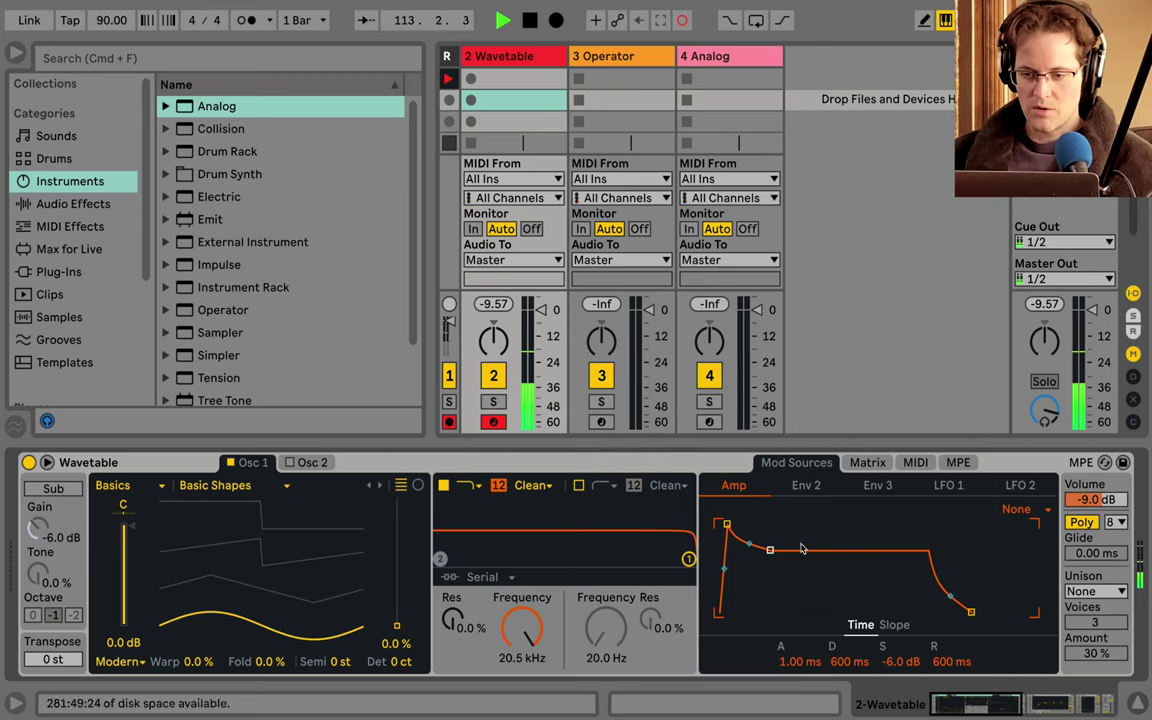
Try several sustain levels on Wavetable's Amp envelope, ending with a 716 ms decay and 0.0 dB sustain.
drag(770, 550, 771, 531)
click(868, 463)
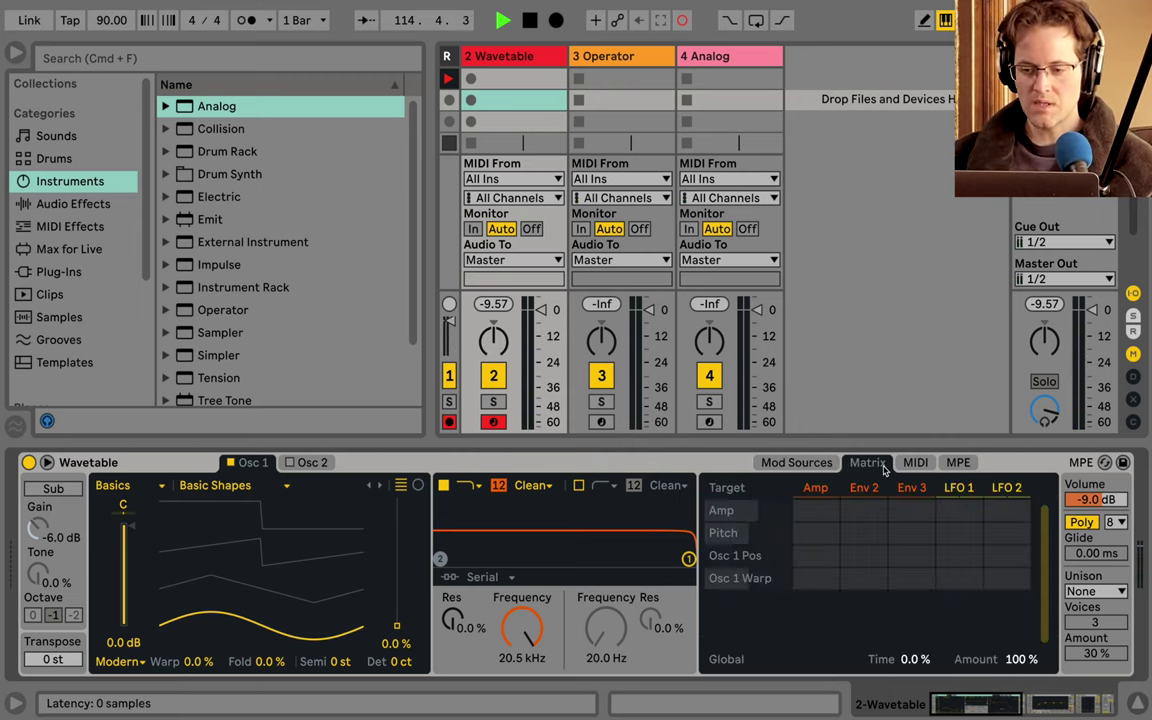
click(790, 463)
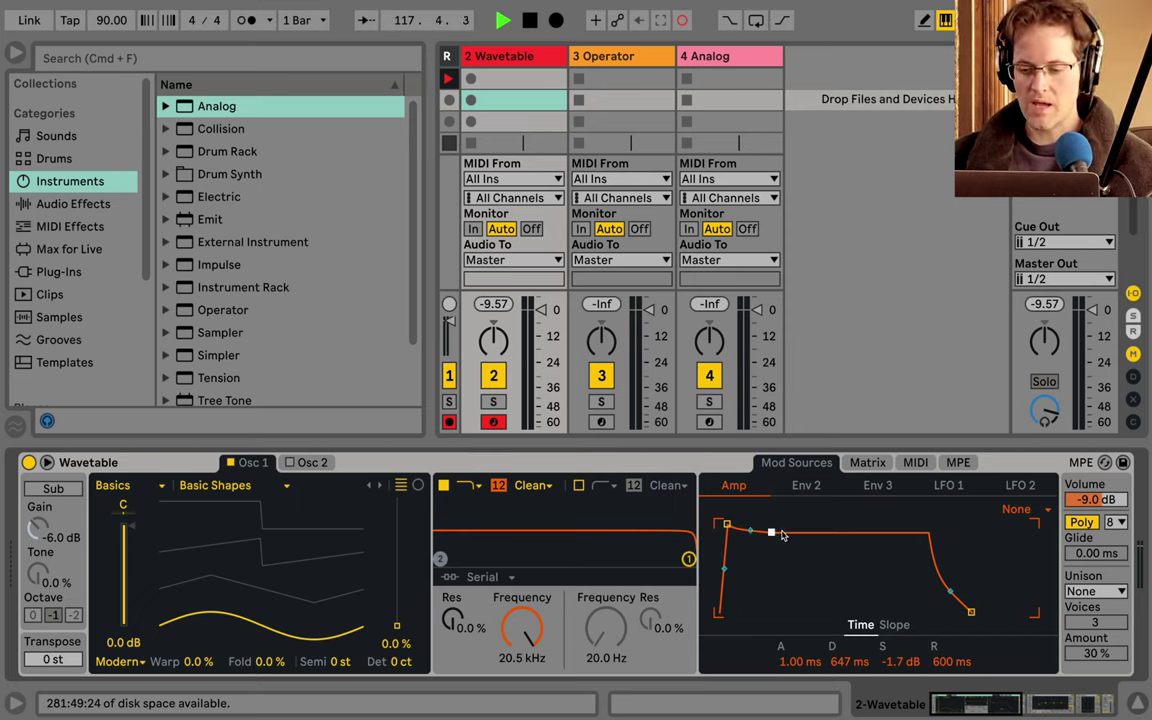
drag(772, 536, 774, 569)
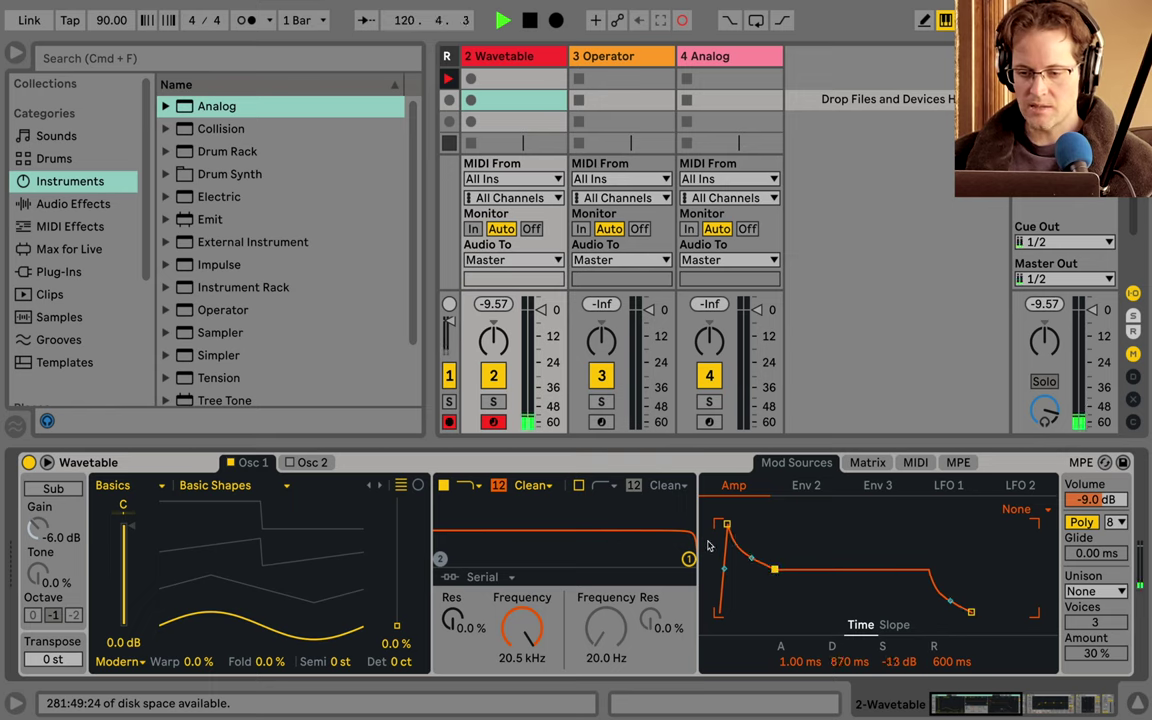
drag(773, 571, 746, 611)
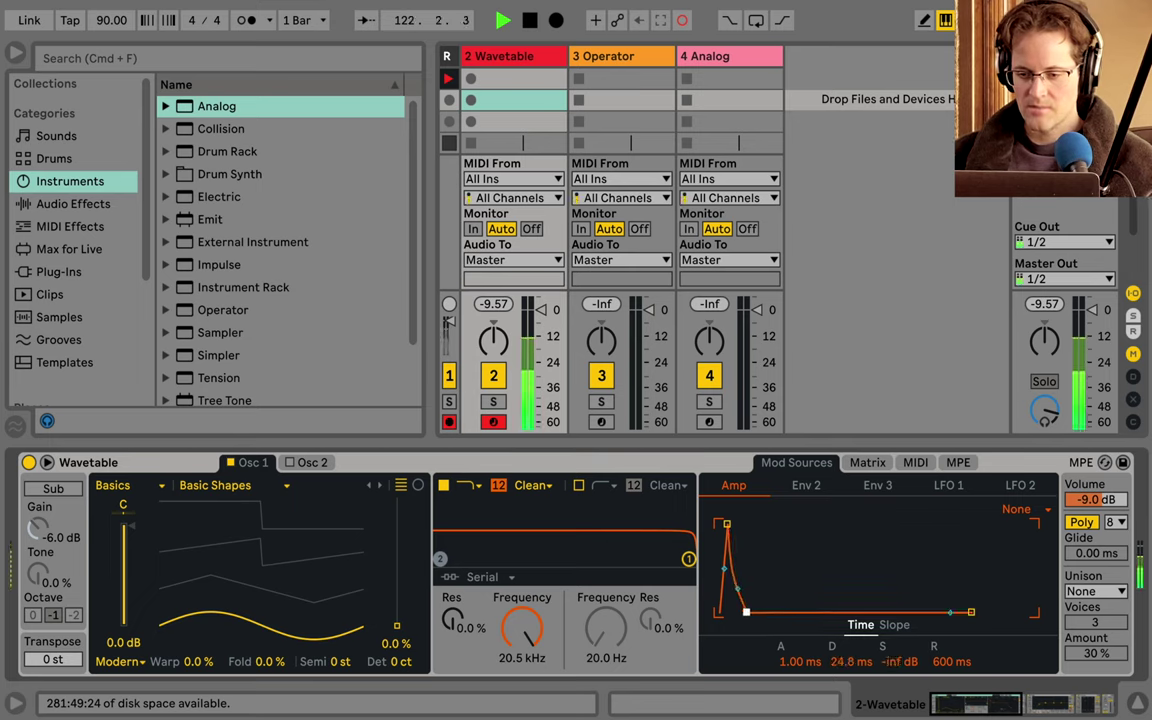
drag(746, 611, 772, 523)
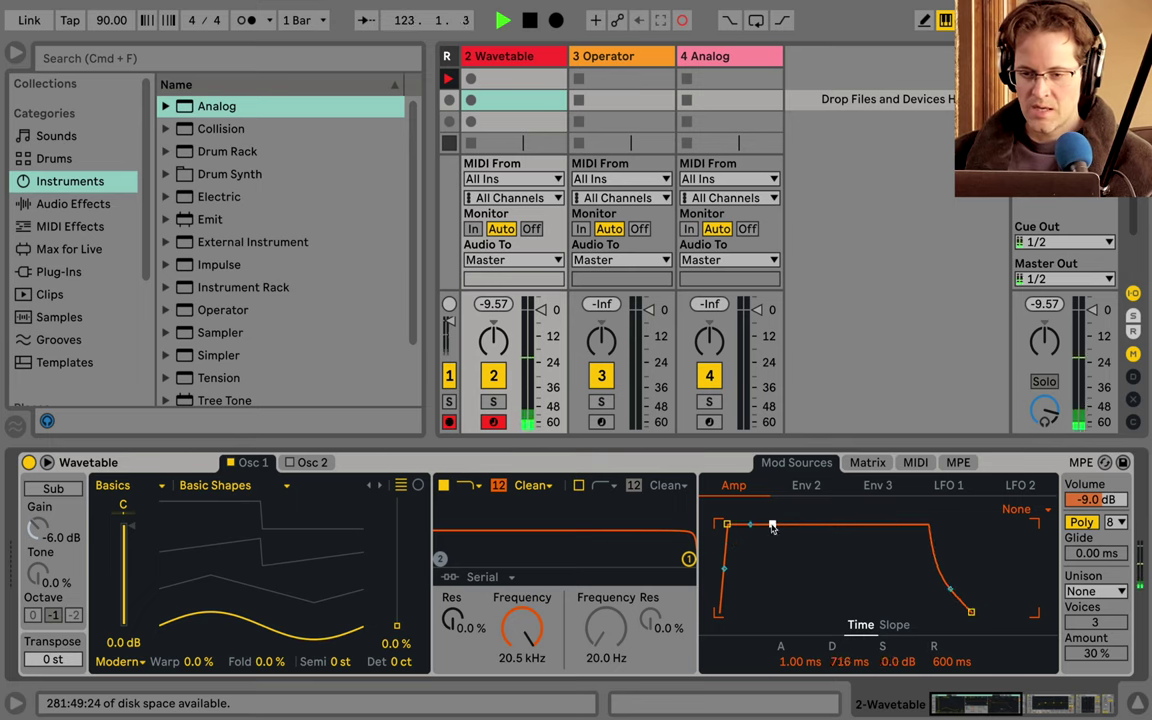
Show oscillator A on the Operator track, disarm the Wavetable track and arm Operator for playing.
click(643, 57)
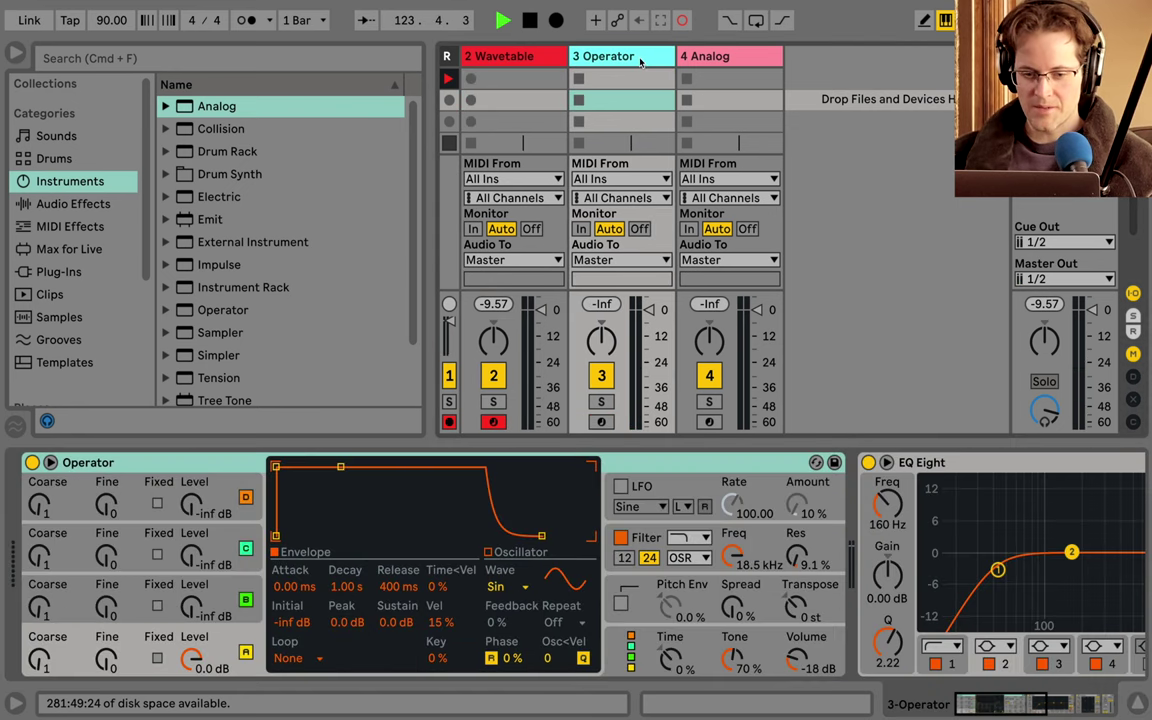
click(184, 640)
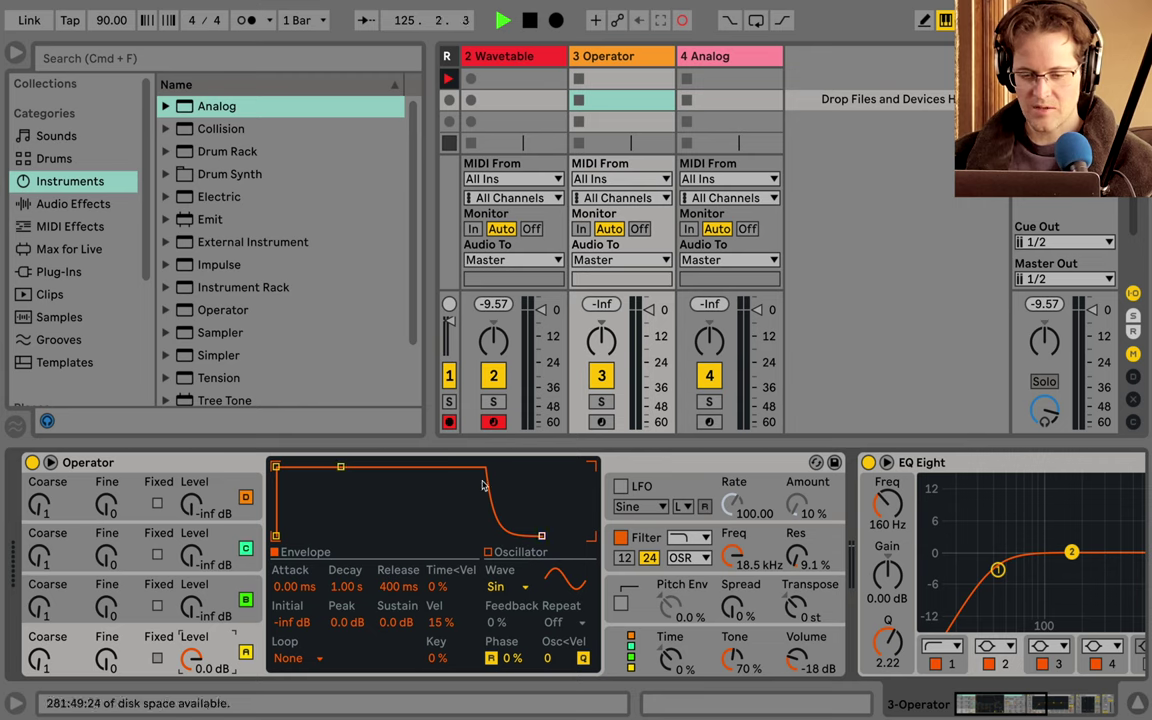
click(493, 422)
click(601, 422)
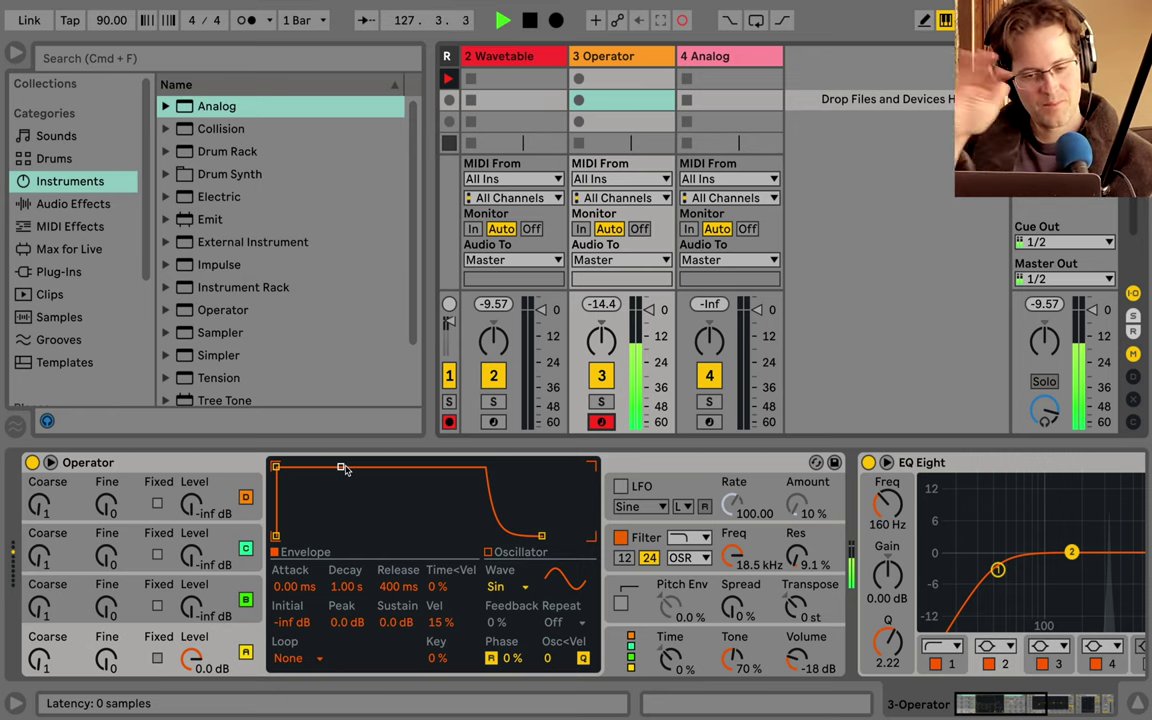
Set Operator's oscillator A envelope to a 719 ms decay, -inf dB sustain and 1.37 s release.
drag(341, 468, 337, 537)
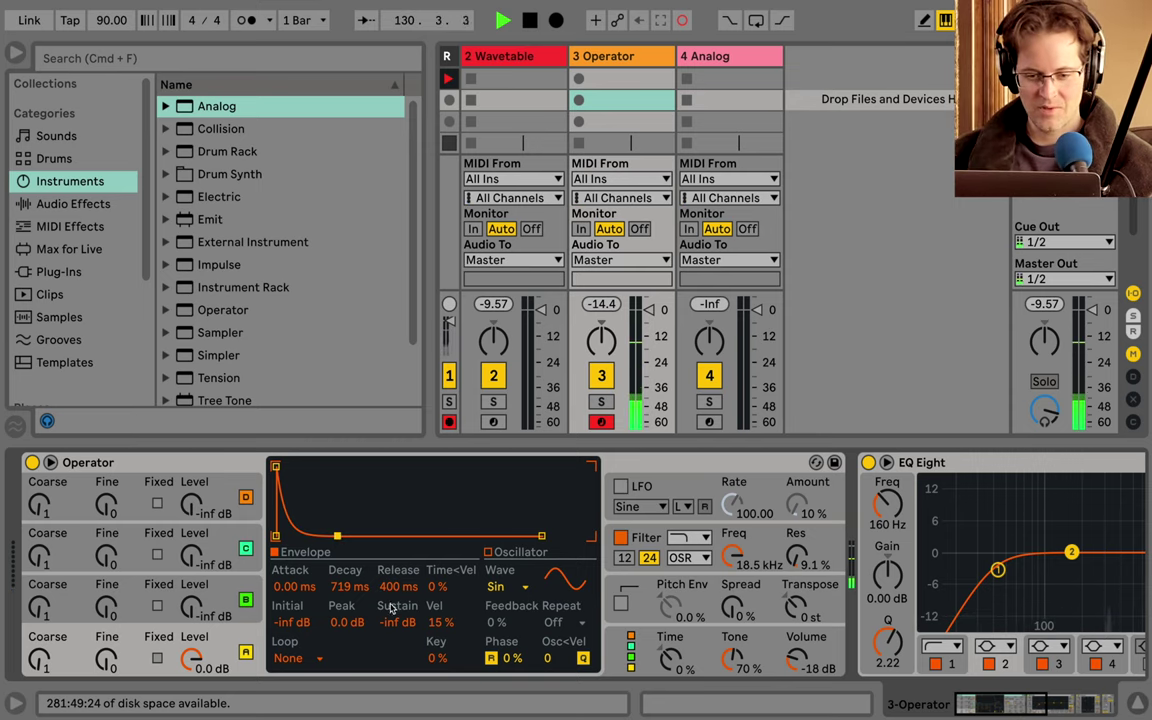
drag(397, 587, 397, 560)
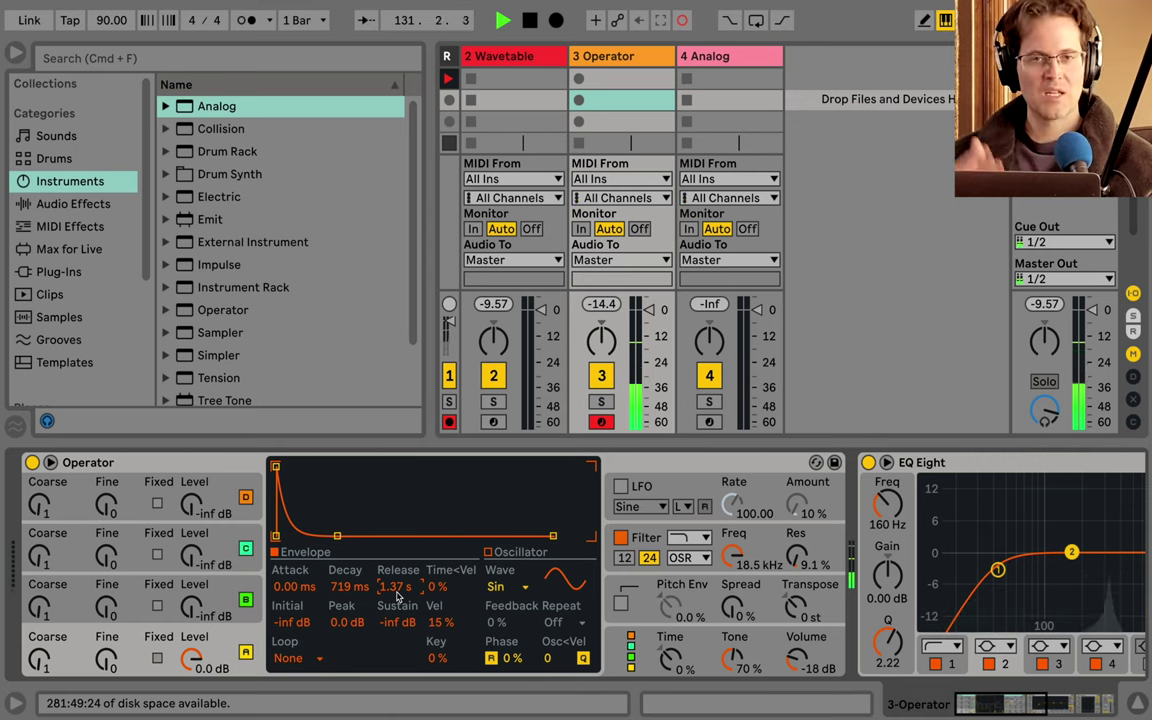
Delete the Operator track from the set.
click(620, 57)
key(Delete)
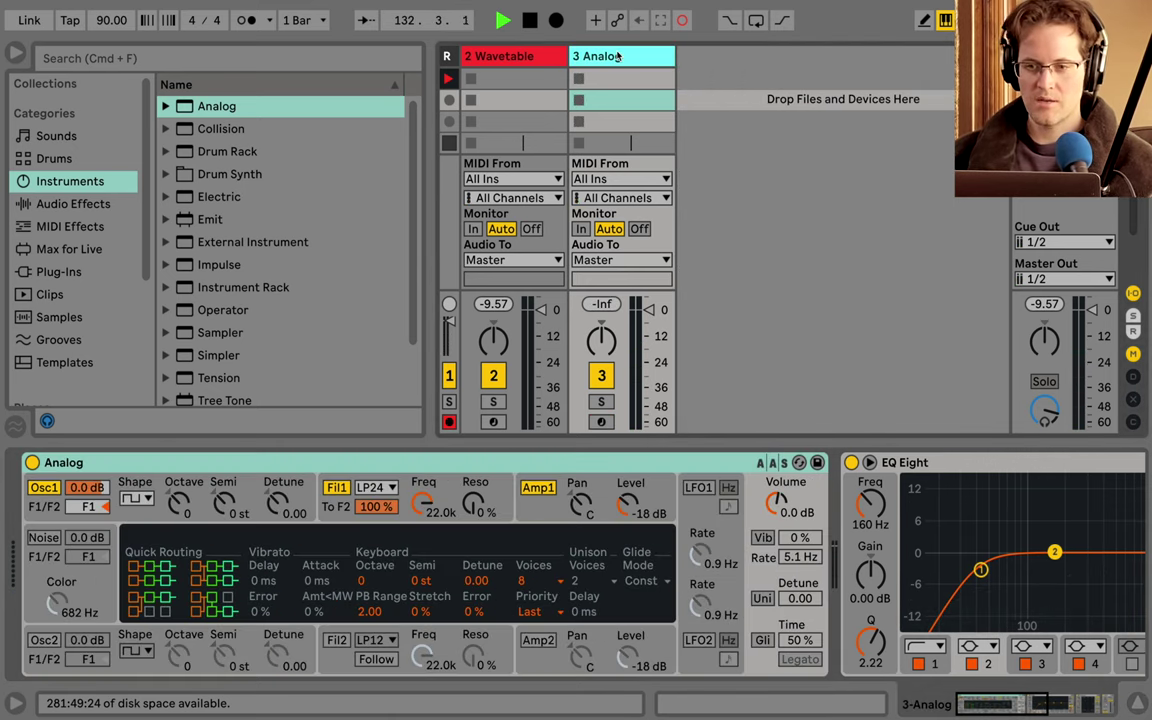
Arm the Analog track for playing and set its Osc1 shape to a sine wave.
click(544, 521)
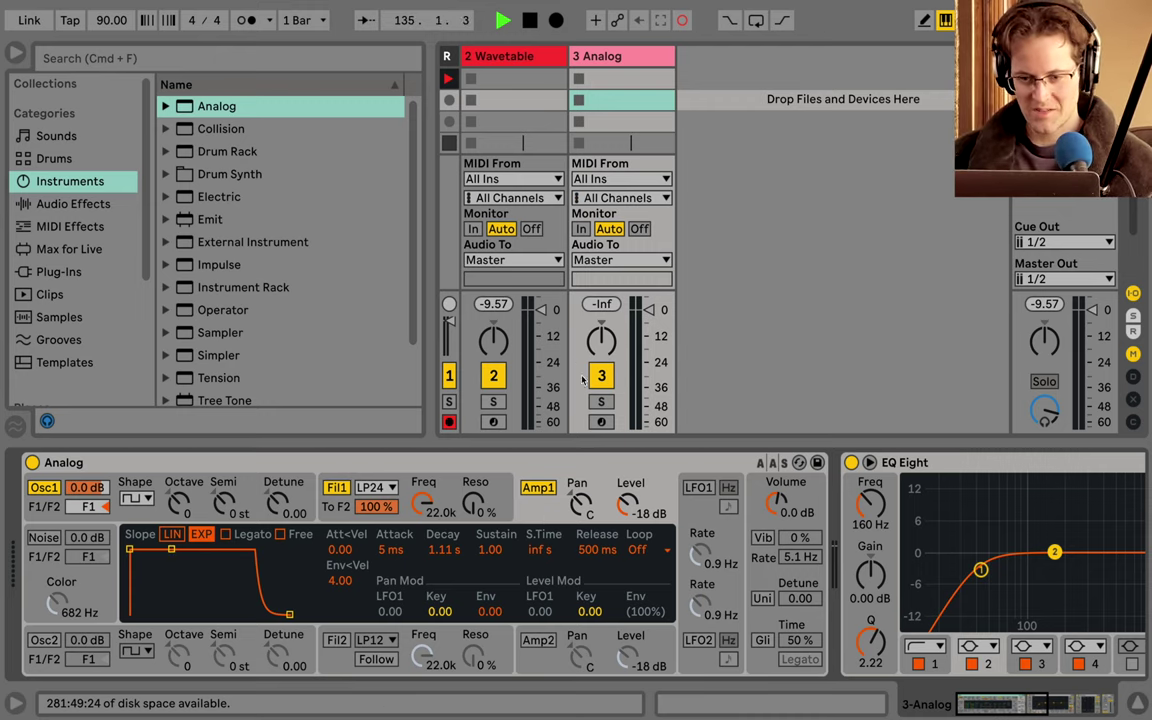
click(600, 422)
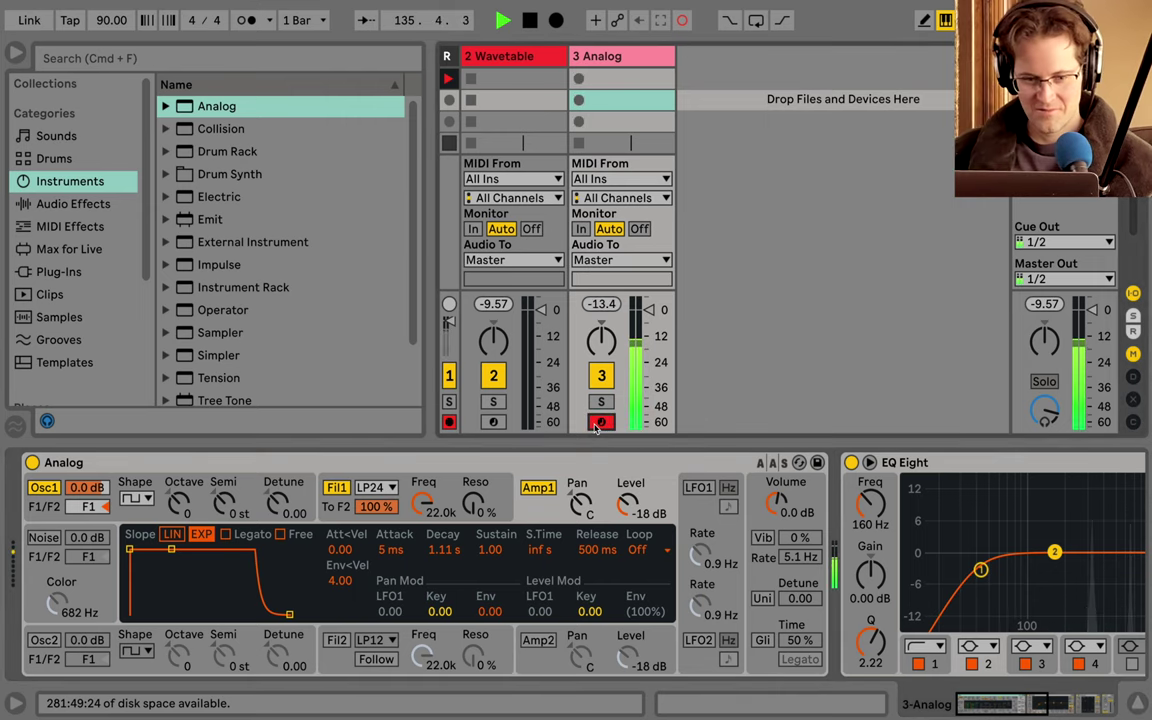
click(136, 498)
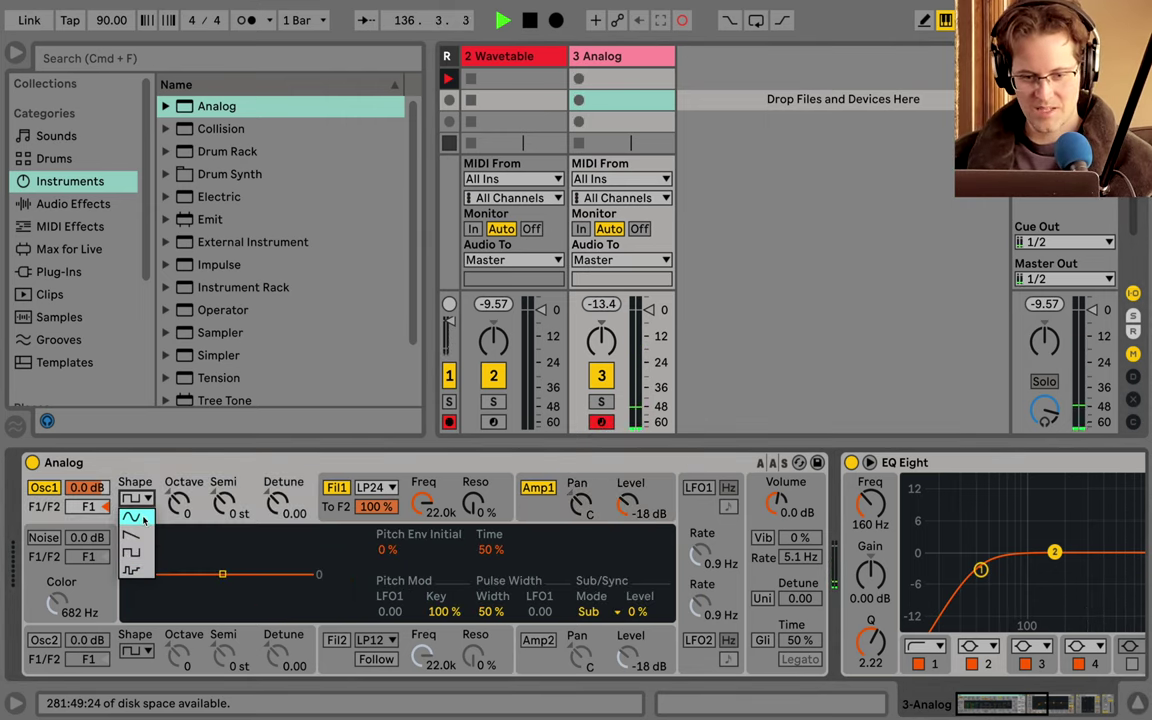
click(143, 517)
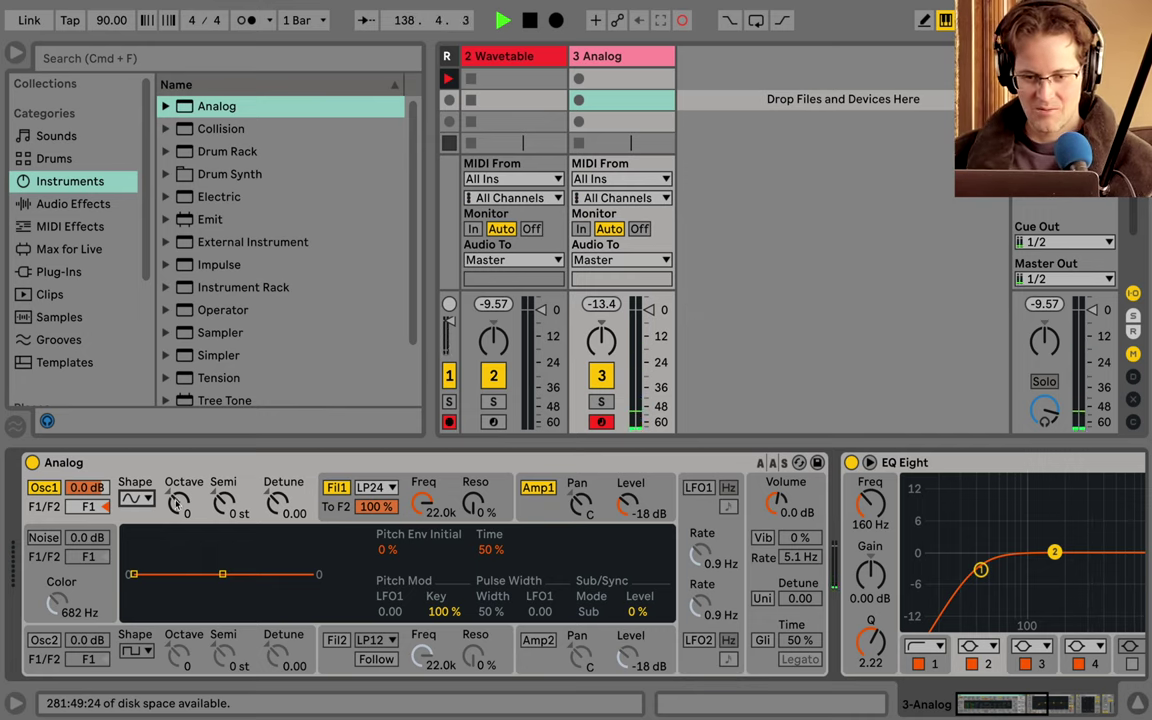
Set Analog's Amp1 envelope to a 196 ms decay and 0.33 sustain.
click(541, 510)
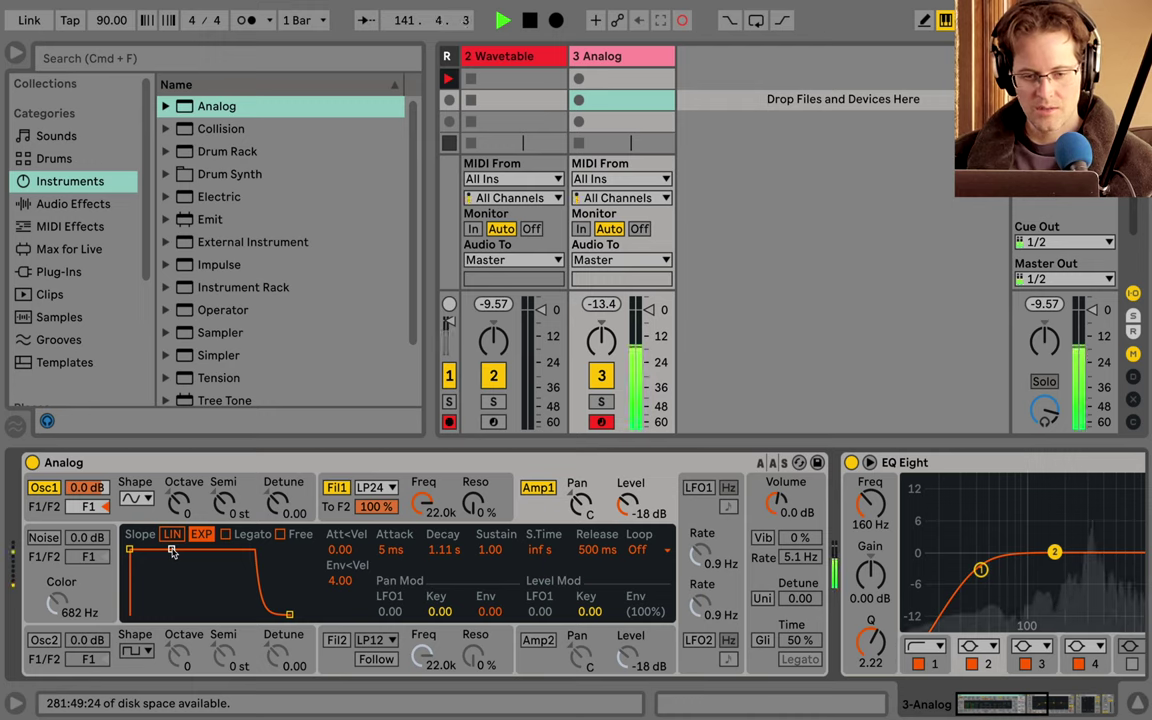
drag(172, 552, 158, 593)
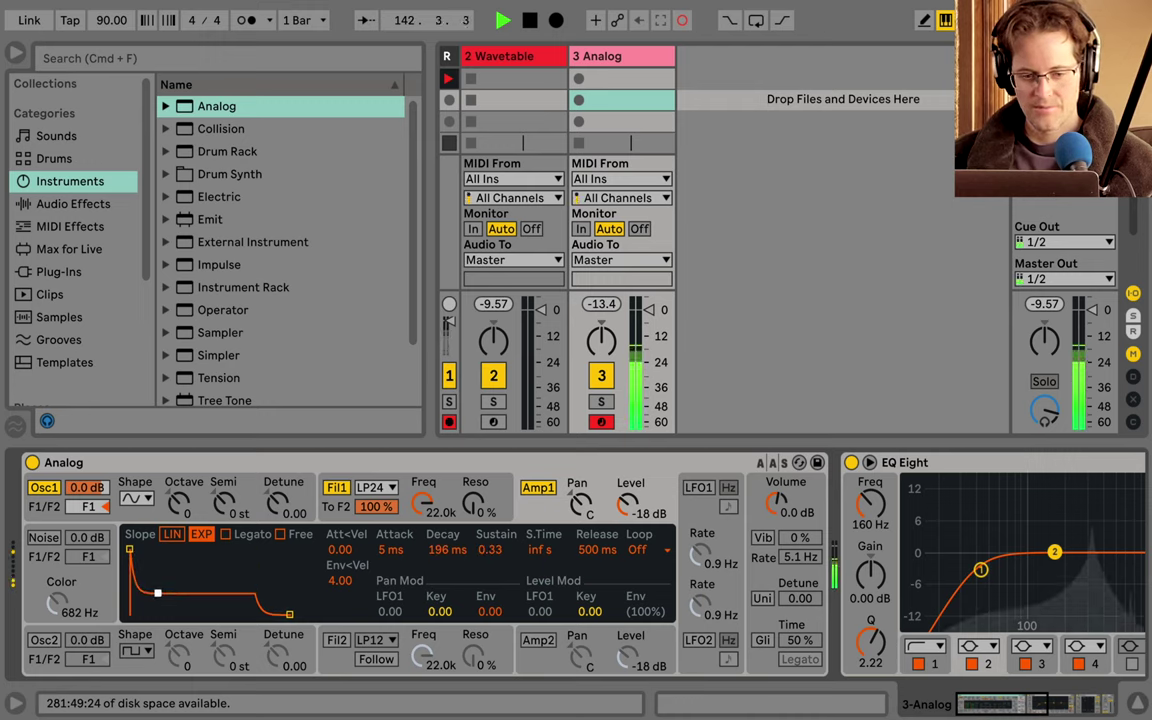
Delete the Analog track, leaving Wavetable as the only instrument track.
click(630, 58)
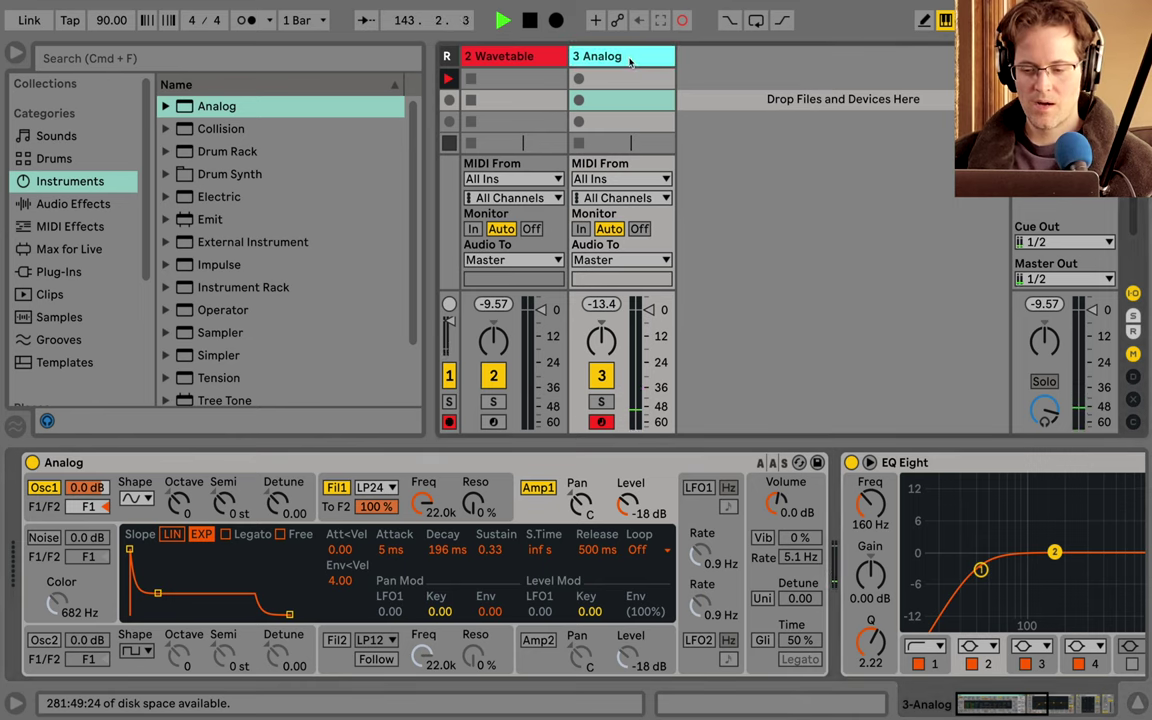
key(Delete)
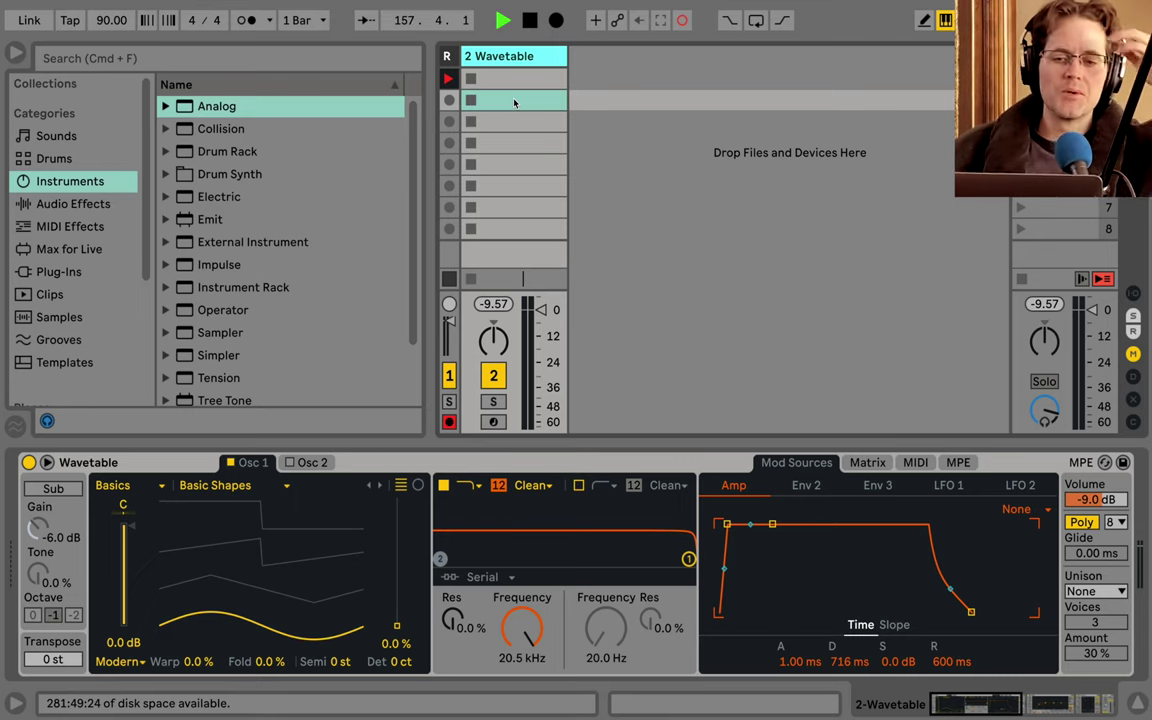
Create an empty MIDI clip in the Wavetable track's second slot and enlarge its clip editor.
double_click(514, 102)
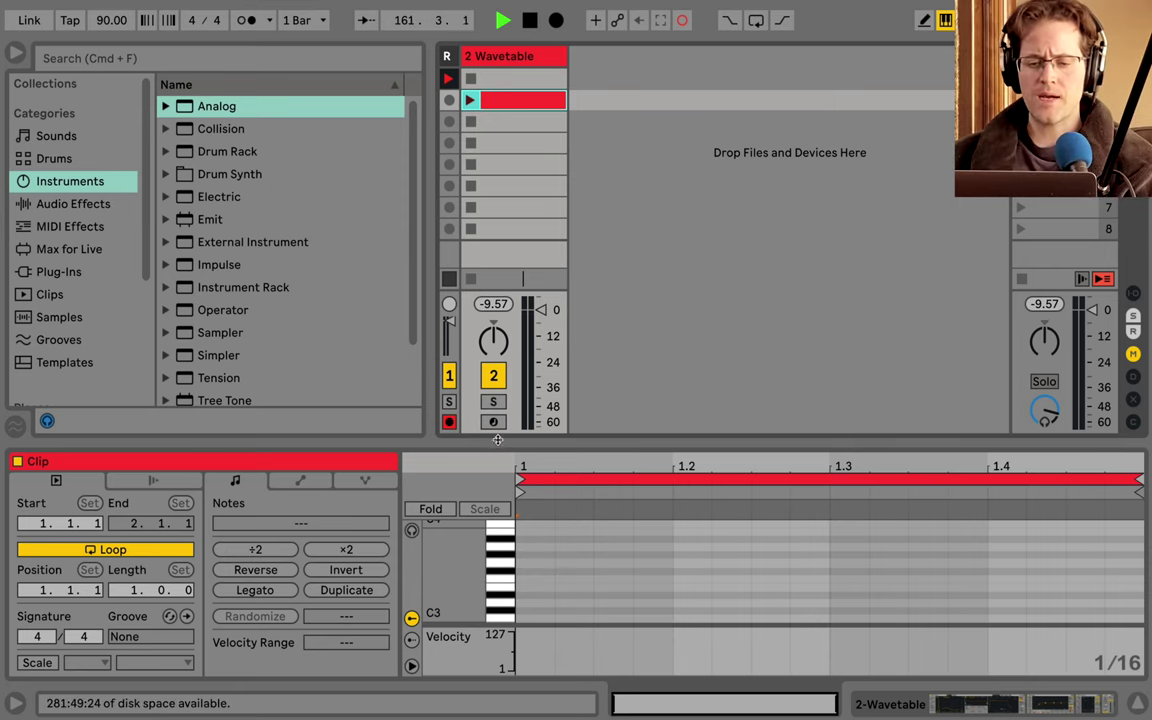
drag(497, 440, 515, 356)
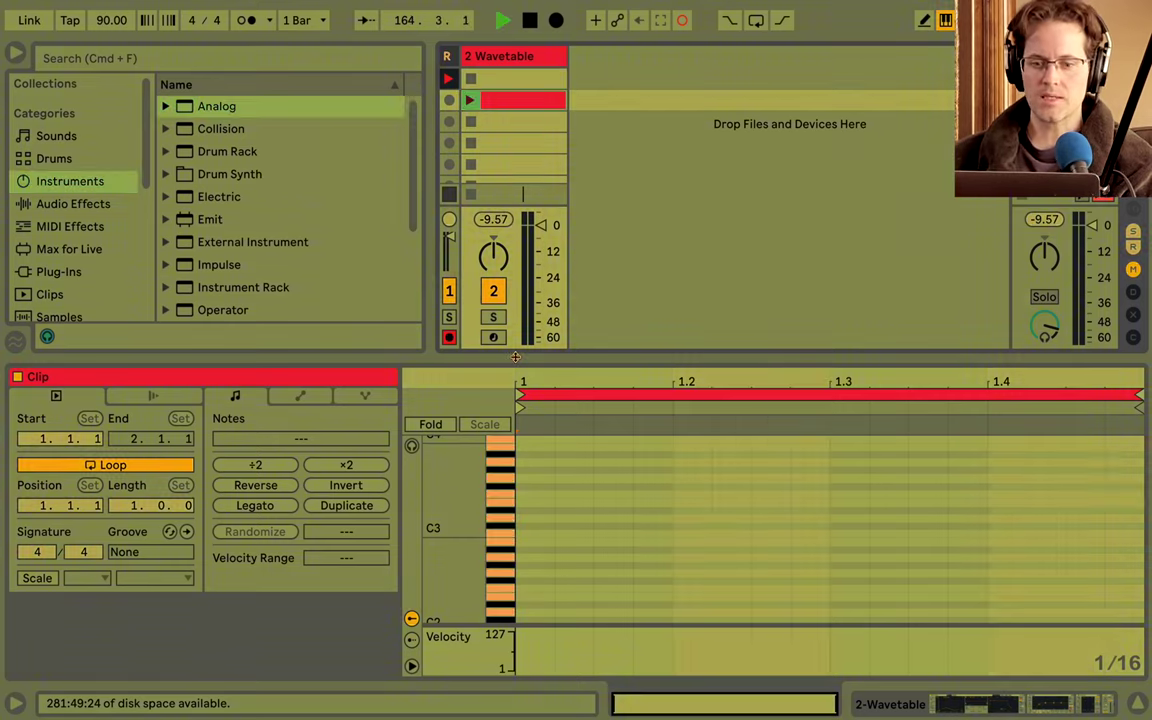
Turn on draw mode and draw four sixteenth notes between C#2 and F2, spread across the first three beats.
scroll(540, 542, down, 3)
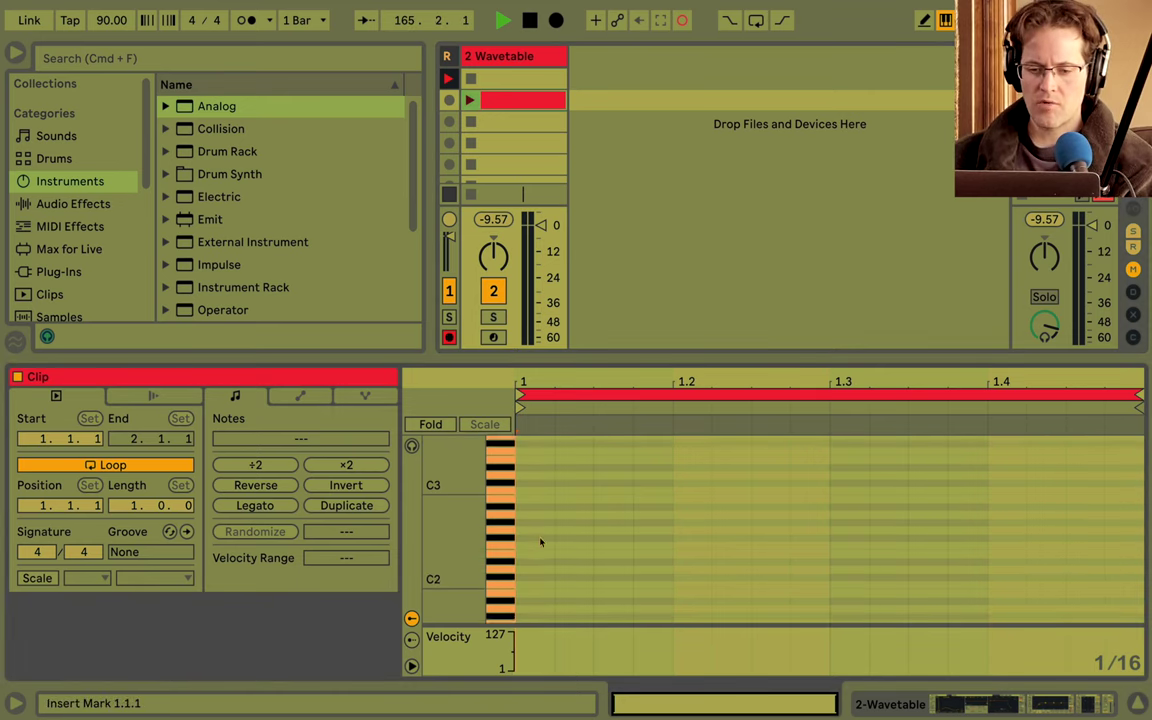
scroll(540, 542, down, 3)
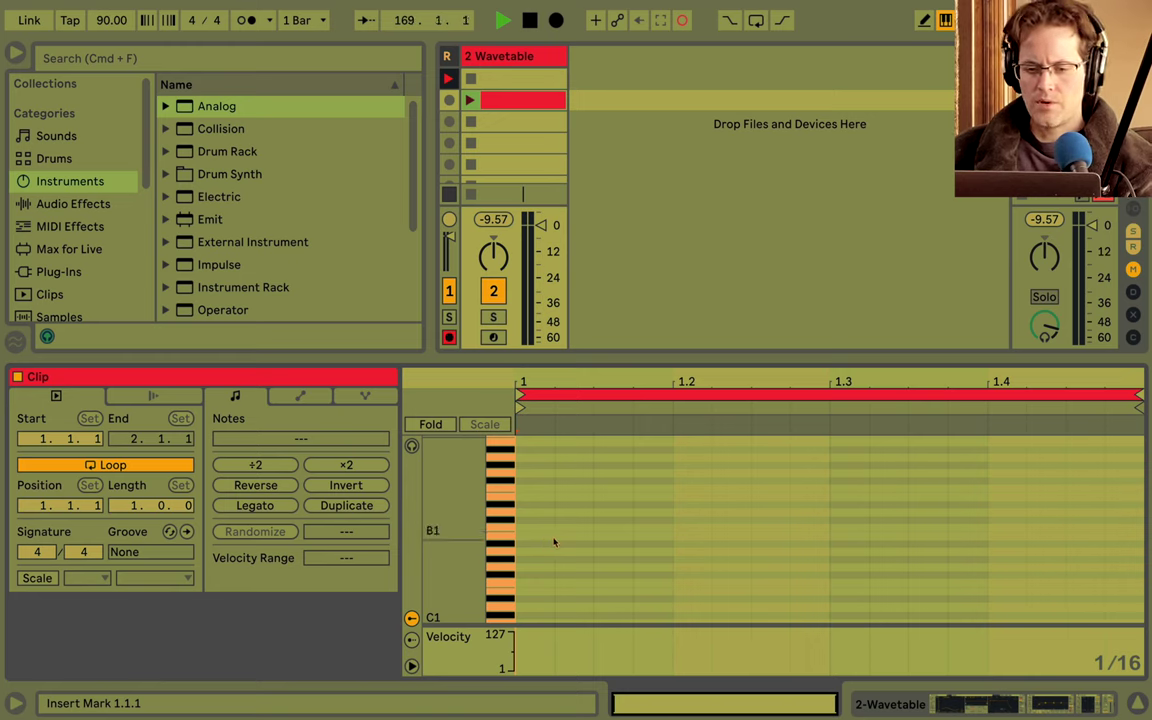
key(b)
click(548, 504)
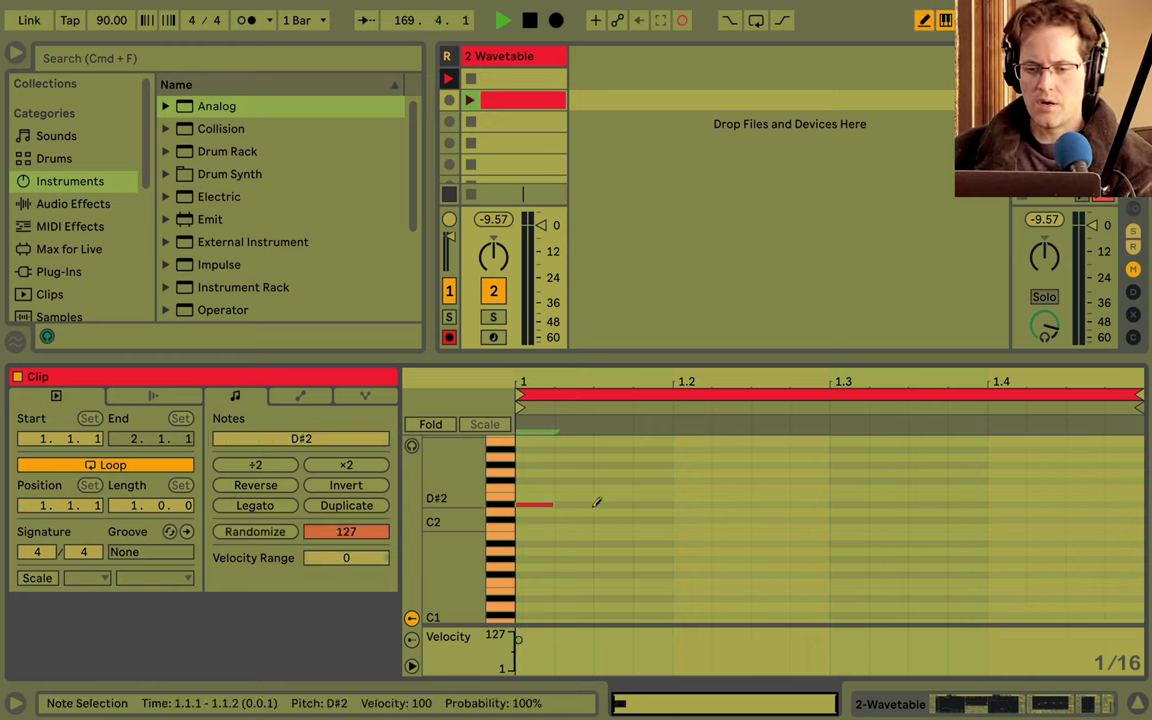
click(608, 512)
click(760, 488)
click(920, 520)
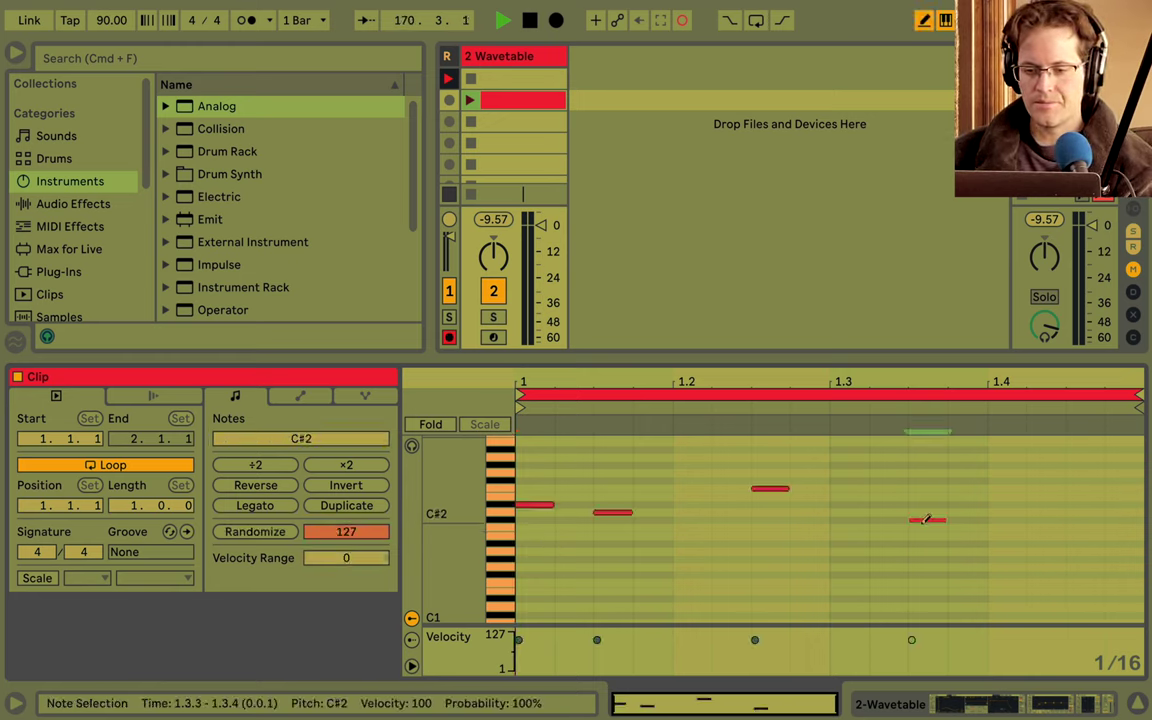
Undo the test notes drawn in the Wavetable clip until it is empty.
click(921, 521)
key(super+z)
key(super+z)
key(super+z)
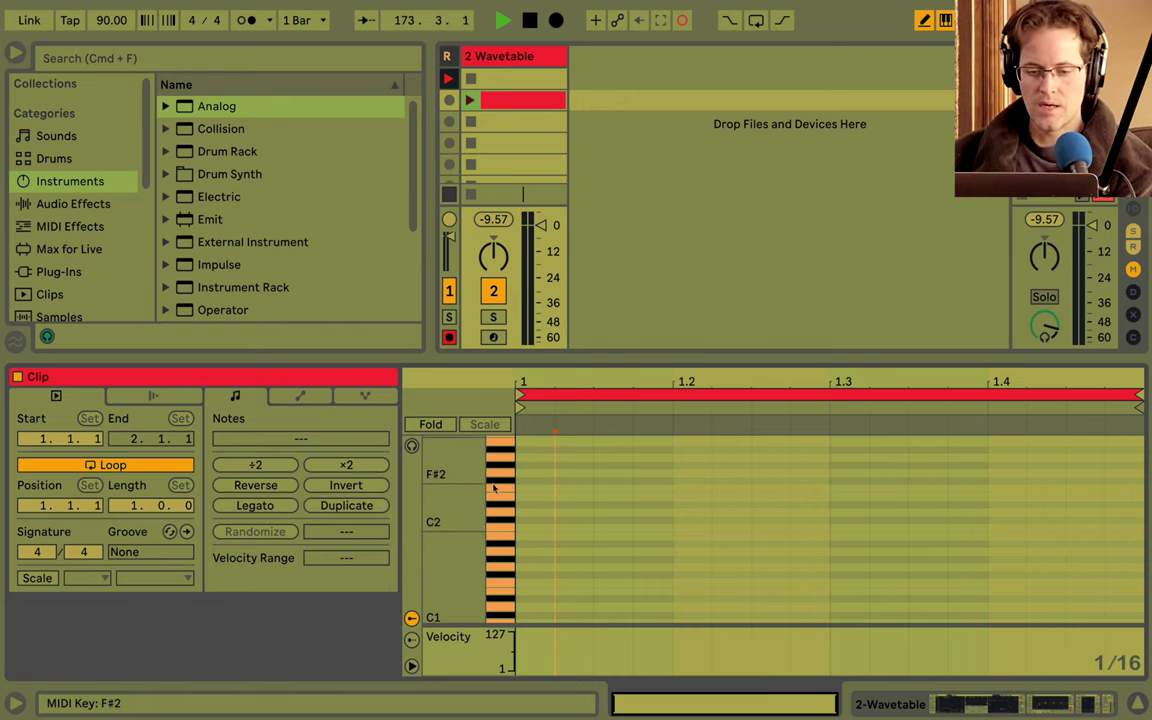
Enable note preview in the clip editor and audition the G#1 key on the piano roll.
click(411, 446)
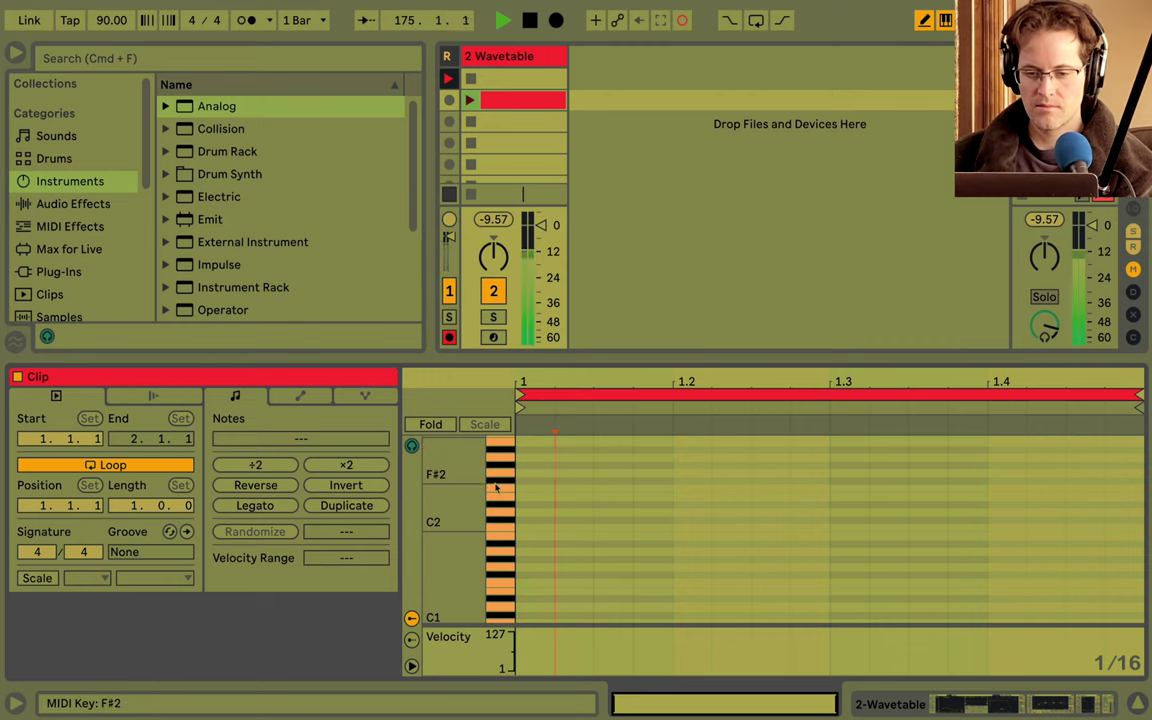
click(502, 551)
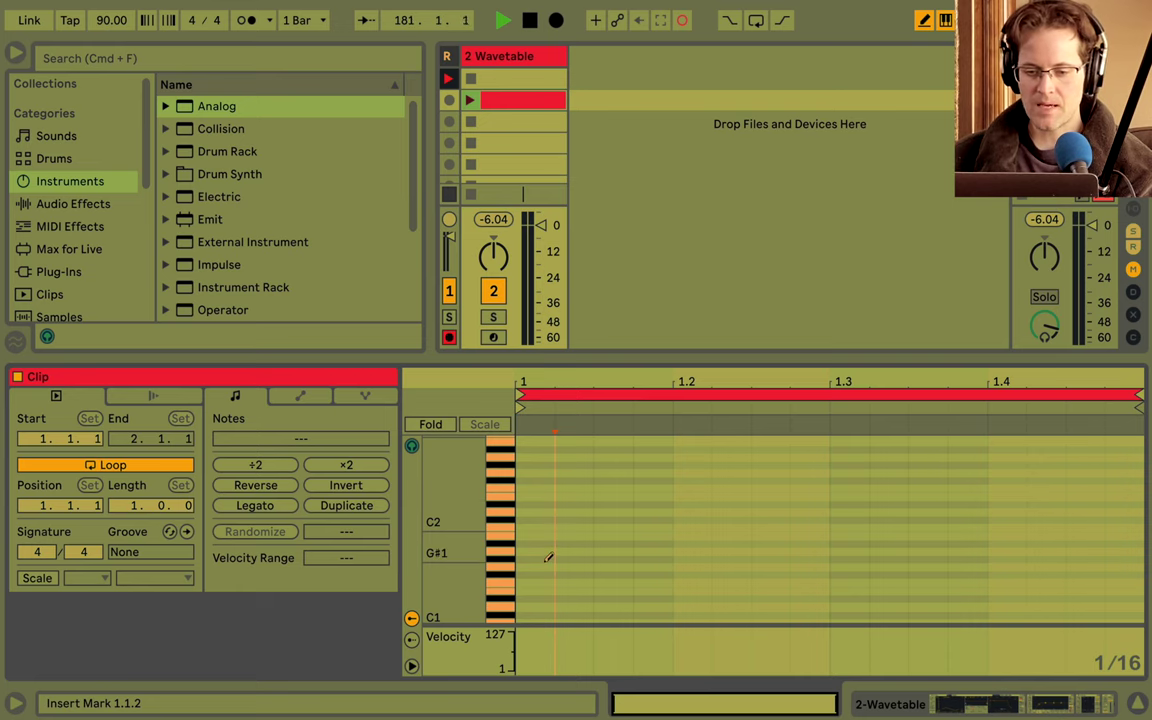
scroll(548, 555, down, 3)
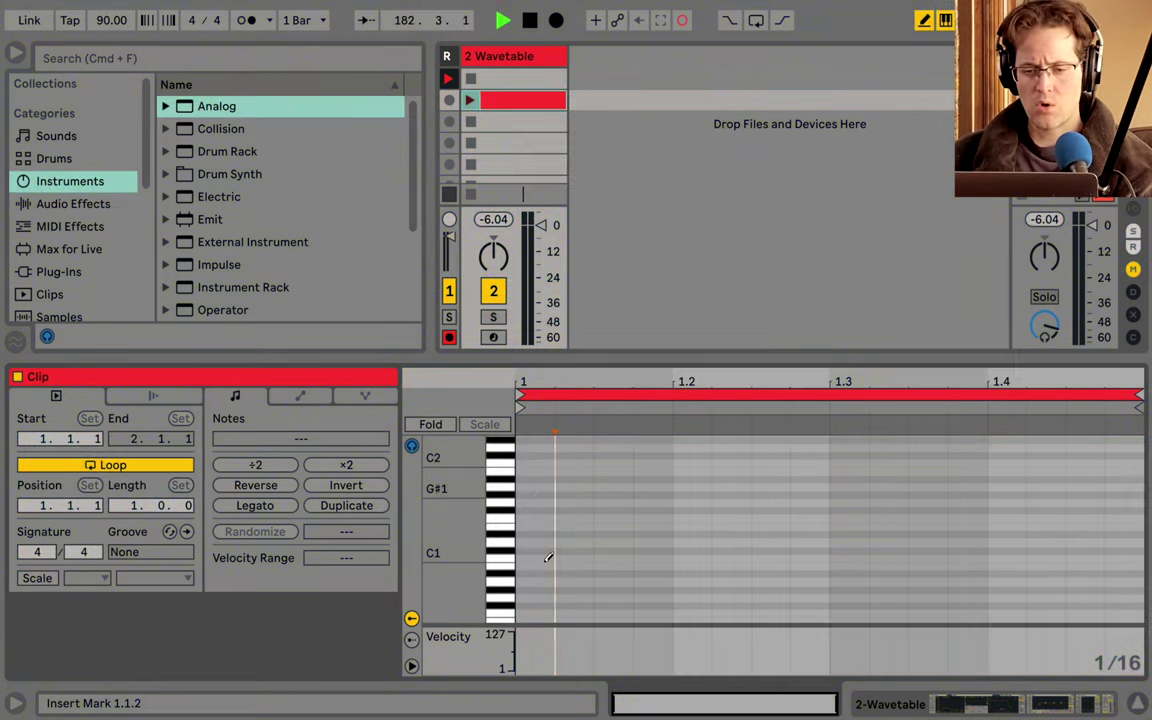
scroll(548, 557, up, 1)
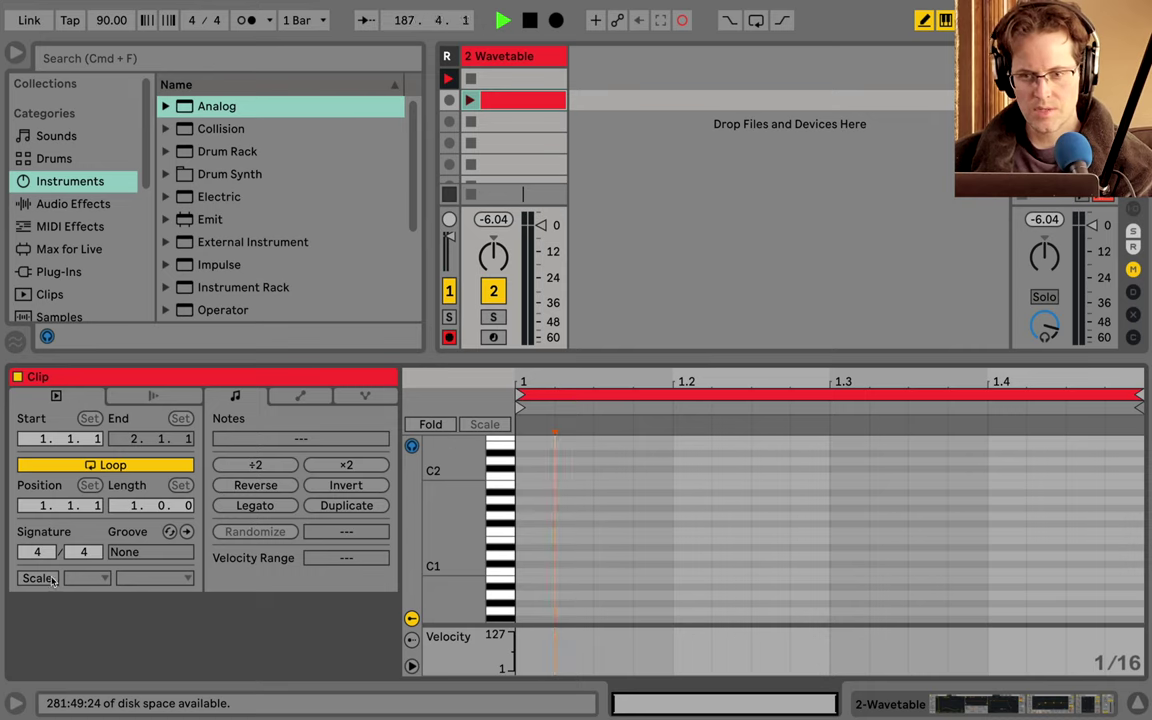
Turn on the Scale option for the Wavetable track's clip.
click(548, 52)
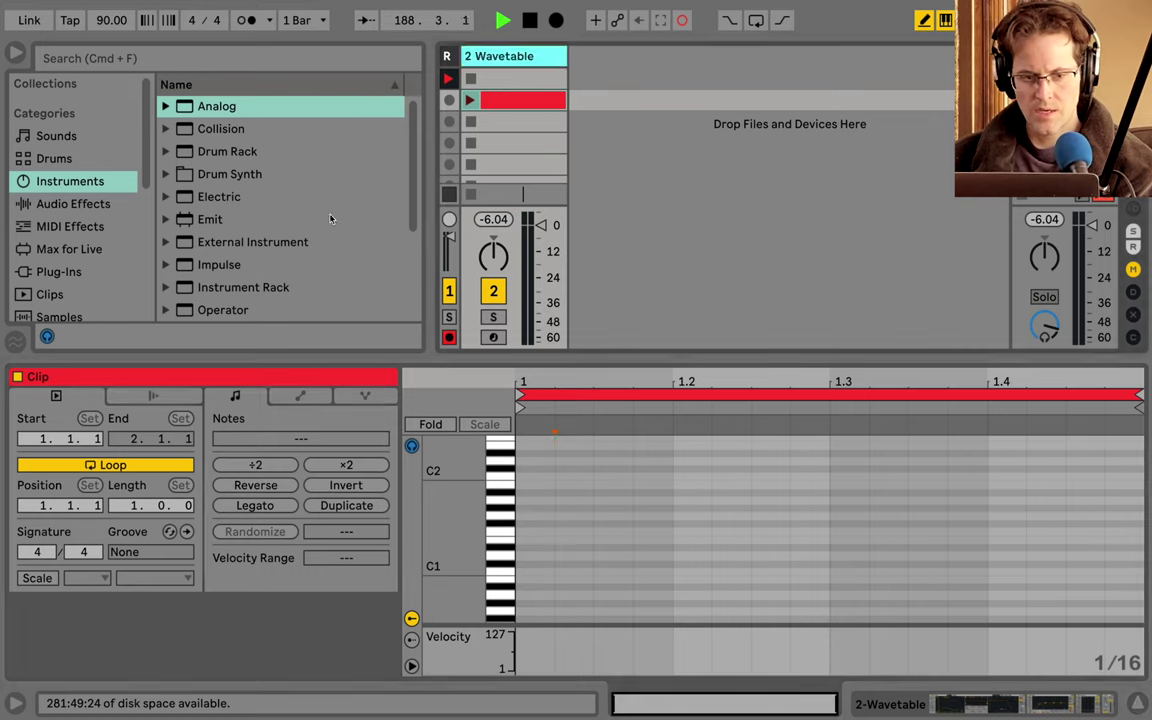
click(44, 580)
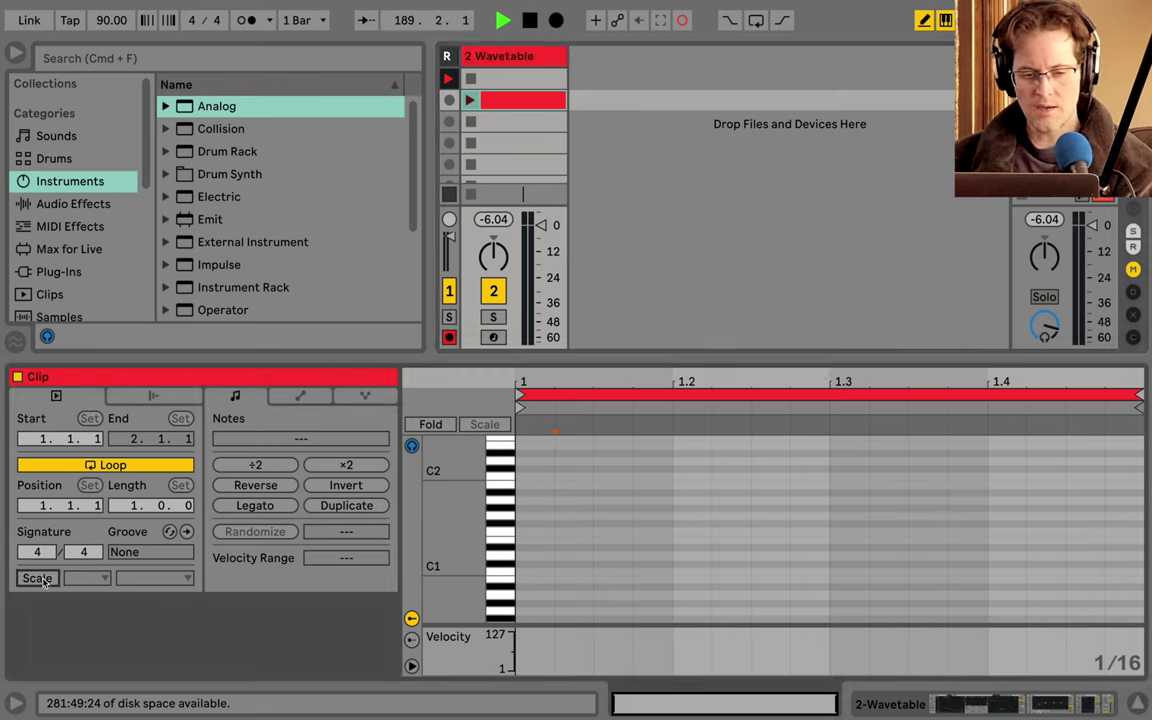
click(44, 580)
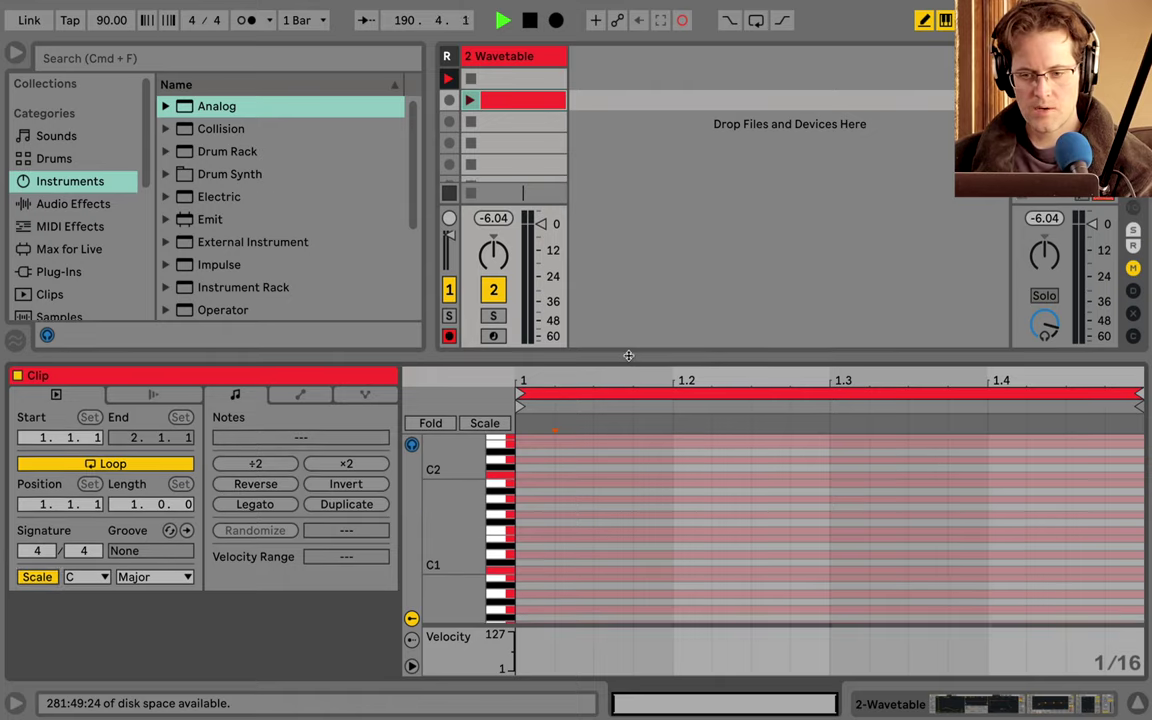
Enlarge the clip editor and set the clip's scale to A Minor.
drag(625, 356, 635, 242)
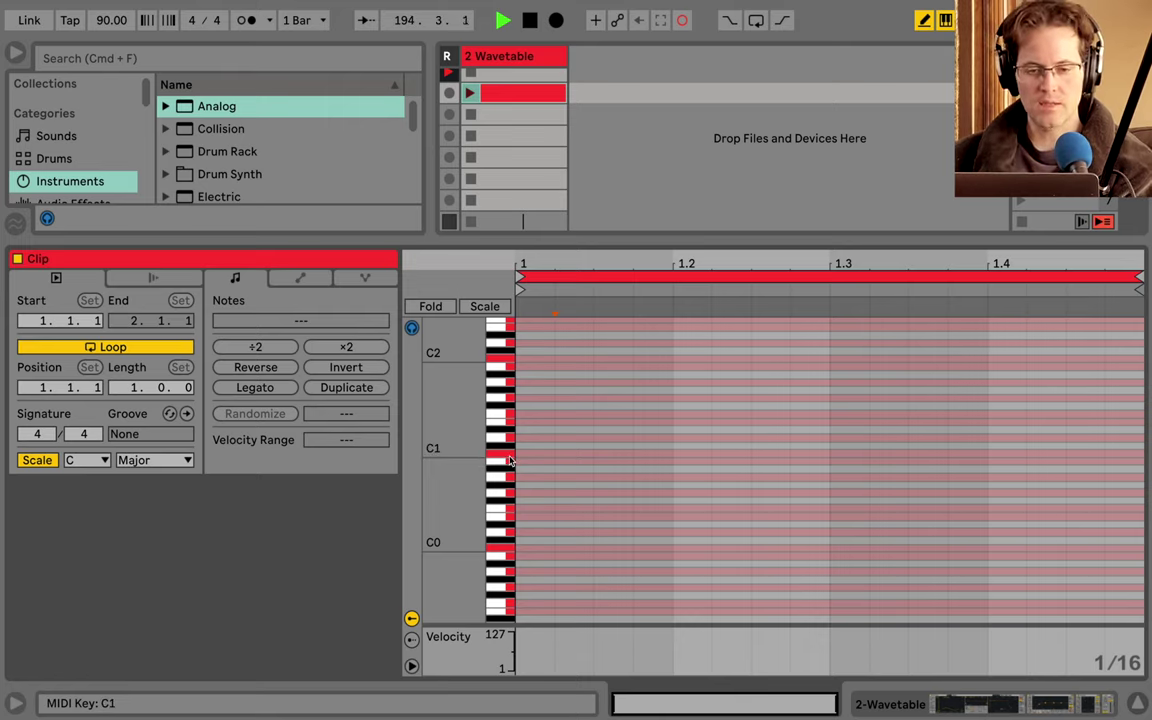
click(79, 462)
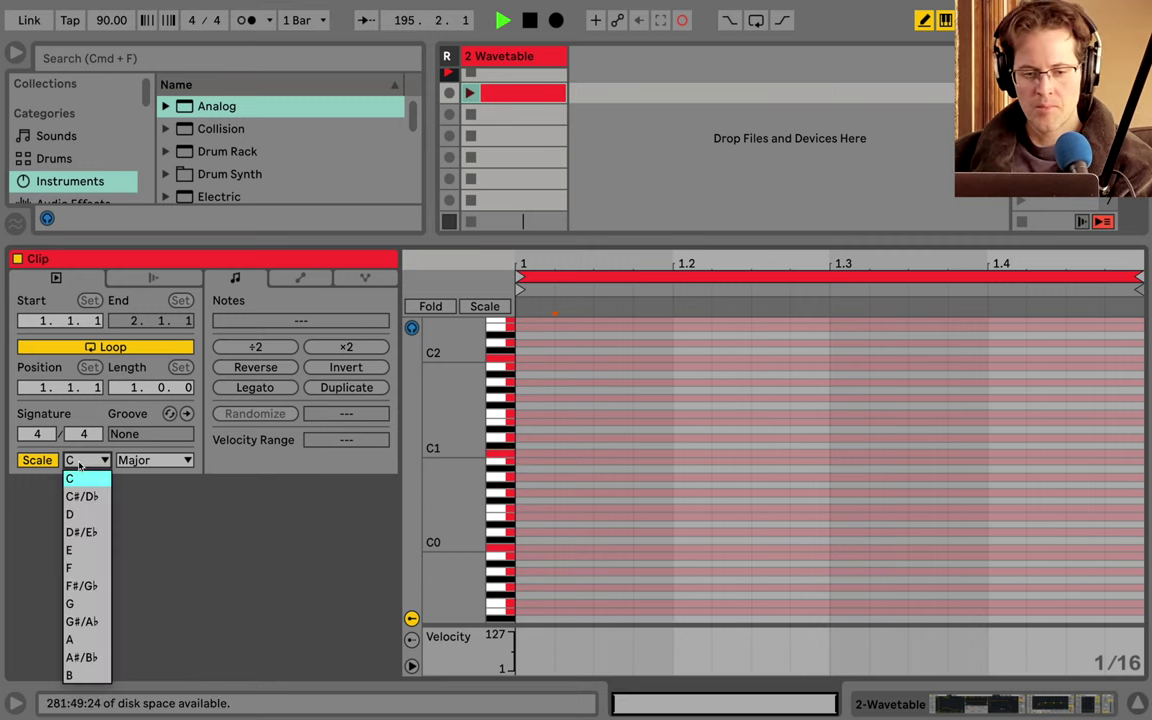
click(191, 521)
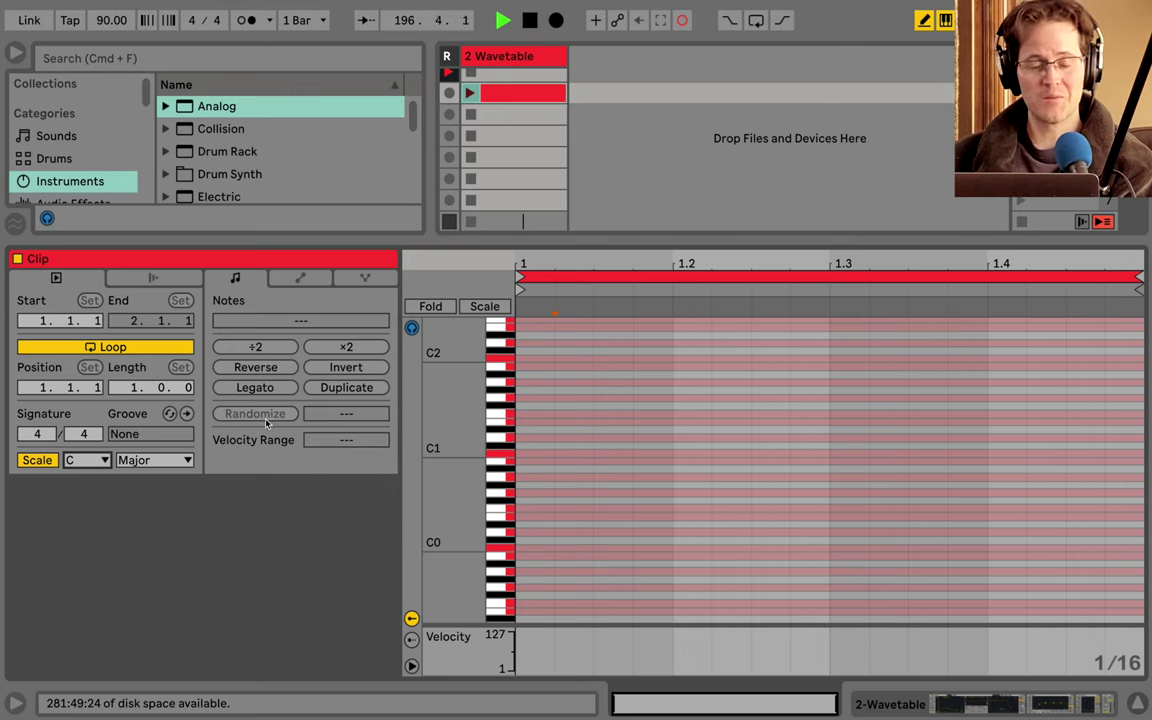
click(148, 461)
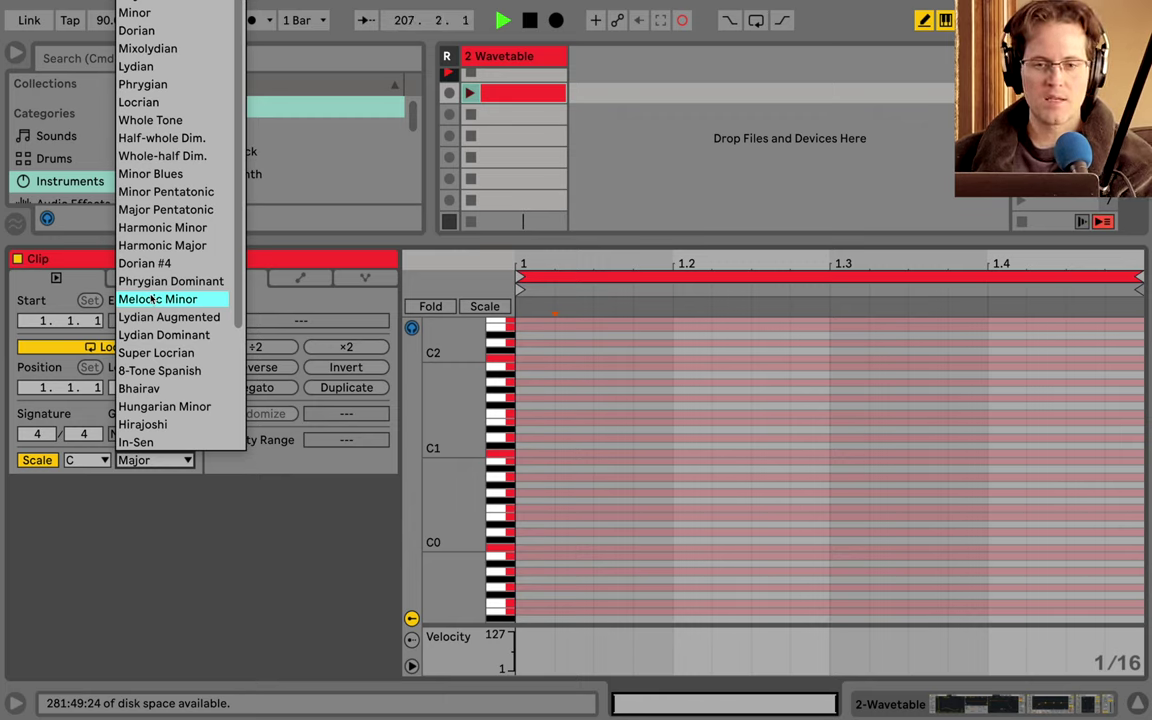
click(166, 16)
click(82, 462)
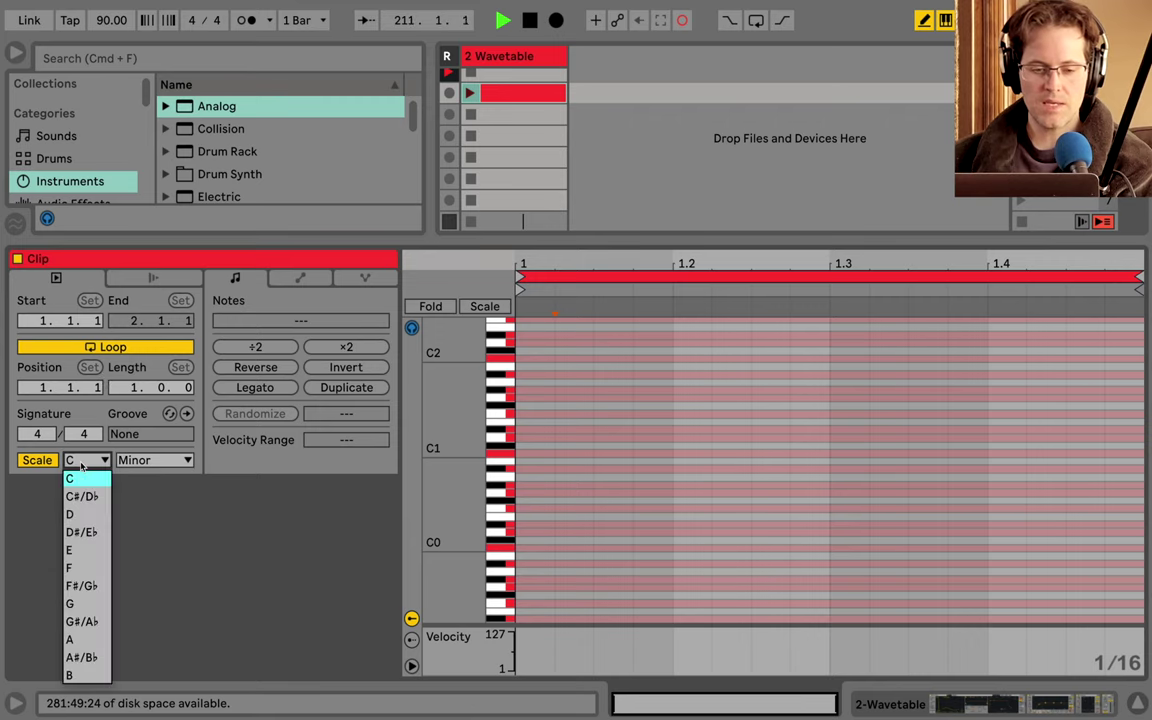
click(78, 640)
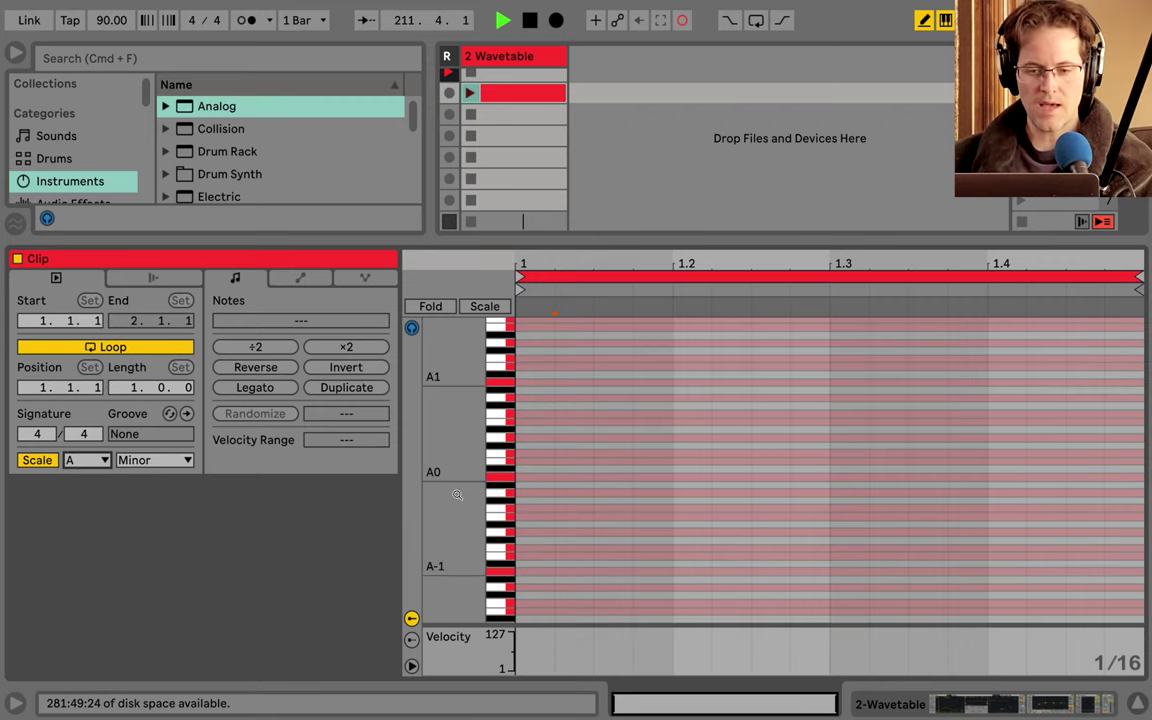
Turn off draw mode, add a sixteenth note on A0 at the clip's start, and transpose it up an octave to A1.
drag(463, 468, 520, 478)
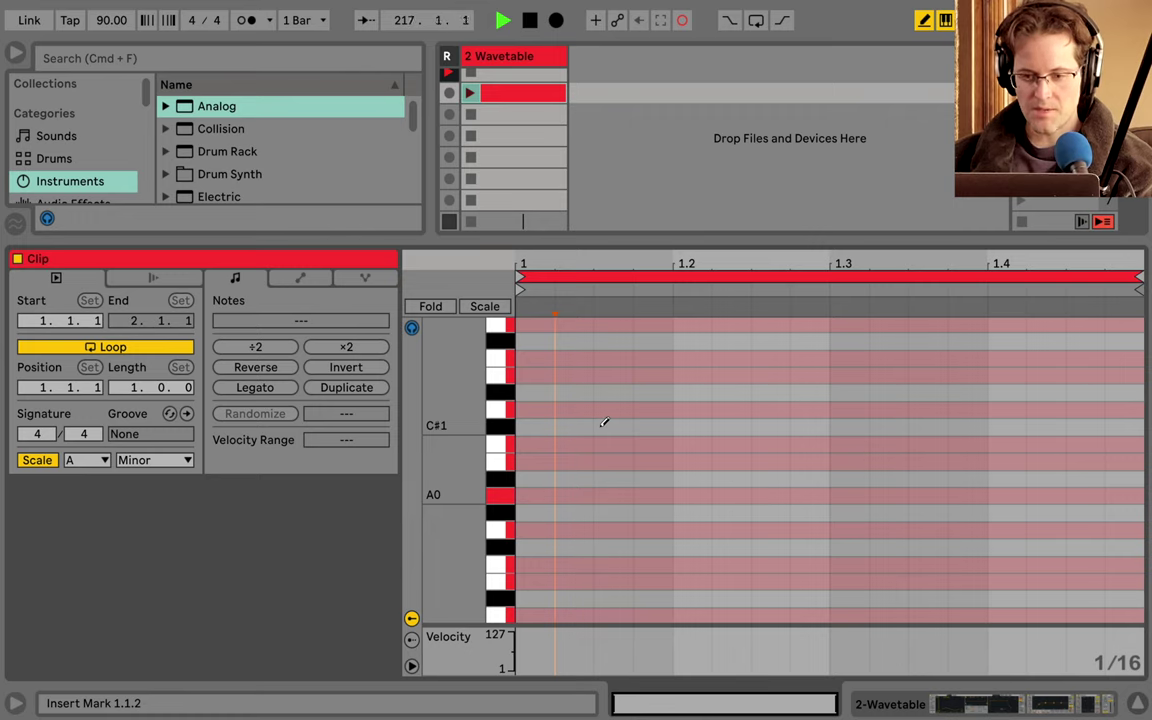
key(b)
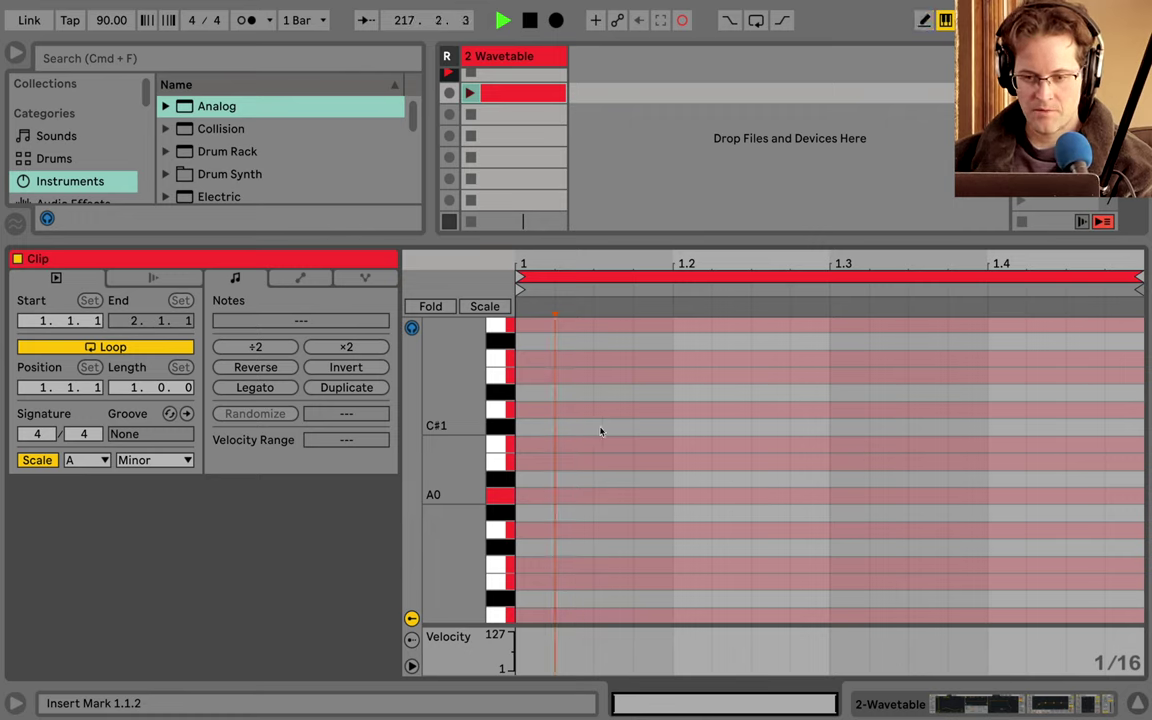
double_click(536, 496)
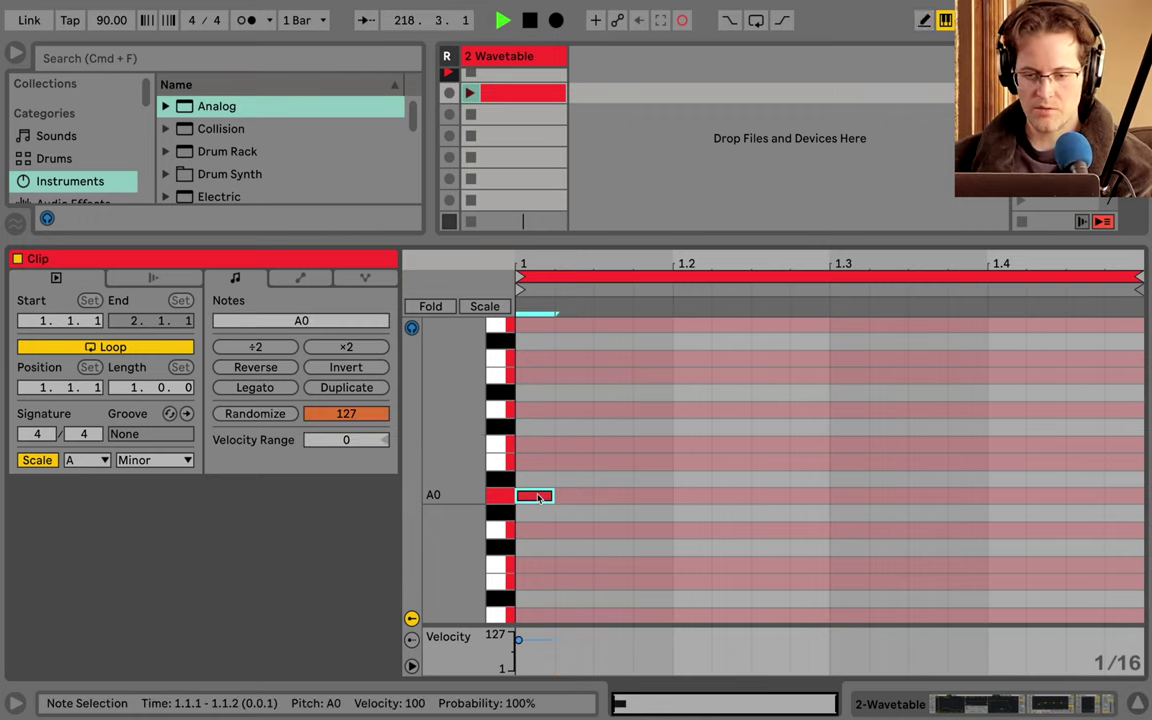
key(shift+Up)
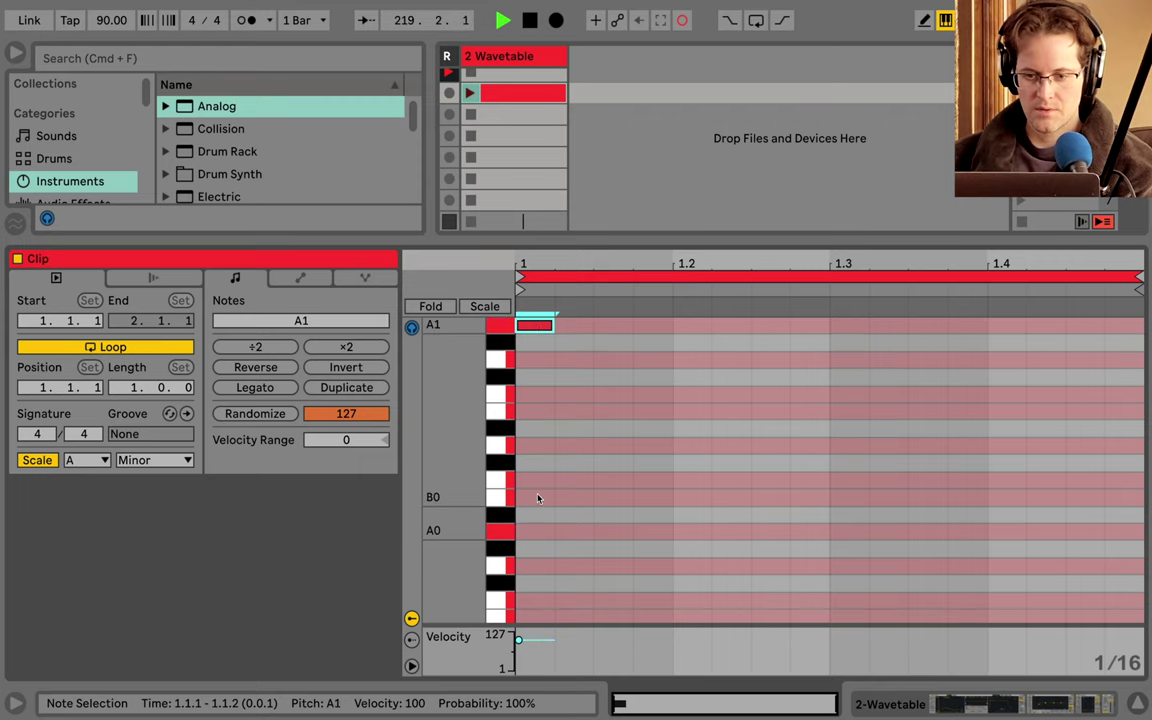
scroll(538, 498, up, 5)
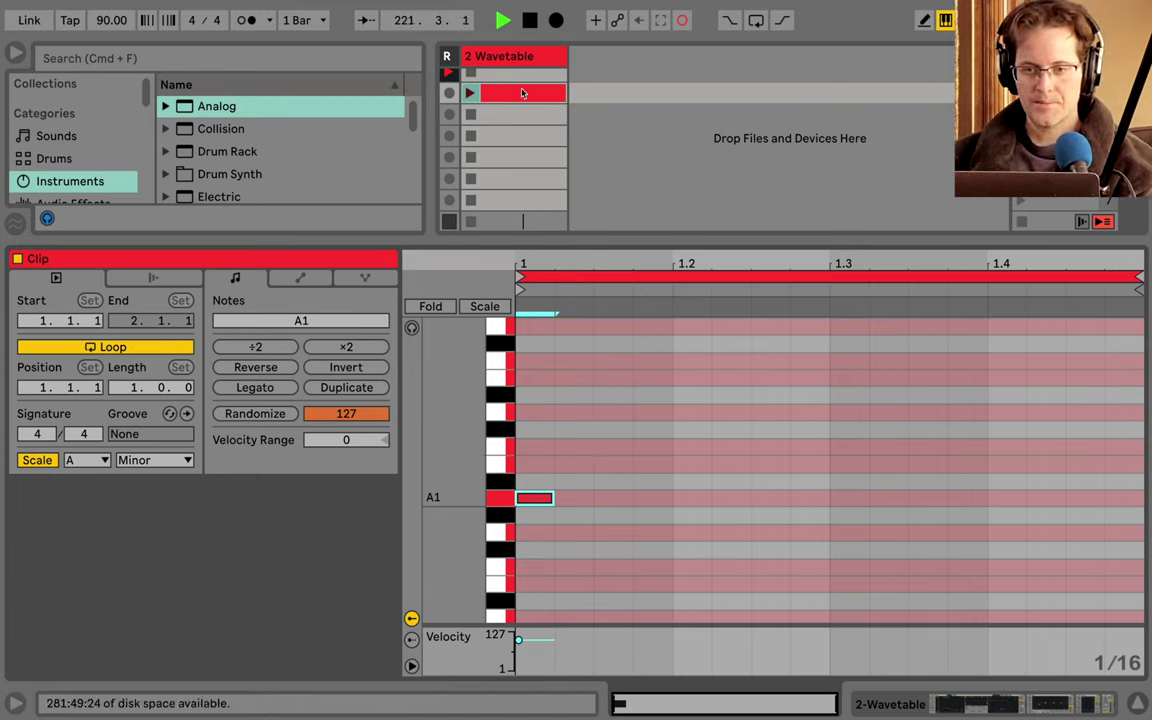
key(super+r)
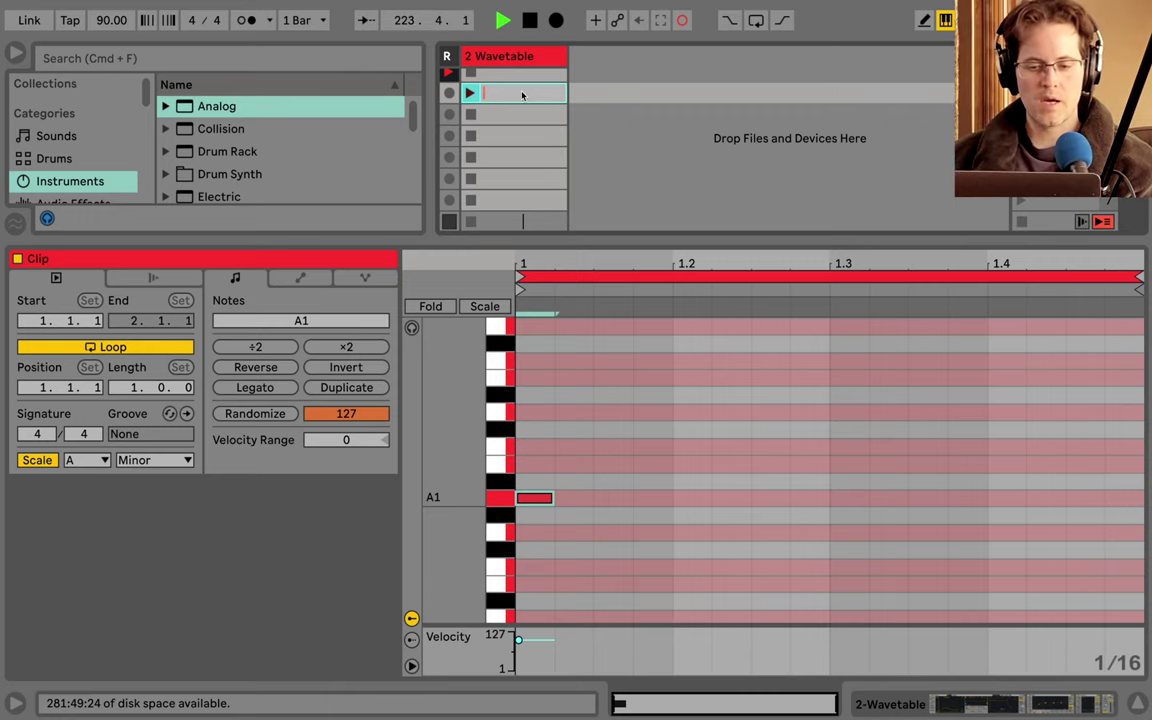
key(Return)
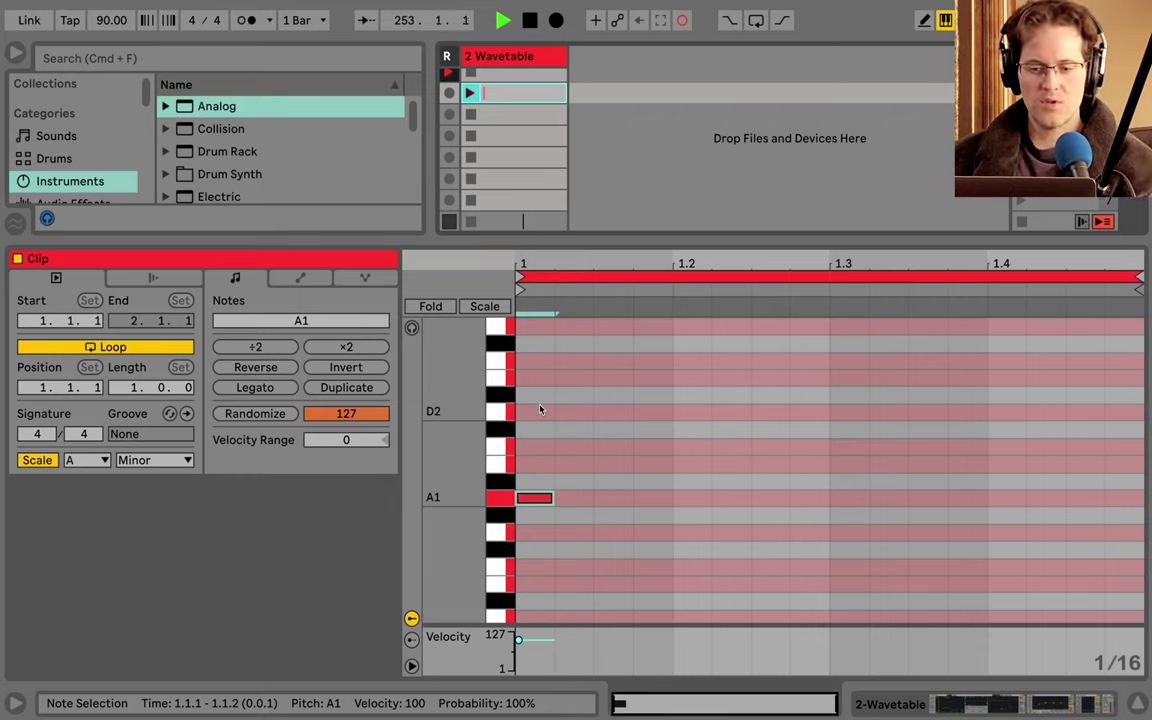
Extend the A1 note across the full bar with Legato and copy it to C2 and E2 to build a triad.
click(541, 500)
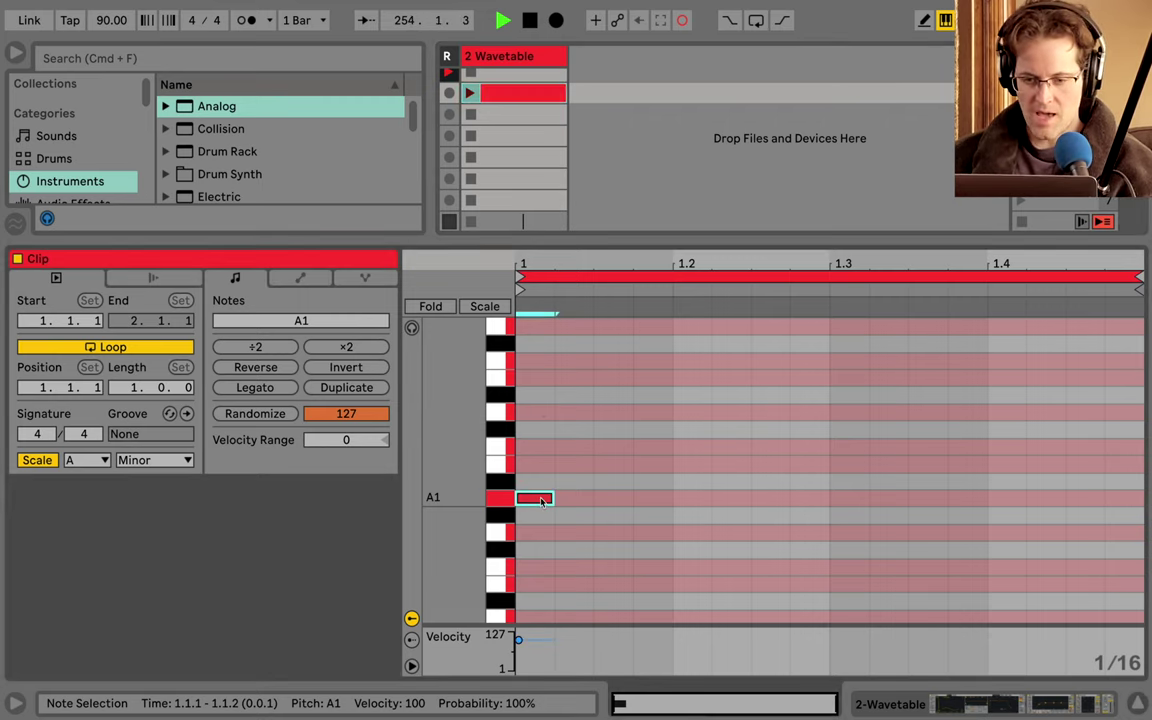
click(254, 387)
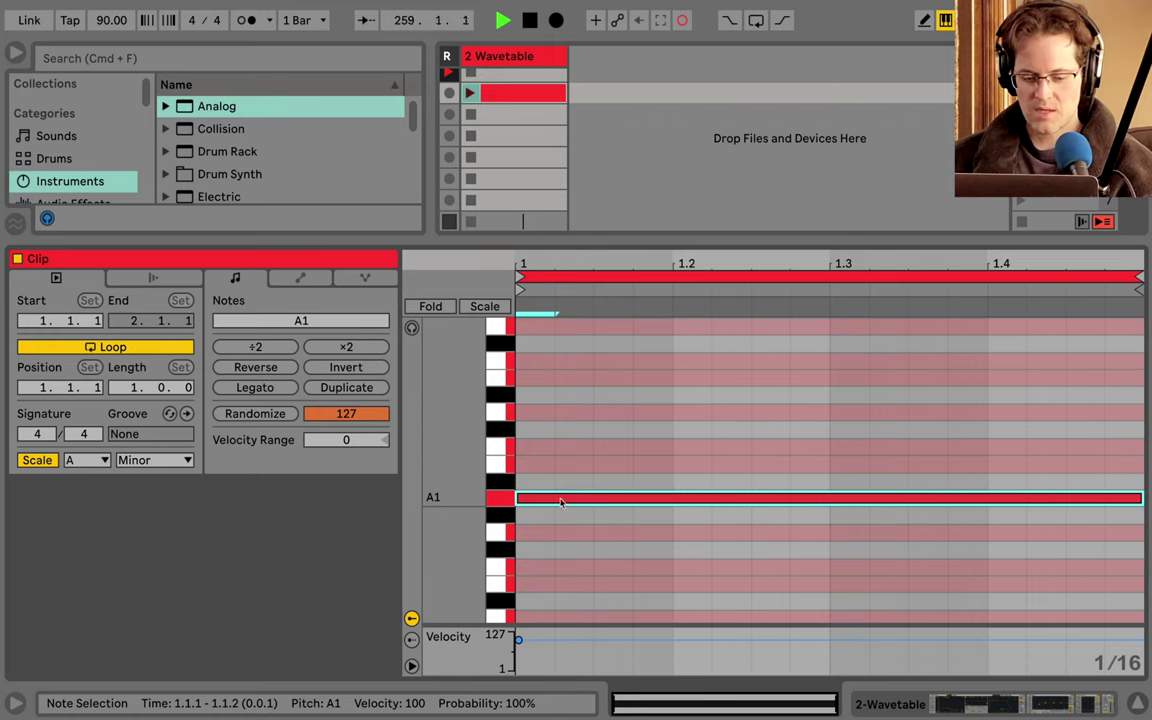
mouse_move(561, 502)
mouse_down()
mouse_move(560, 458)
mouse_move(560, 503)
mouse_up()
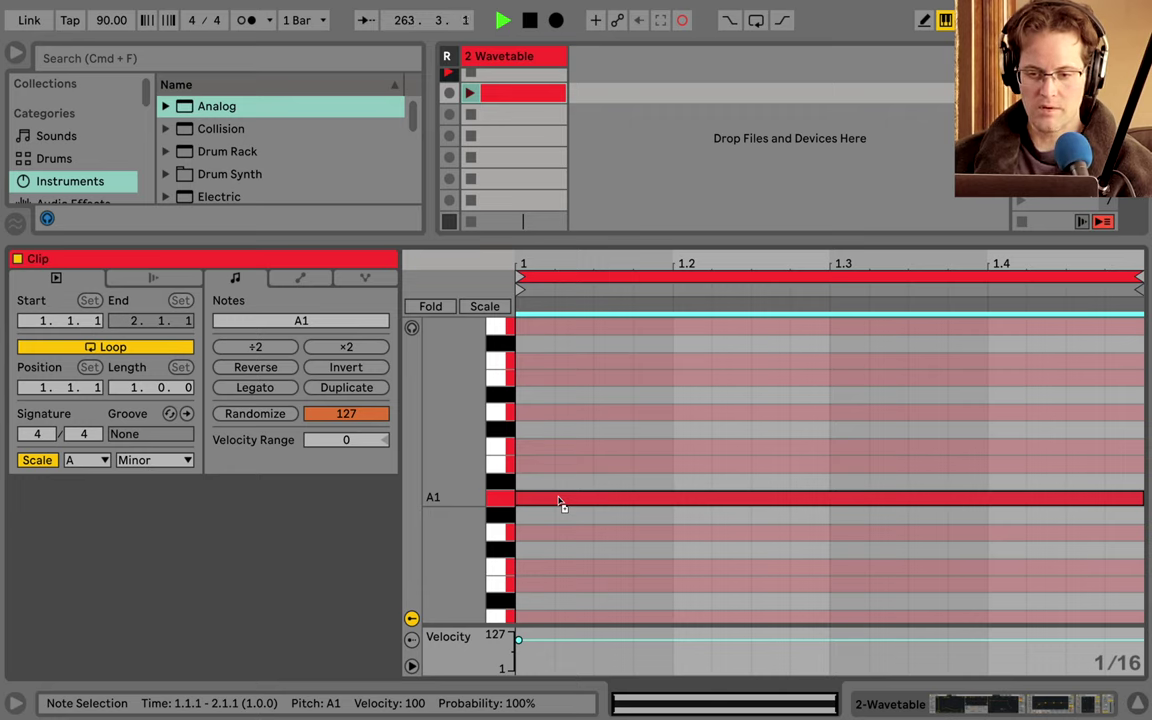
drag(560, 503, 558, 458)
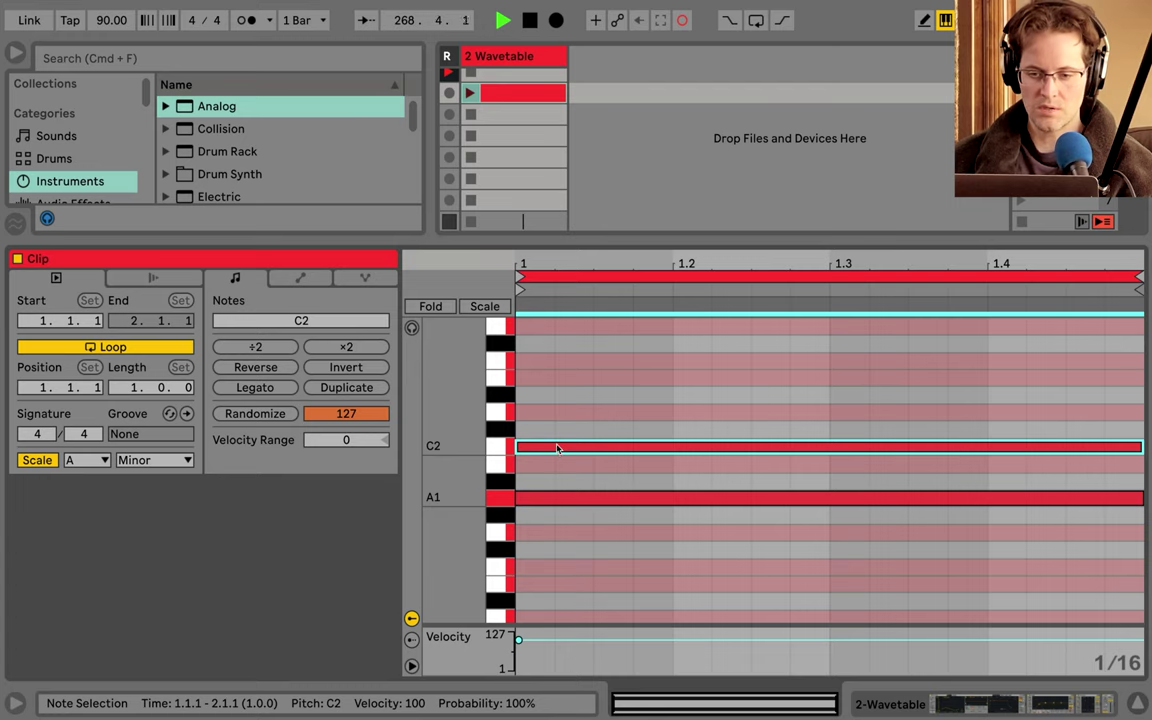
drag(558, 449, 554, 385)
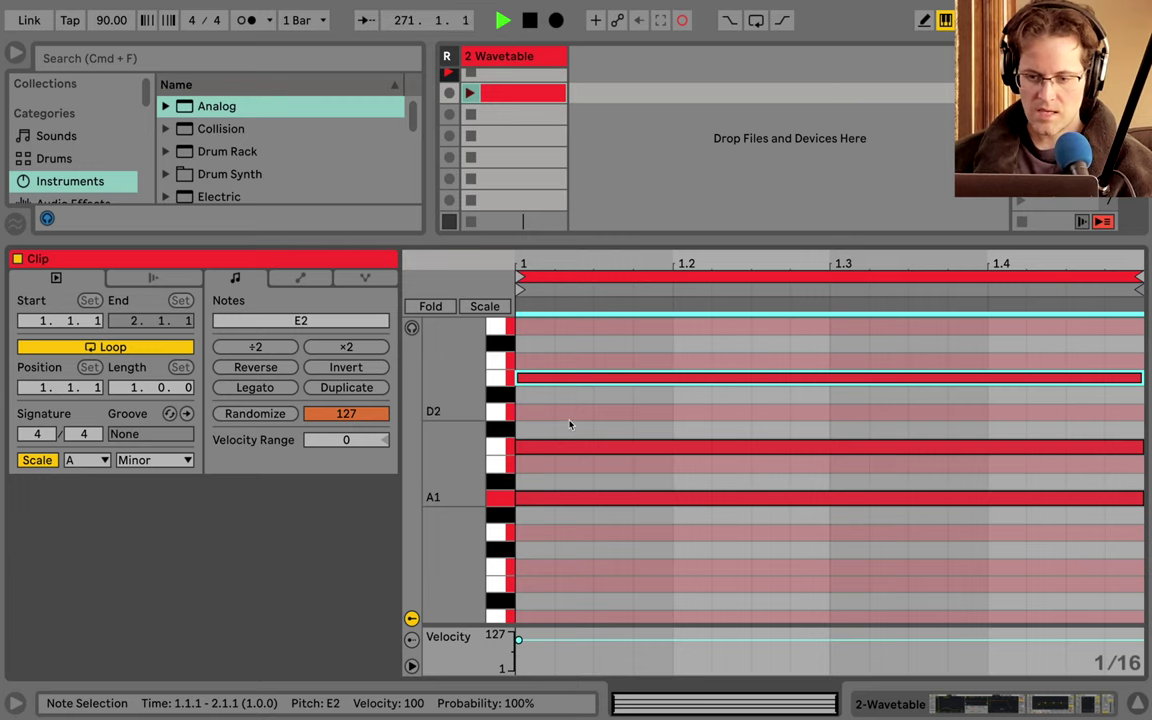
Compare the triad's notes on the piano roll with the clip's Scale option off and on.
mouse_move(457, 405)
mouse_down()
mouse_move(460, 452)
mouse_move(485, 459)
mouse_move(470, 395)
mouse_move(475, 404)
mouse_up()
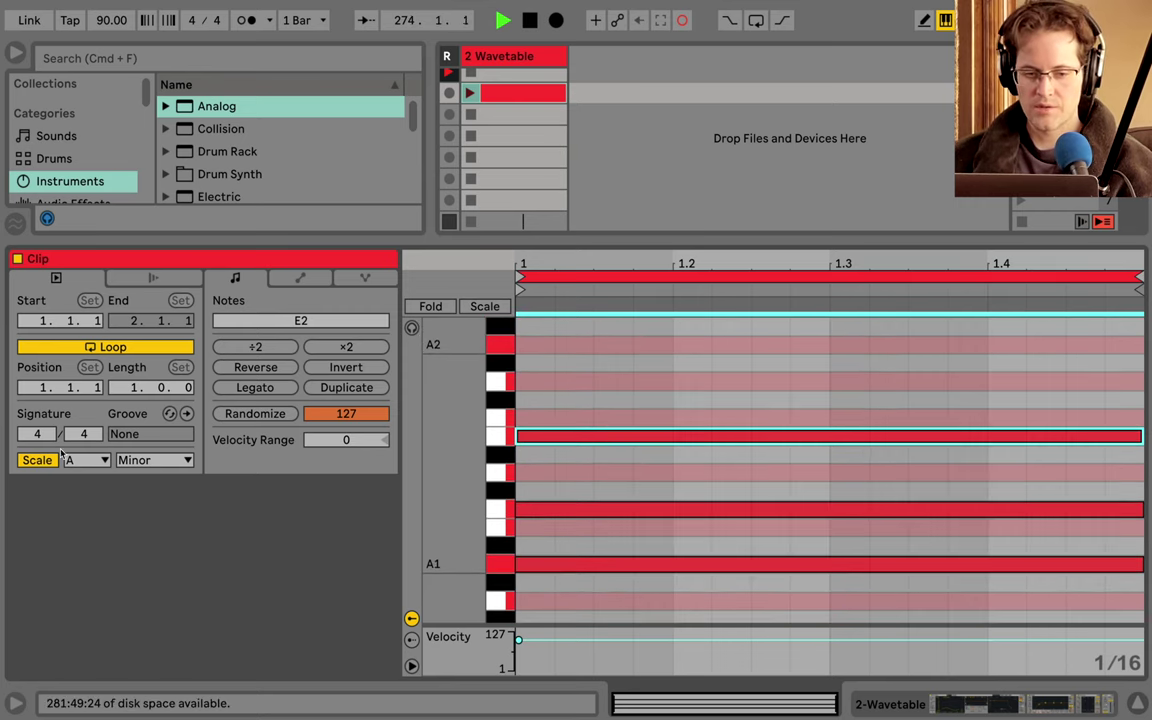
click(37, 460)
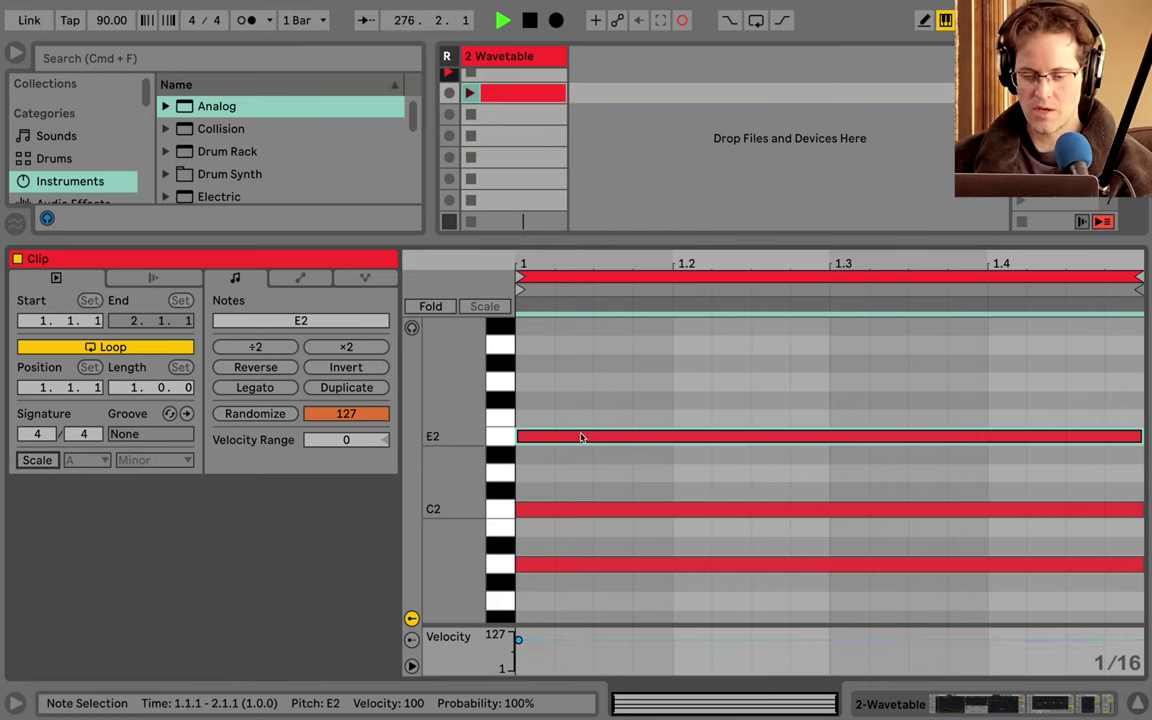
click(577, 567)
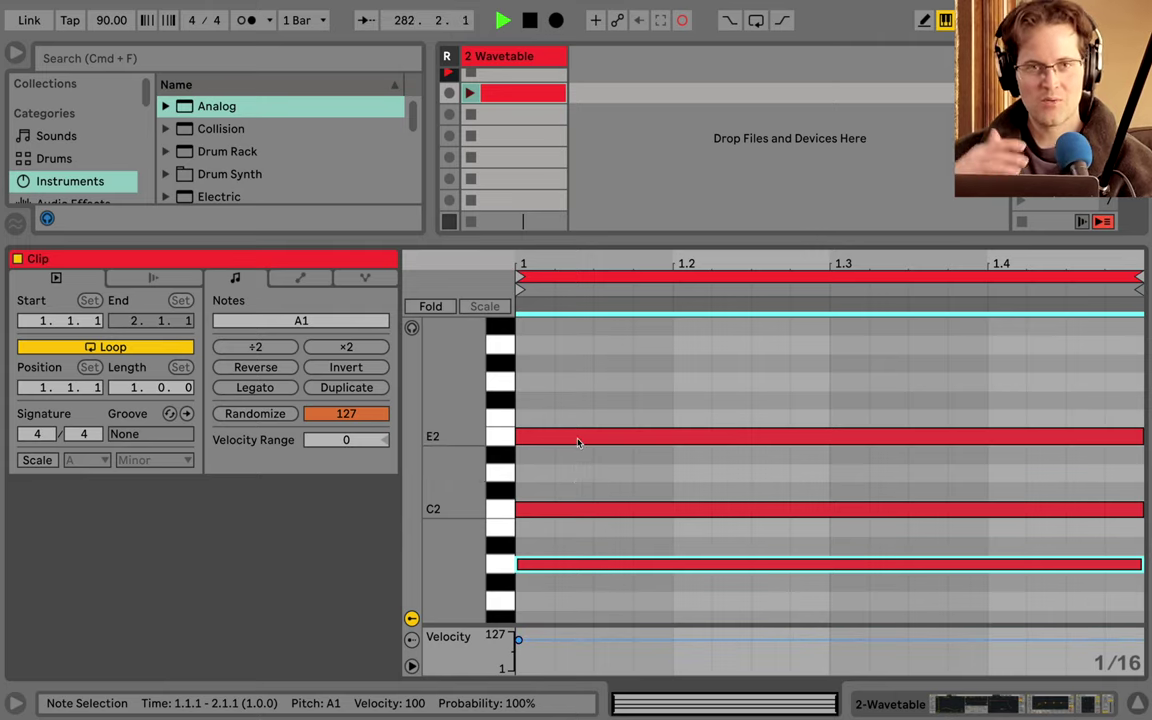
click(36, 460)
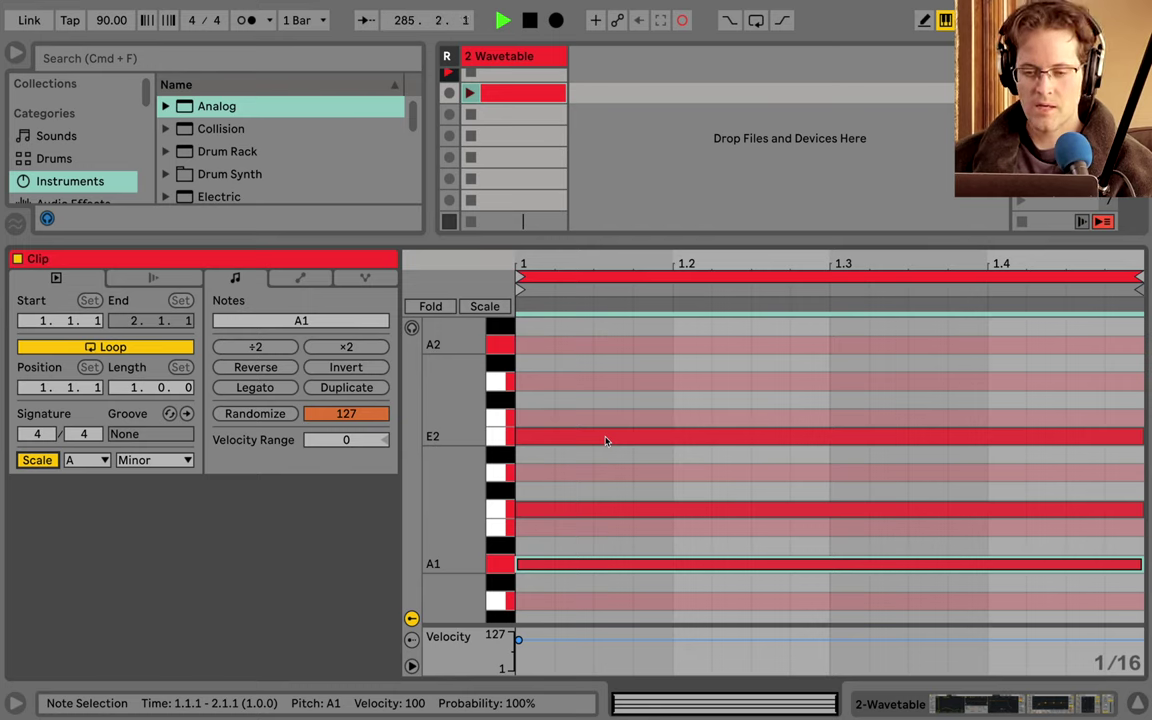
Launch the chord clip and check the Wavetable device while it plays.
click(470, 93)
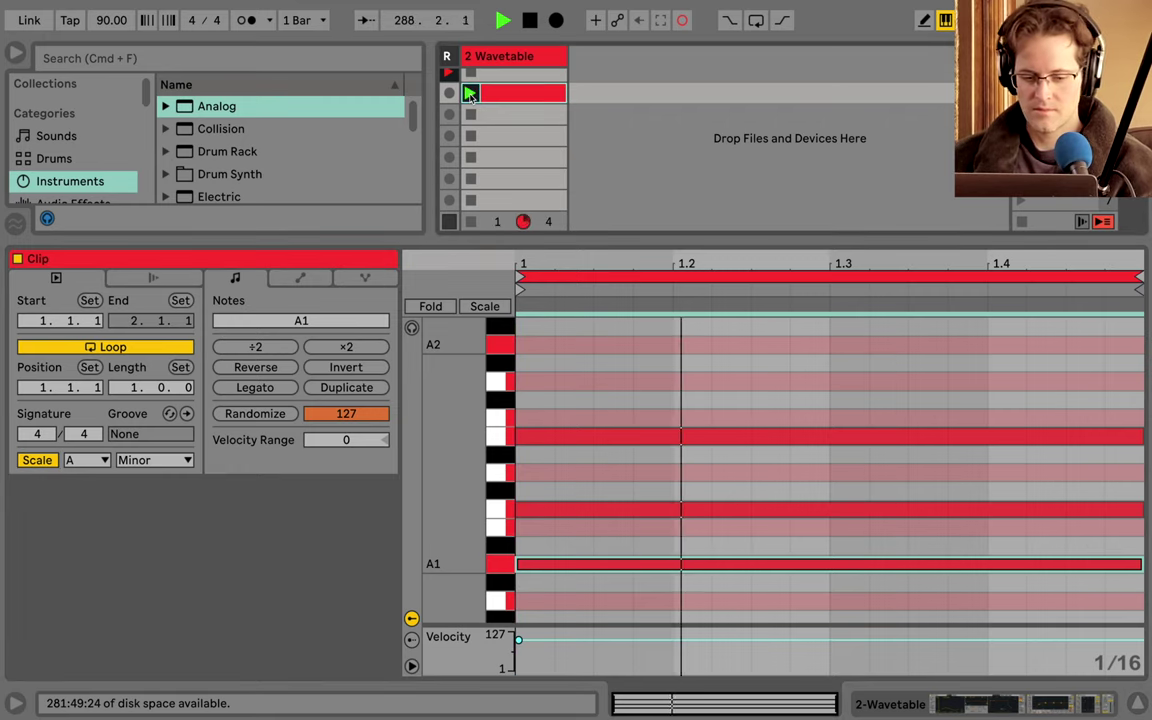
key(shift+Tab)
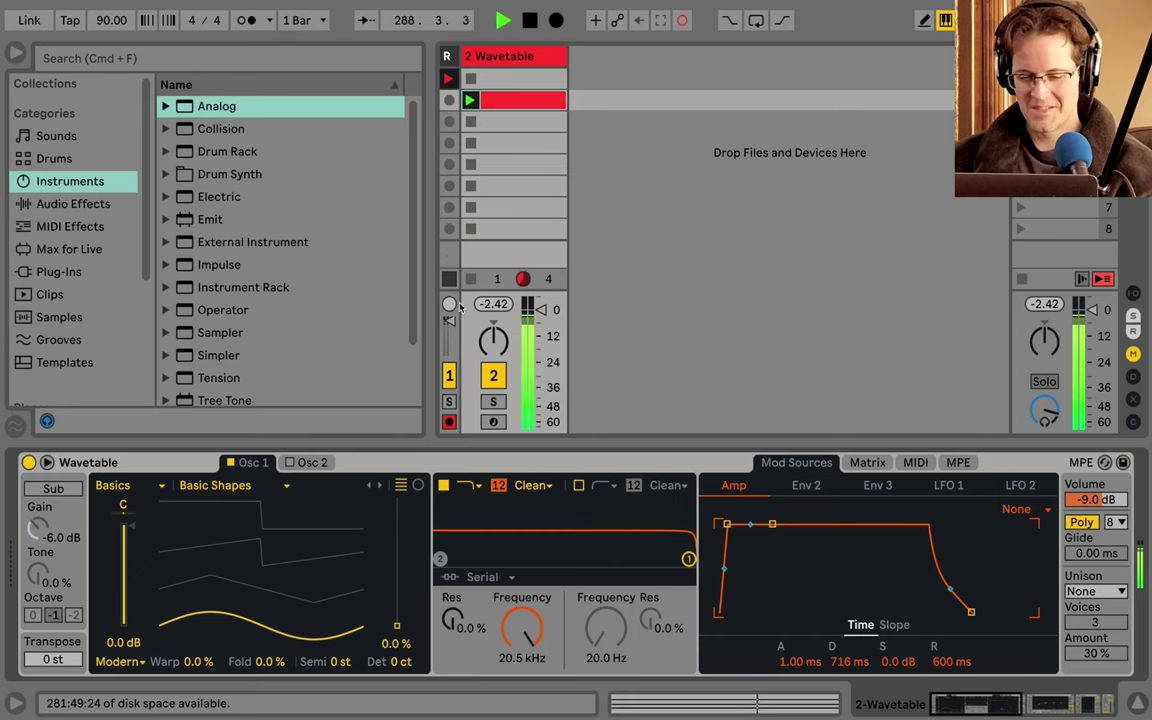
double_click(510, 101)
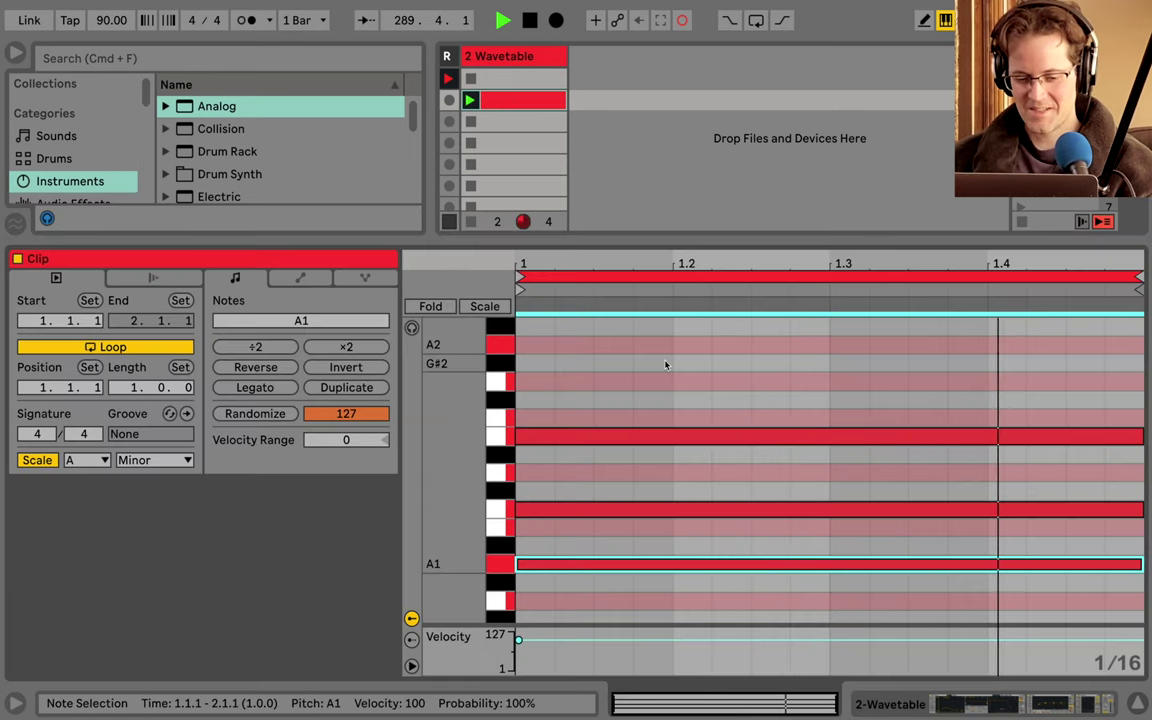
Audition the whole chord in higher octaves, leave it at A2 to E3, and stop the clip.
key(super+a)
key(shift+Up)
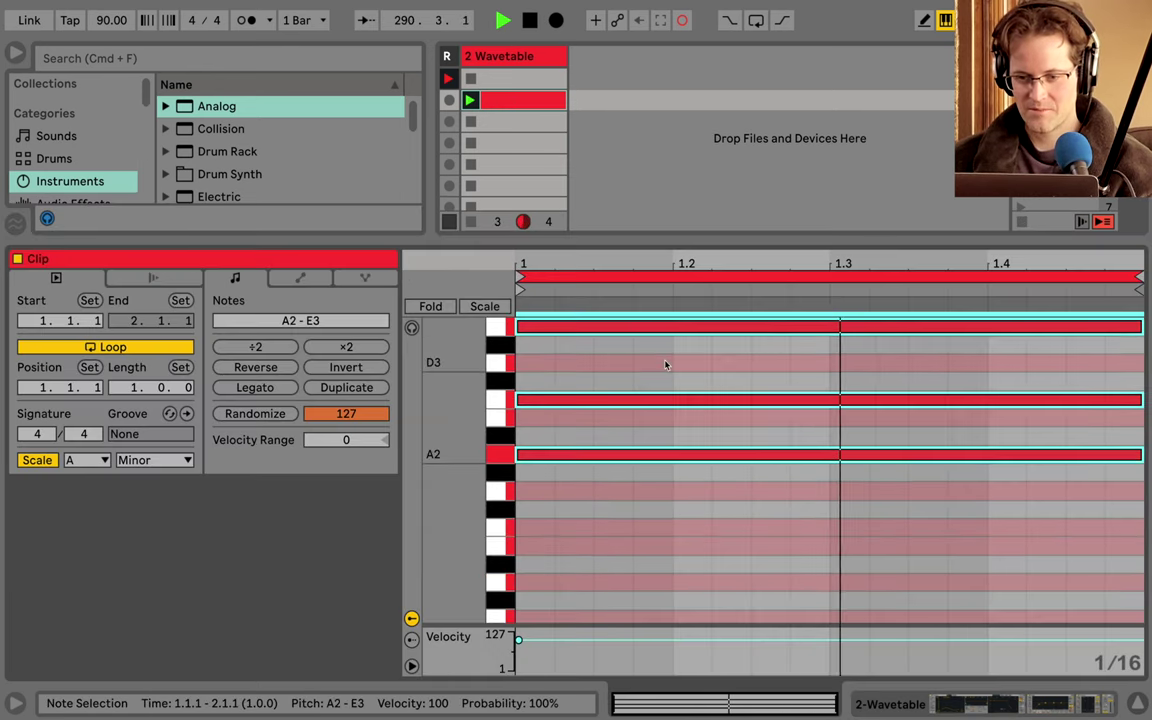
key(shift+Up)
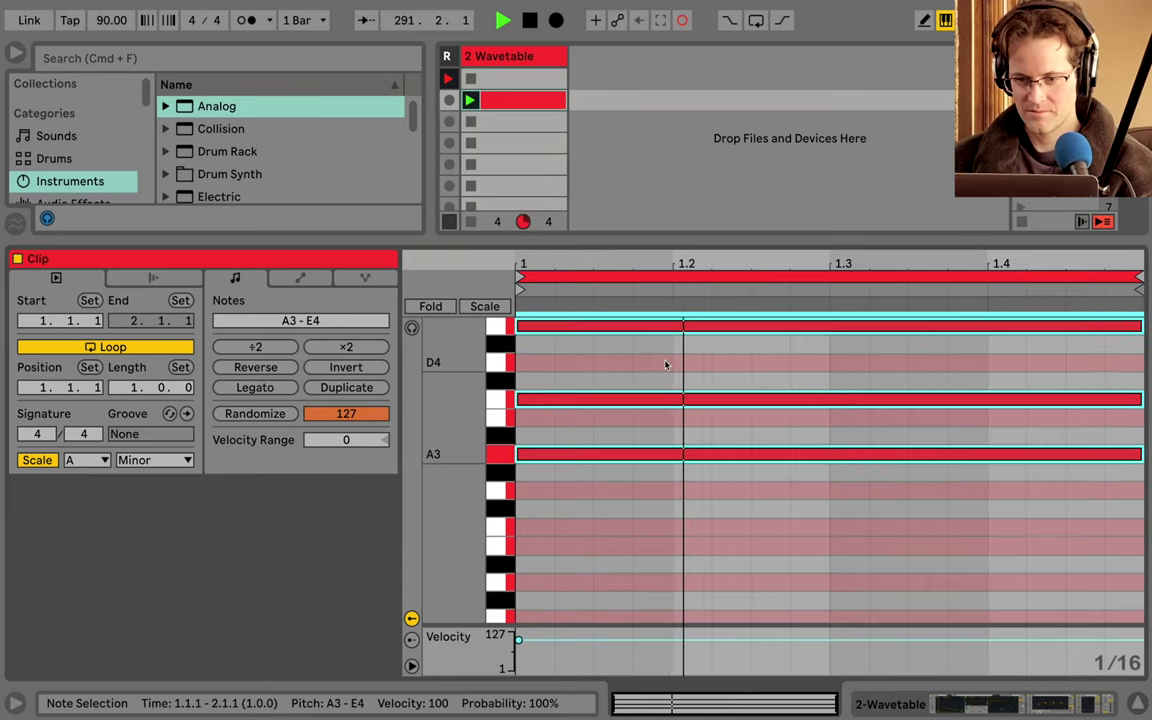
key(shift+Down)
scroll(665, 365, down, 3)
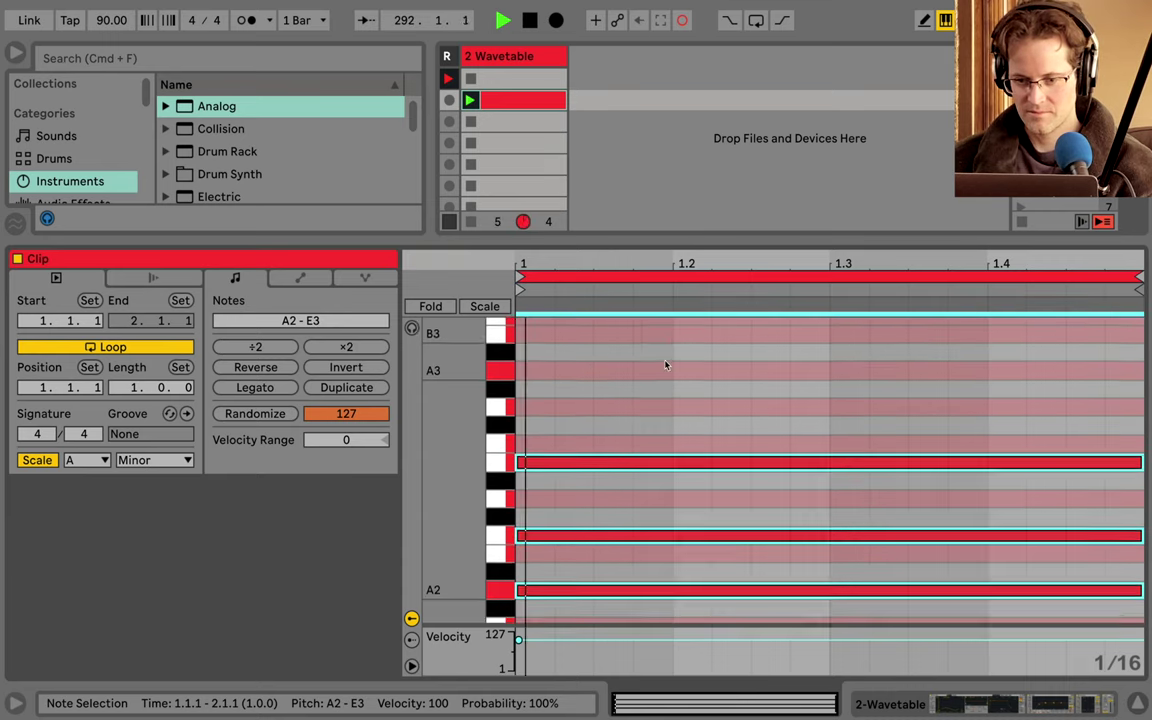
click(471, 222)
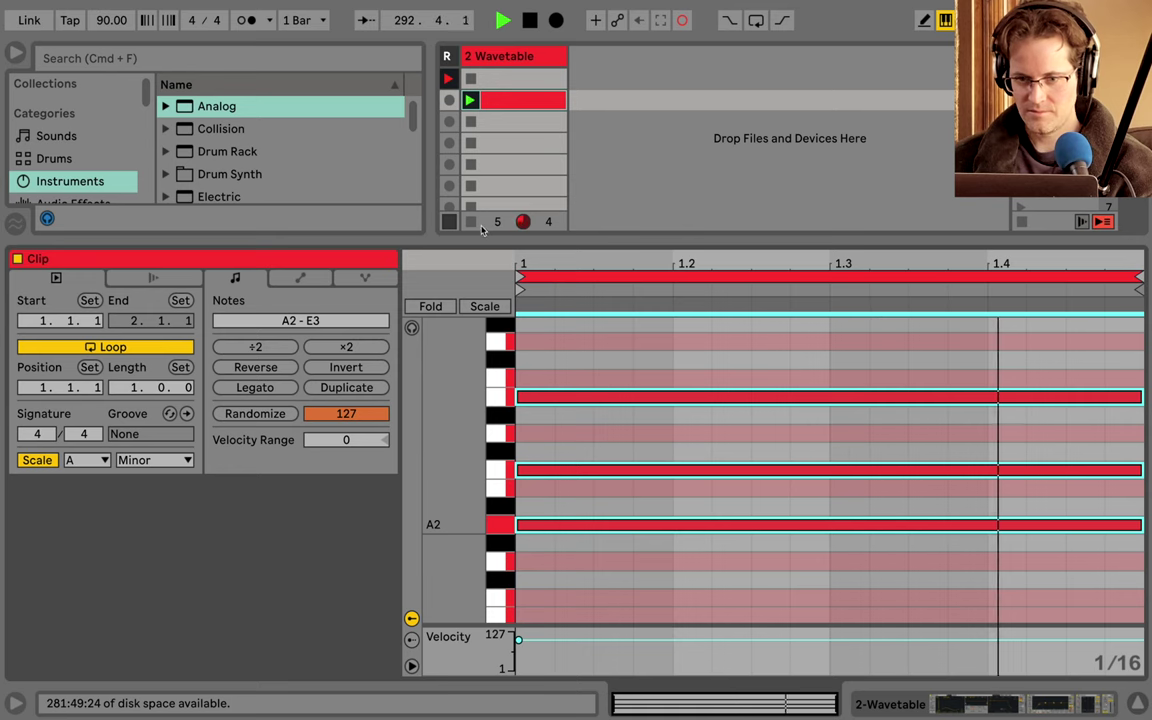
Set the Wavetable instrument's output volume to -14 dB.
key(shift+Tab)
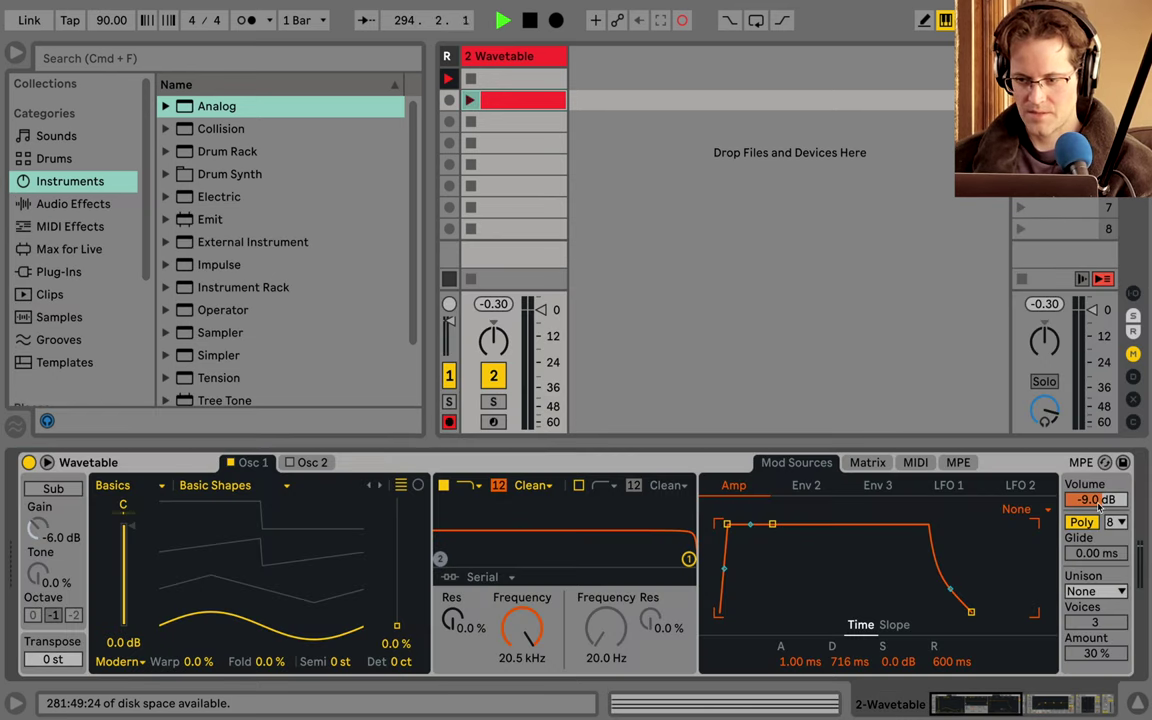
text(-)
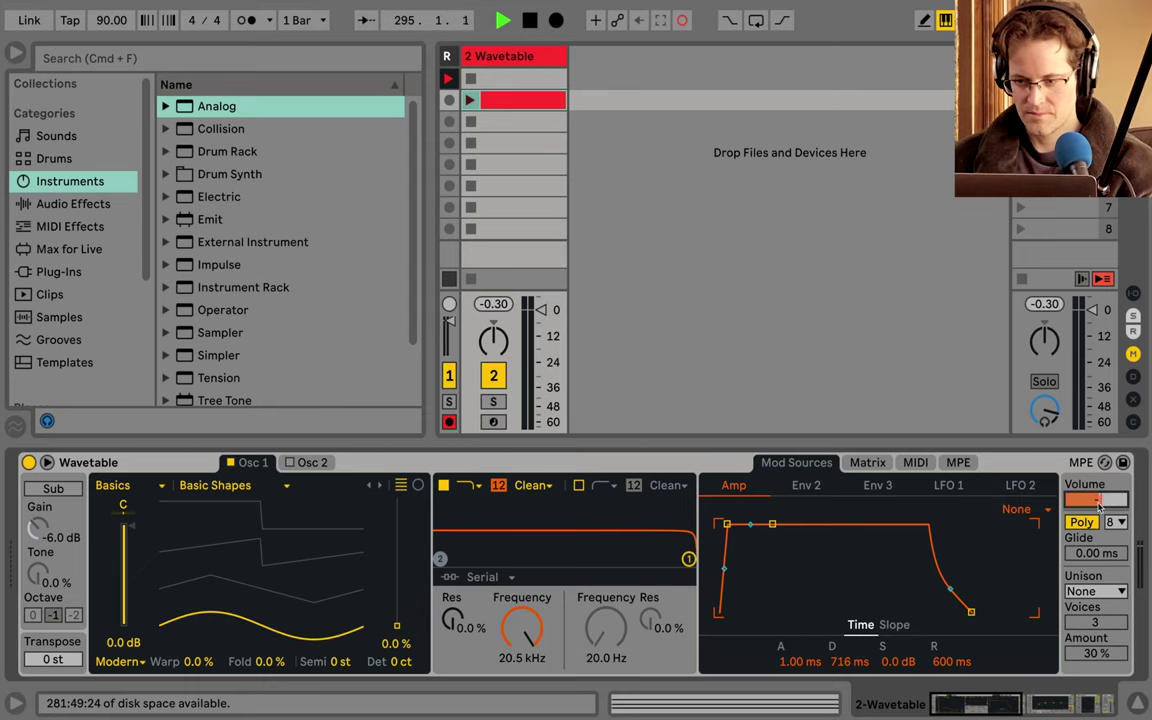
text(14)
key(Return)
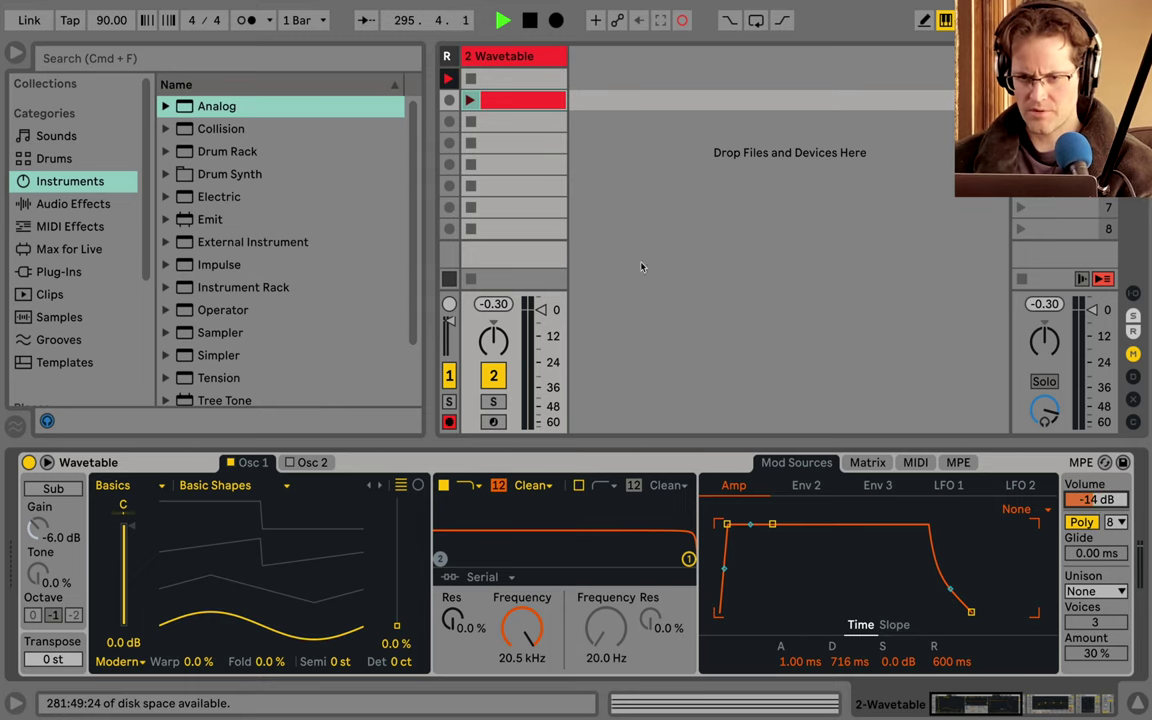
Reopen the clip's notes and copy the whole chord up one semitone to A#2 to F3.
double_click(531, 104)
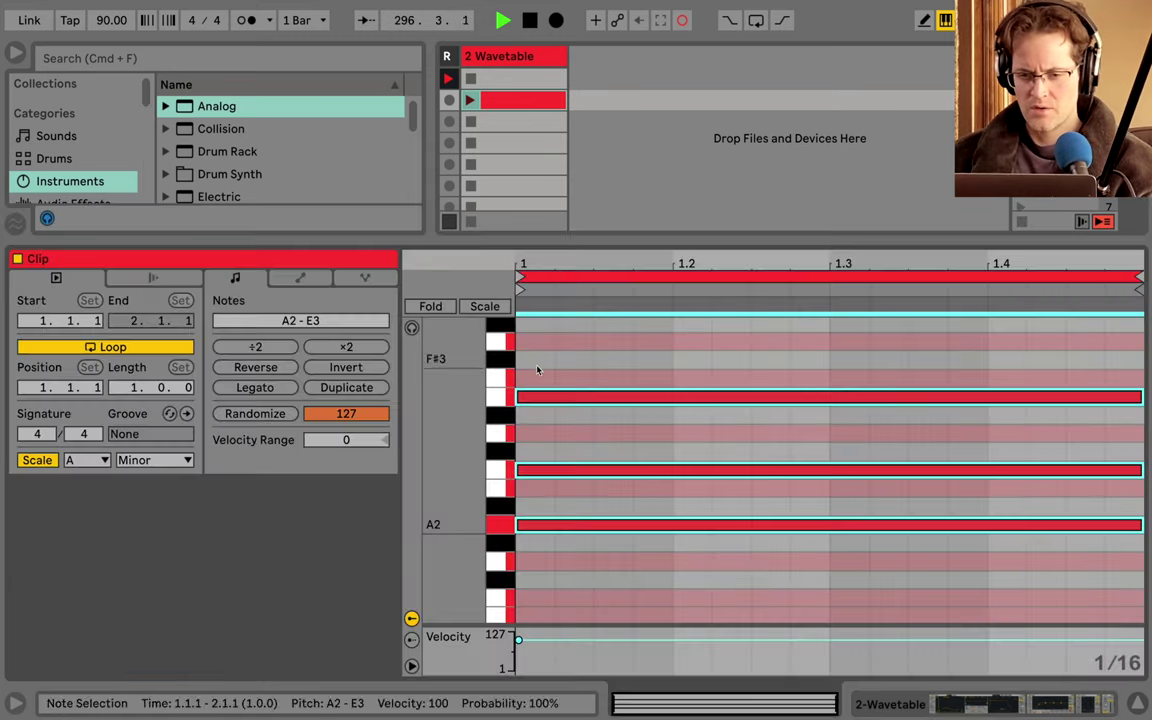
drag(447, 391, 447, 431)
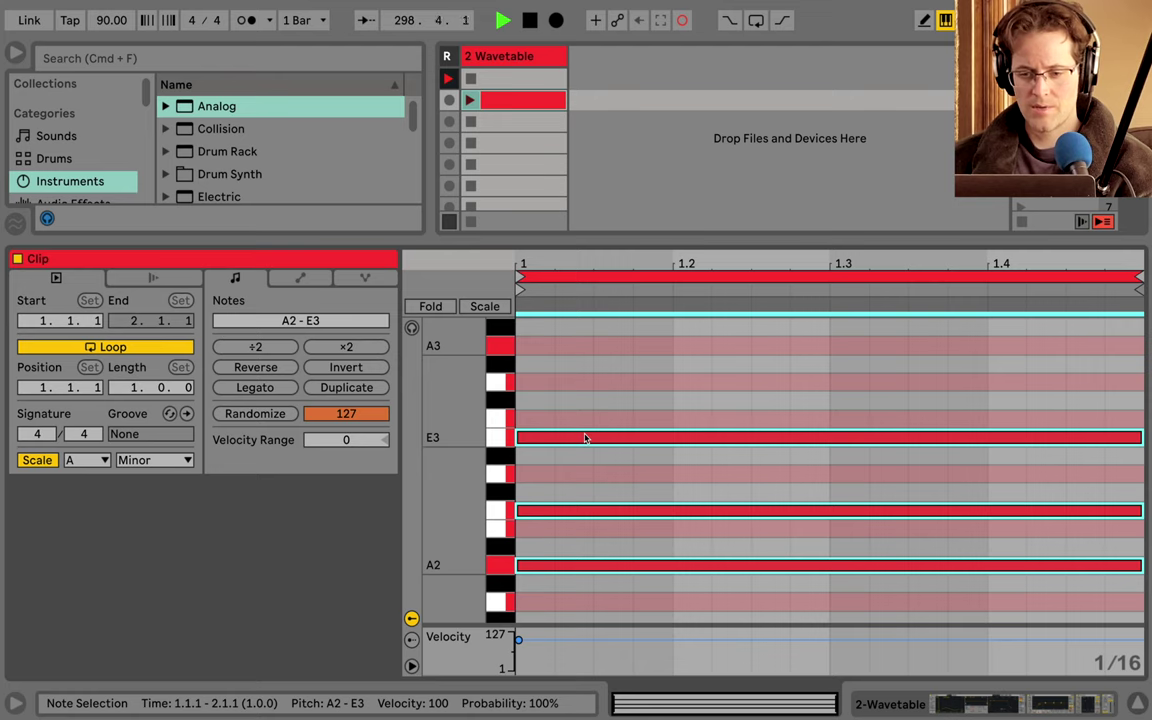
drag(585, 438, 588, 423)
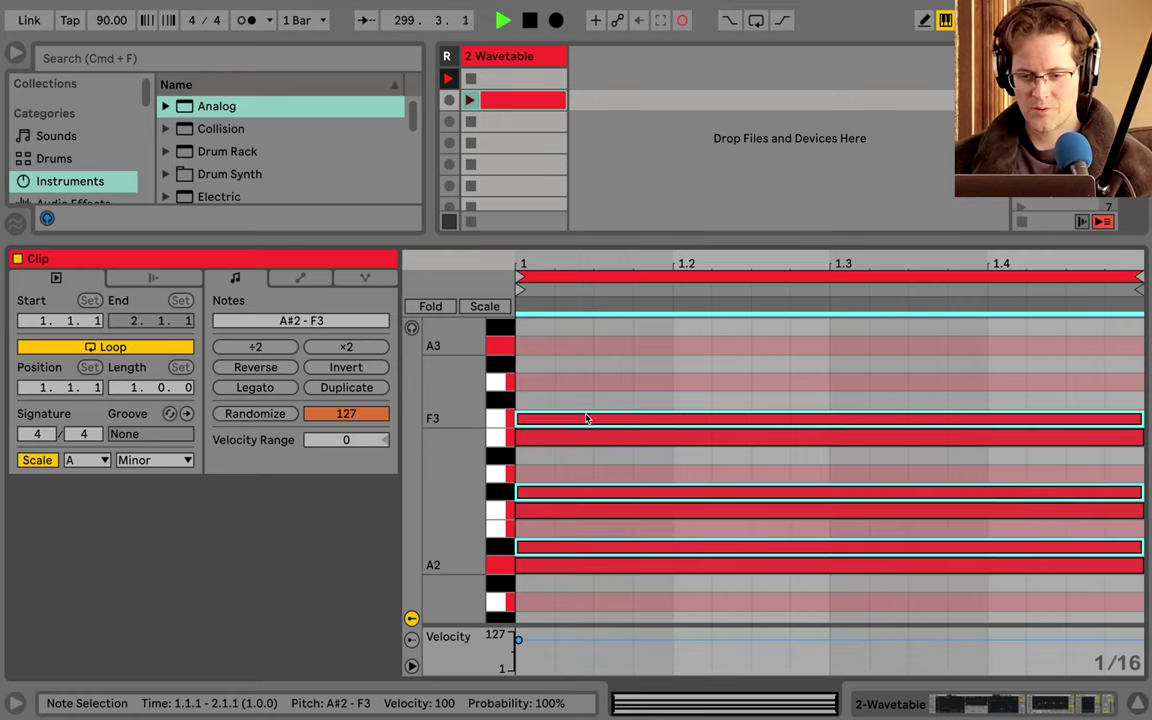
Undo the whole-chord copy and duplicate only the E3 note up to G3.
key(super+z)
click(587, 418)
click(587, 438)
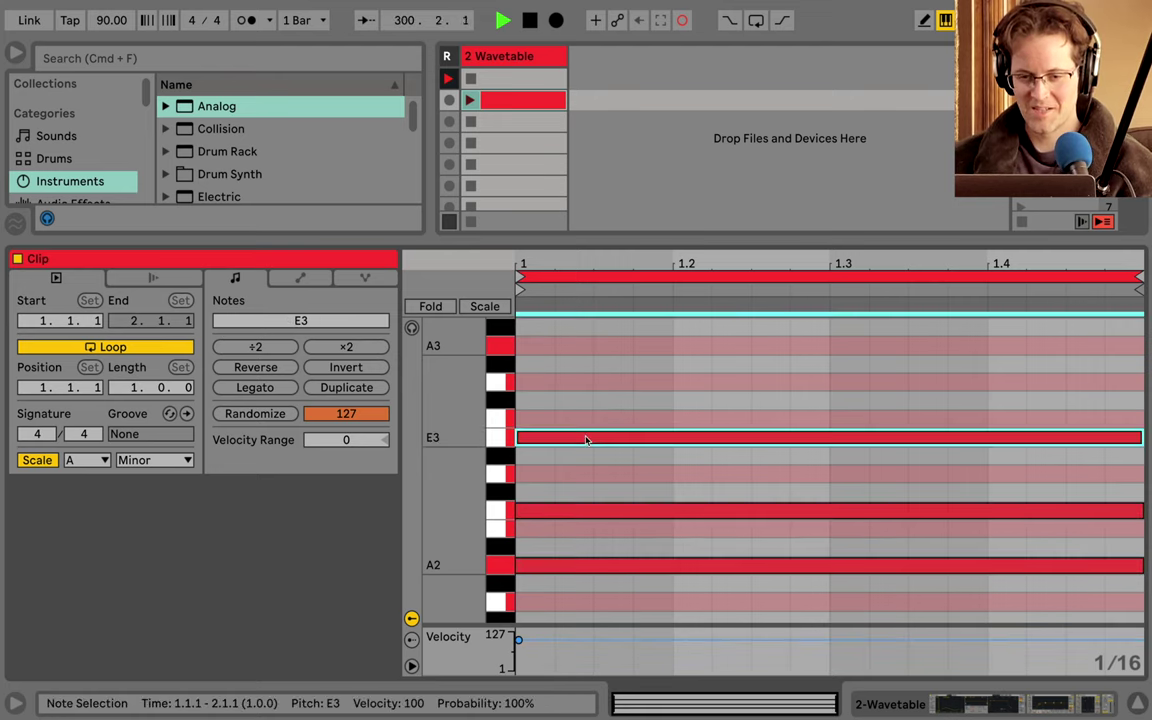
drag(587, 438, 585, 390)
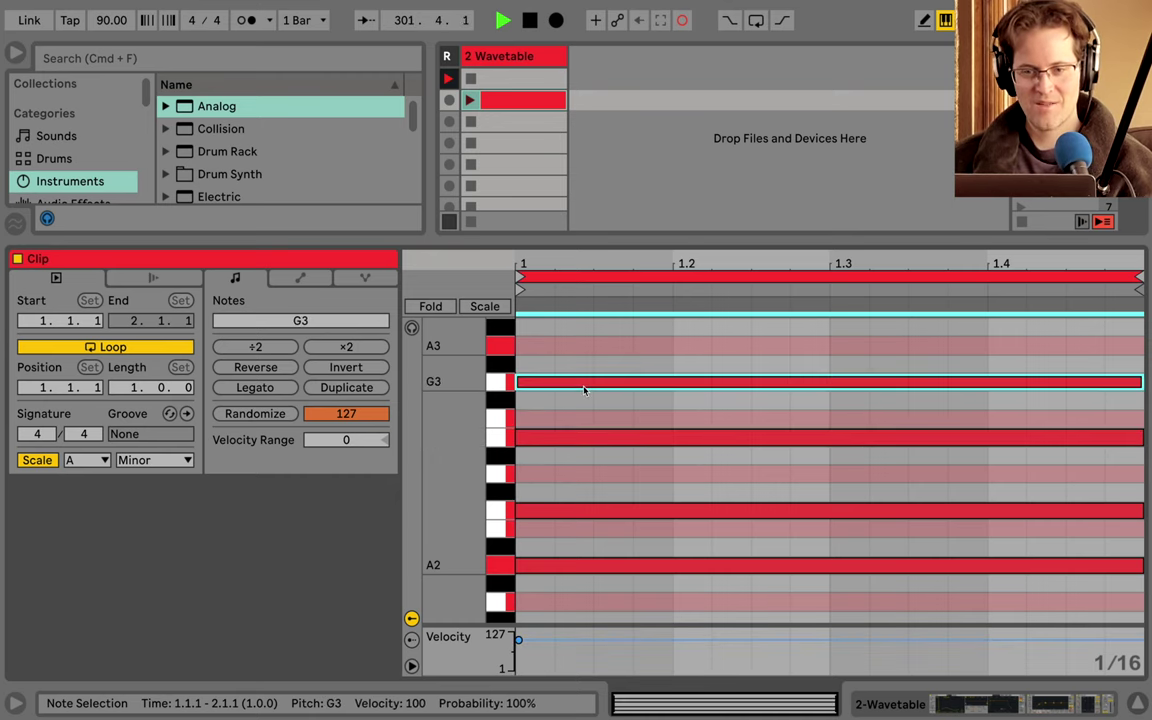
With the clip playing, shape the amp envelope to 2.79 ms attack, 956 ms decay and -7.2 dB sustain, and set the instrument volume to -17 dB.
click(470, 100)
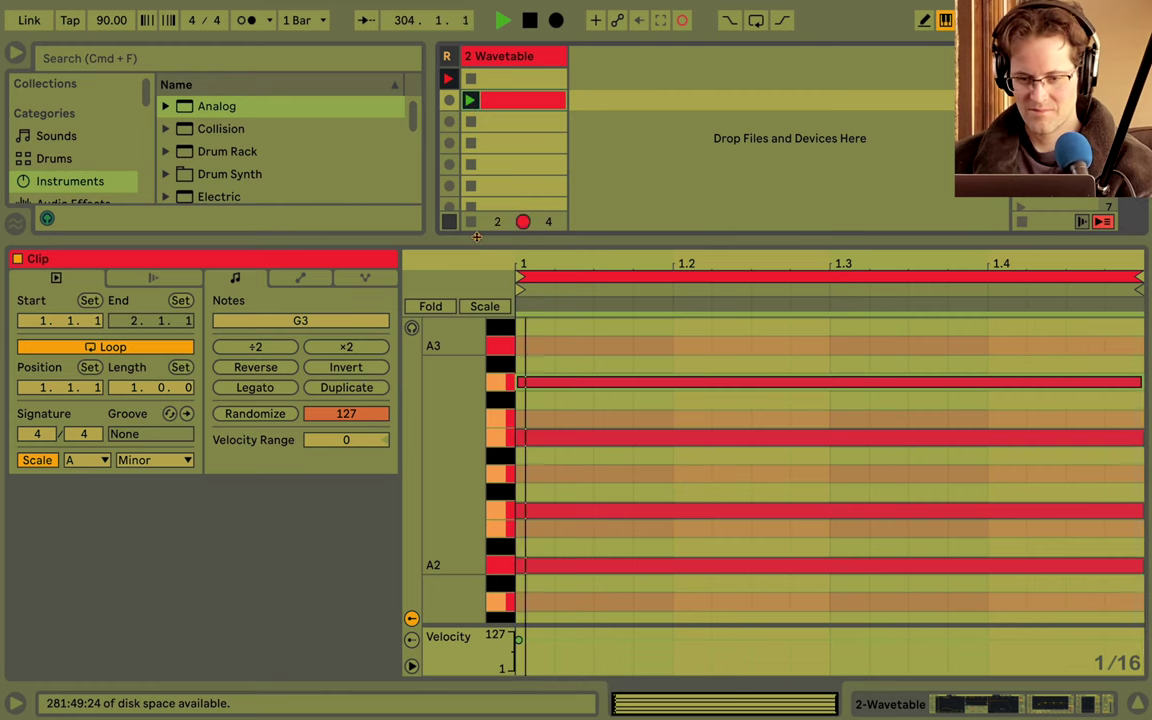
key(shift+Tab)
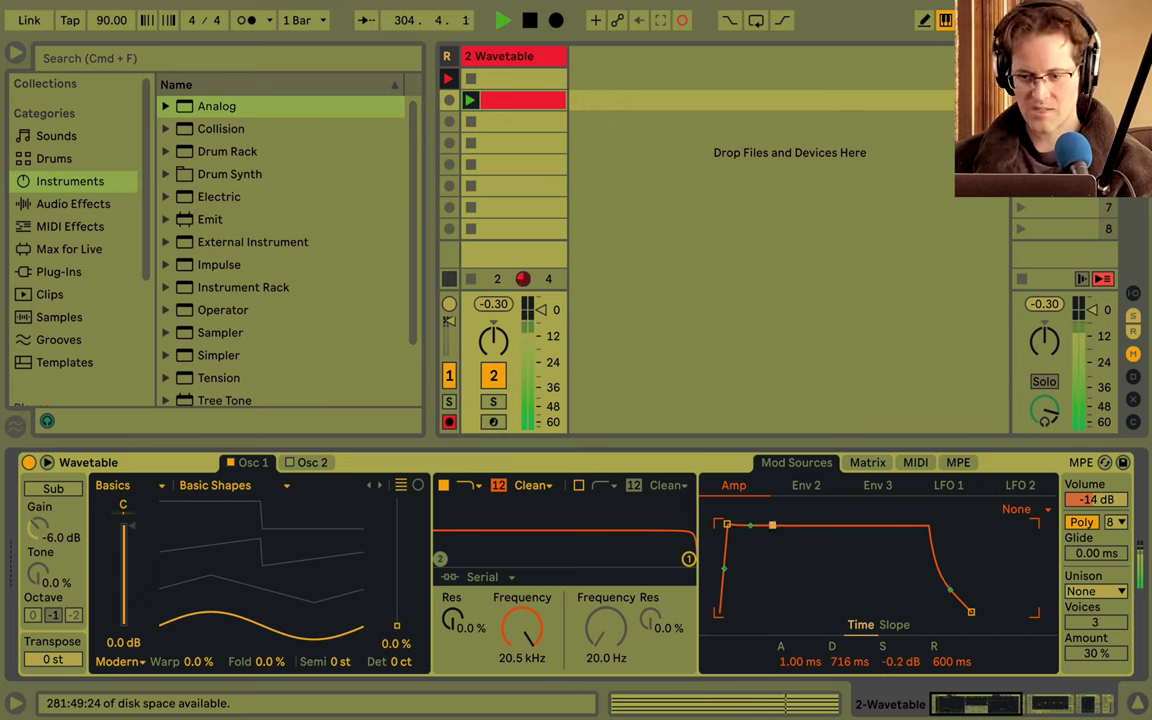
drag(773, 525, 774, 556)
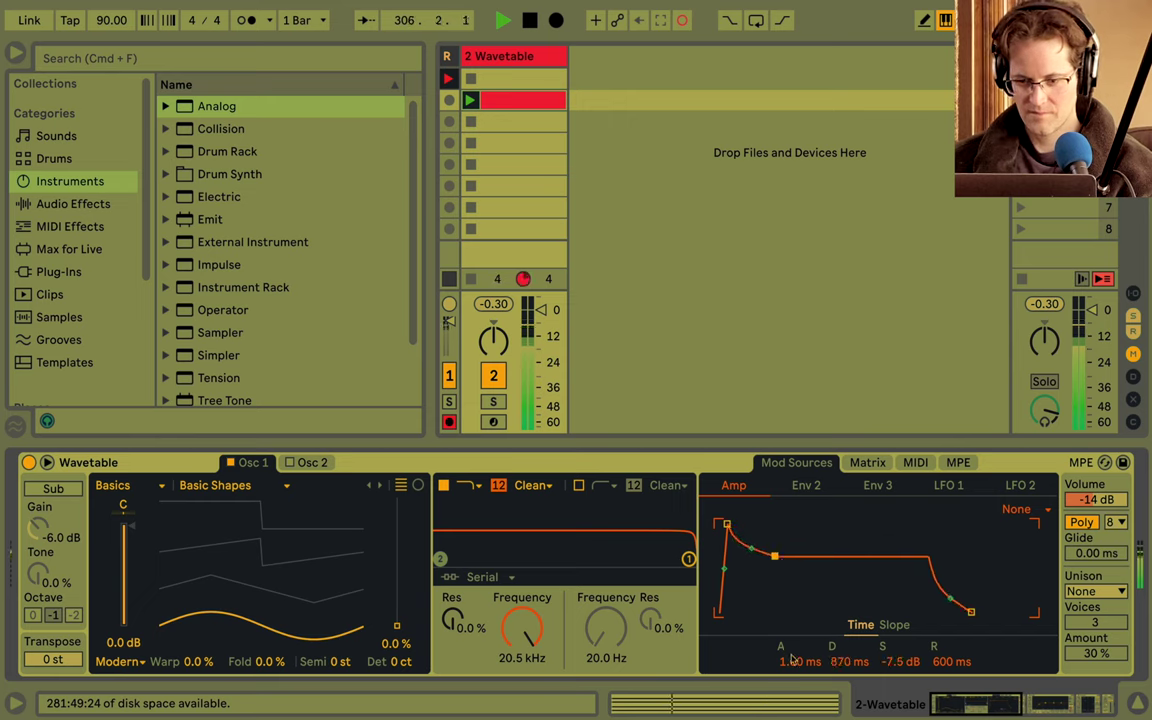
drag(727, 523, 754, 523)
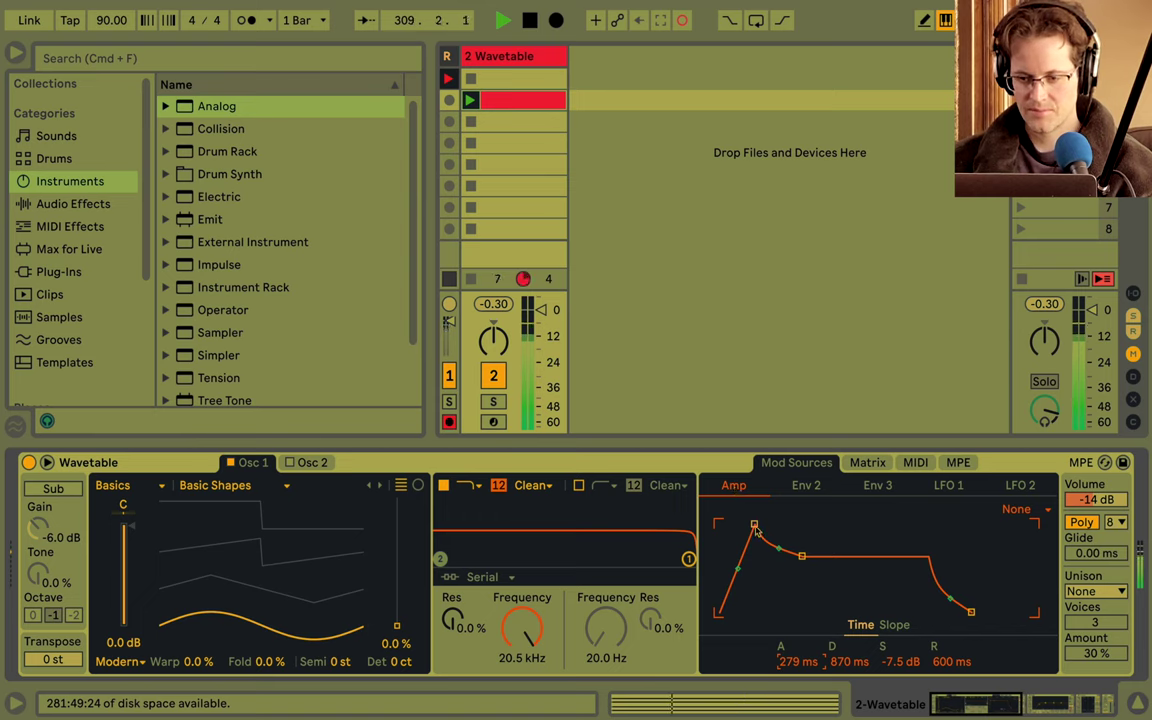
drag(754, 523, 780, 553)
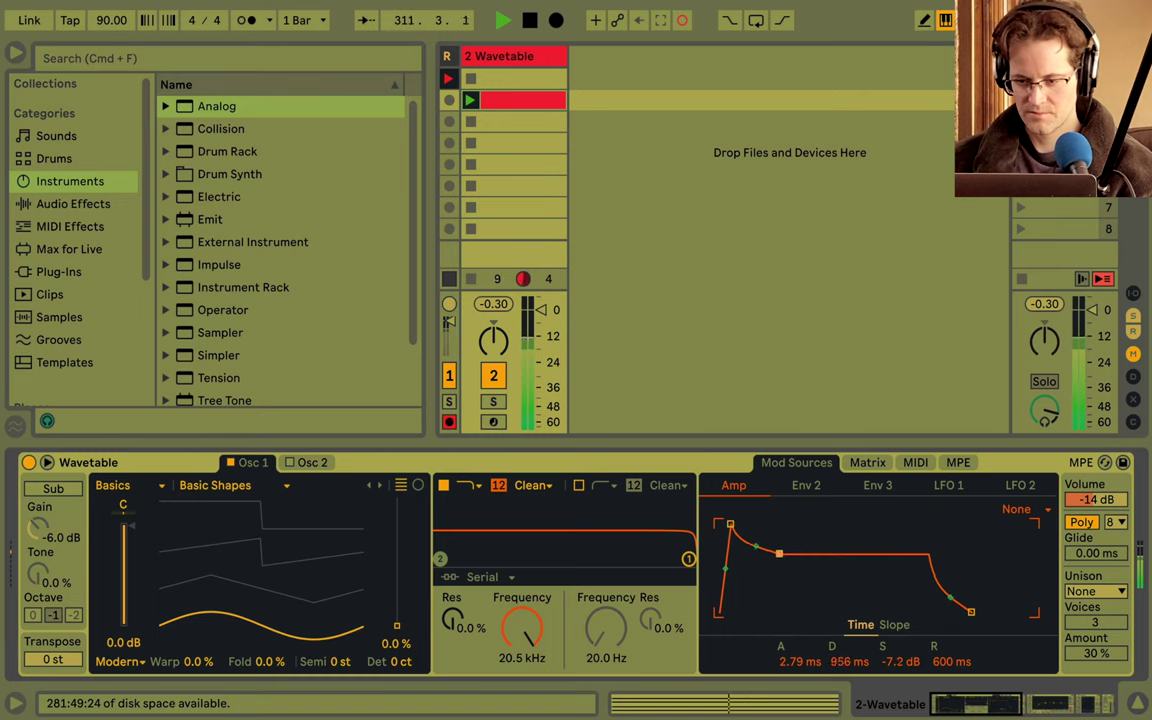
drag(1099, 503, 1099, 515)
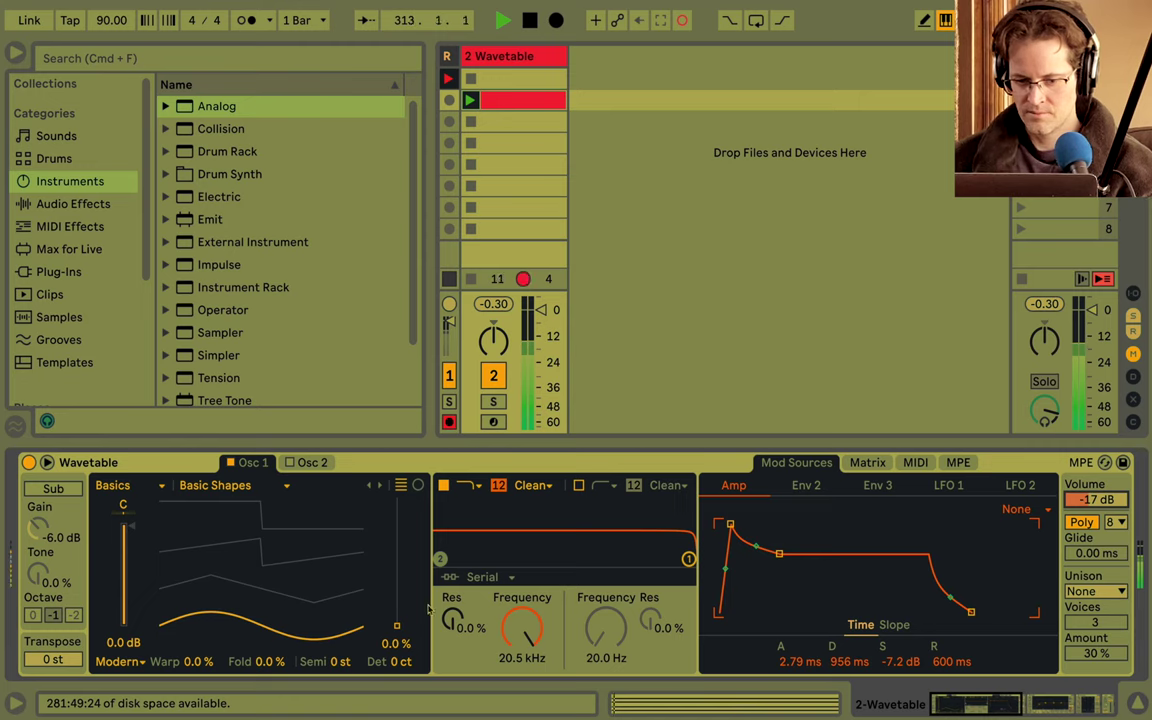
Set oscillator 1's wavetable position to 20% and modulate that position from LFO 1 by 6.2.
drag(397, 628, 396, 601)
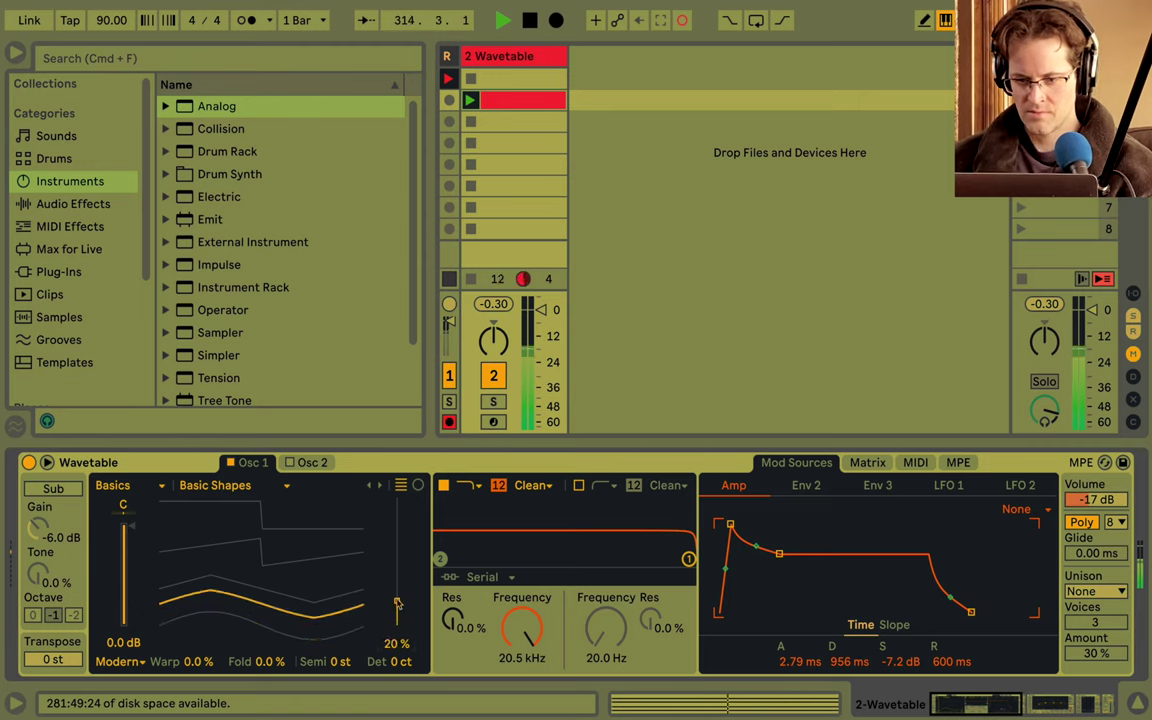
click(949, 486)
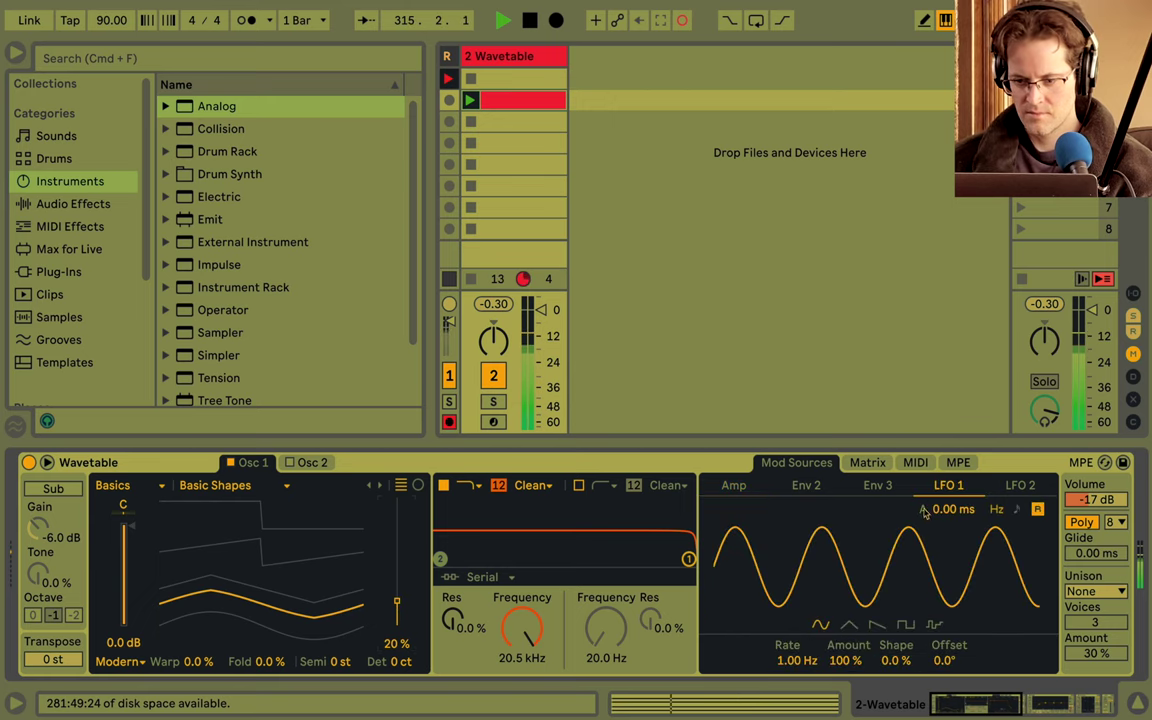
click(867, 462)
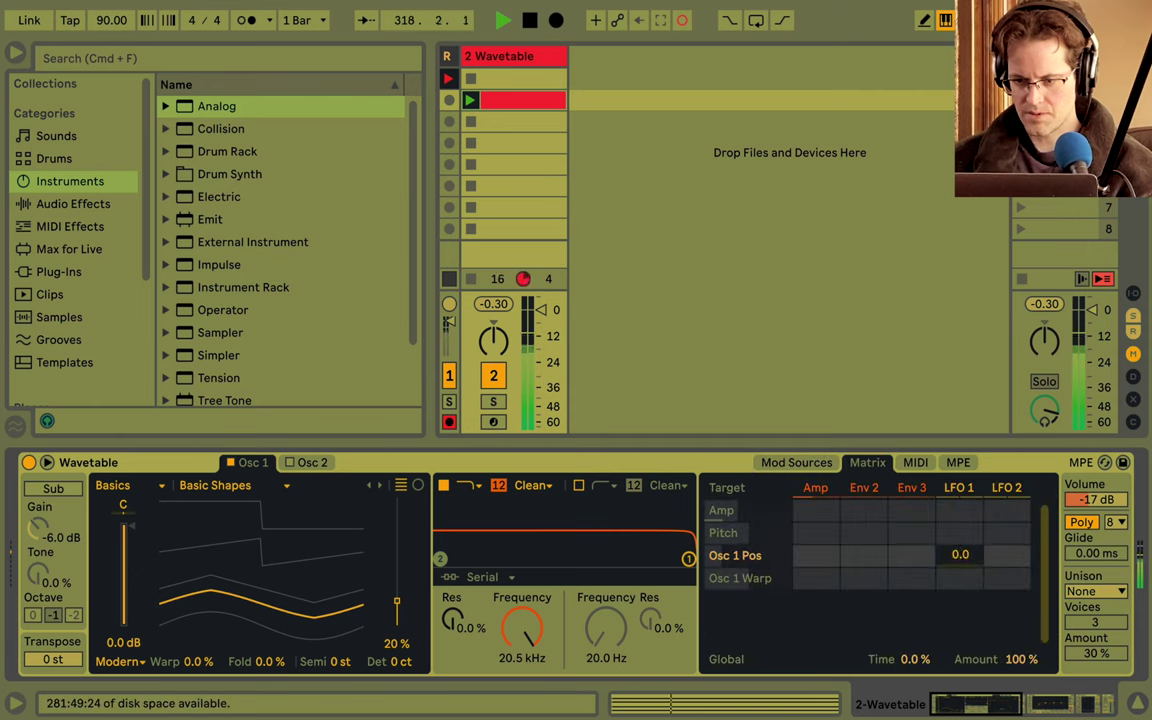
drag(960, 554, 960, 548)
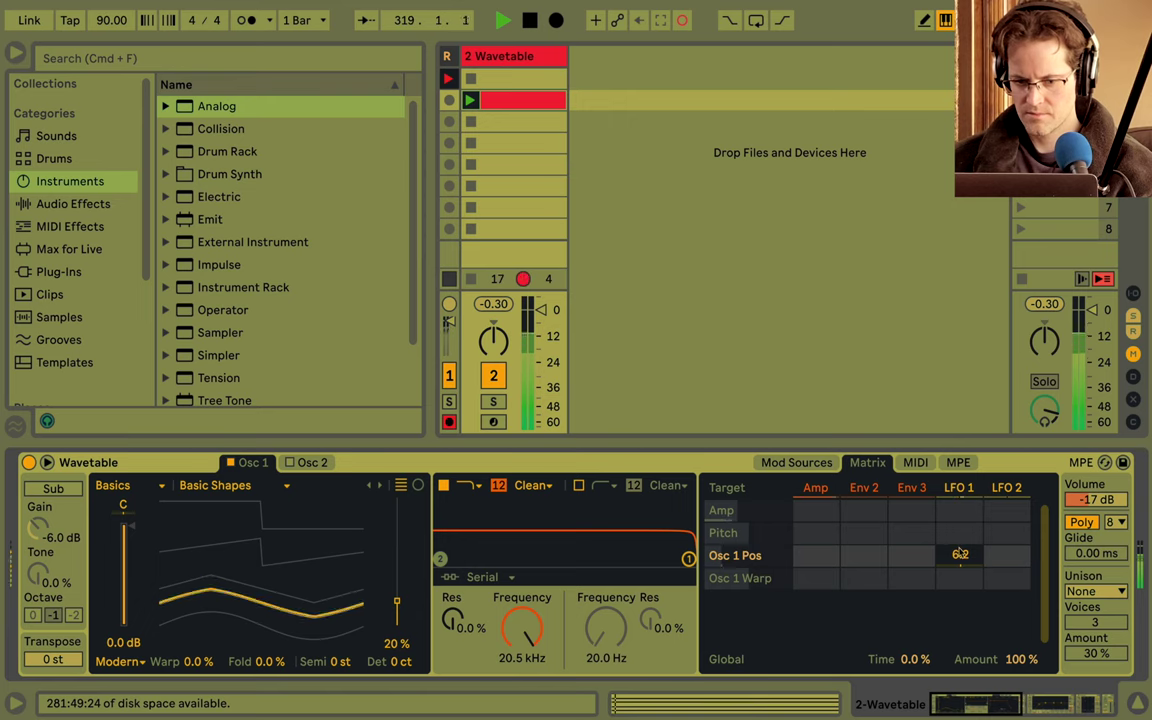
Sync LFO 1 to the tempo at a 1/8 rate and reduce its modulation of the oscillator 1 position to 1.0.
click(957, 487)
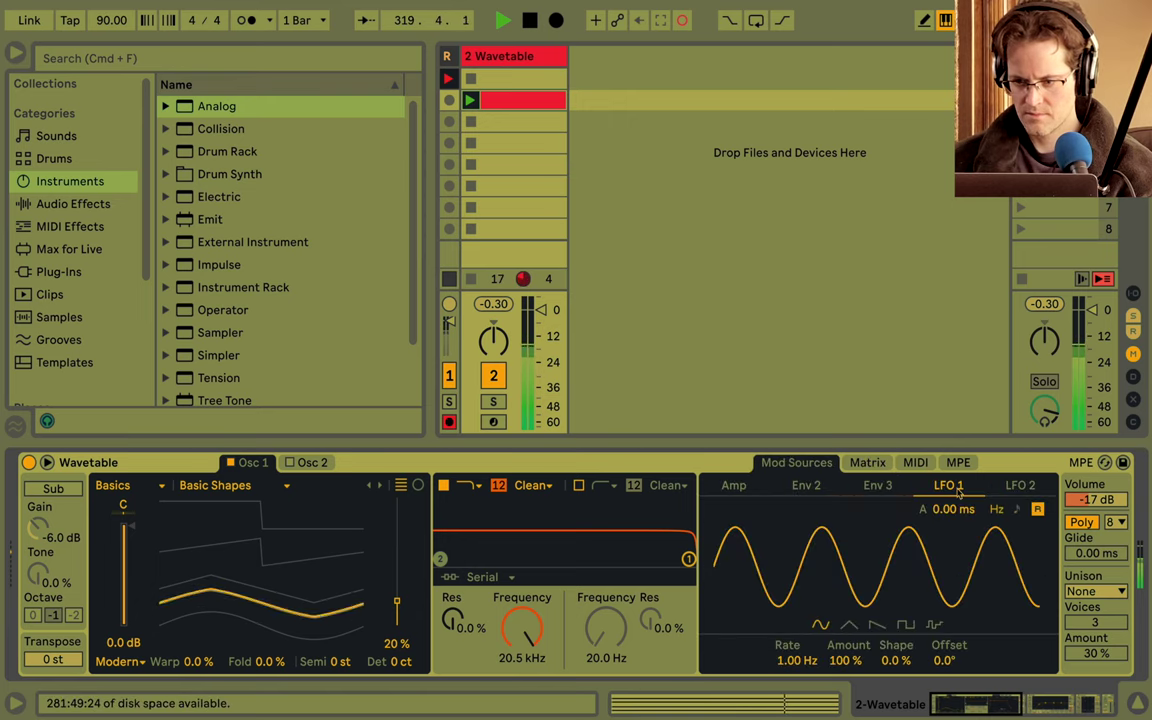
drag(807, 661, 807, 614)
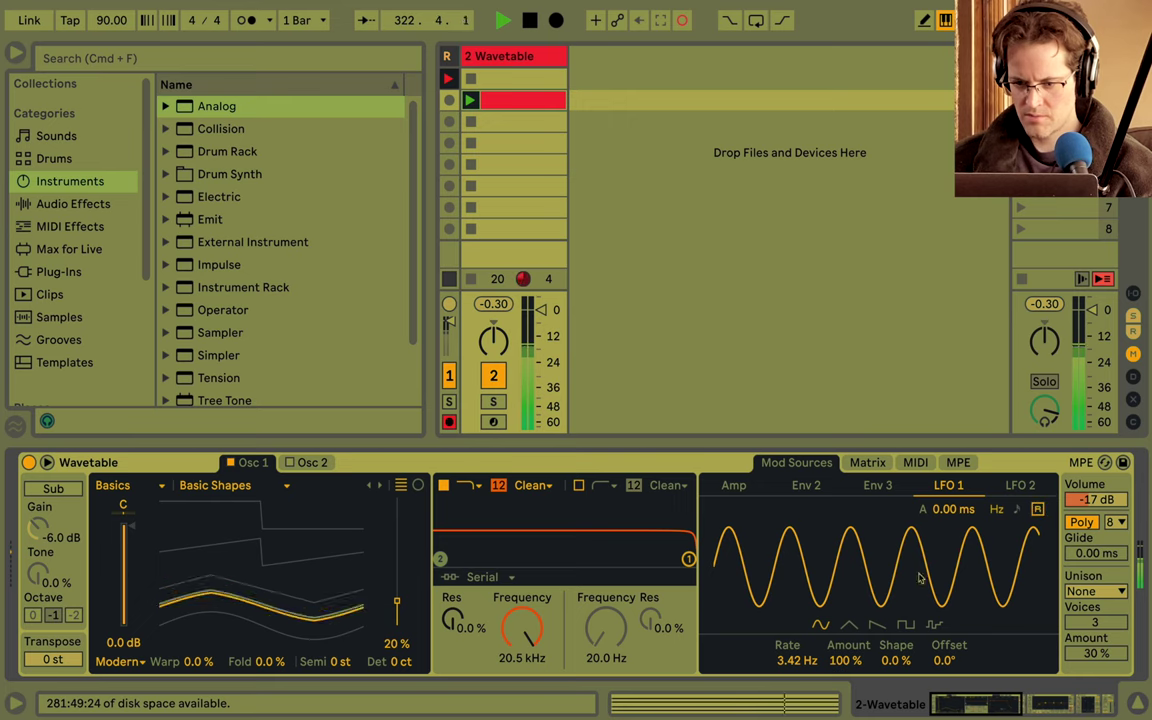
click(1014, 510)
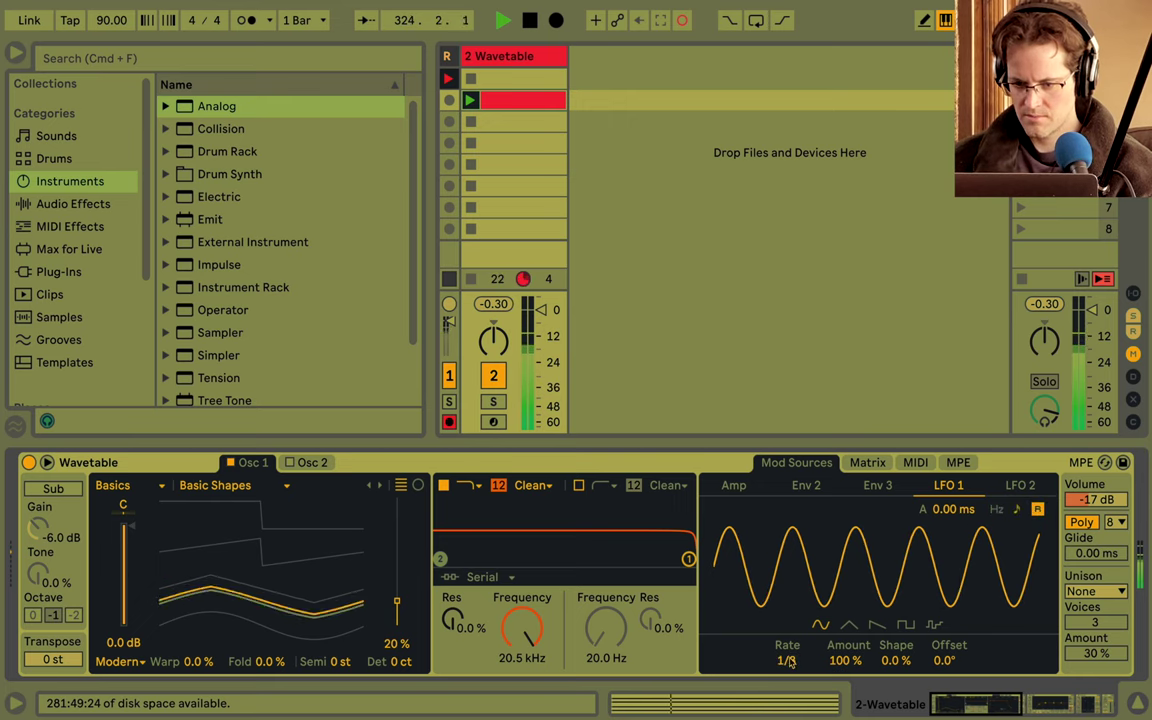
click(867, 462)
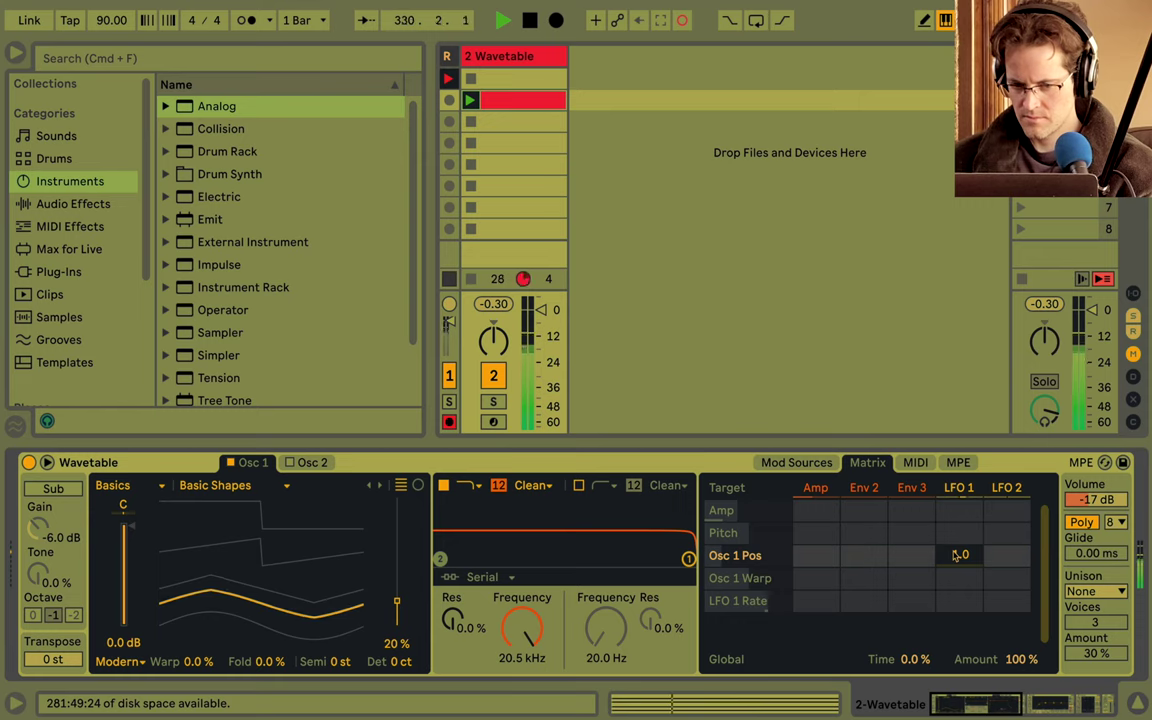
Stop the clip, reopen its notes in an enlarged editor and duplicate the G3 note up to B3.
click(472, 144)
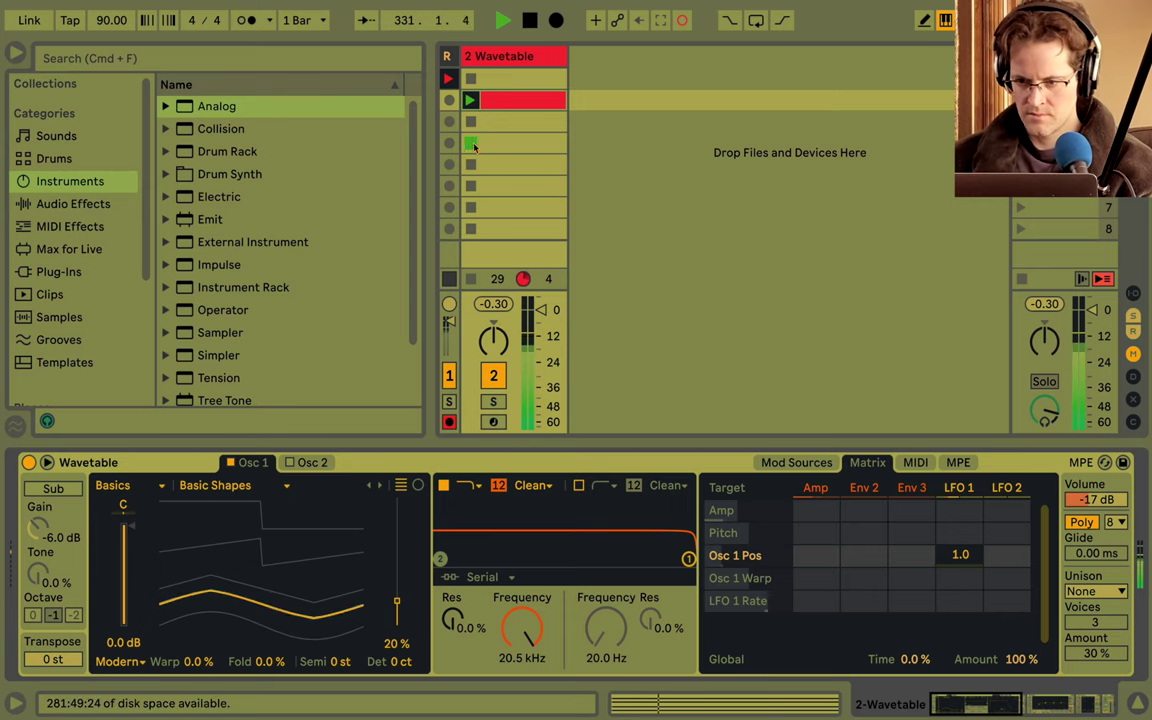
double_click(515, 100)
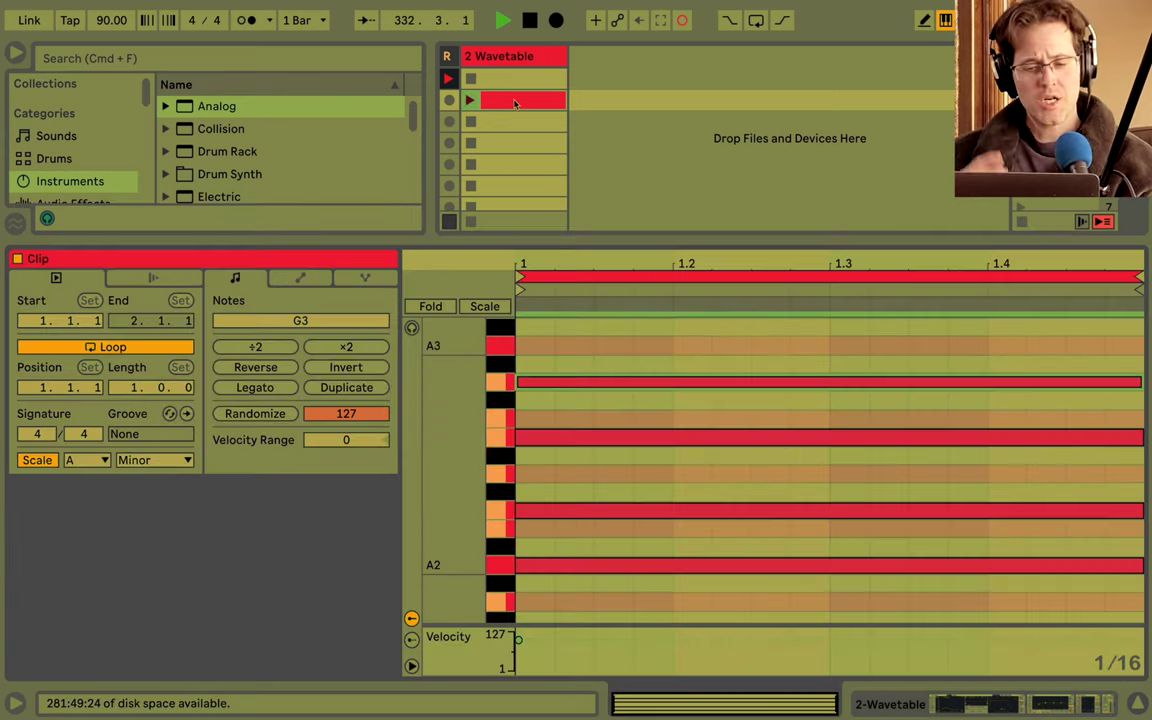
drag(576, 240, 576, 191)
scroll(598, 506, up, 1)
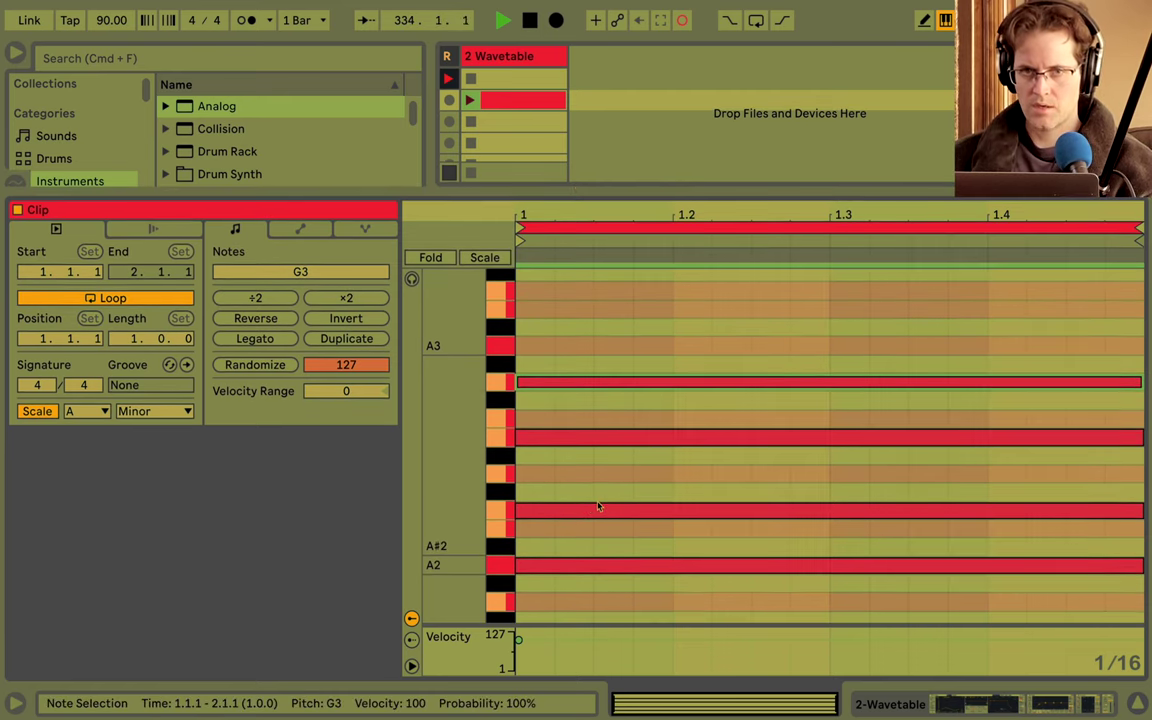
scroll(598, 506, up, 2)
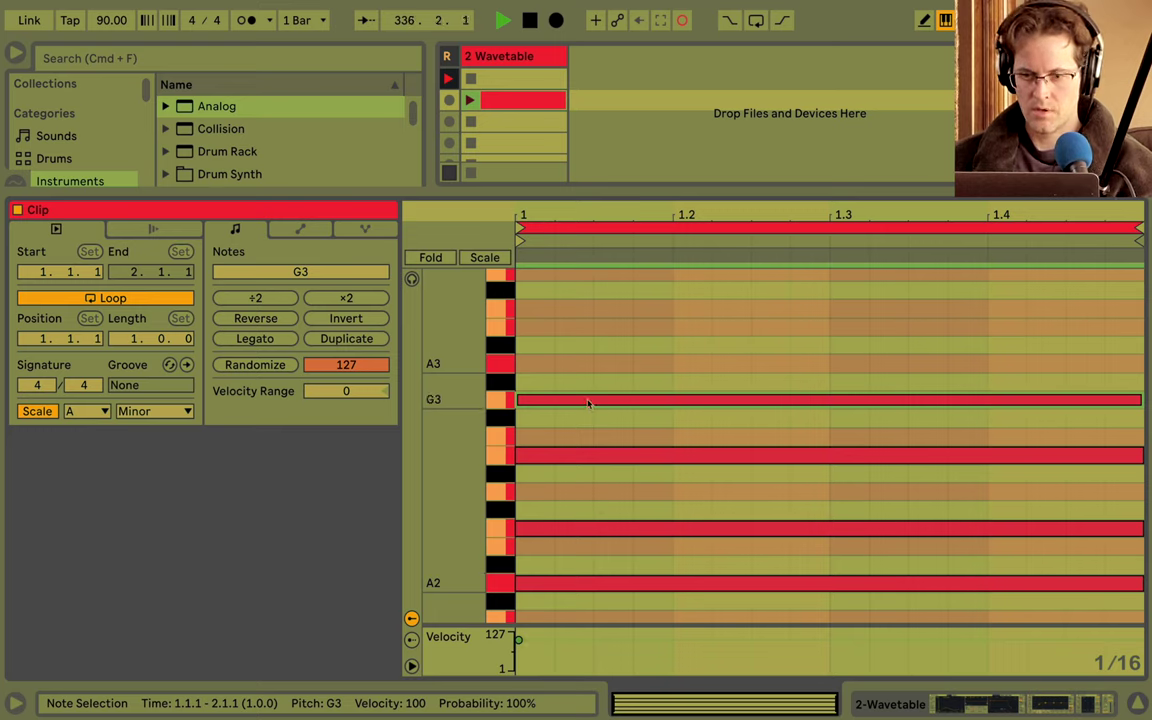
drag(588, 402, 590, 376)
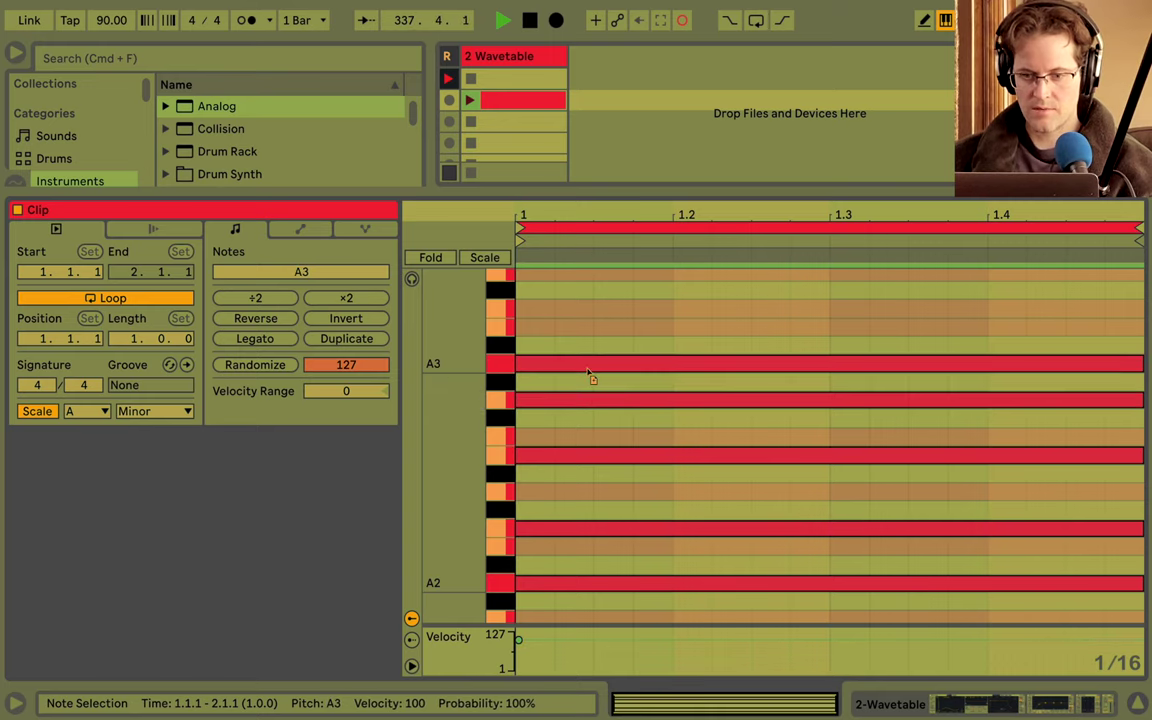
drag(588, 363, 589, 337)
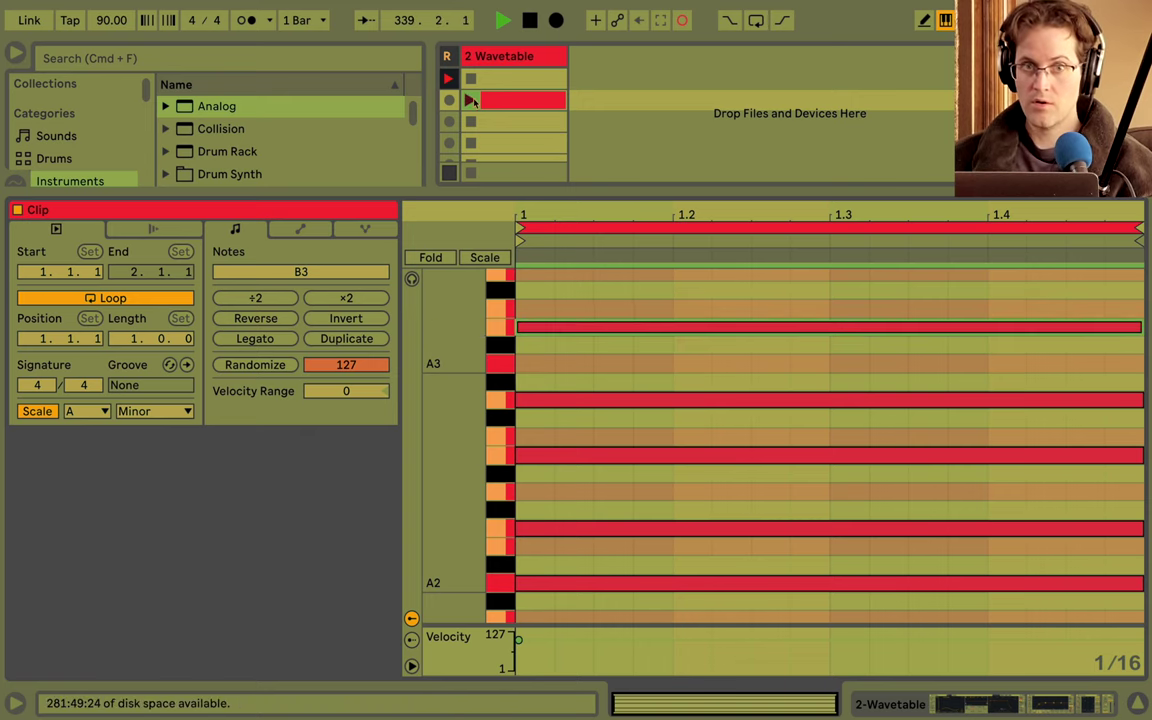
Launch the clip and shorten all the chord notes from A2 to B3 to a length of 0.3.2.
click(471, 100)
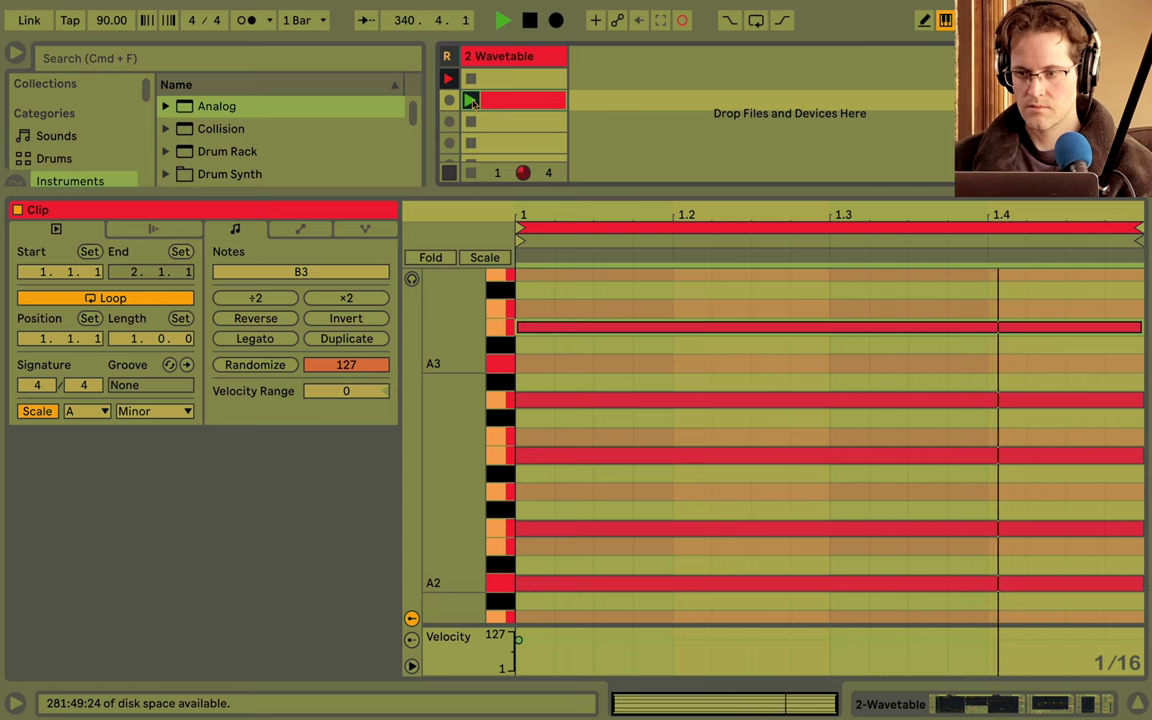
drag(1116, 293, 1111, 606)
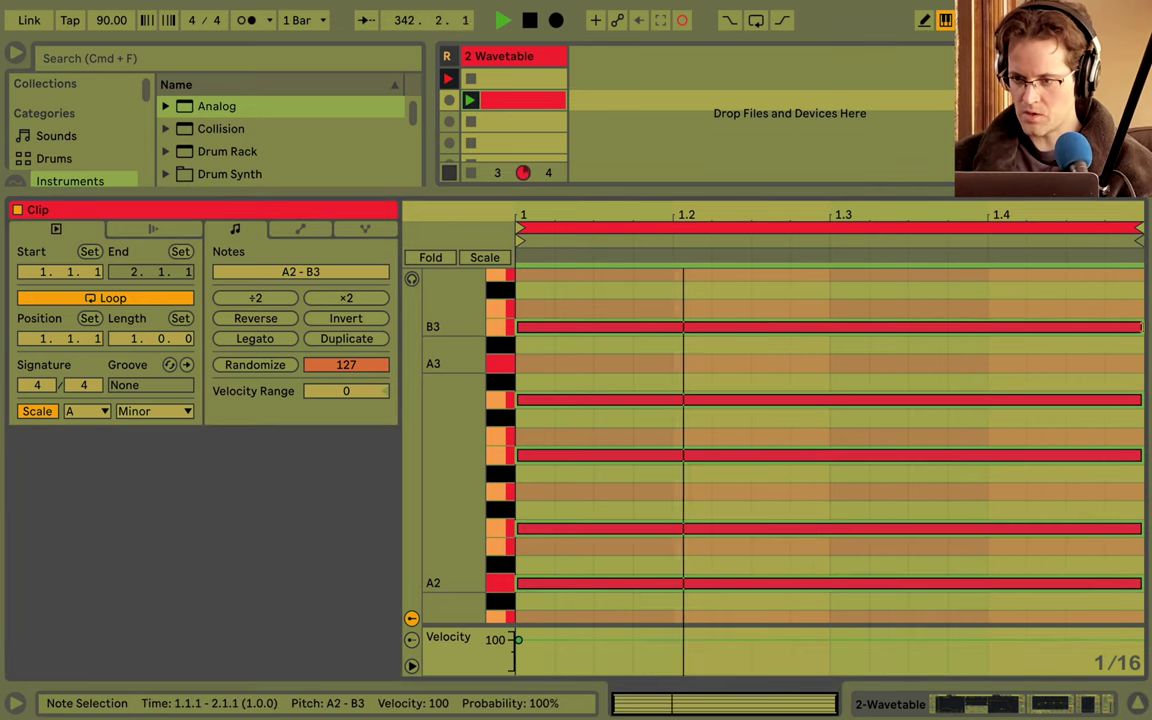
drag(1138, 330, 1073, 332)
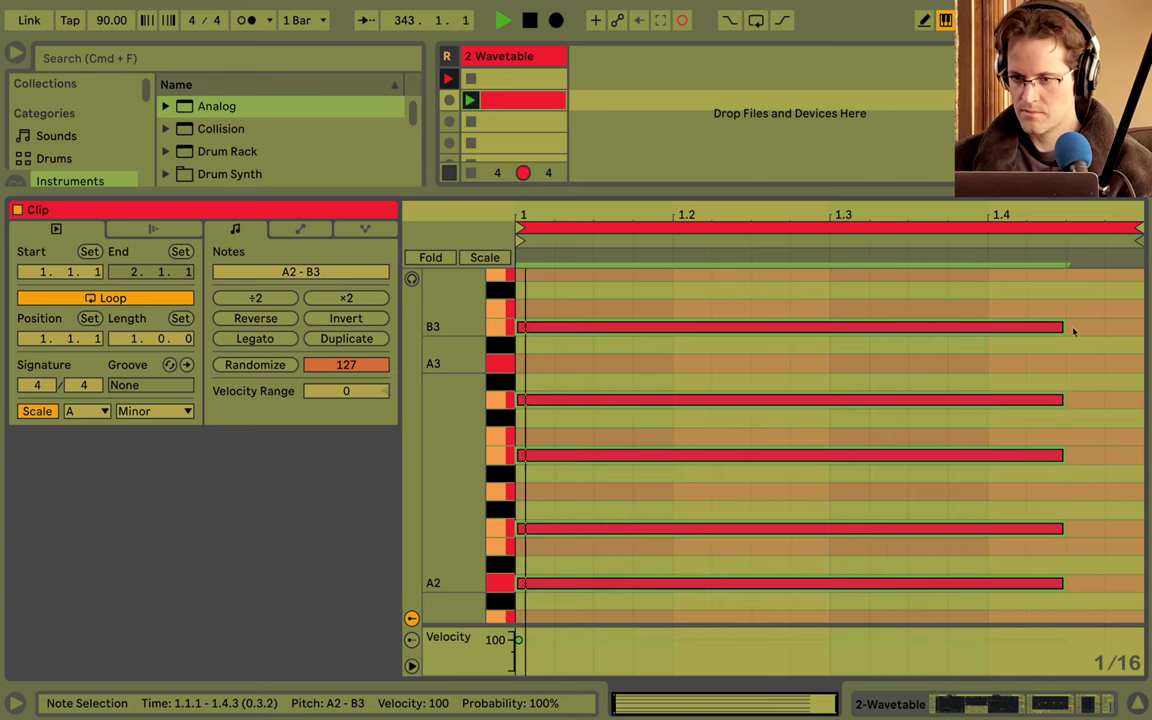
Set the amp envelope's release to 2.24 s with a longer attack, and give LFO 1 an attack of 0.01 ms.
key(shift+Tab)
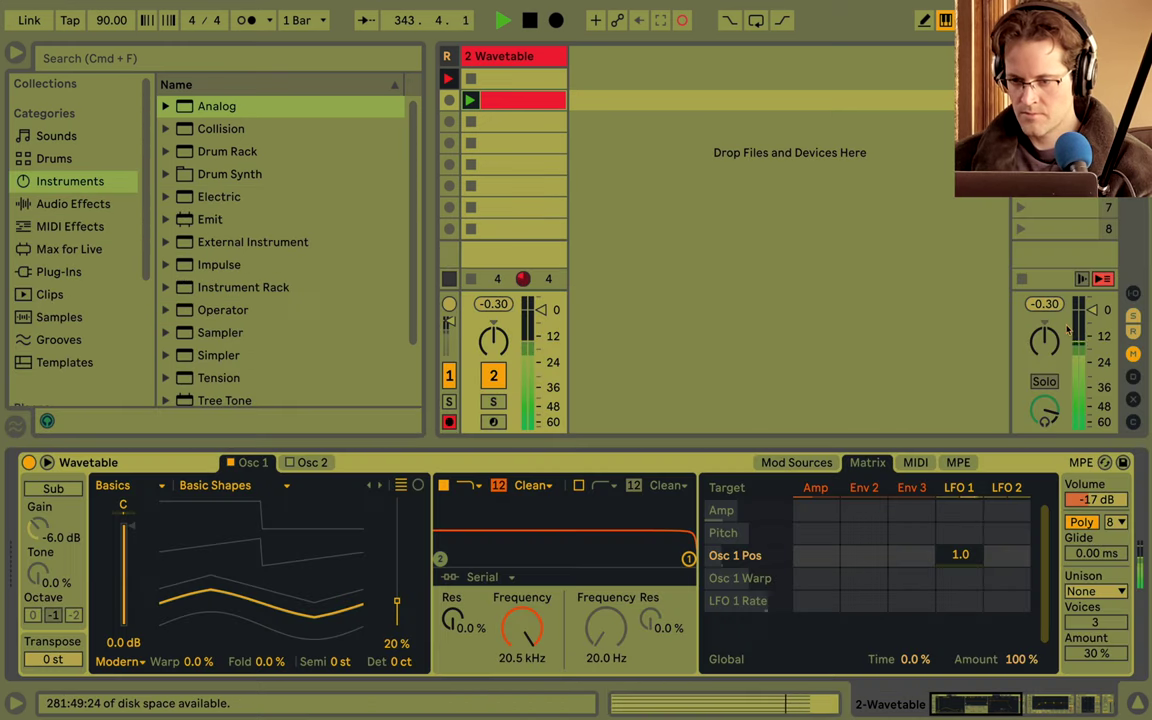
click(796, 462)
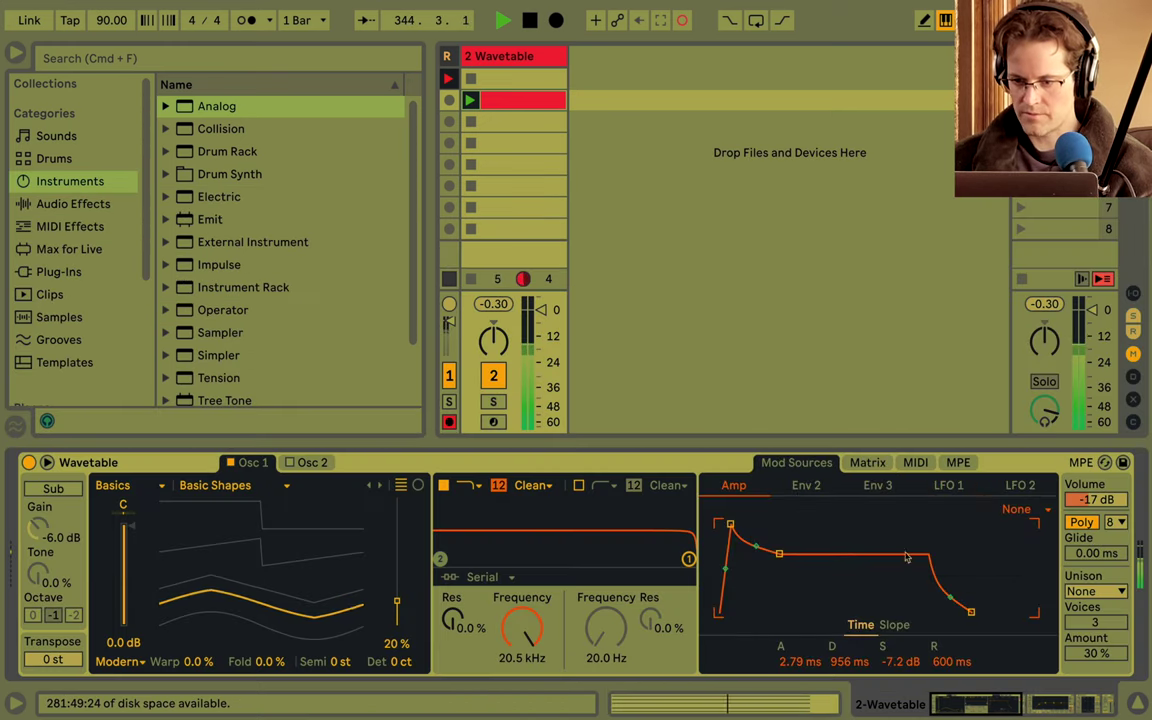
drag(948, 662, 948, 648)
mouse_move(800, 661)
mouse_down()
mouse_move(800, 645)
mouse_move(786, 669)
mouse_up()
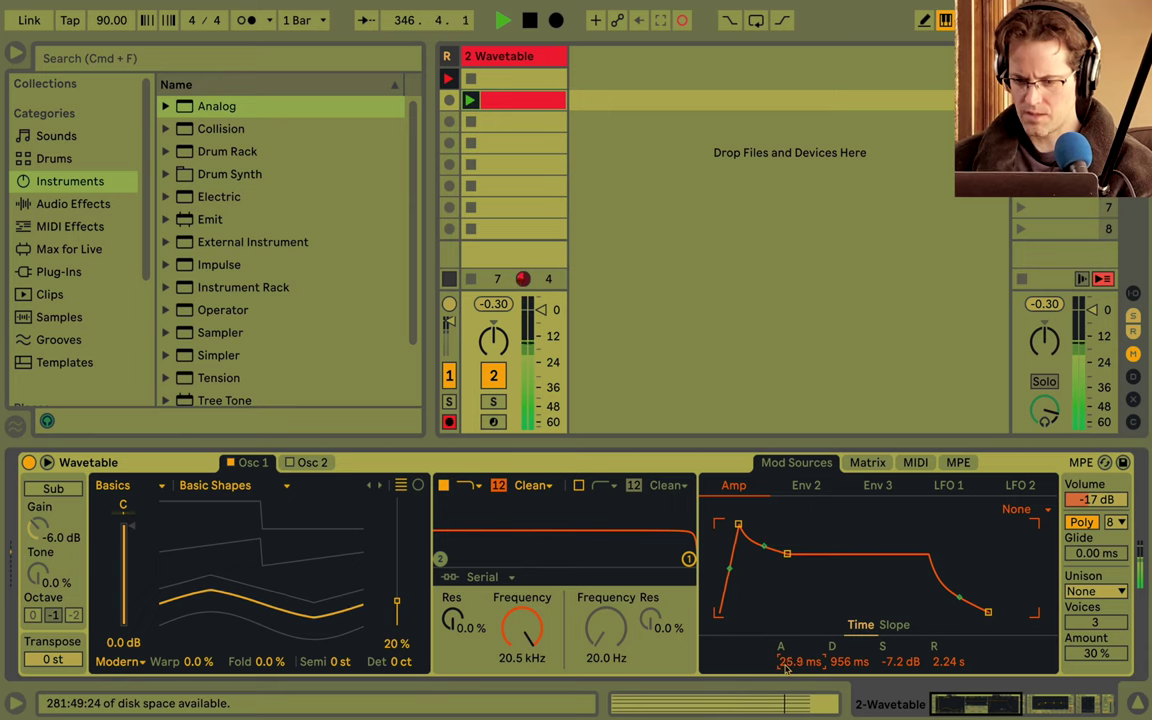
key(super+z)
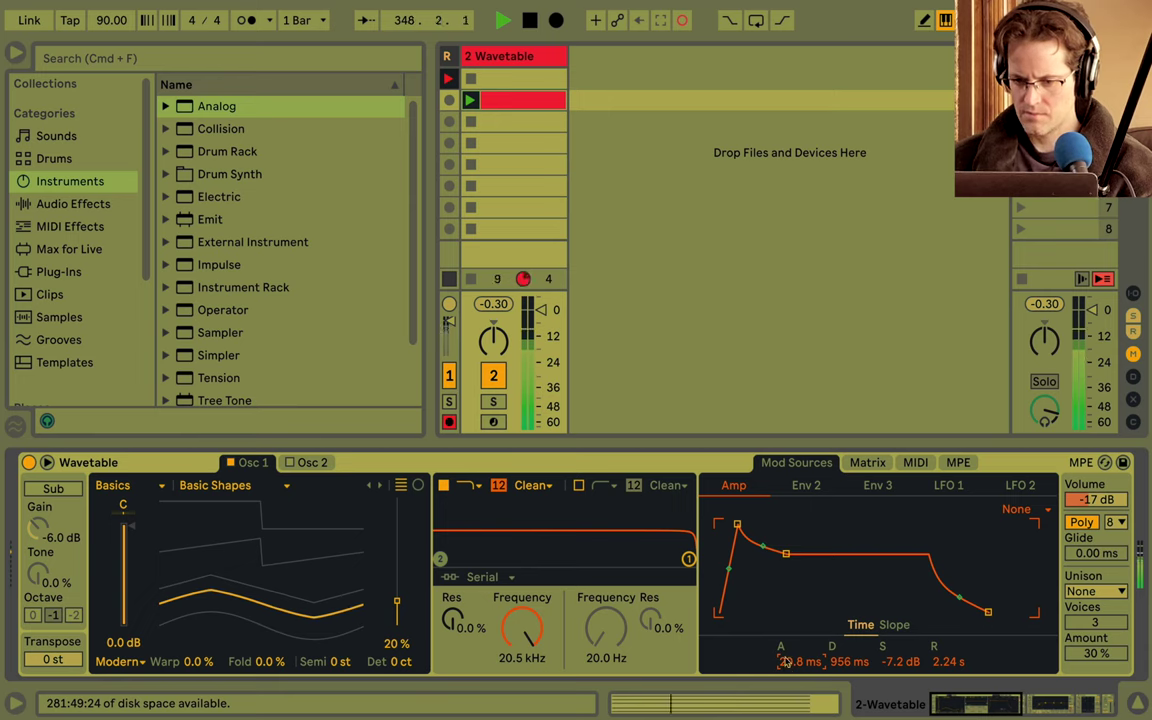
click(945, 485)
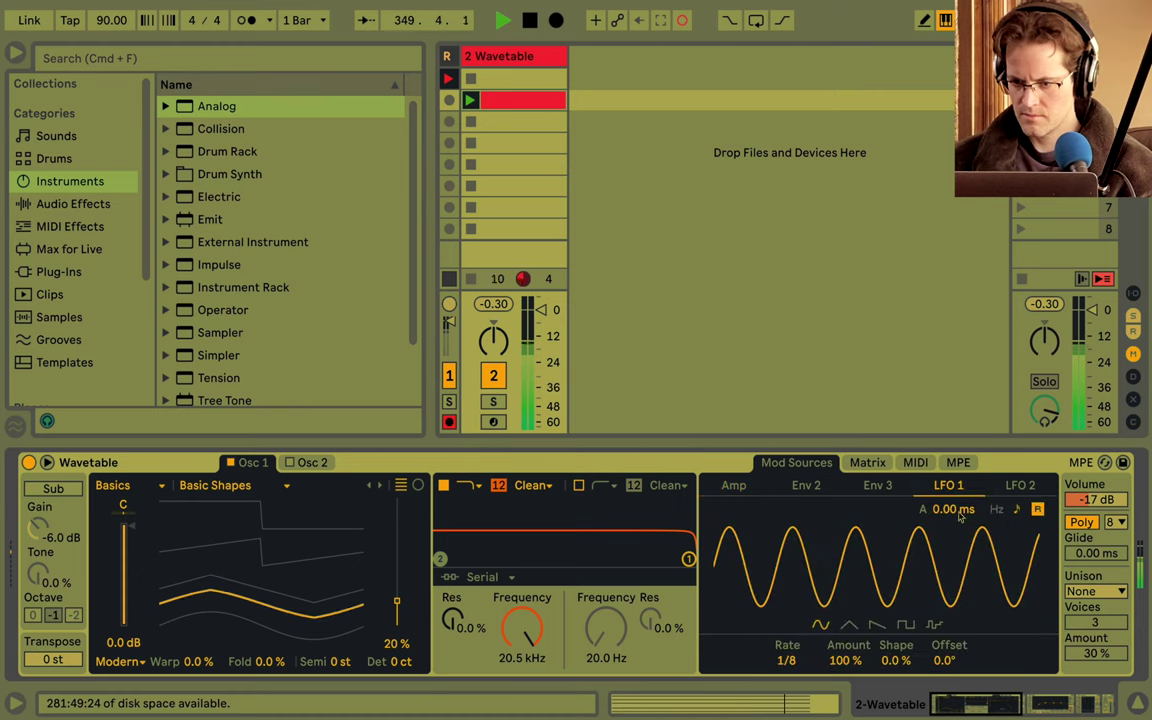
drag(953, 511, 952, 520)
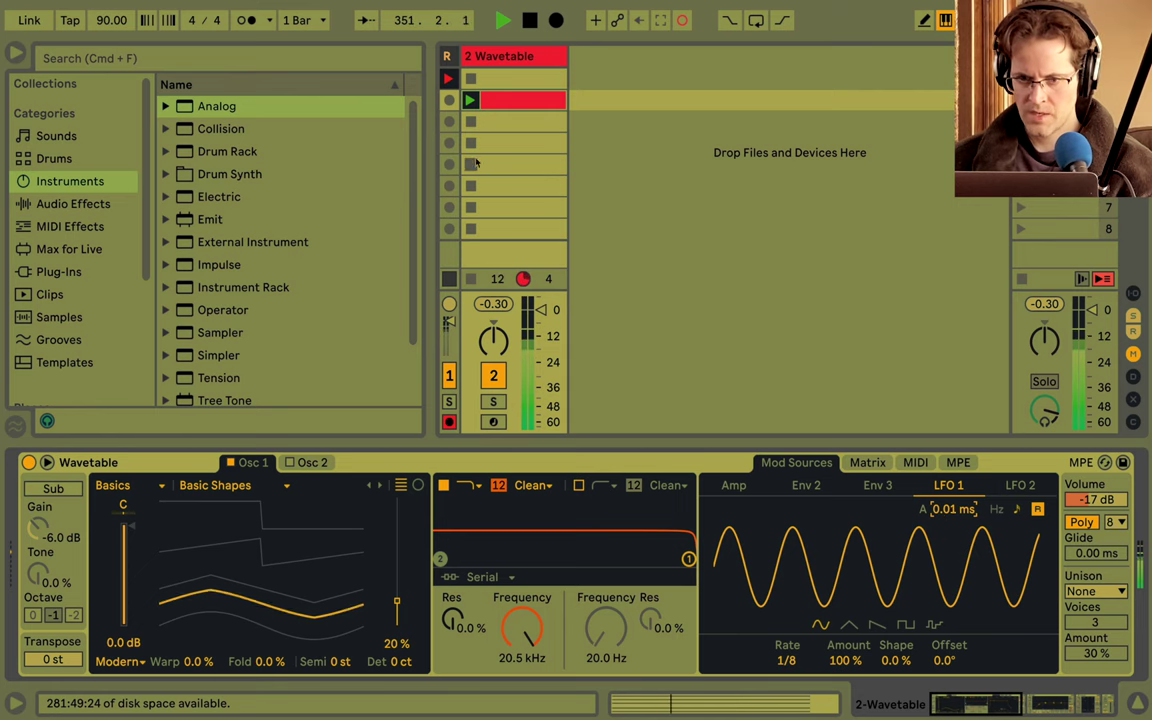
Reopen the clip's notes and toggle the B3 note's activation to compare the chord with and without it, leaving it deactivated.
double_click(515, 100)
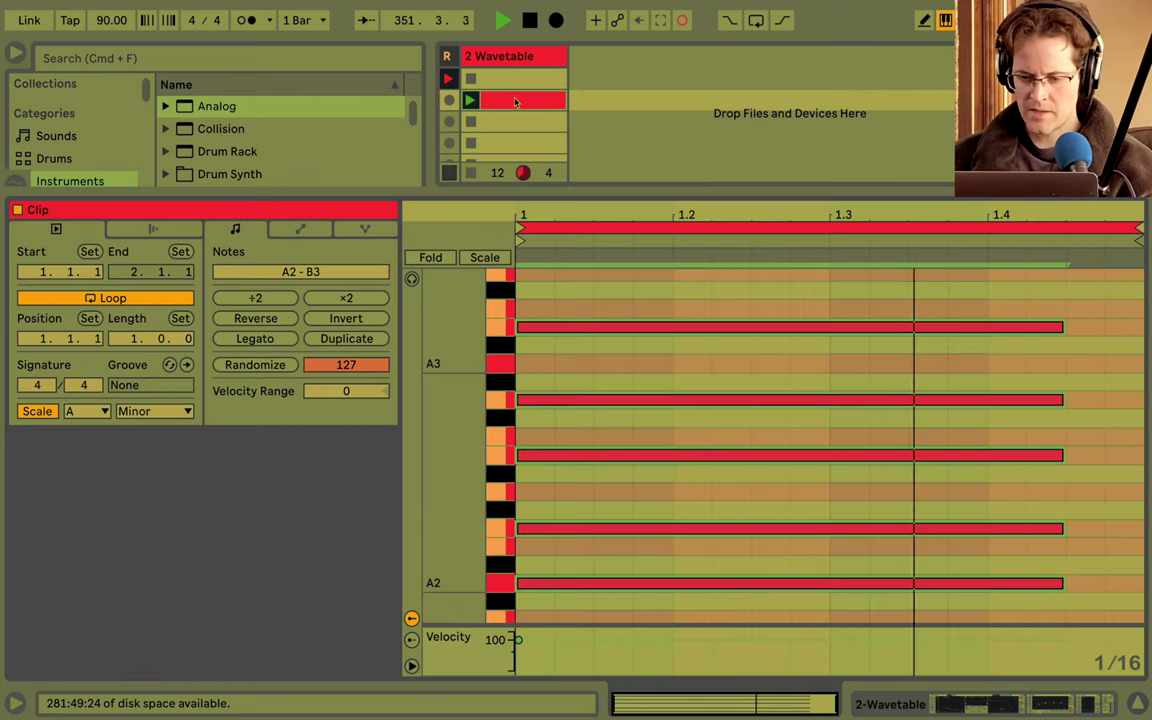
click(730, 330)
key(0)
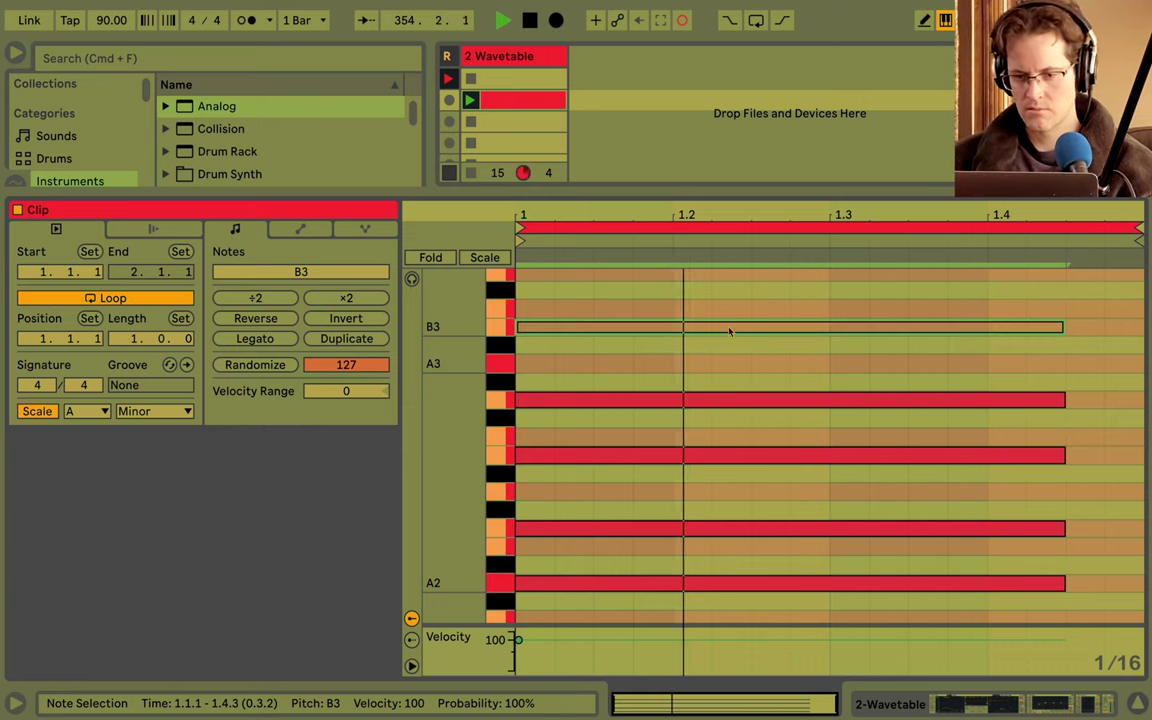
key(0)
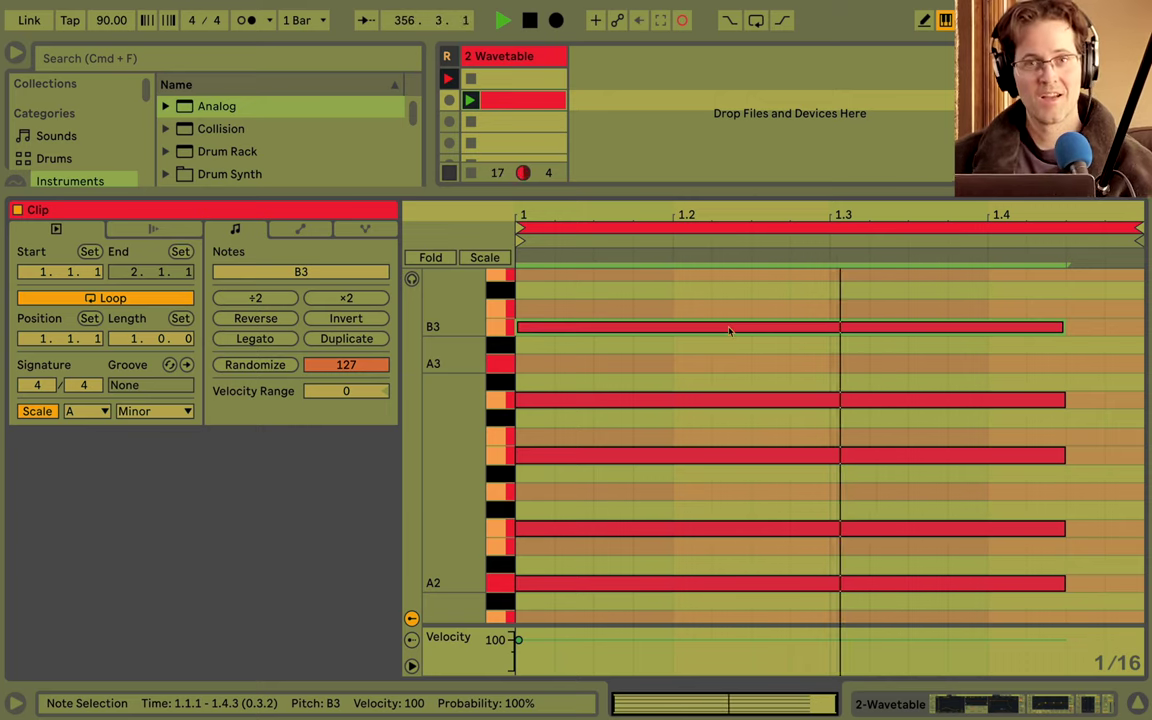
key(0)
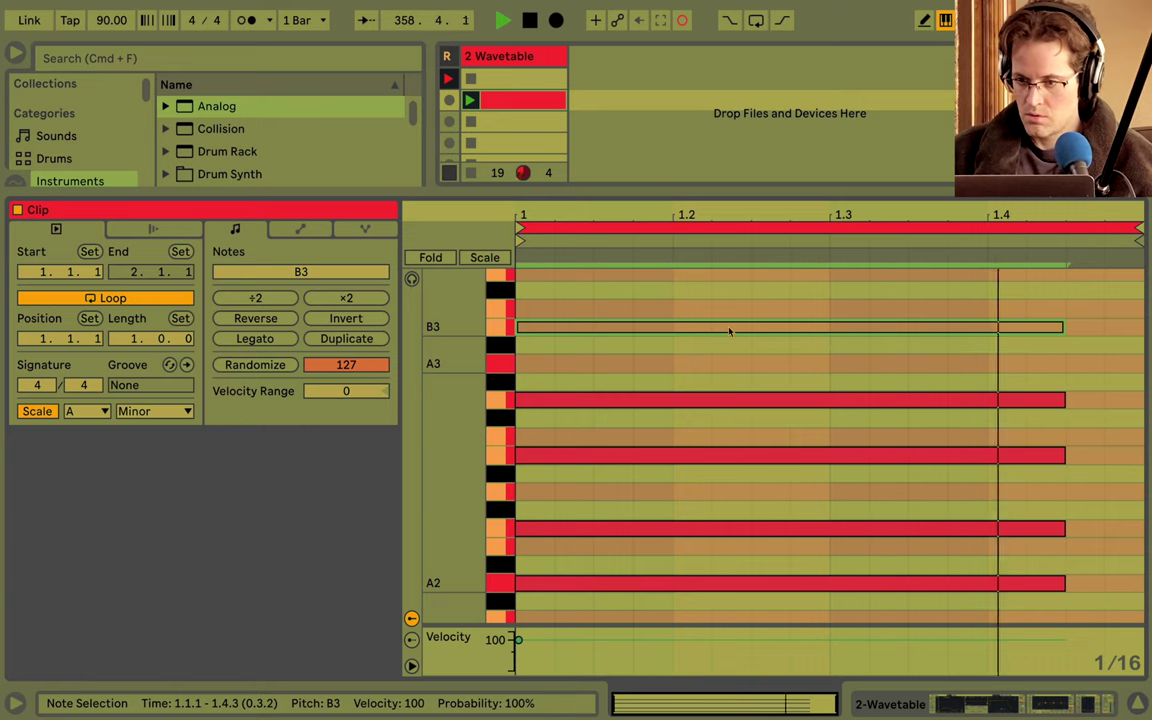
Toggle the B3 note's activation for comparison, leave it active, and duplicate the clip's loop to two bars.
key(0)
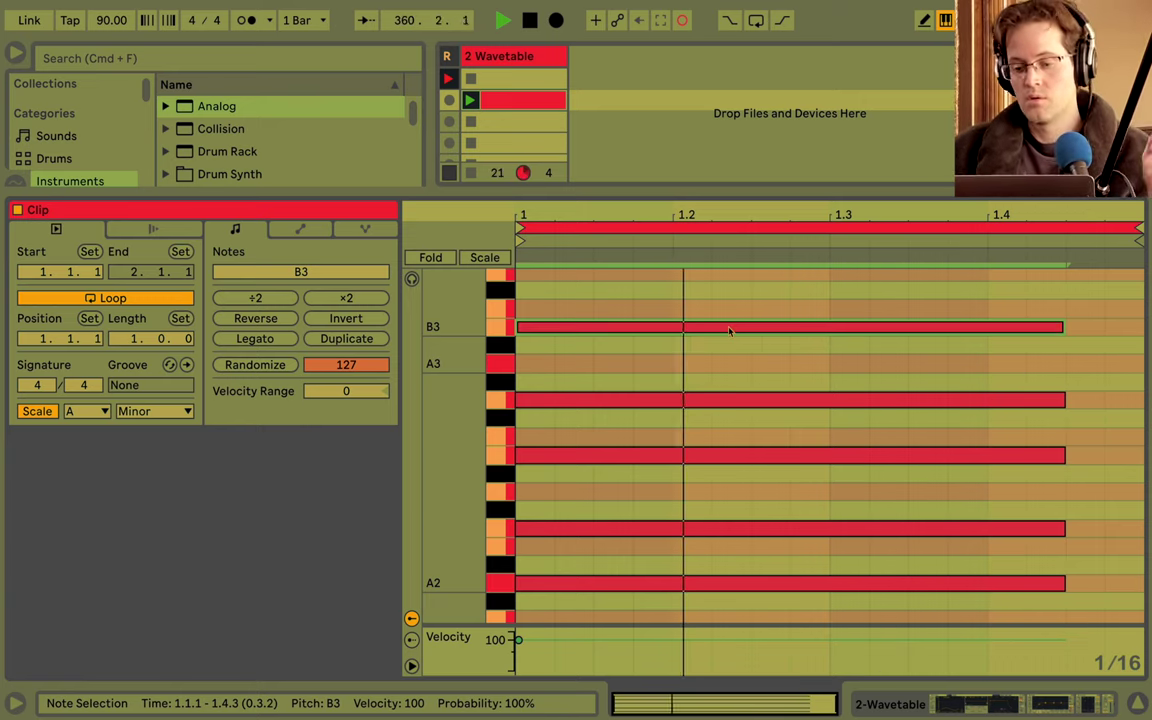
key(0)
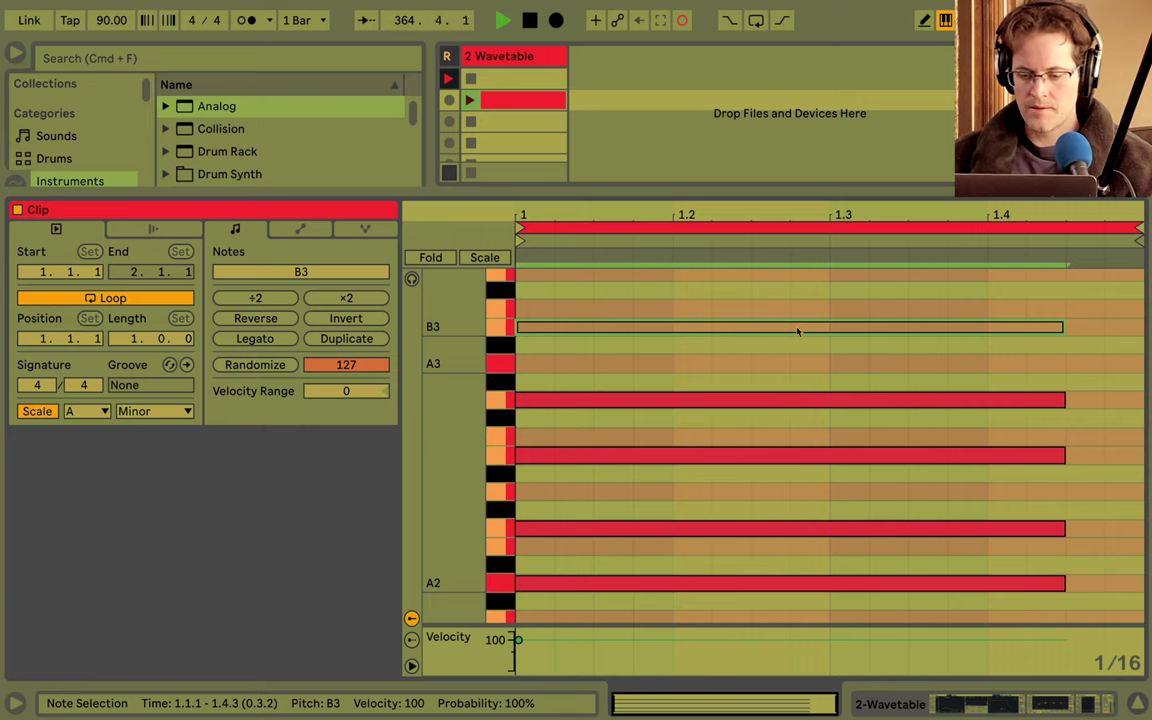
key(0)
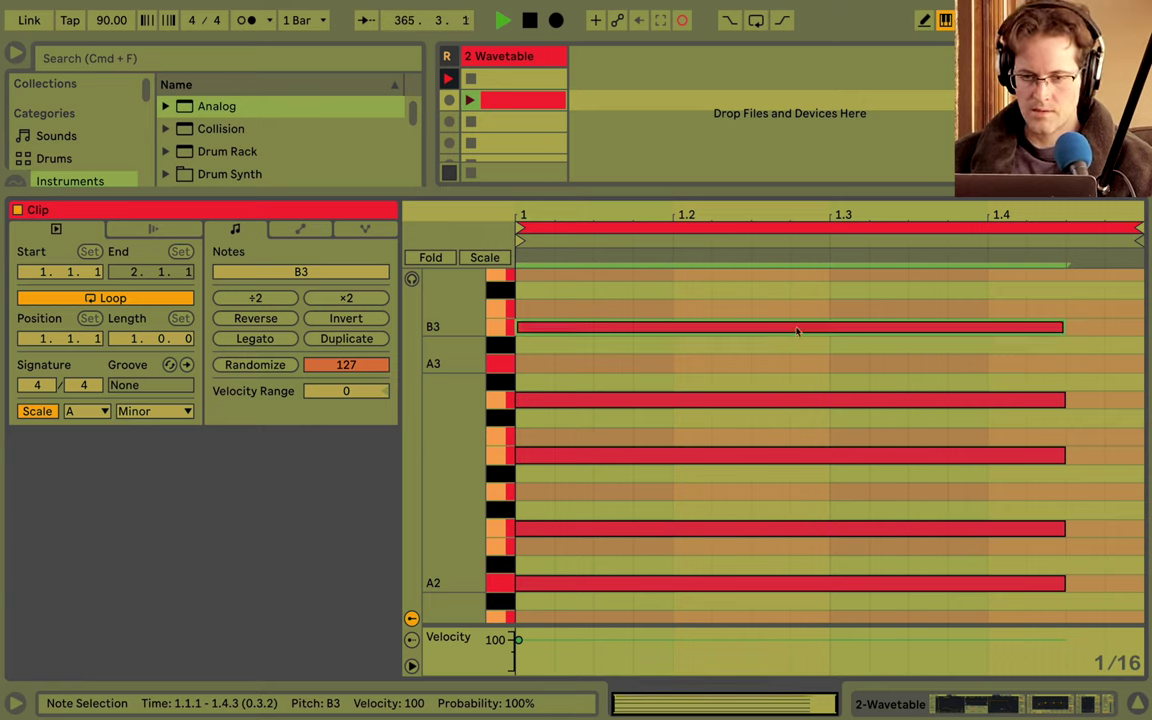
click(338, 340)
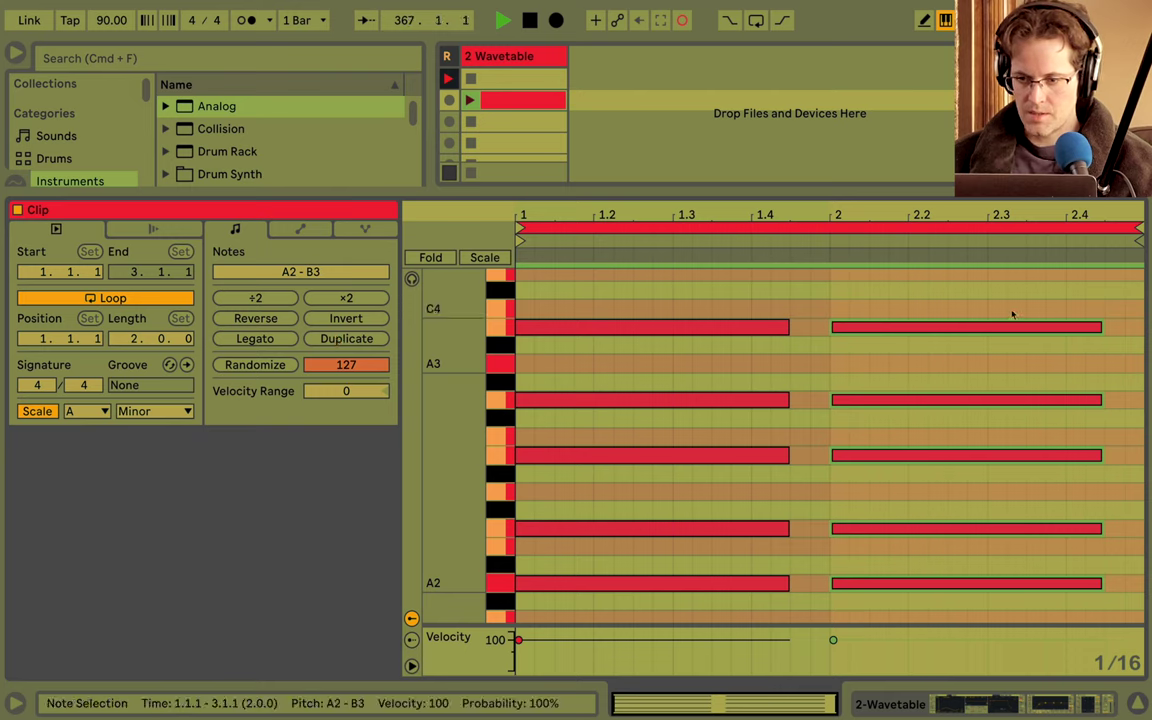
Audition the two-bar clip with the second bar's B3 note deactivated, and reactivate that note.
click(958, 328)
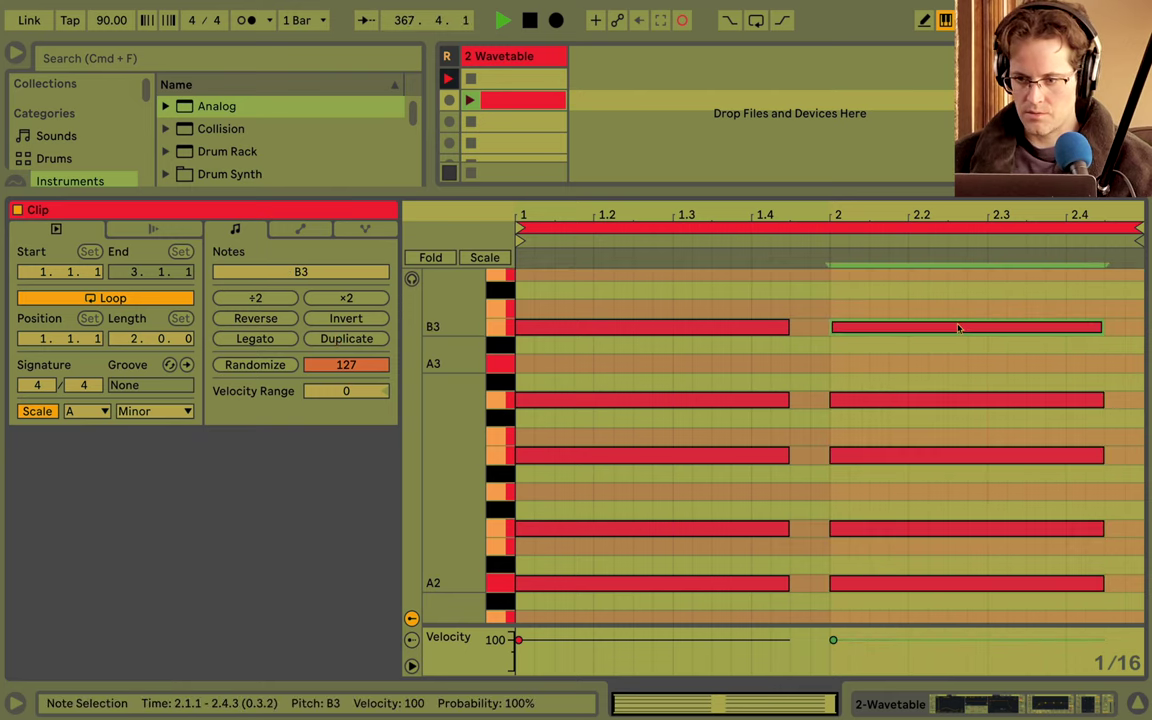
key(0)
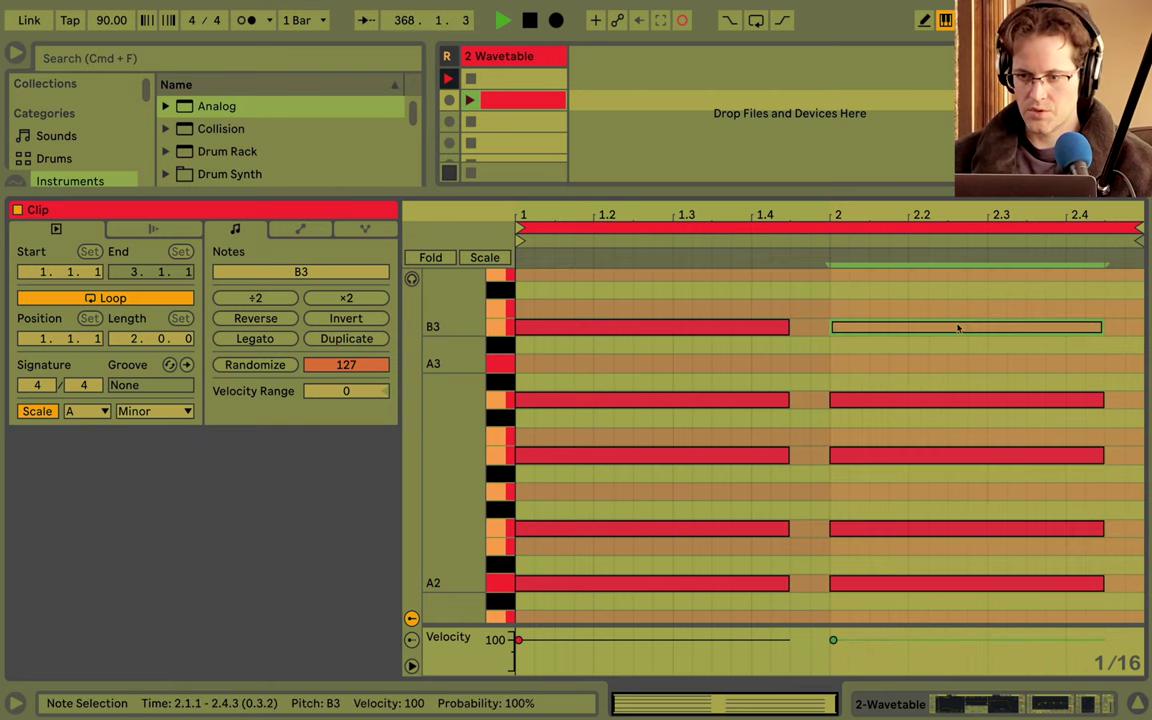
click(470, 101)
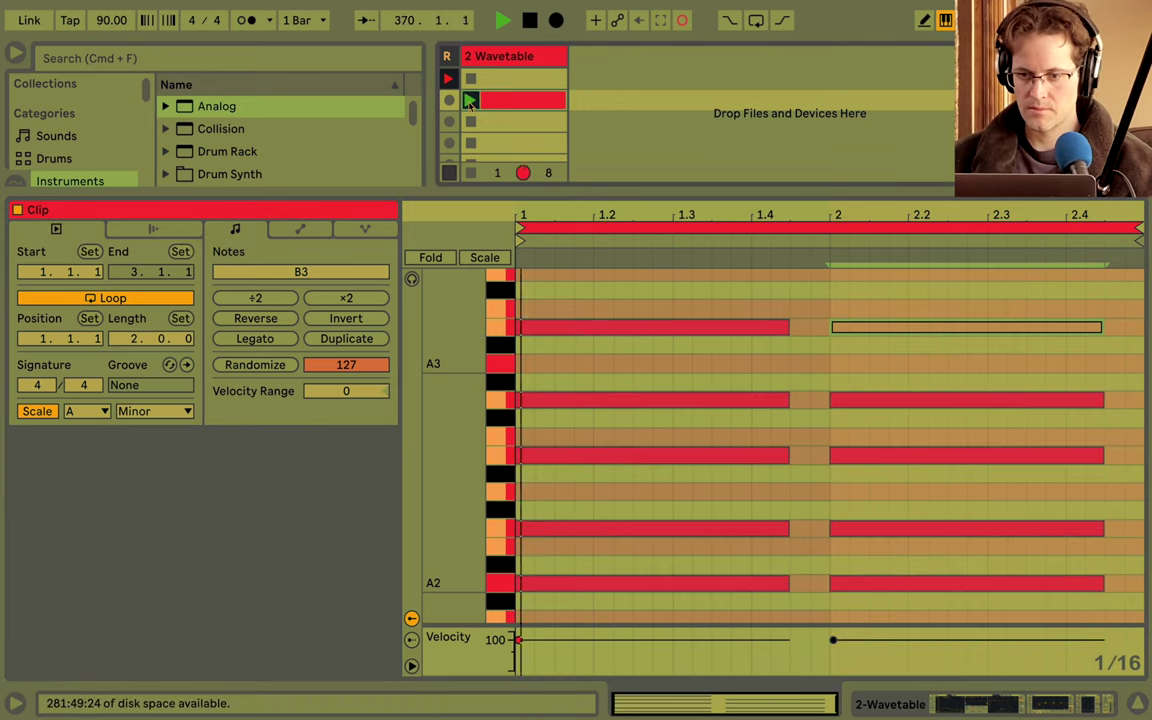
click(472, 176)
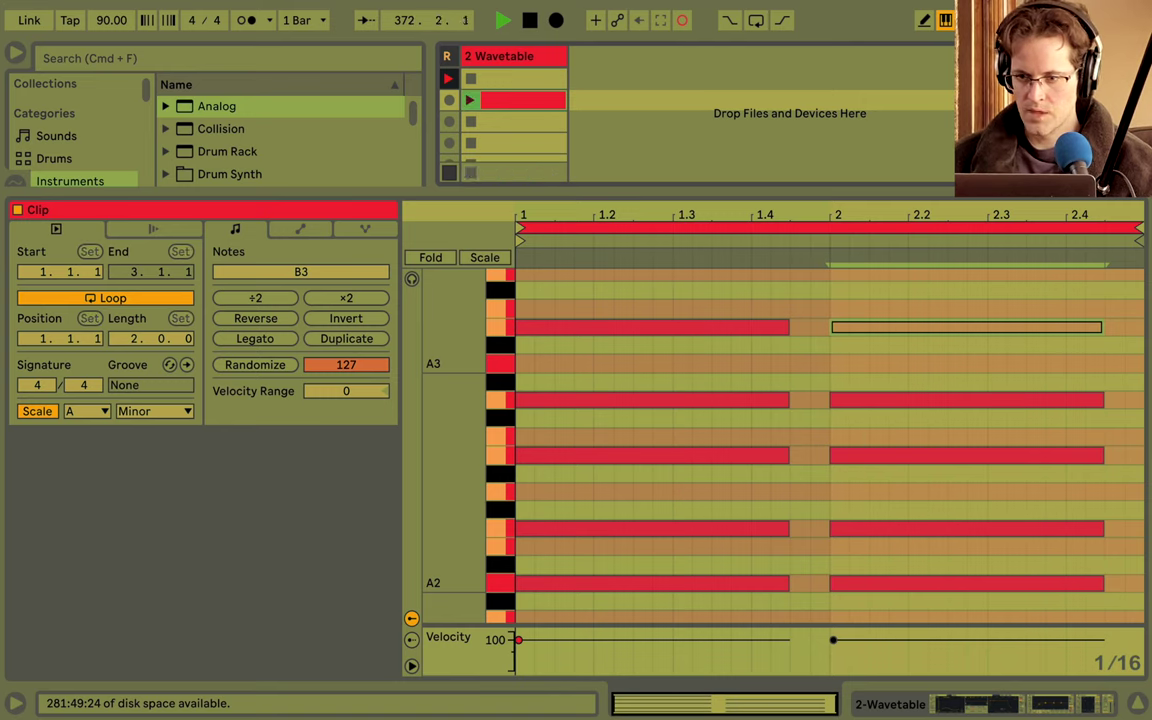
key(0)
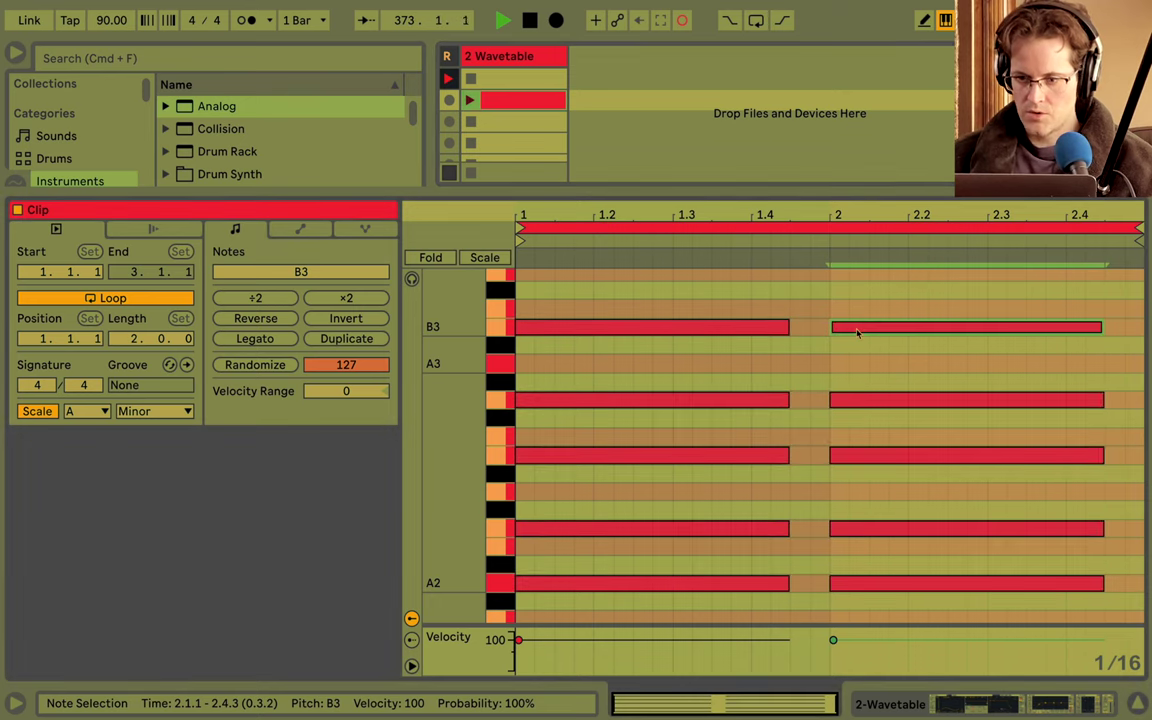
Duplicate the loop to four bars and deactivate the B3 notes in bars 3 and 4.
click(340, 340)
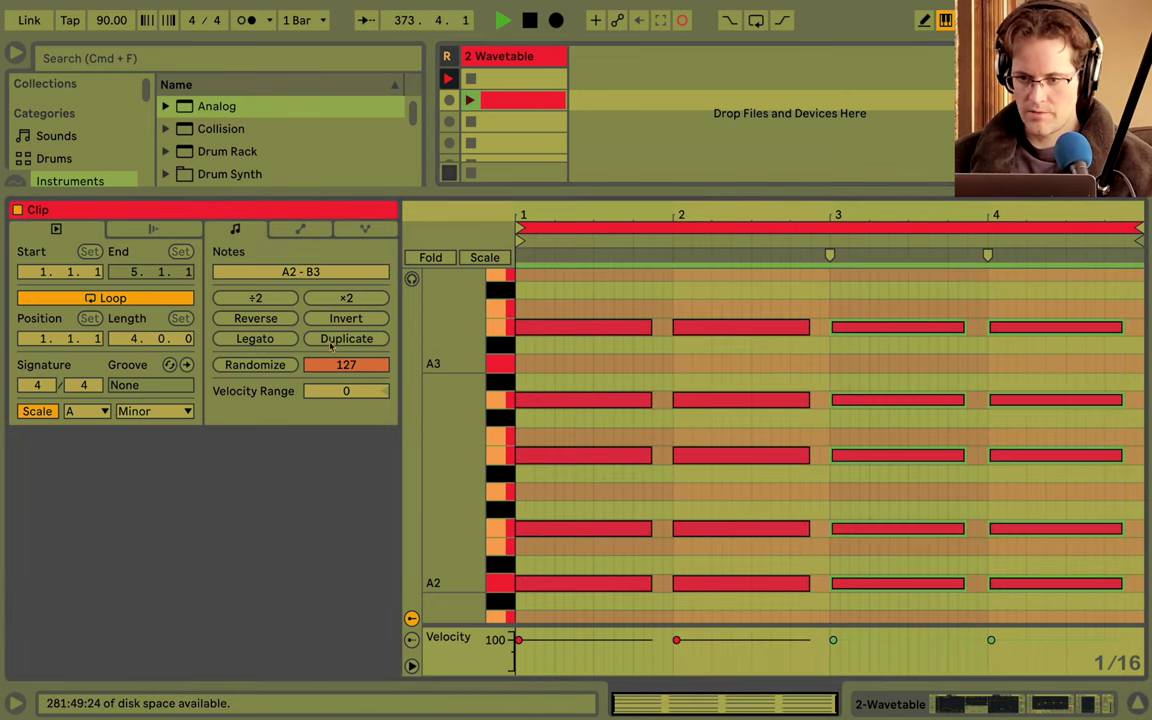
drag(811, 267, 1028, 360)
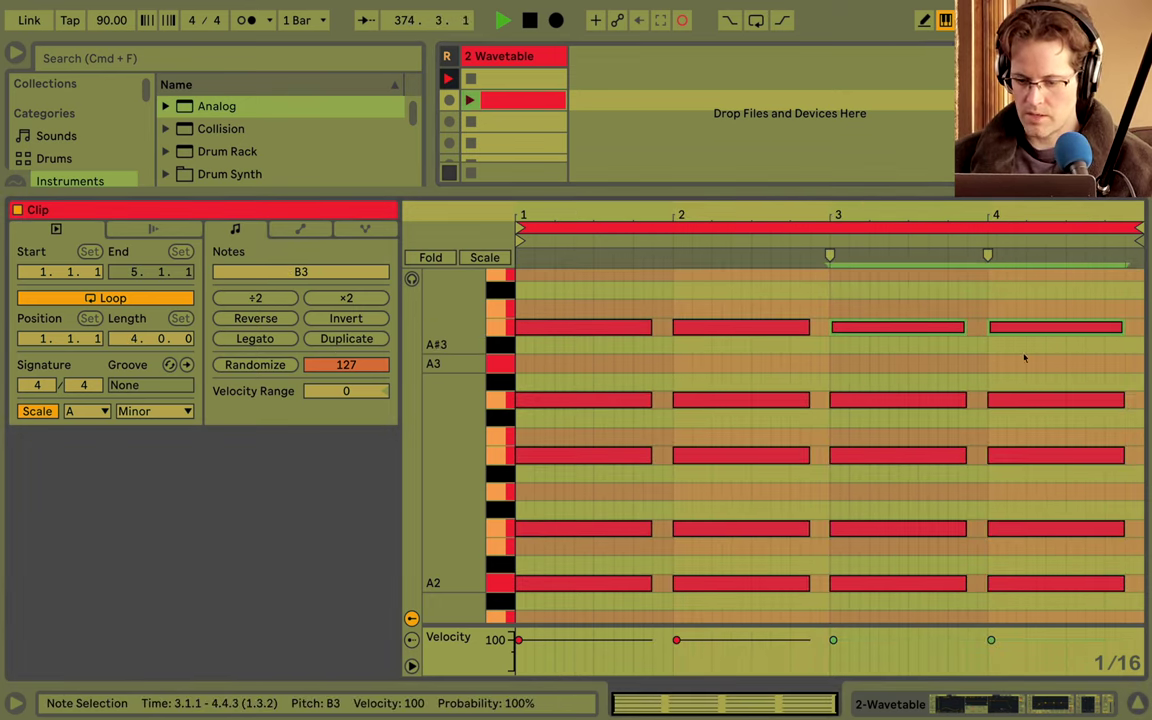
key(0)
click(1024, 357)
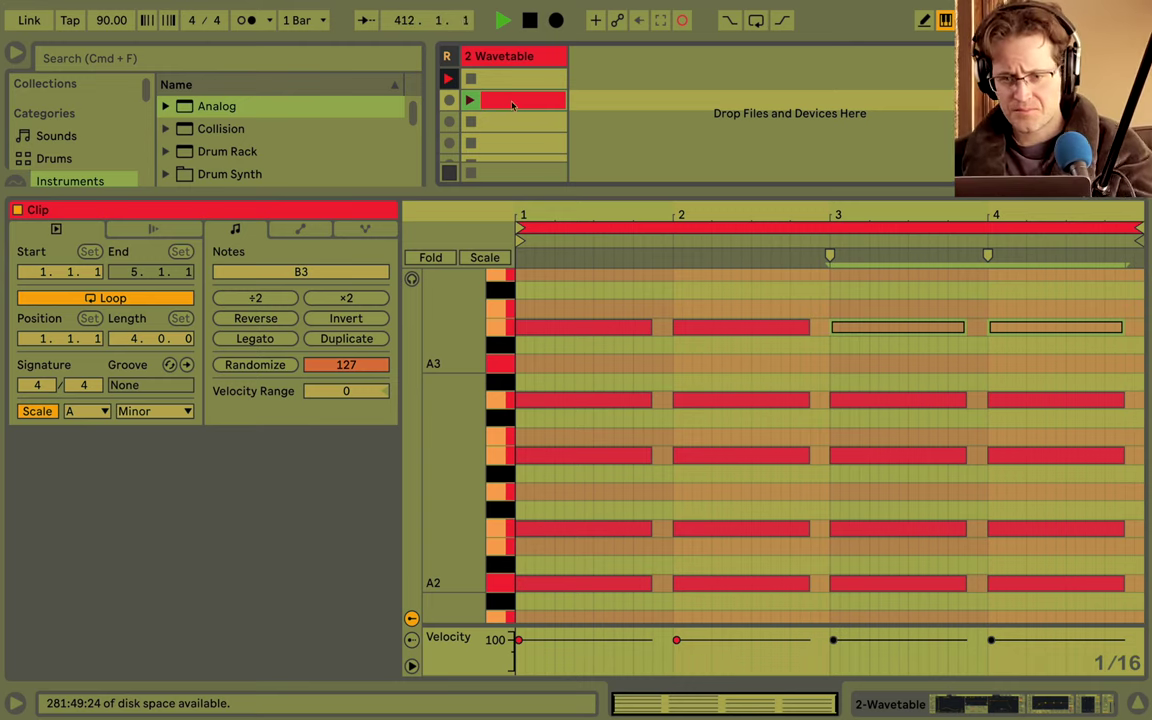
Rename the clip "1st phrase".
key(super+r)
text(1st)
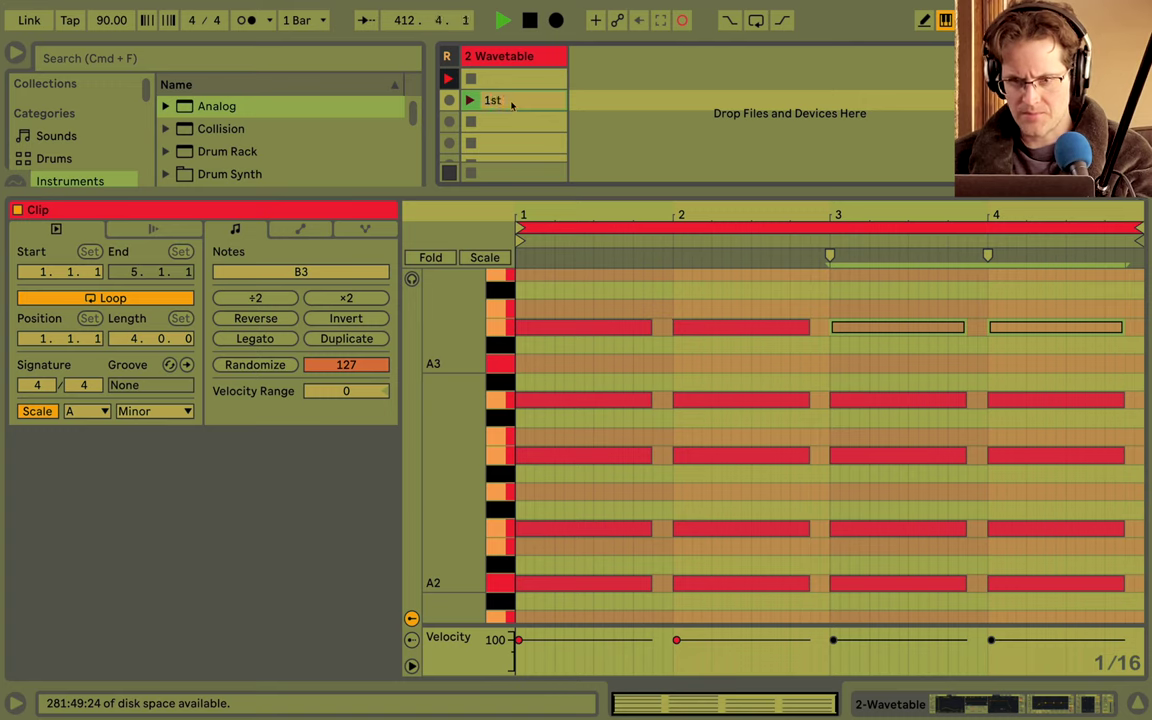
text( phrase)
key(Return)
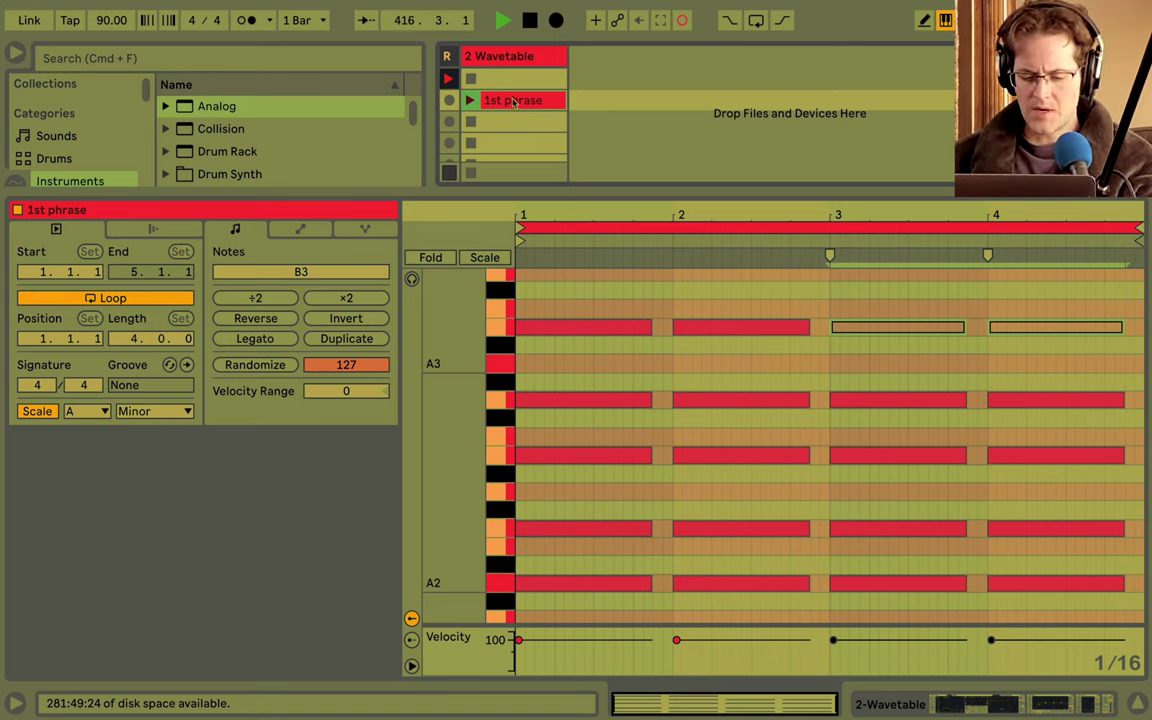
Duplicate the 1st phrase clip into the slot below and clear the copy's name.
key(super+d)
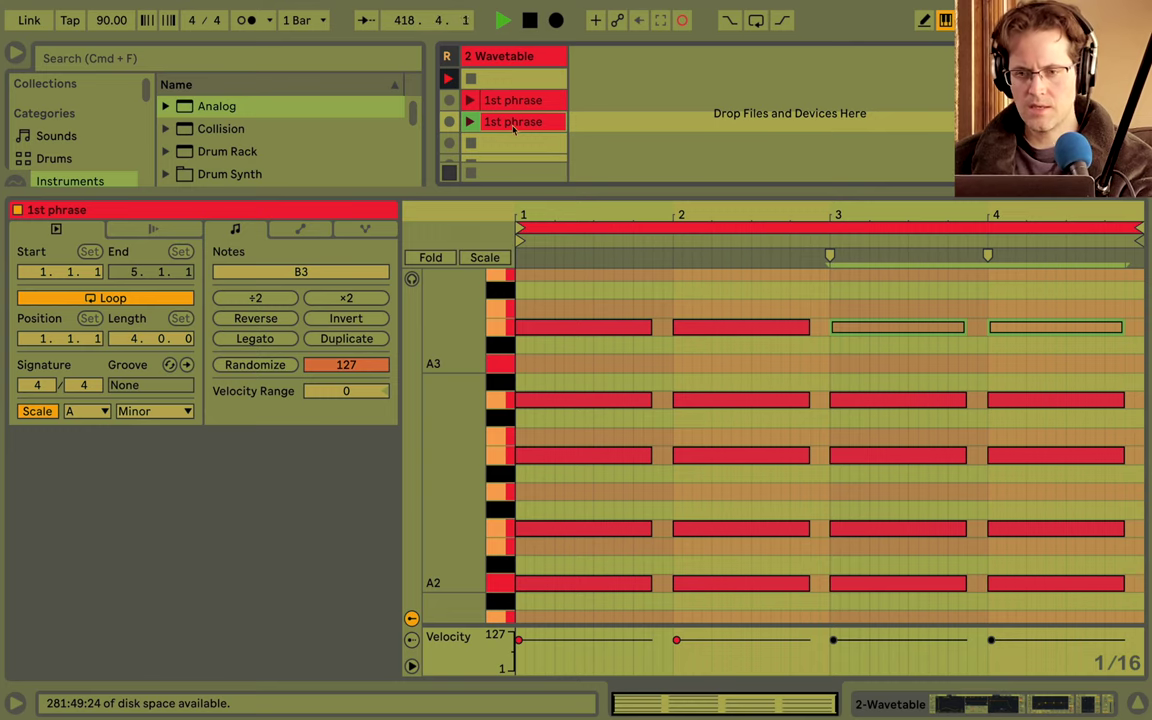
key(super+r)
key(BackSpace)
key(Return)
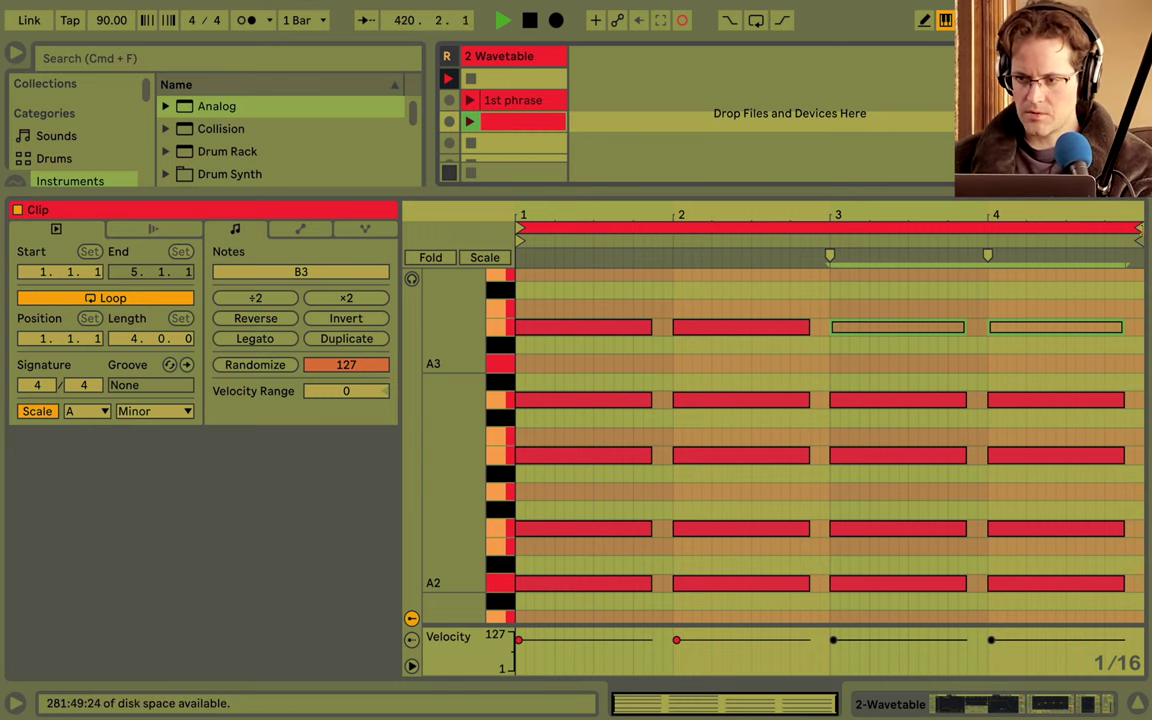
Shorten the unnamed clip's loop to its first bar and crop the clip to it.
drag(1145, 232, 672, 240)
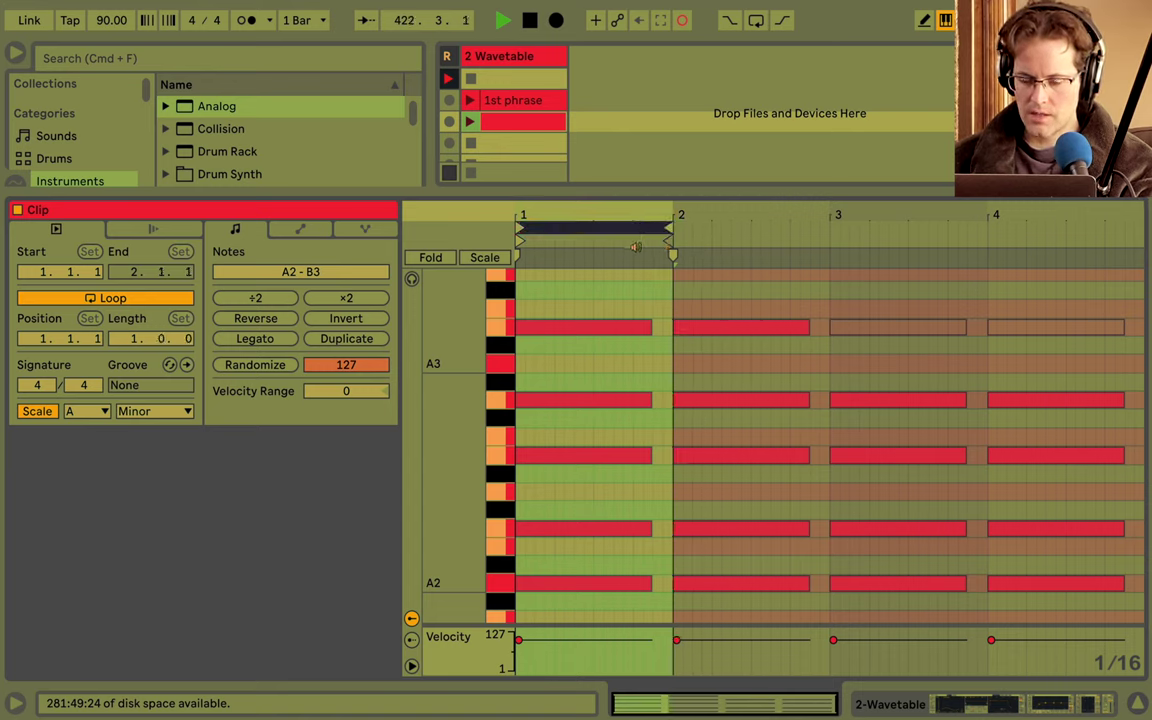
right_click(633, 284)
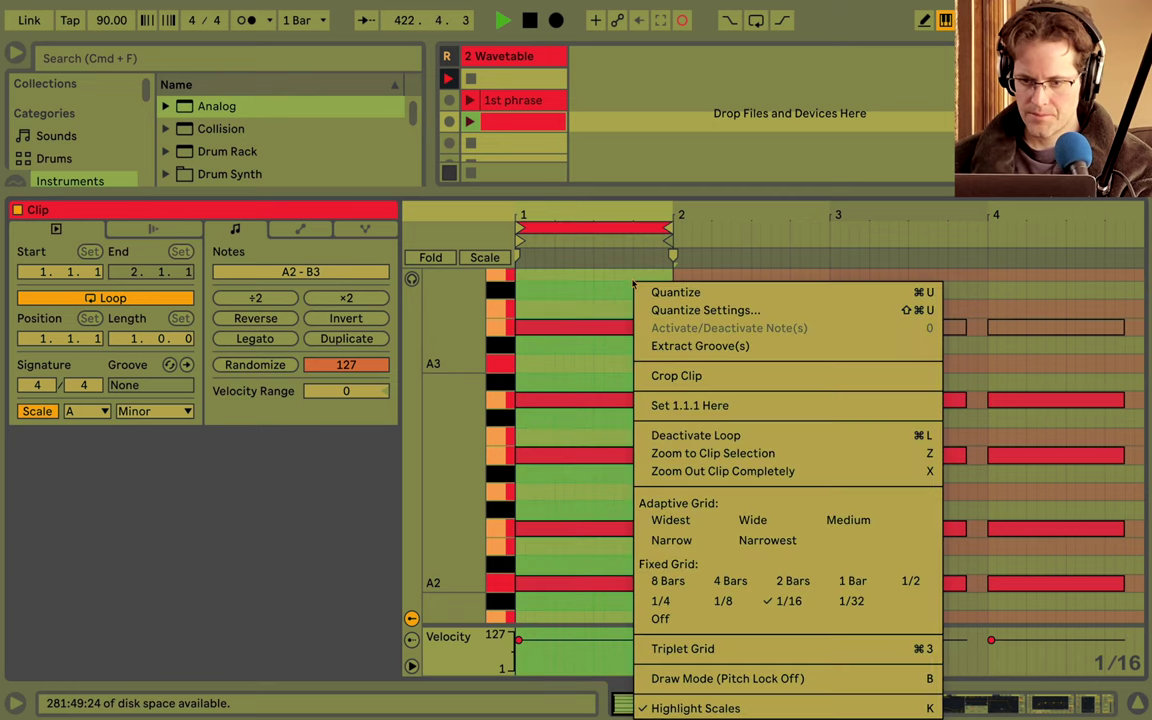
click(682, 375)
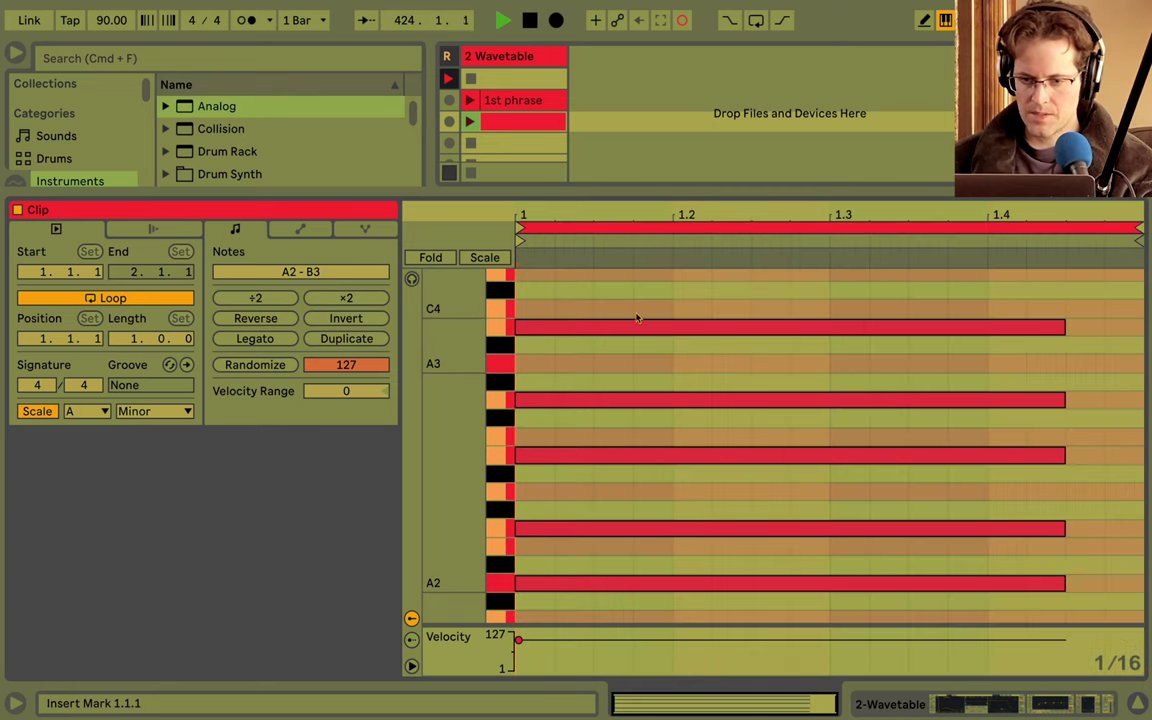
Copy the B3 note up to D4 to extend the chord in the unnamed clip.
scroll(636, 320, up, 1)
click(616, 344)
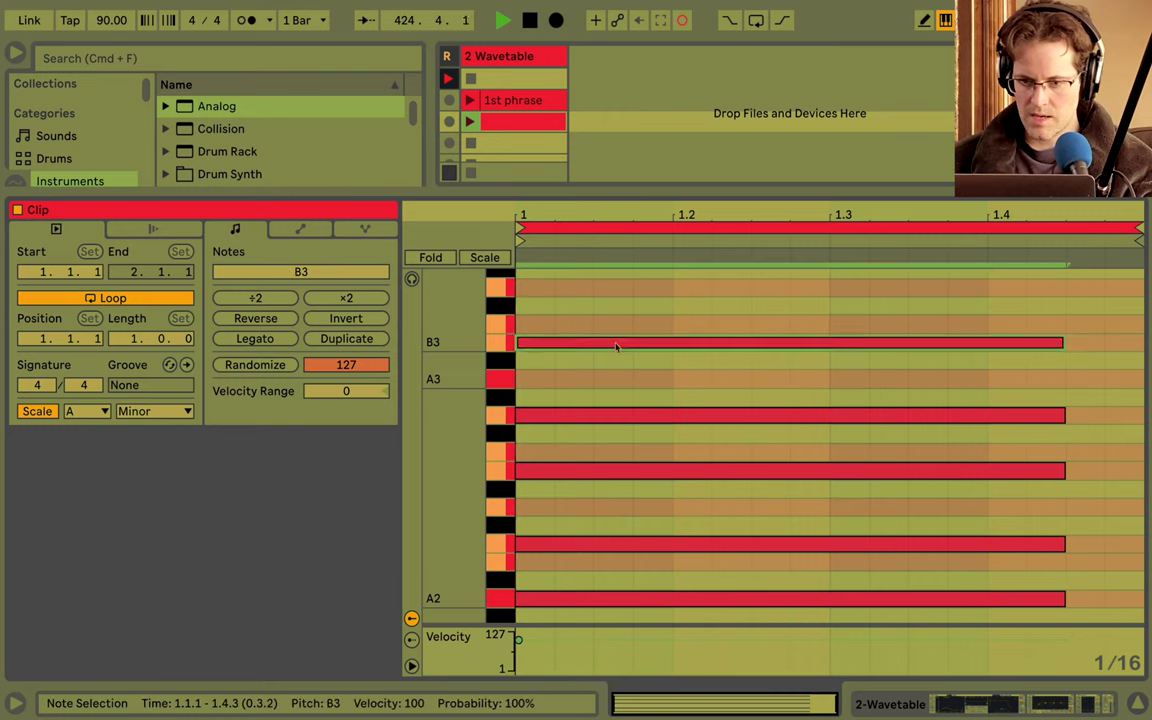
drag(616, 344, 620, 290)
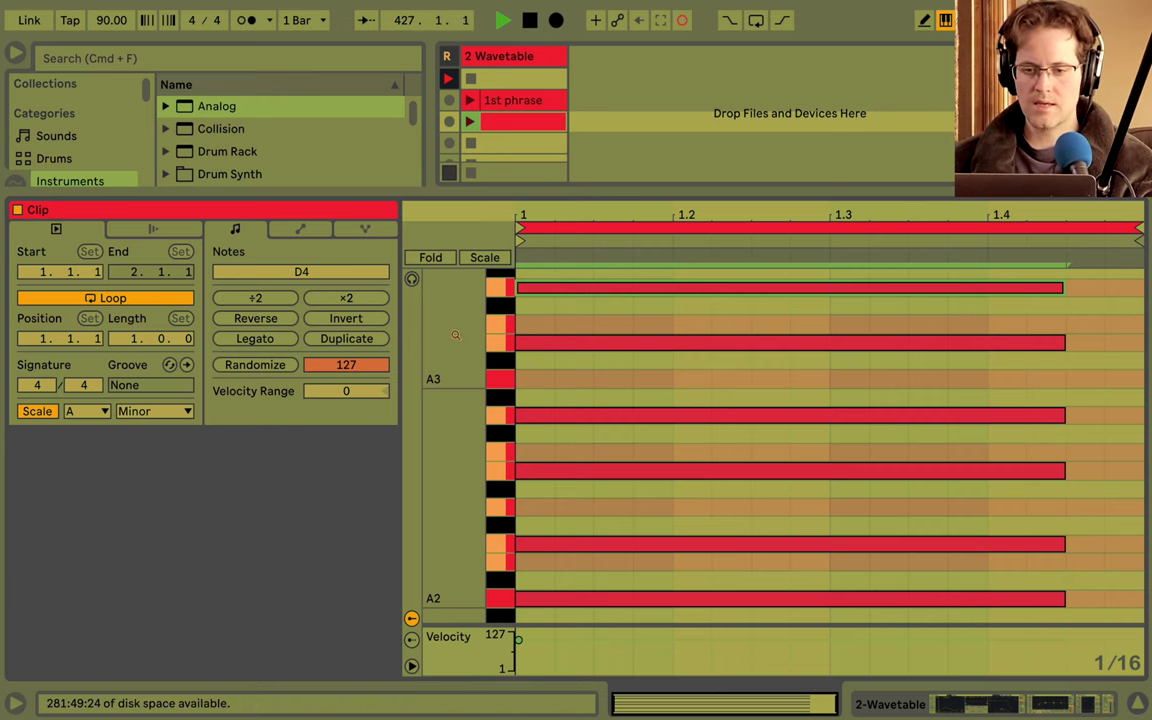
drag(456, 335, 440, 336)
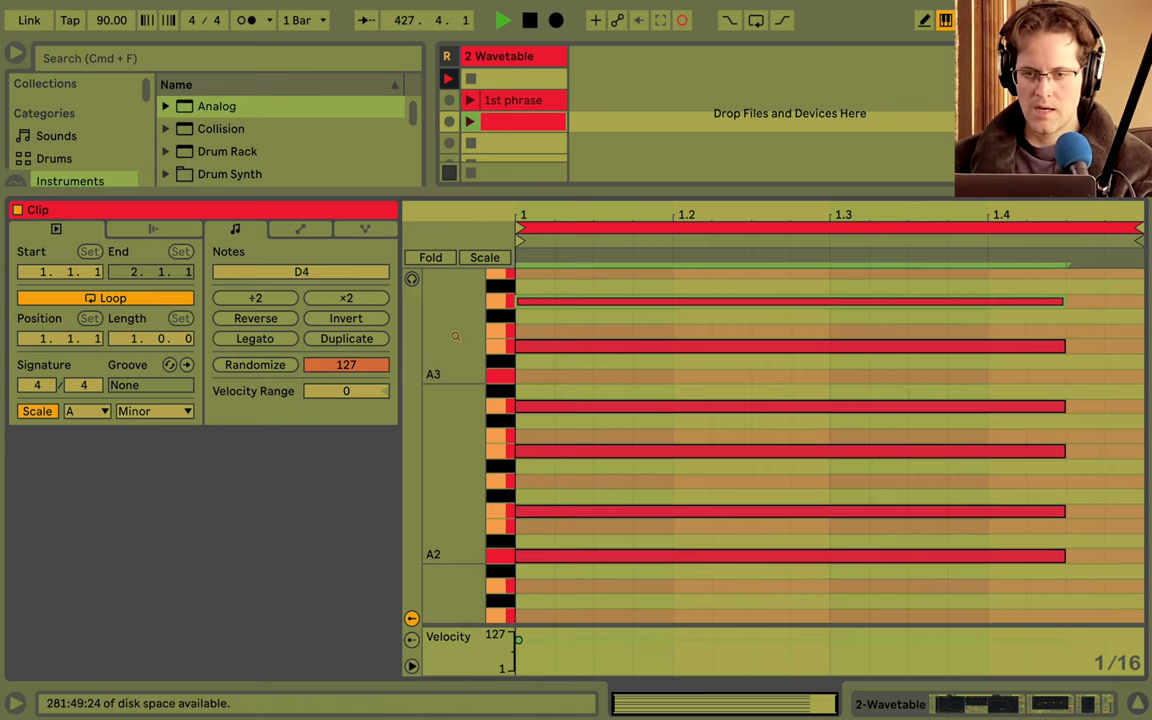
Play the unnamed clip and the 1st phrase clip in turn to compare the chord with and without D4.
click(469, 121)
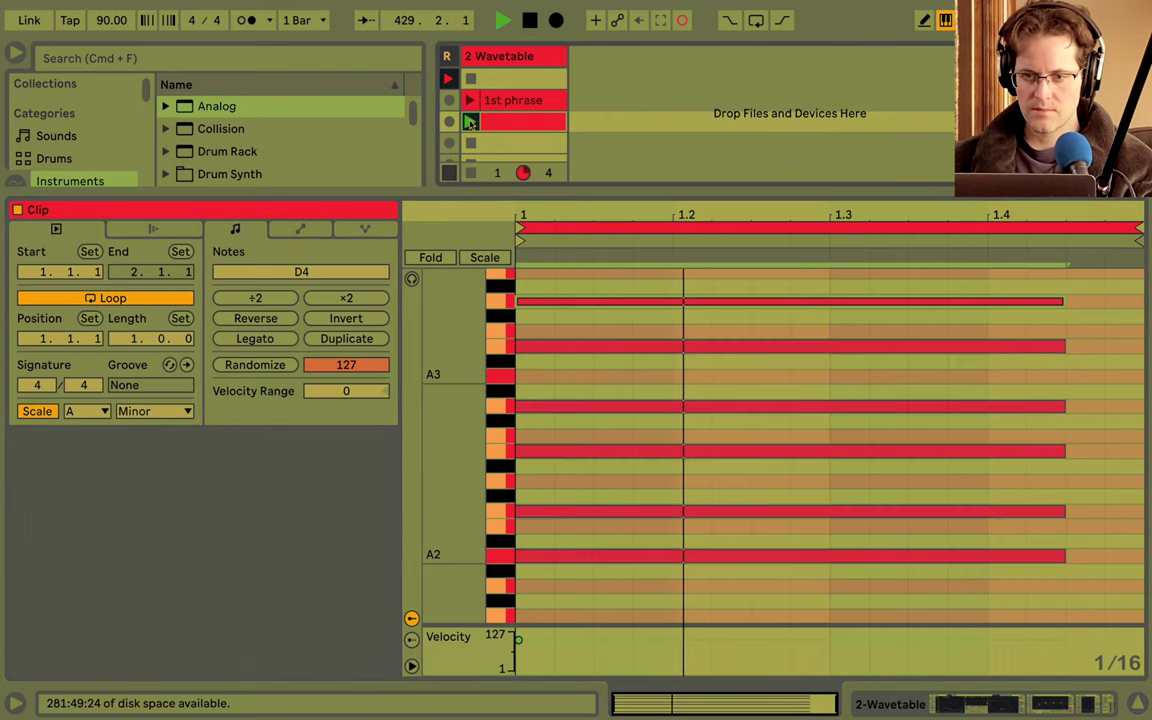
click(472, 173)
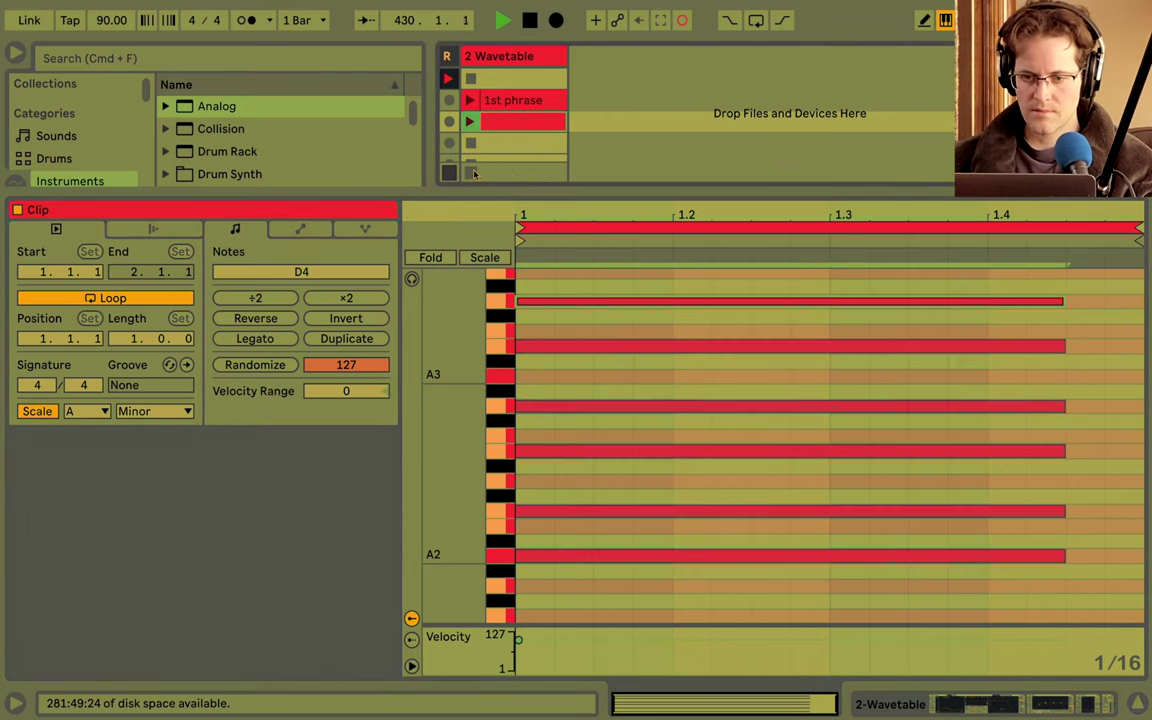
drag(469, 351, 469, 378)
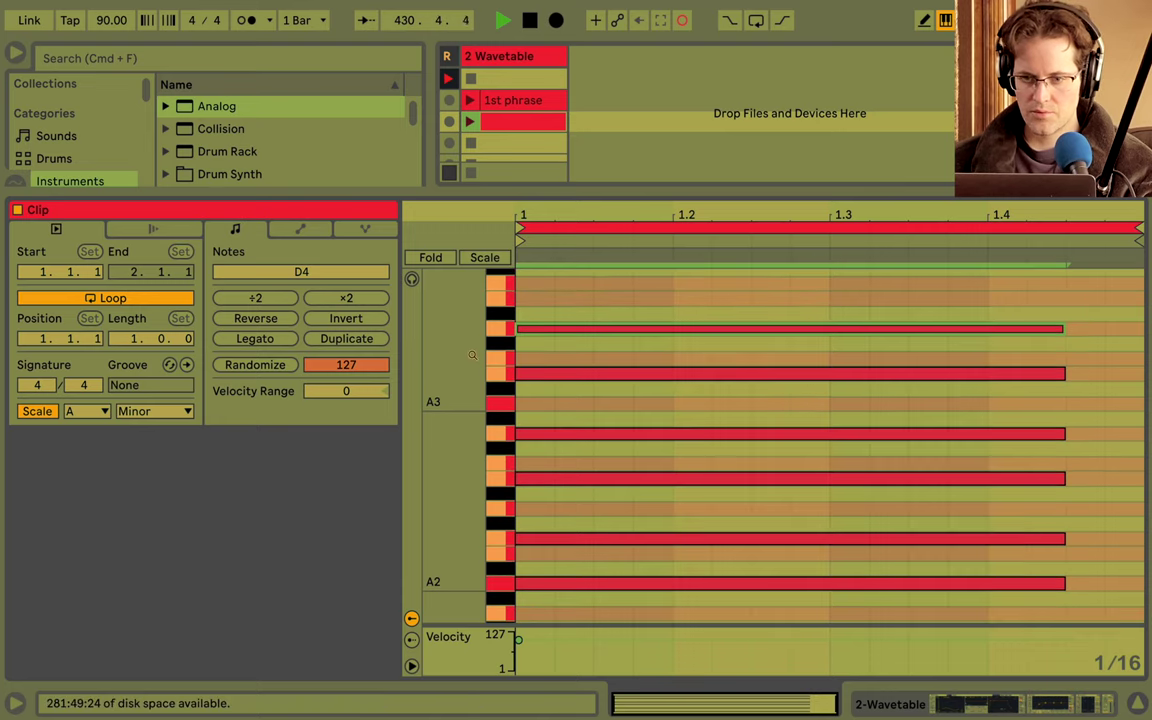
click(470, 101)
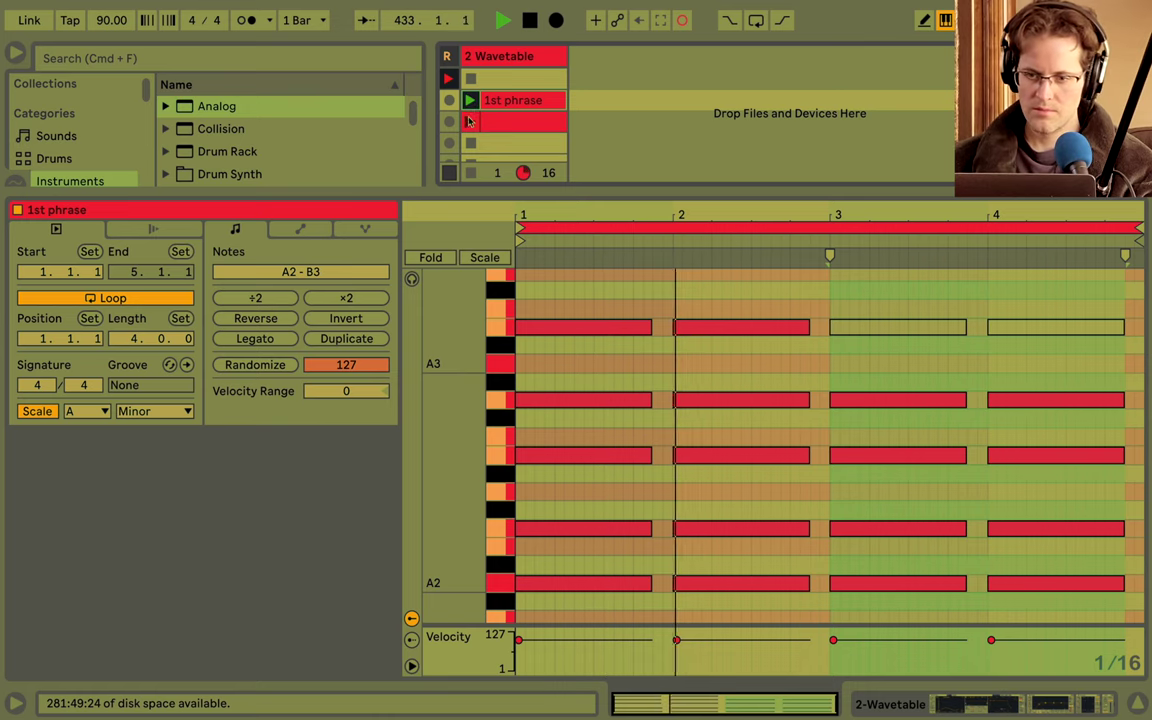
click(470, 121)
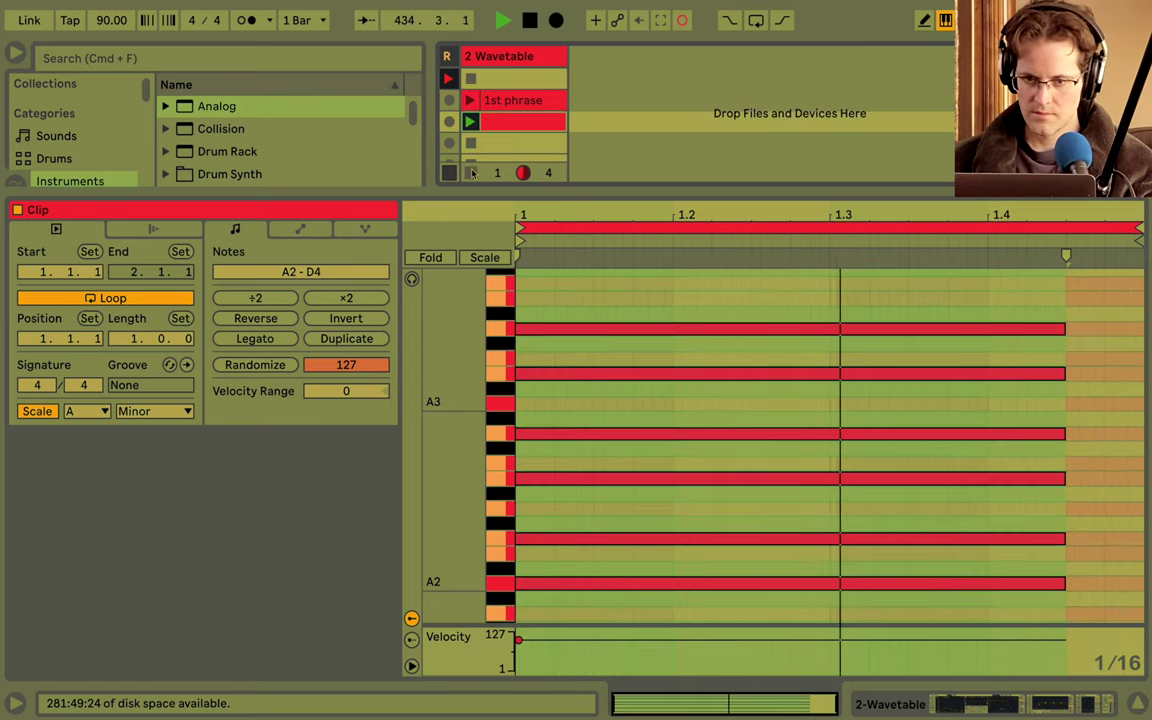
Delete the unnamed clip's chord notes from C3 to D4, keeping only the A2 root.
mouse_move(466, 343)
mouse_down()
mouse_move(450, 343)
mouse_move(466, 343)
mouse_up()
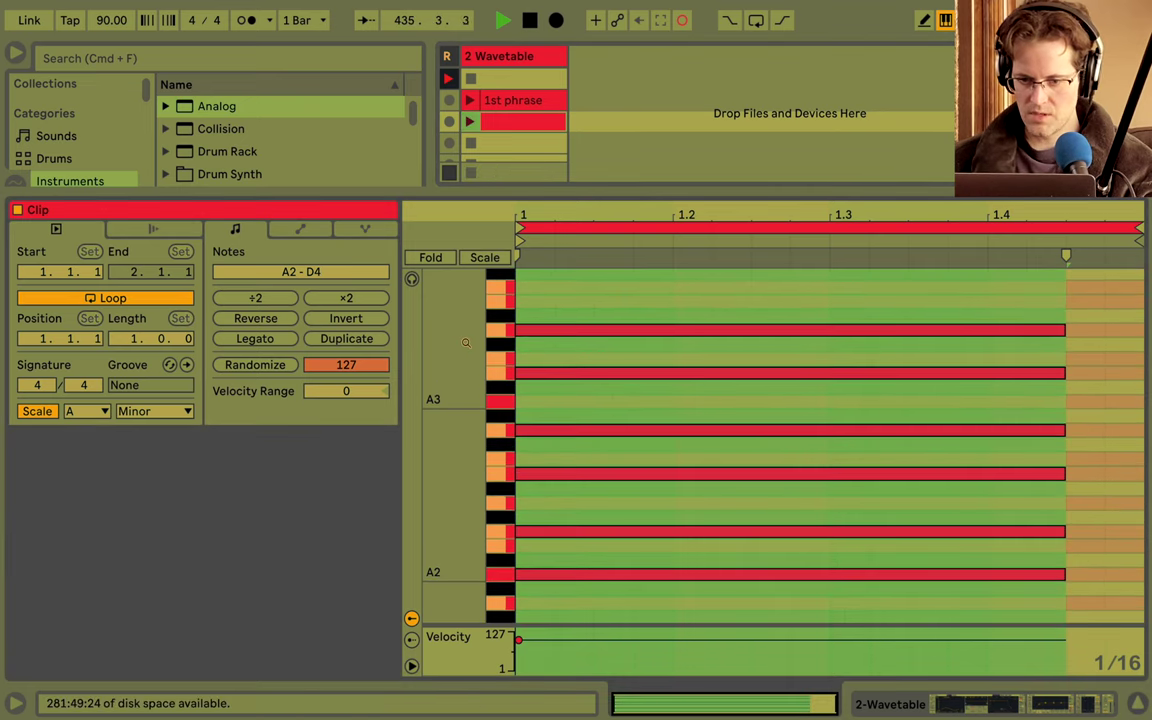
click(547, 432)
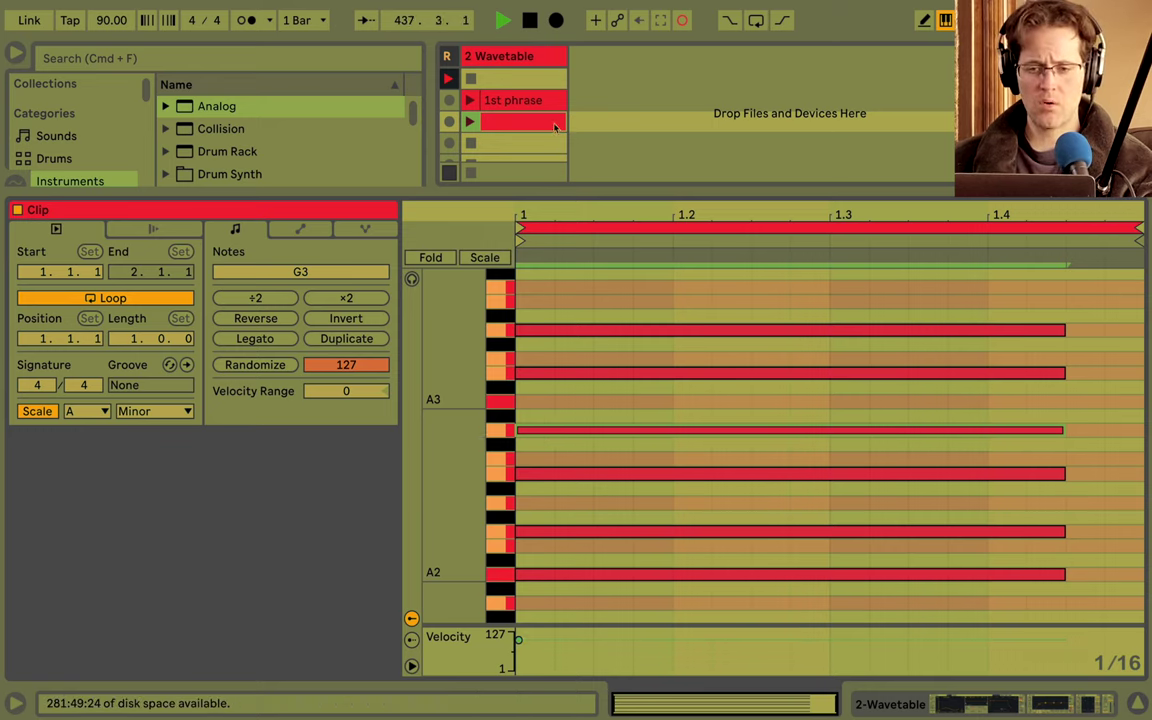
click(772, 308)
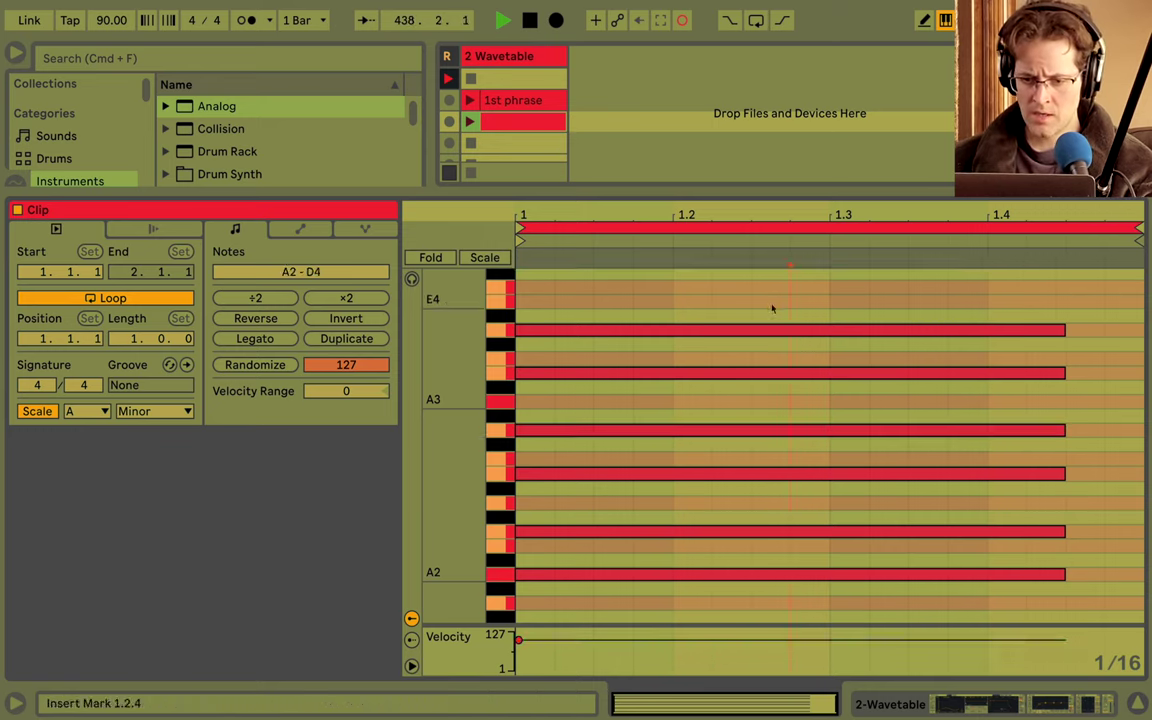
drag(772, 308, 712, 540)
key(Delete)
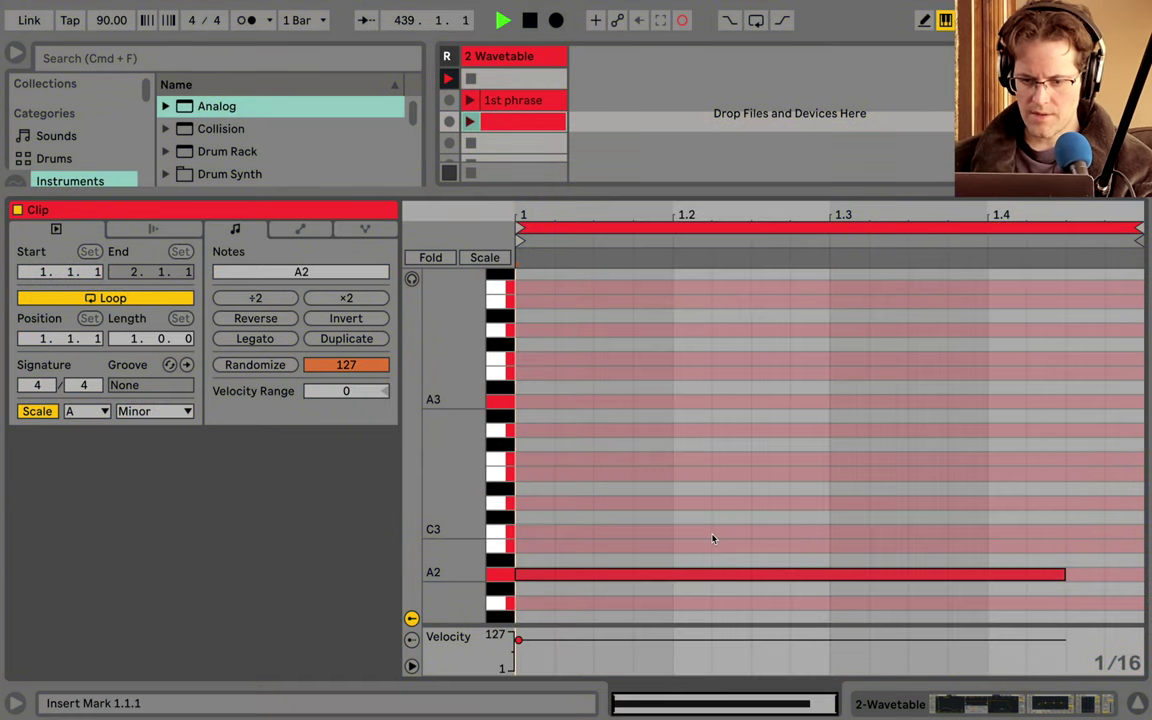
Transpose the remaining A2 note up through B2 to C3, and delete the unnamed clip.
click(620, 575)
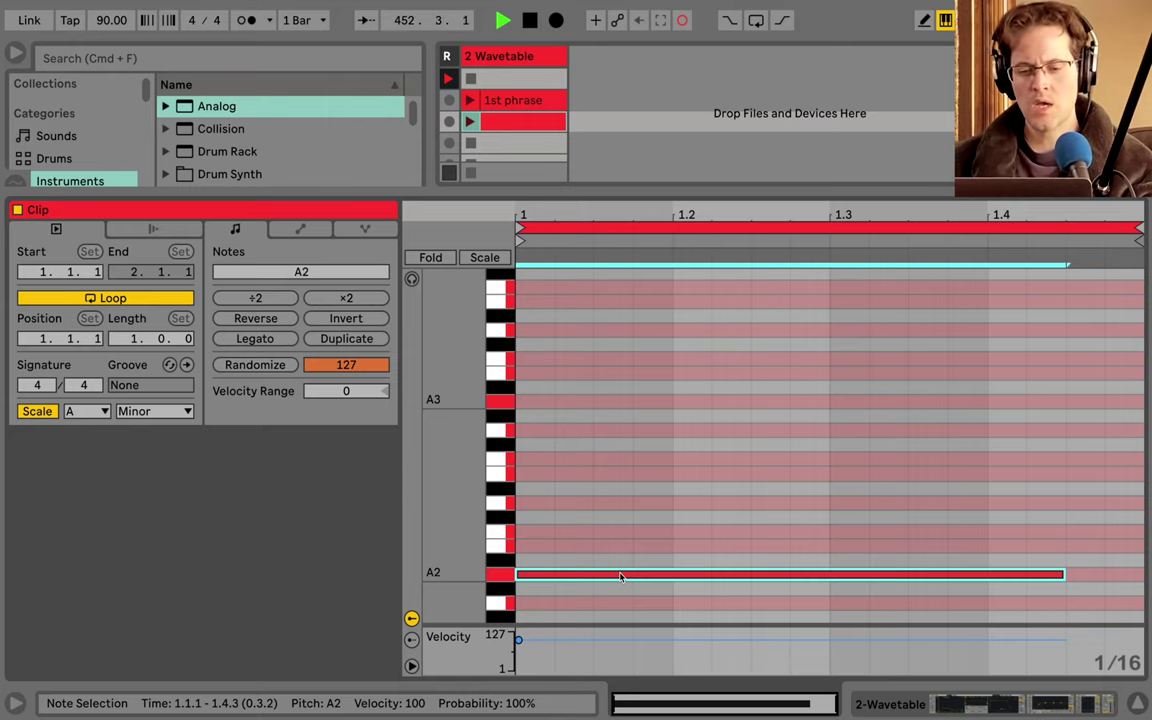
key(Up)
key(Up)
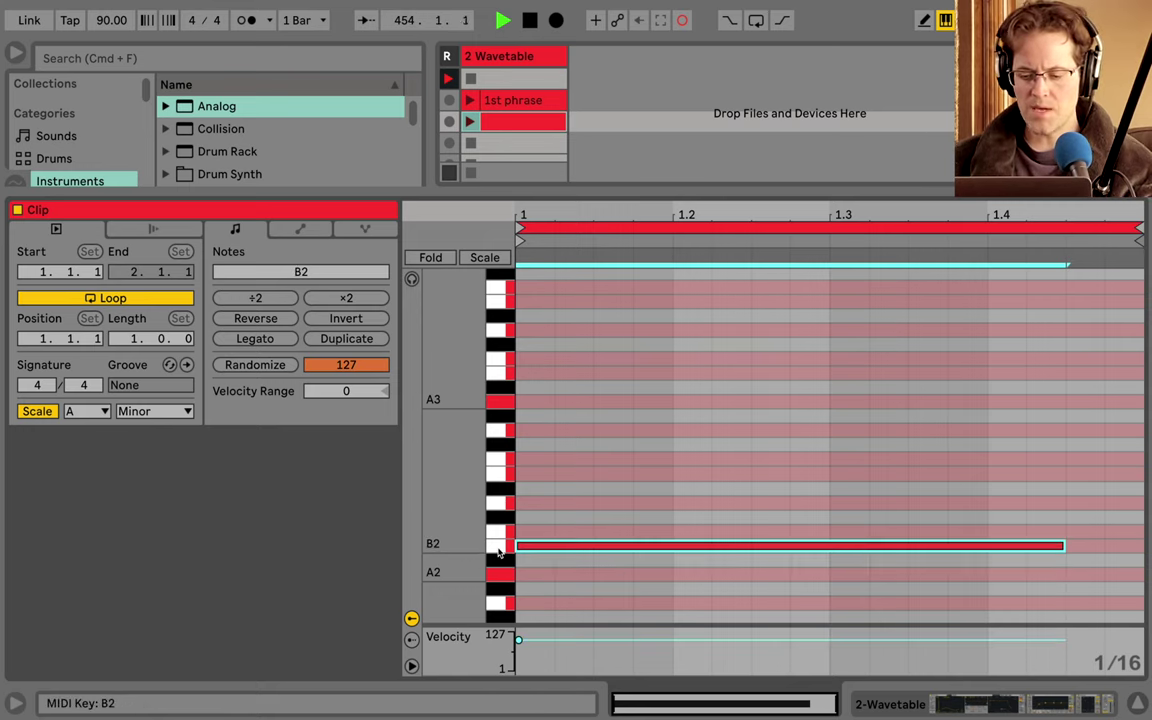
key(Up)
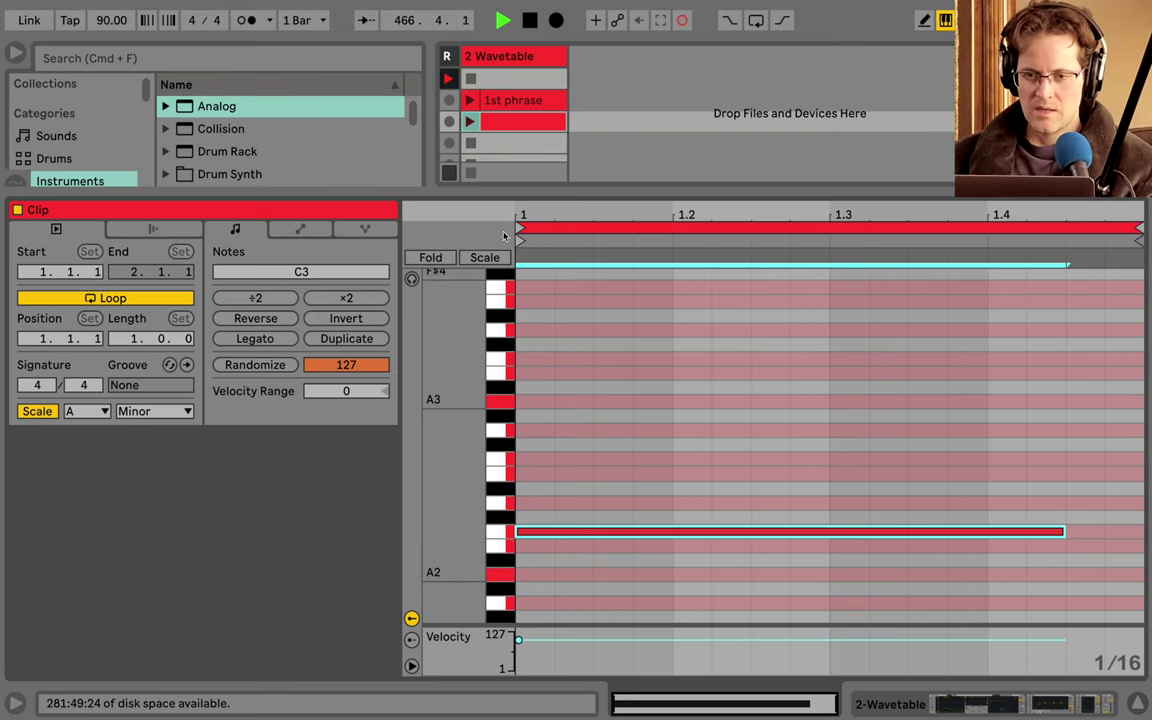
key(Delete)
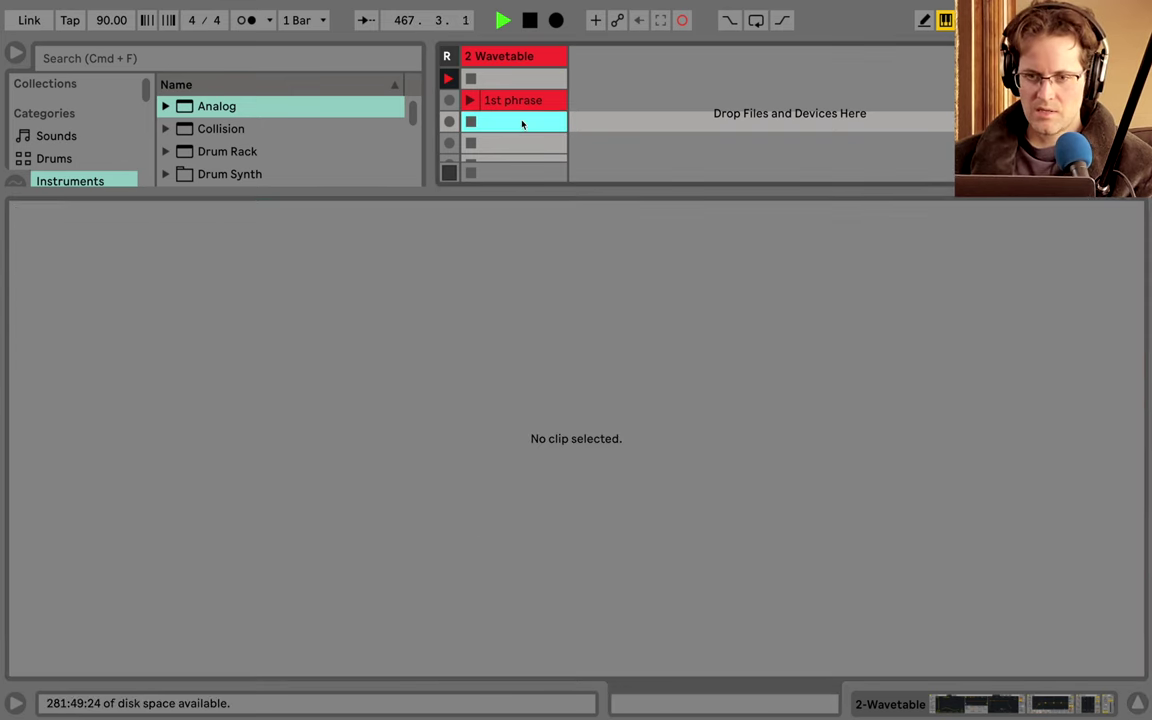
Duplicate the 1st phrase clip into the slot below and open the copy's notes.
click(530, 102)
key(super+d)
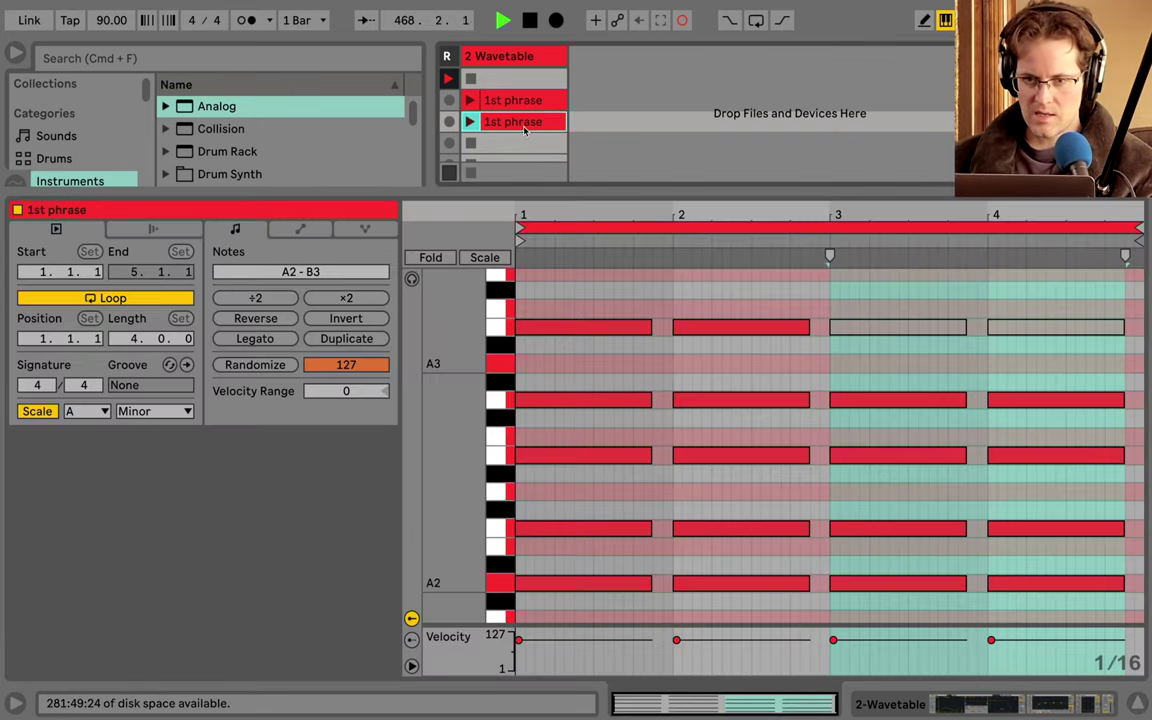
double_click(524, 126)
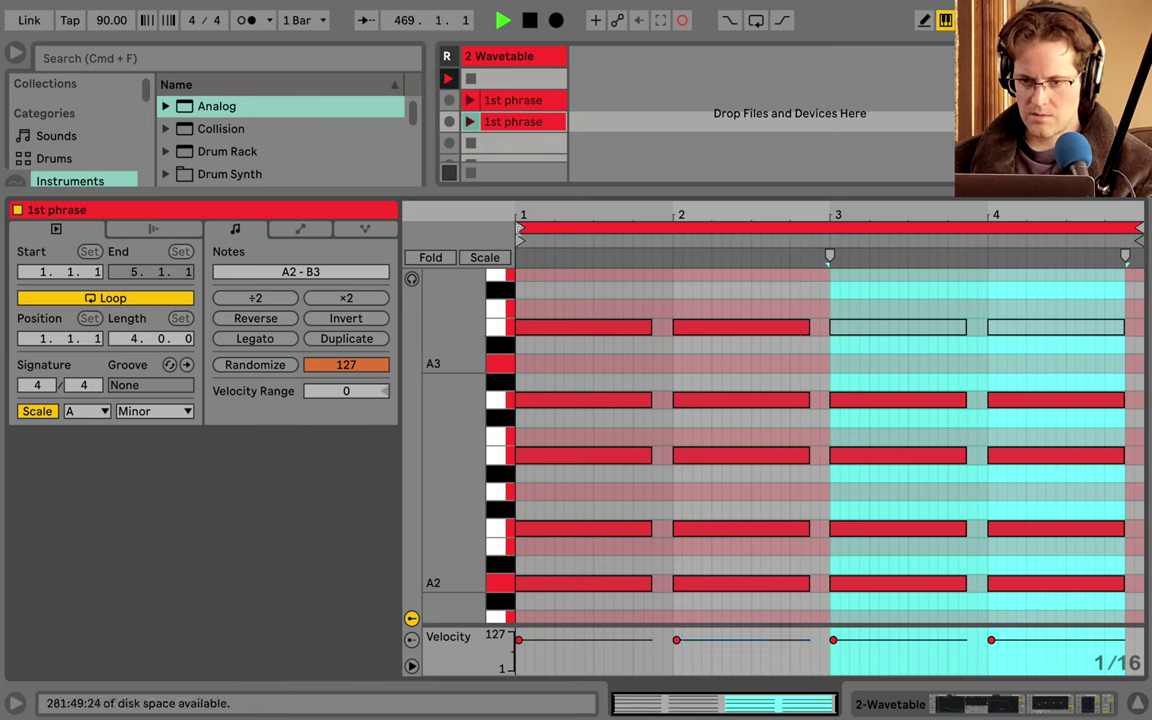
Move the copied clip's loop start to bar 3 and rename the clip 2nd.
drag(522, 229, 856, 229)
key(super+r)
text(2nd)
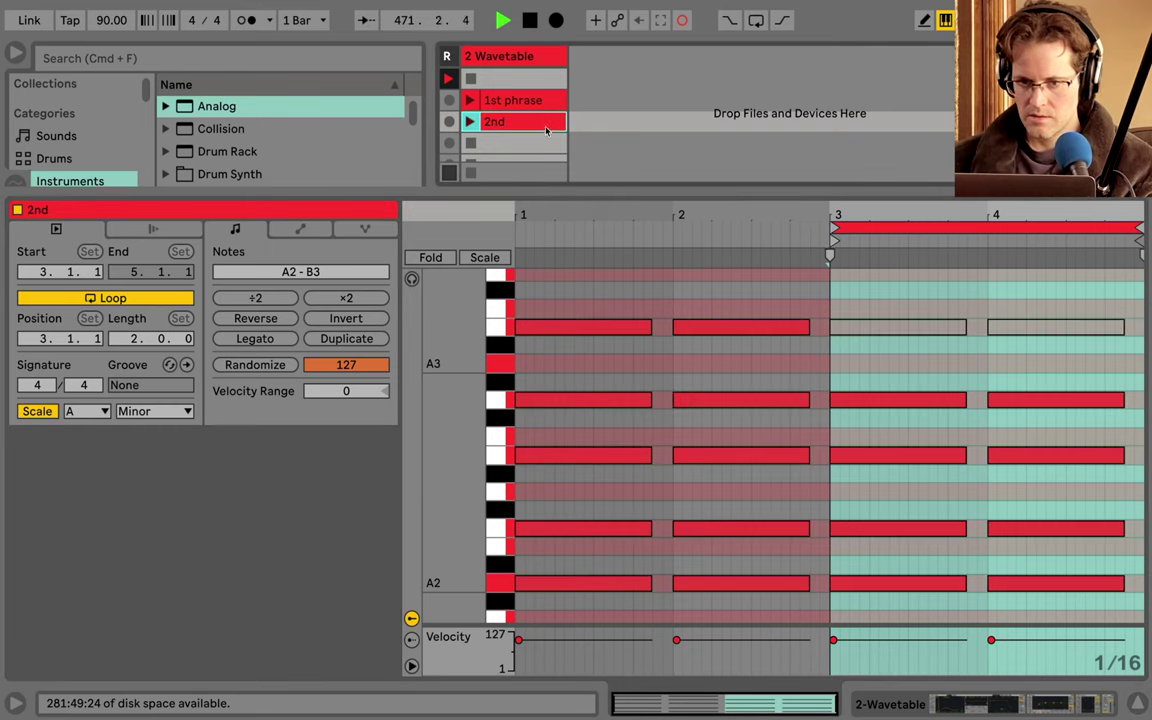
key(Return)
Delete the chord notes in bars 3 and 4 of the 2nd clip, keeping only the A2 root in bar 3.
drag(922, 290, 1029, 532)
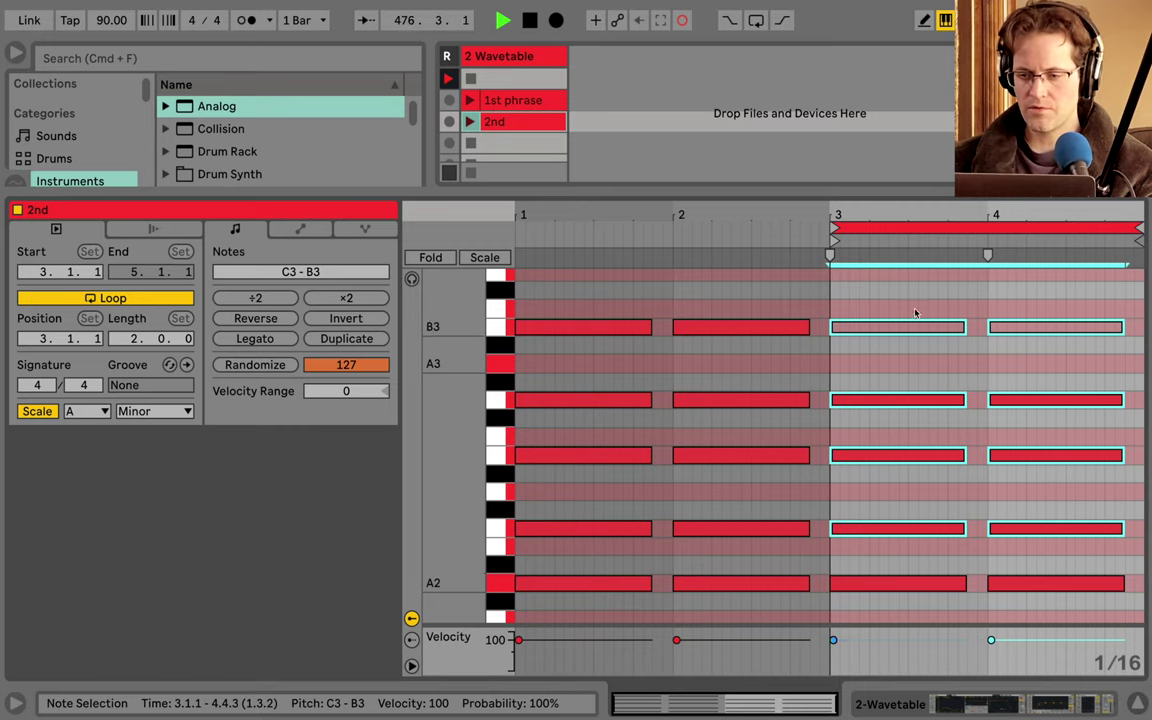
key(Delete)
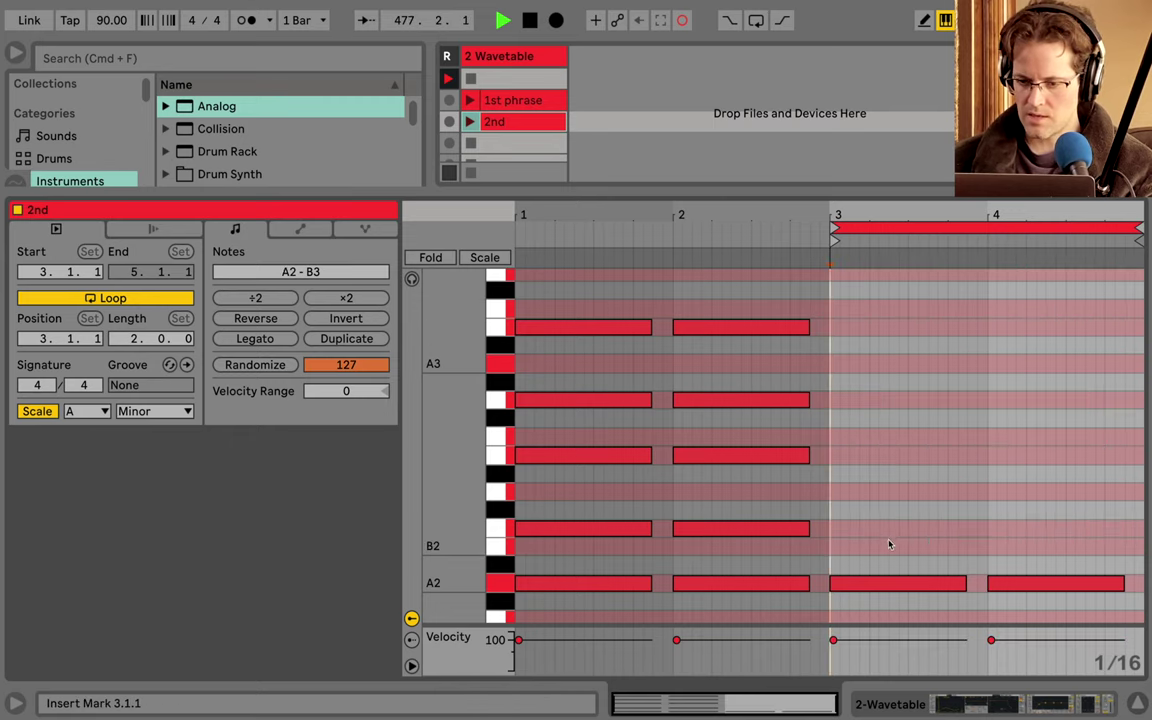
double_click(1013, 584)
Transpose the remaining bar 3 root note up through B2 to C3.
click(930, 585)
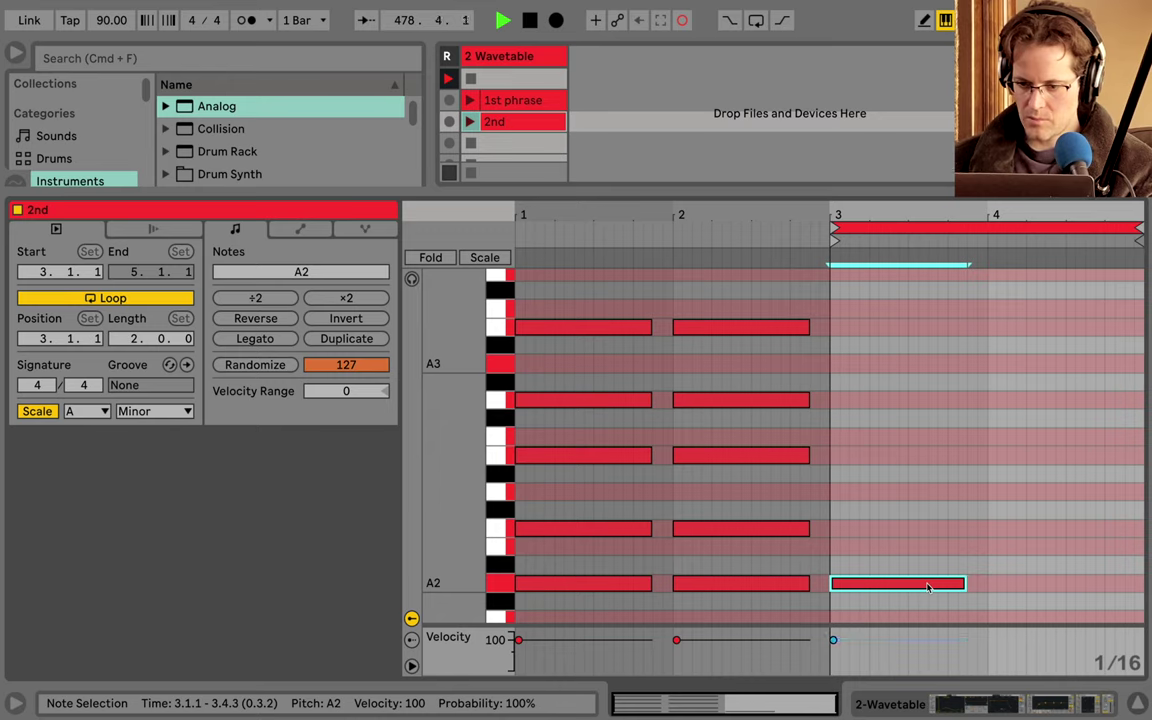
key(Up)
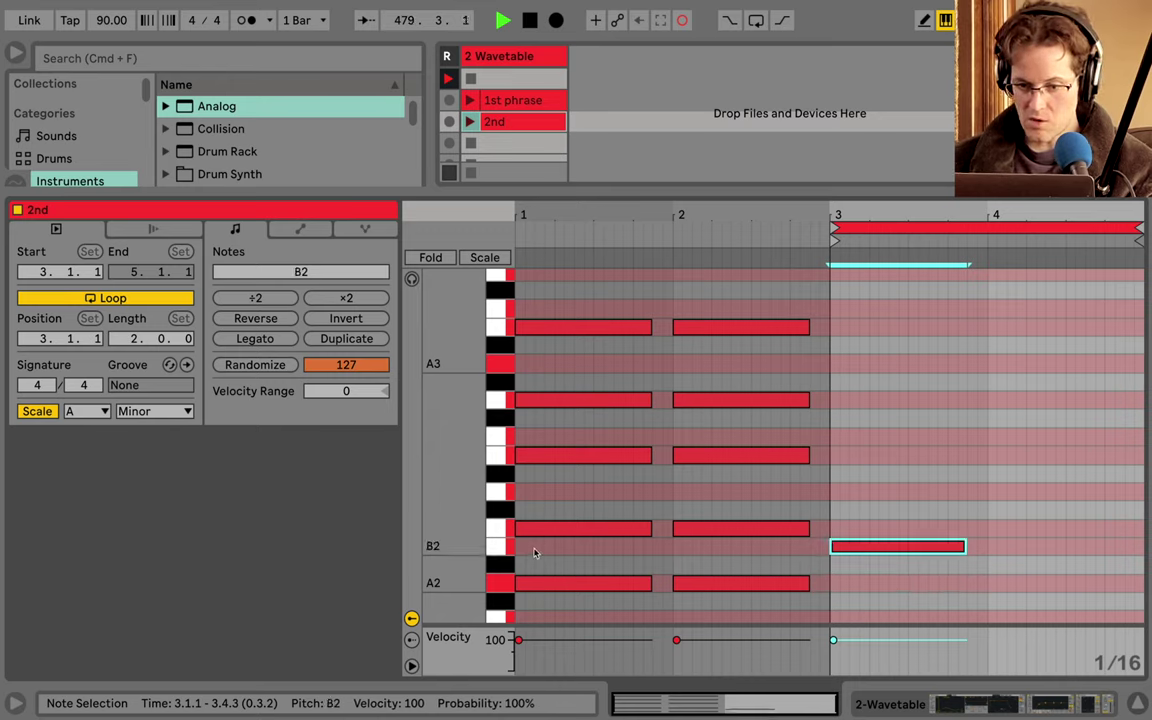
key(Up)
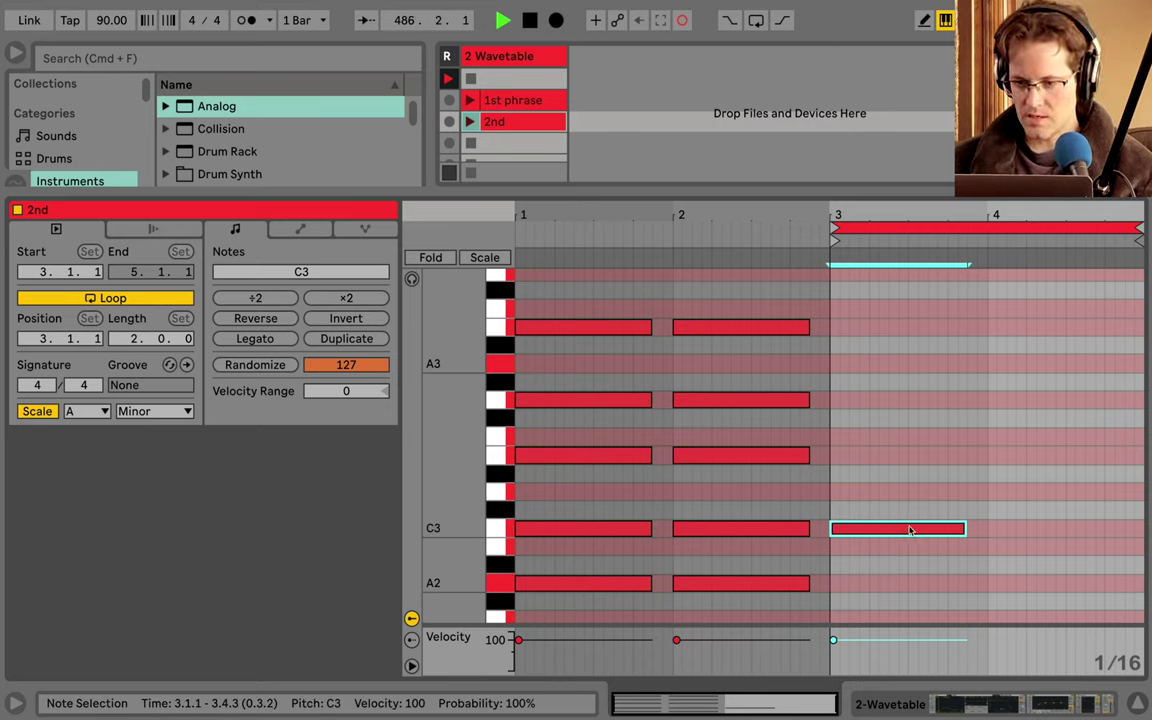
Build a C3, E3, G3 chord in bar 3 from copies of the C3 note, lowering the top copy from B3 through A3 to G3.
drag(910, 530, 910, 504)
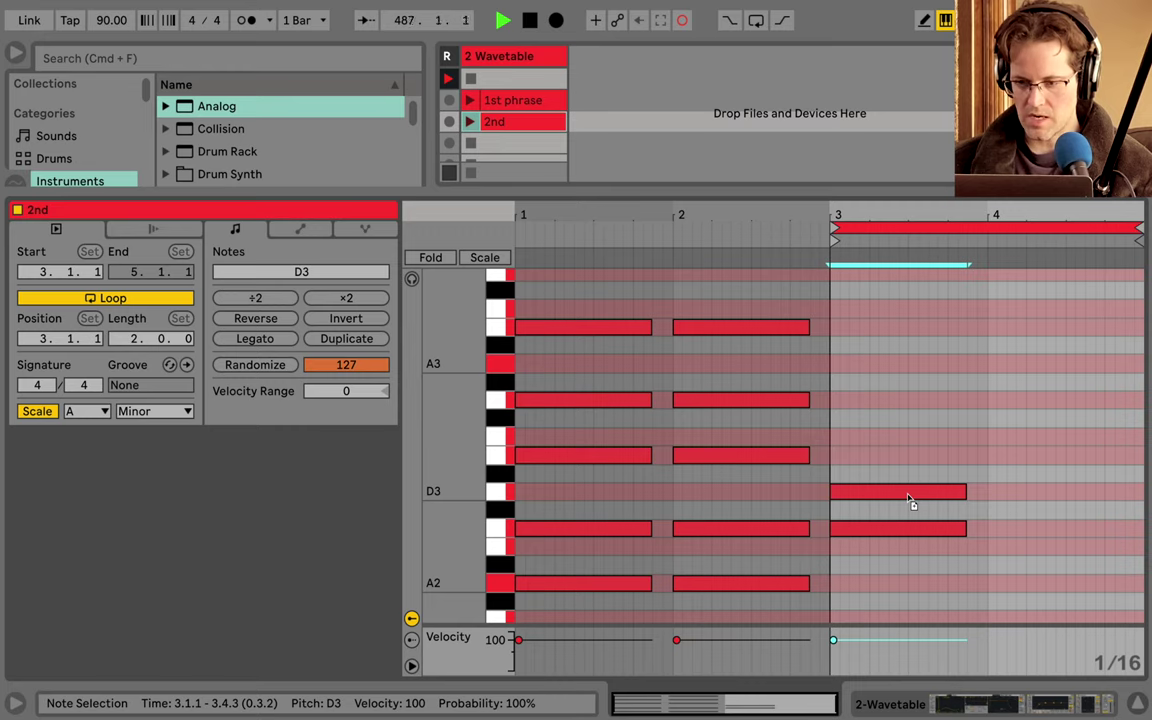
drag(910, 504, 910, 337)
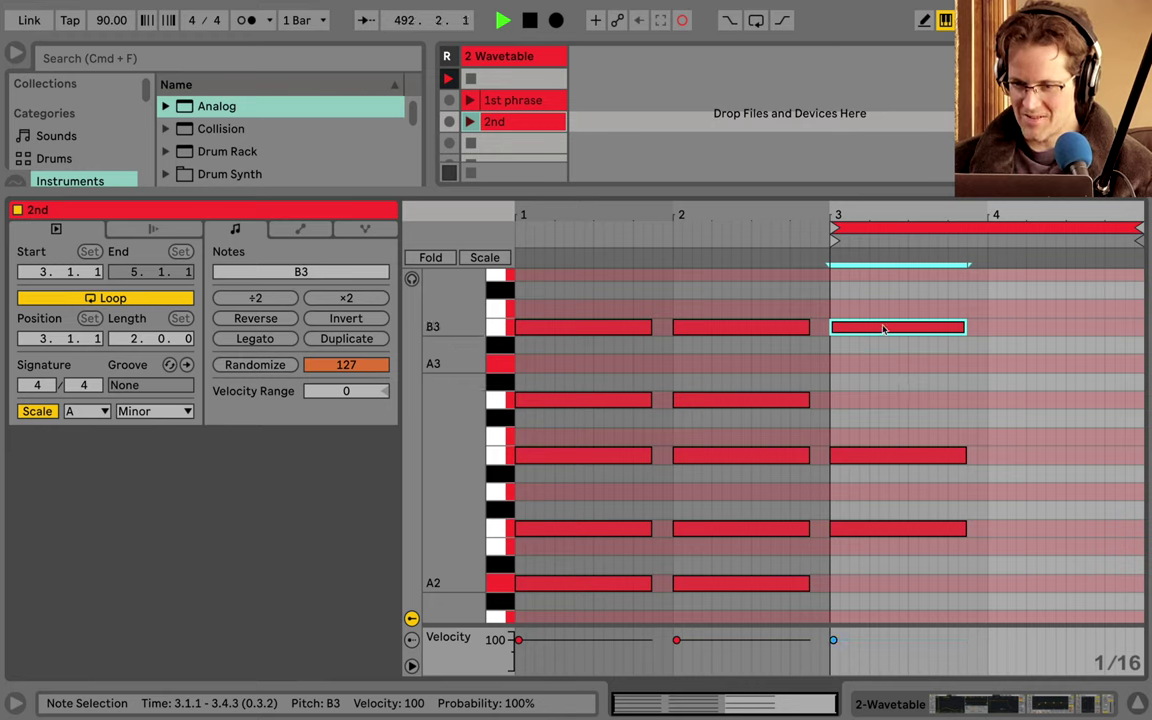
drag(883, 329, 880, 365)
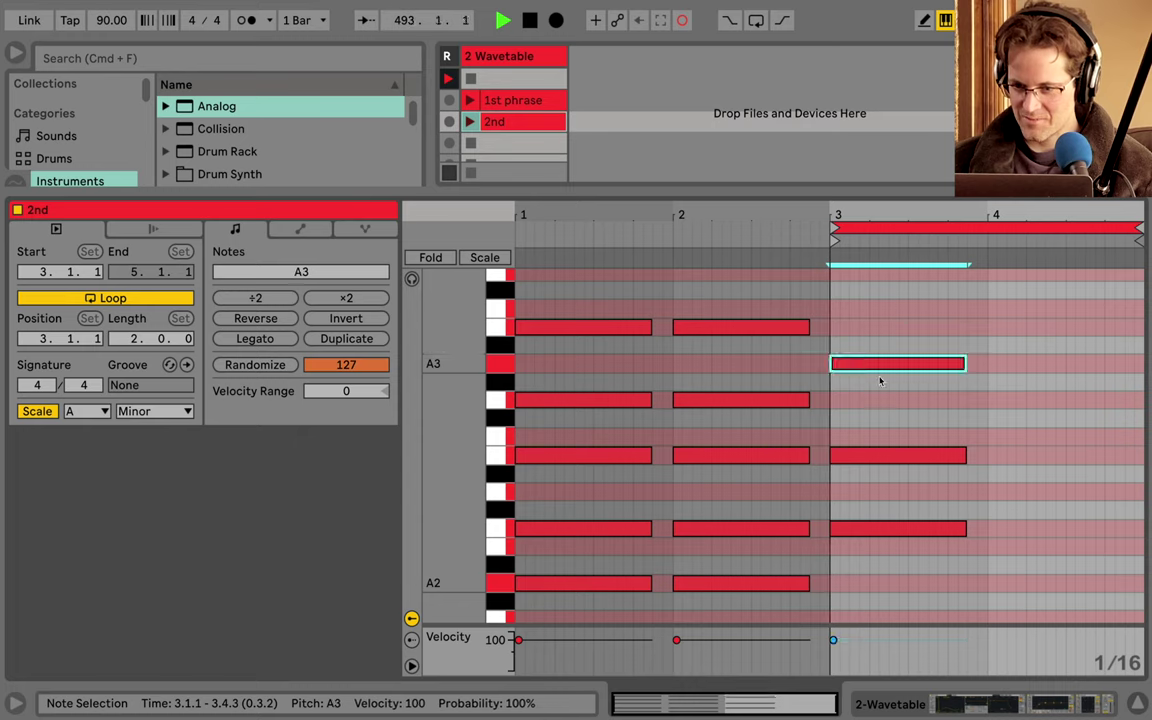
click(858, 530)
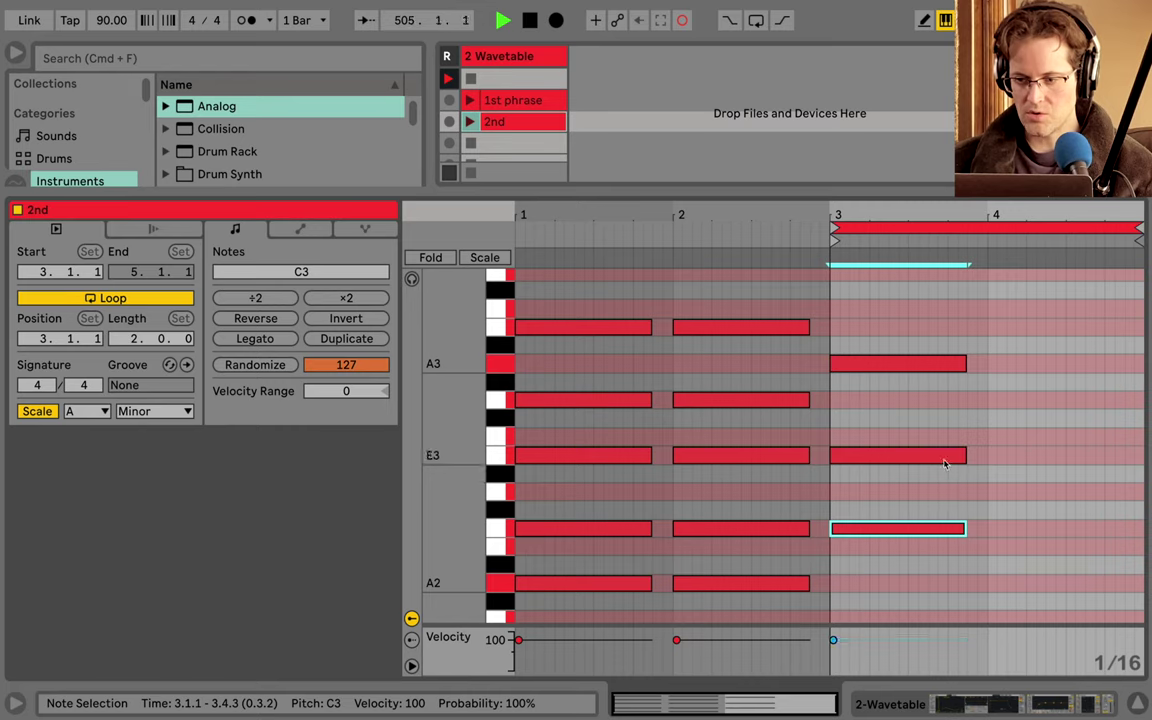
drag(931, 363, 930, 399)
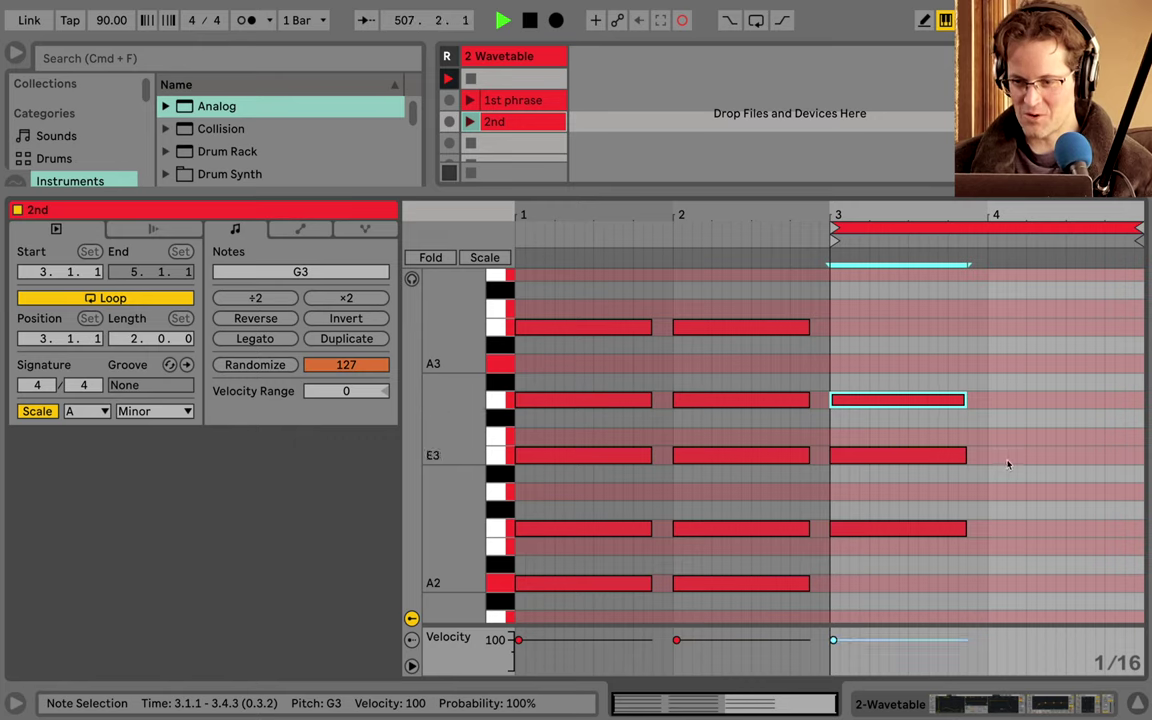
Audition the C3, E3 and G3 notes in bar 3 and copy G3 up to B3 to add the seventh.
click(898, 528)
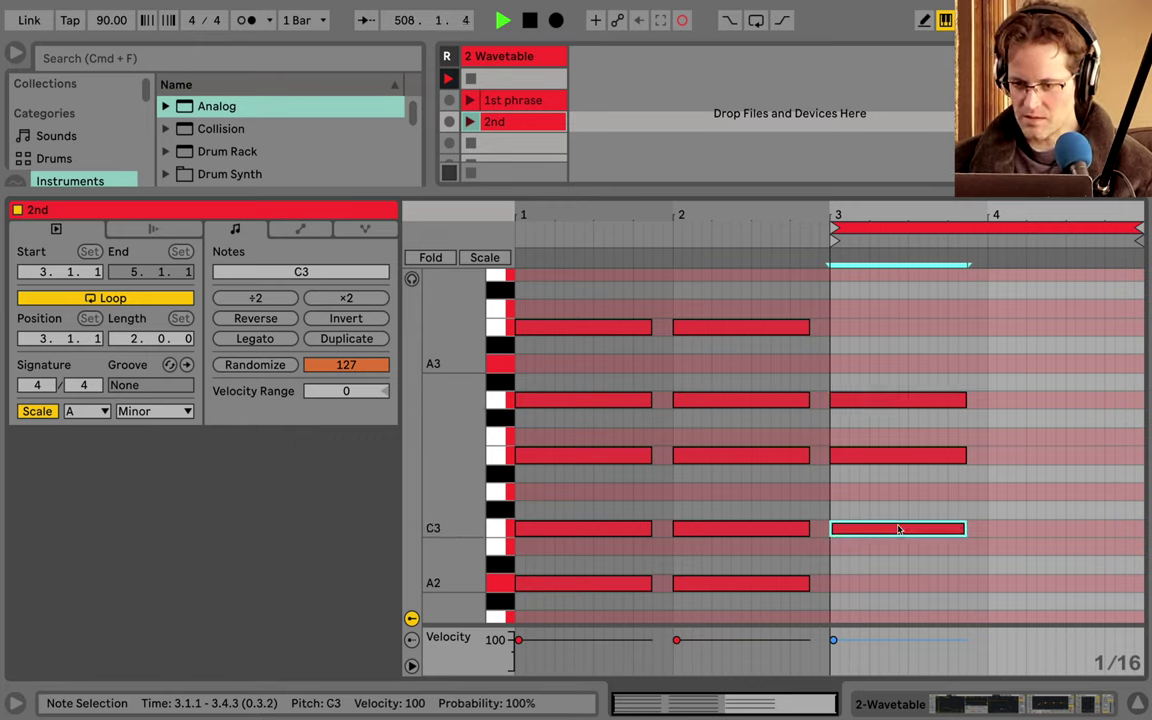
click(900, 458)
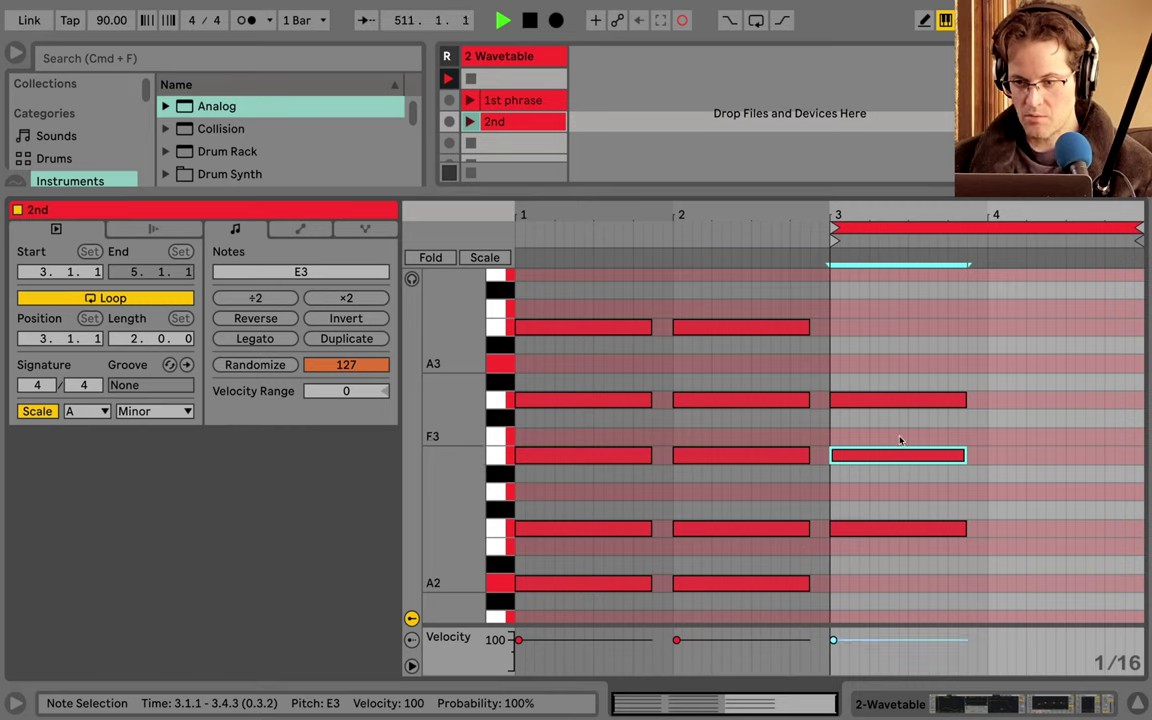
click(900, 400)
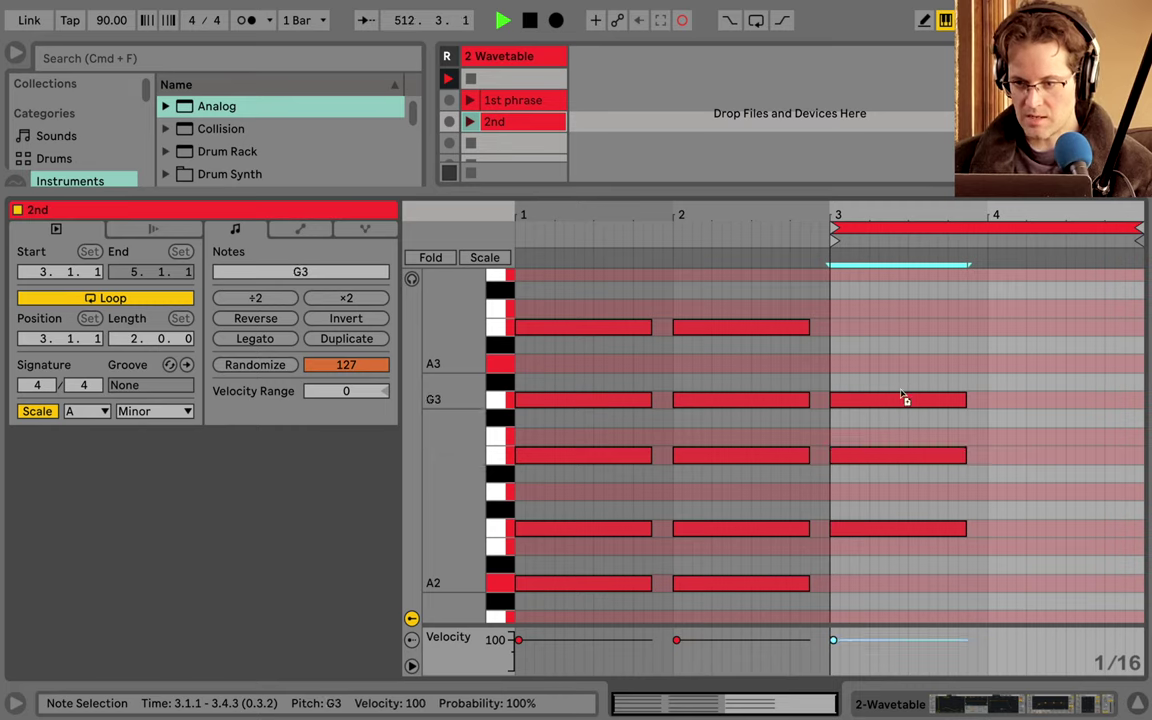
drag(902, 400, 900, 333)
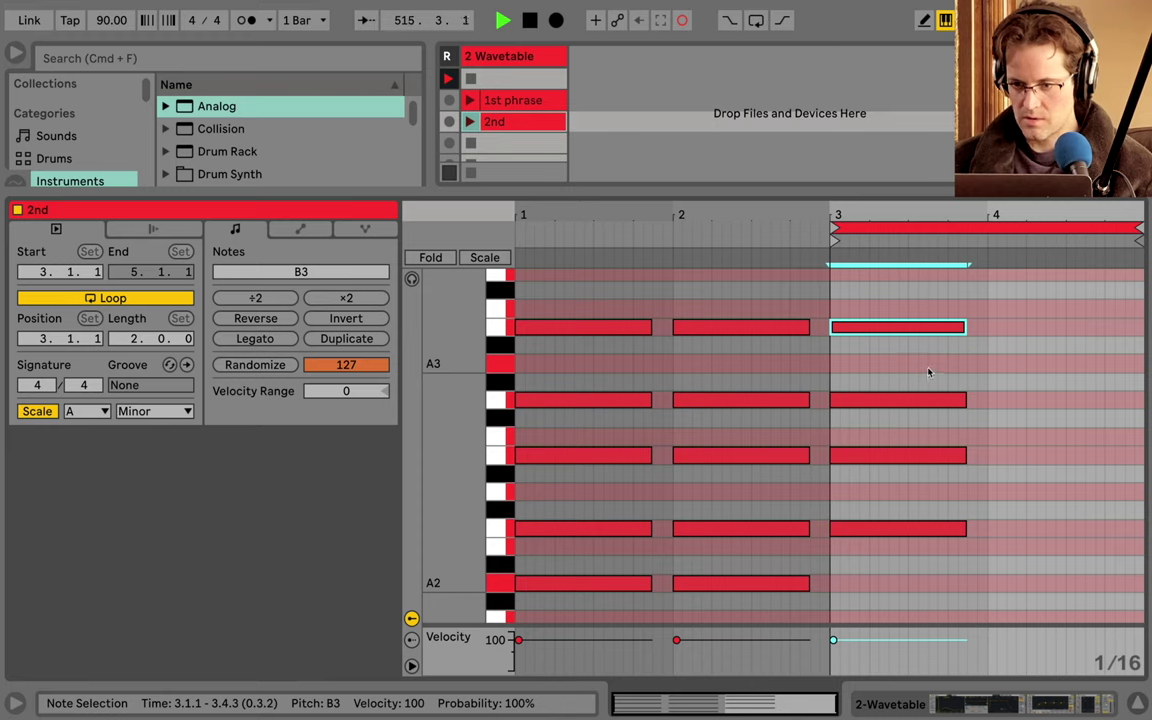
Lengthen the bar 3 chord notes from C3 to B3 to end at 4.1.2 and play the 2nd clip.
key(shift+Right)
drag(961, 346, 905, 527)
drag(965, 327, 995, 327)
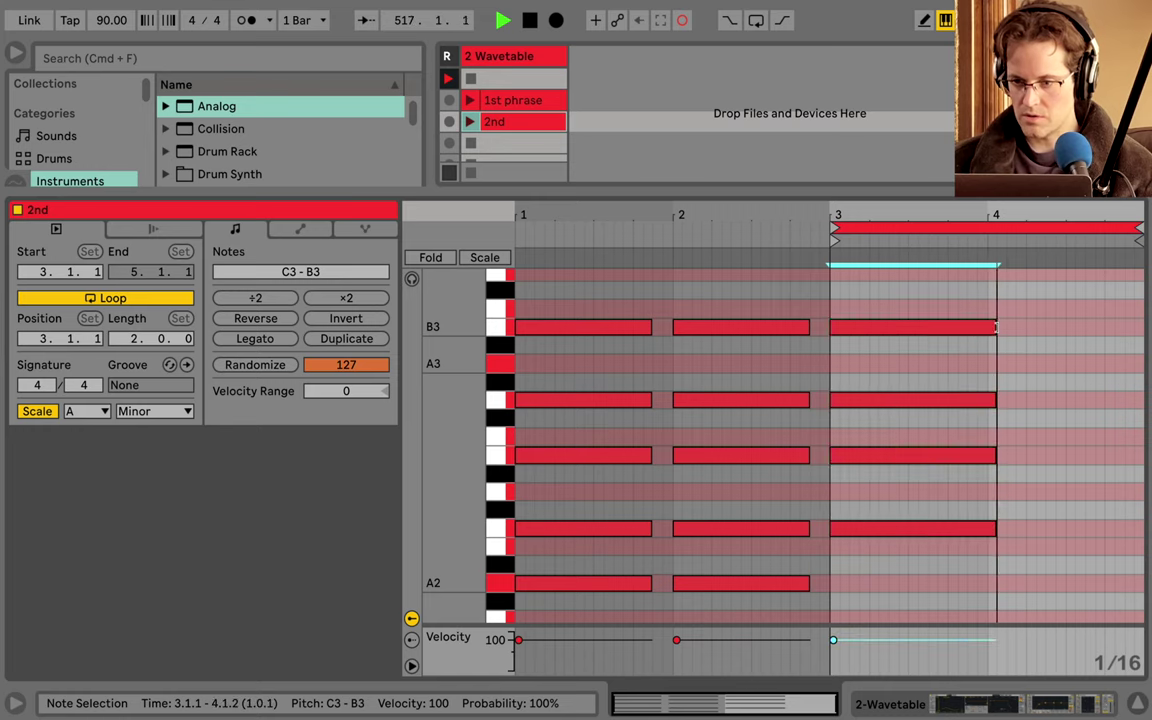
click(469, 121)
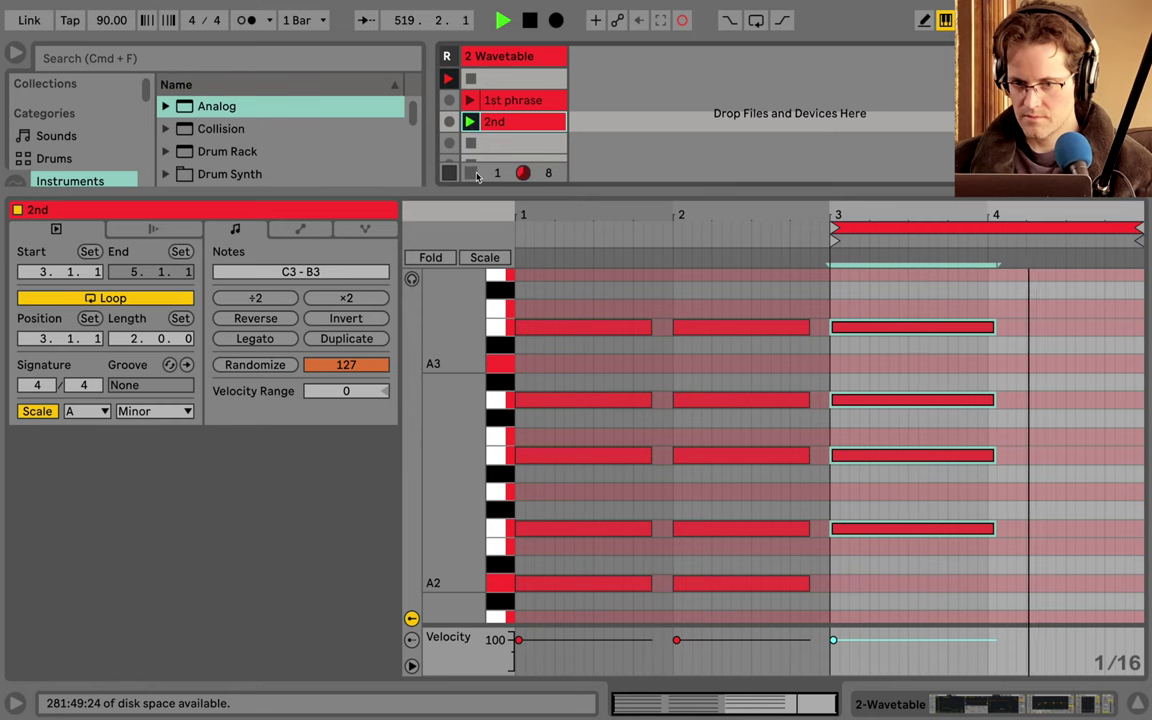
Shorten the bar 3 chord notes to end at 3.4.3 and duplicate the chord to the start of bar 4.
drag(988, 575, 938, 302)
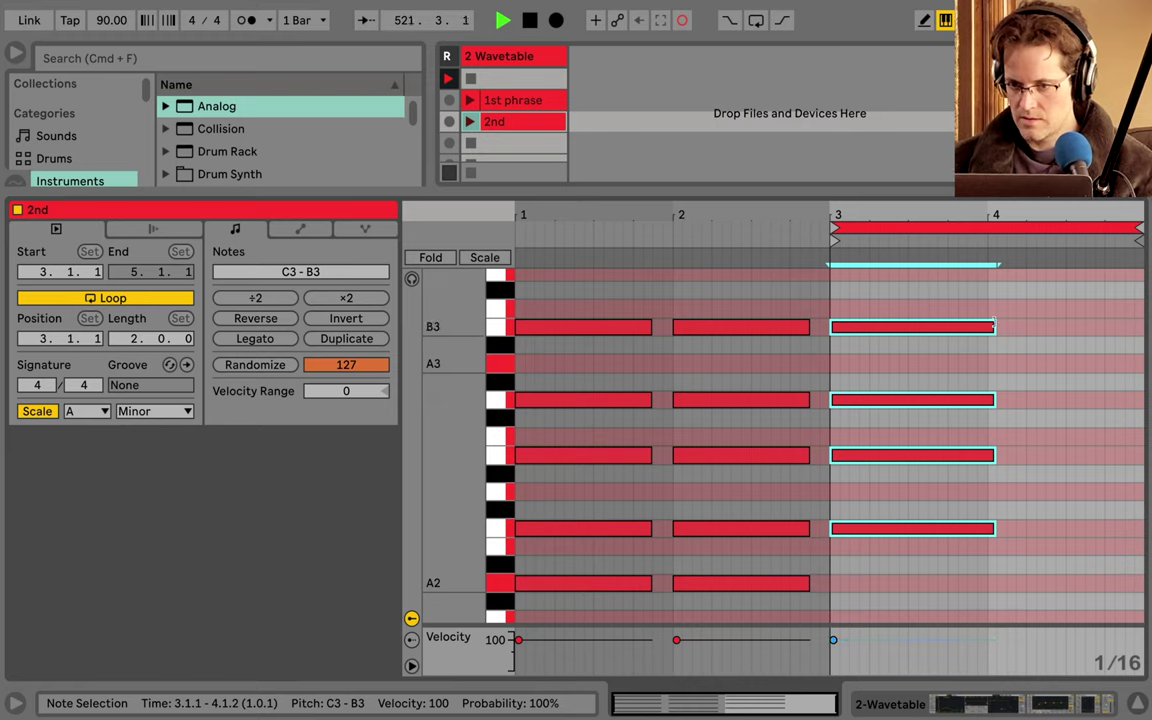
drag(995, 326, 967, 326)
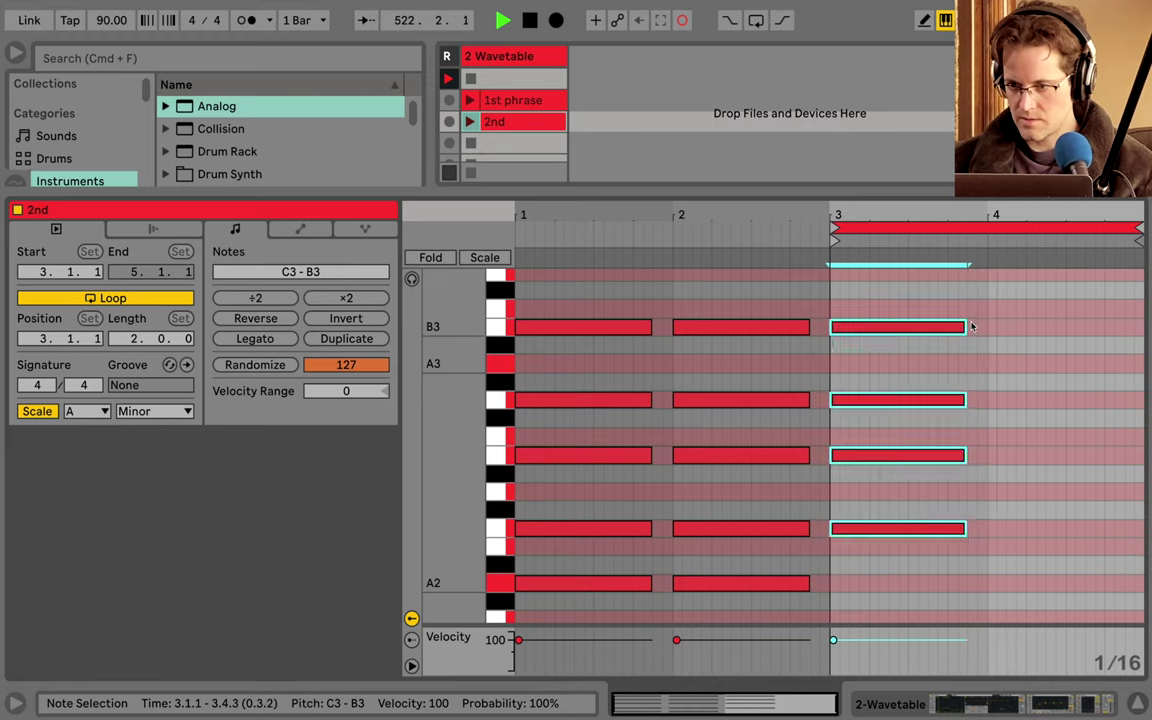
key(ctrl+d)
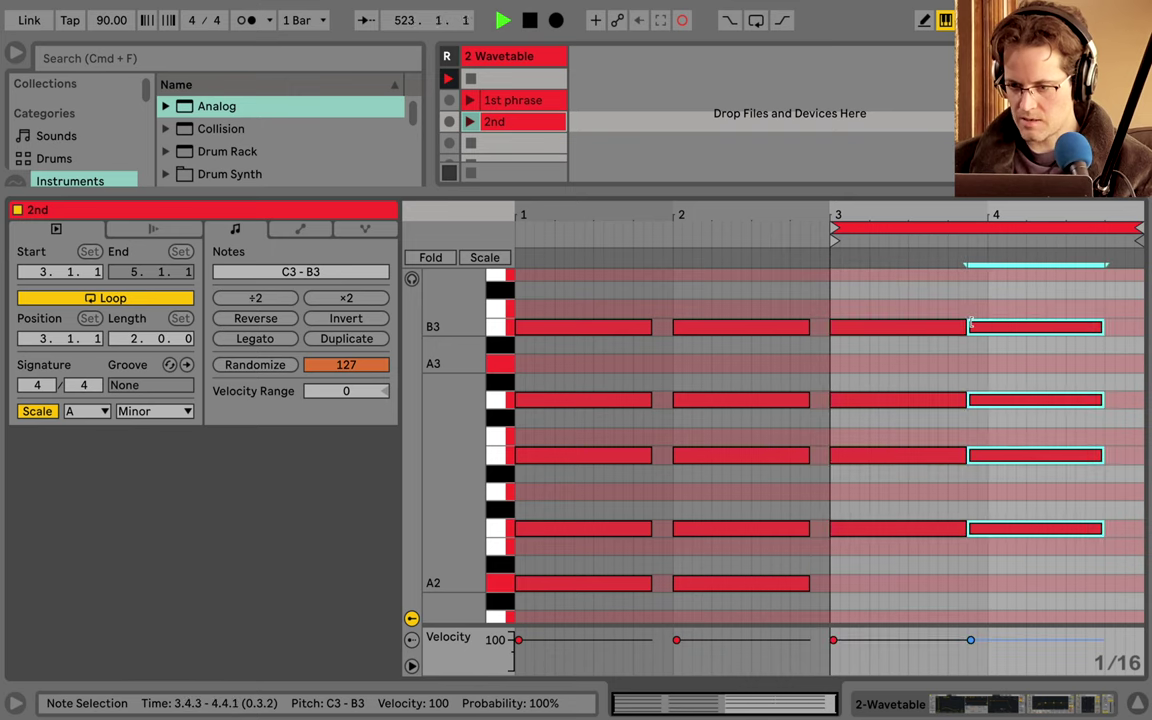
key(Right)
key(Right)
key(Right)
key(Left)
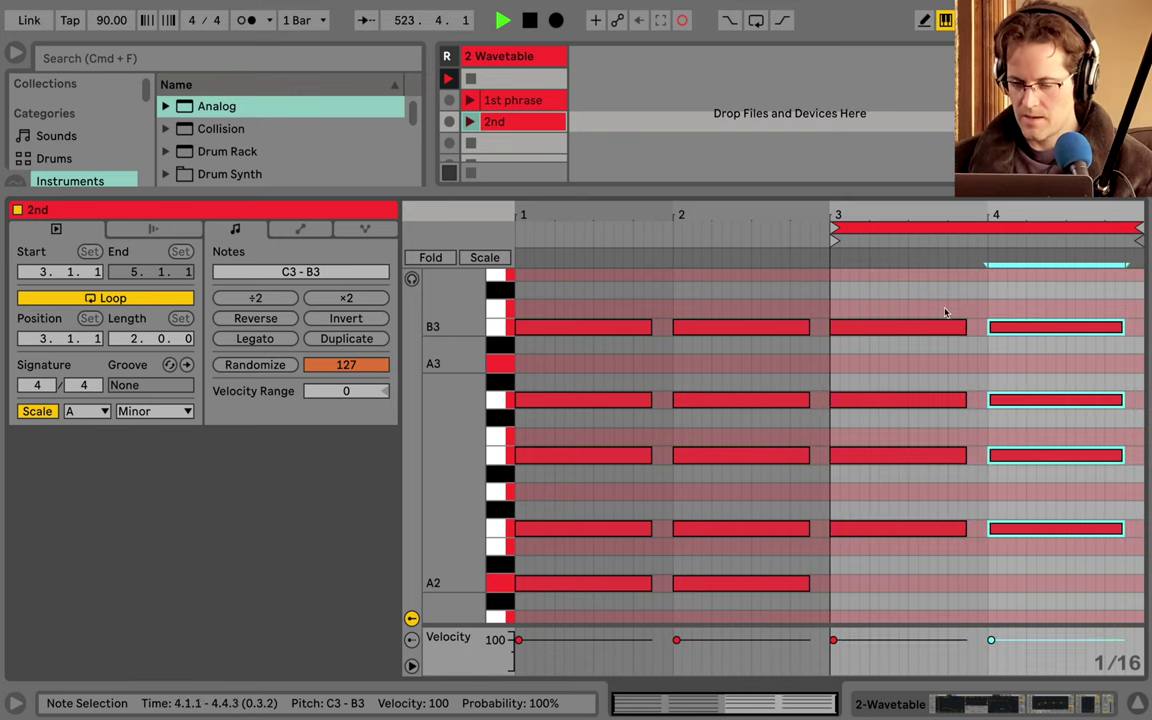
Extend the 2nd clip's loop back to bar 1, and play it and the 1st phrase clip in turn to compare them.
click(834, 229)
drag(834, 229, 522, 229)
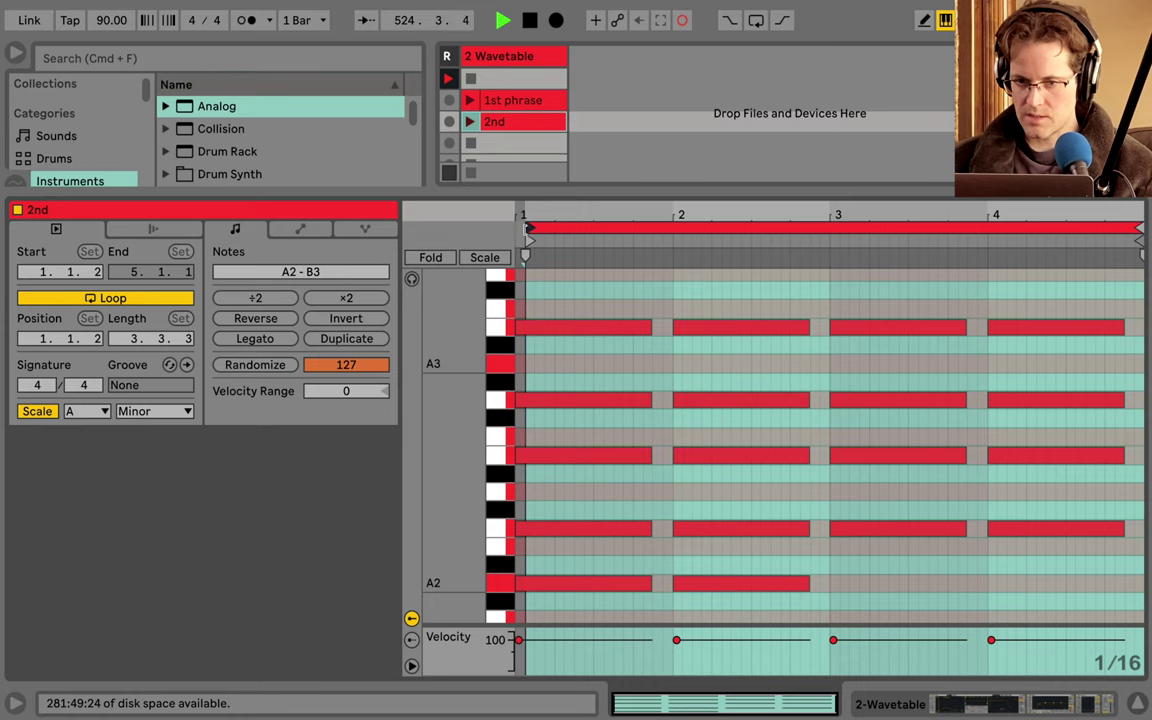
click(470, 121)
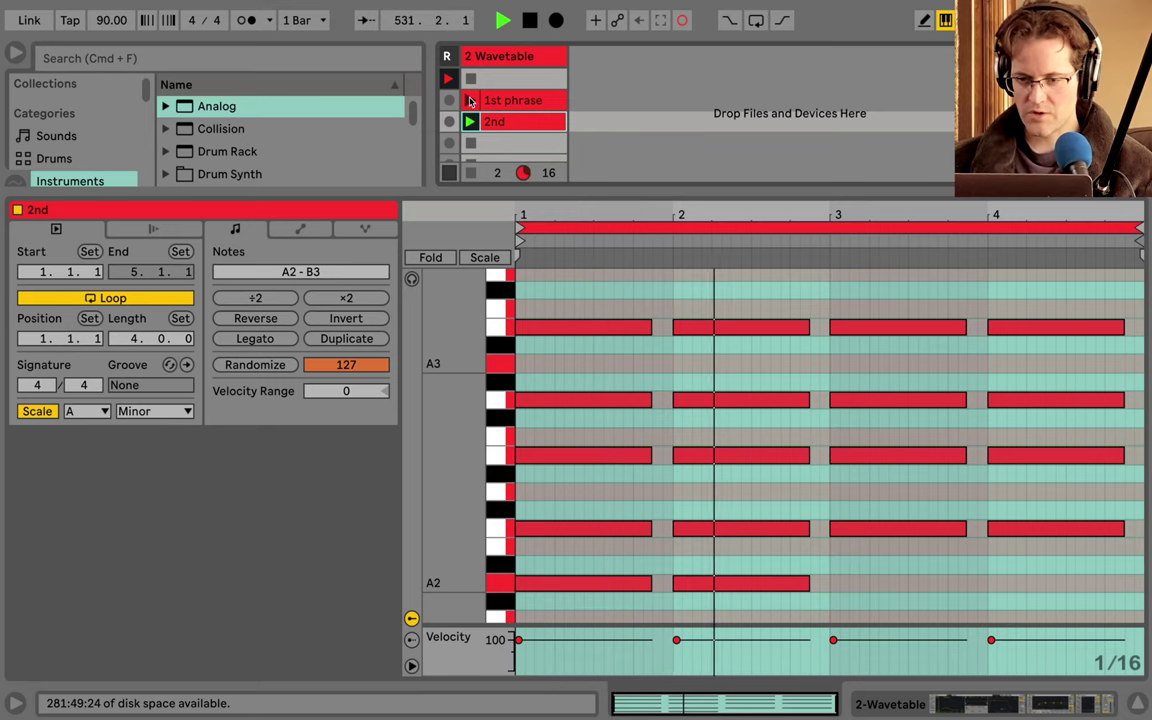
click(471, 101)
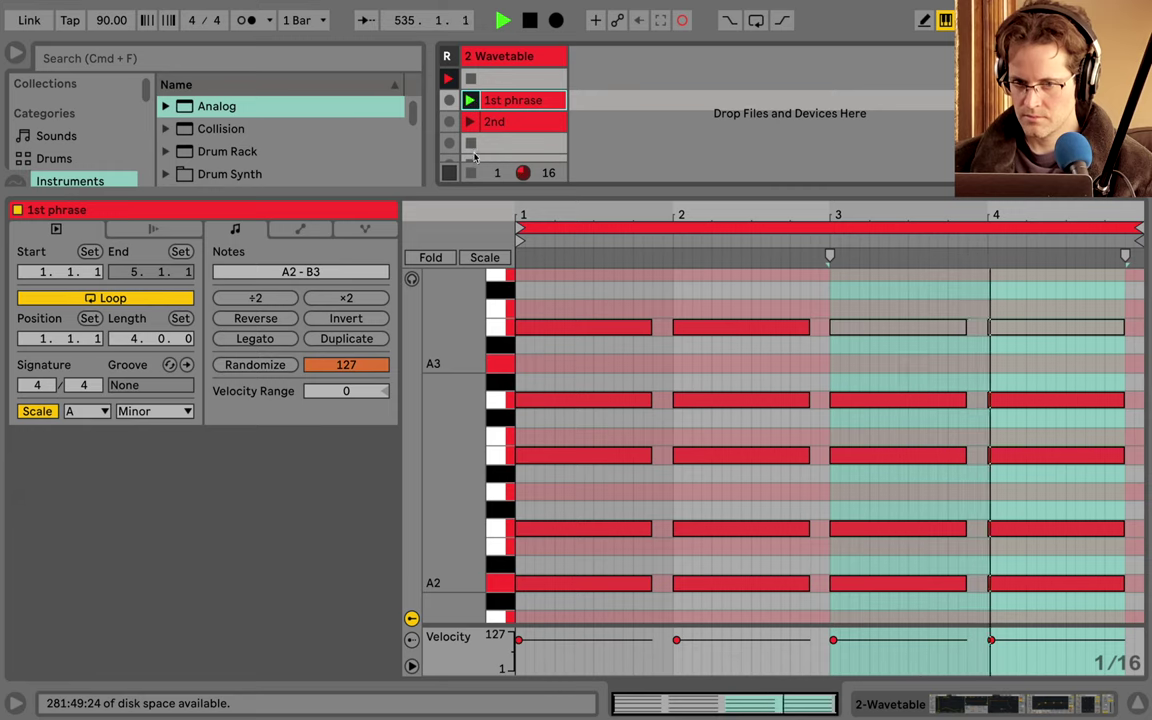
click(472, 144)
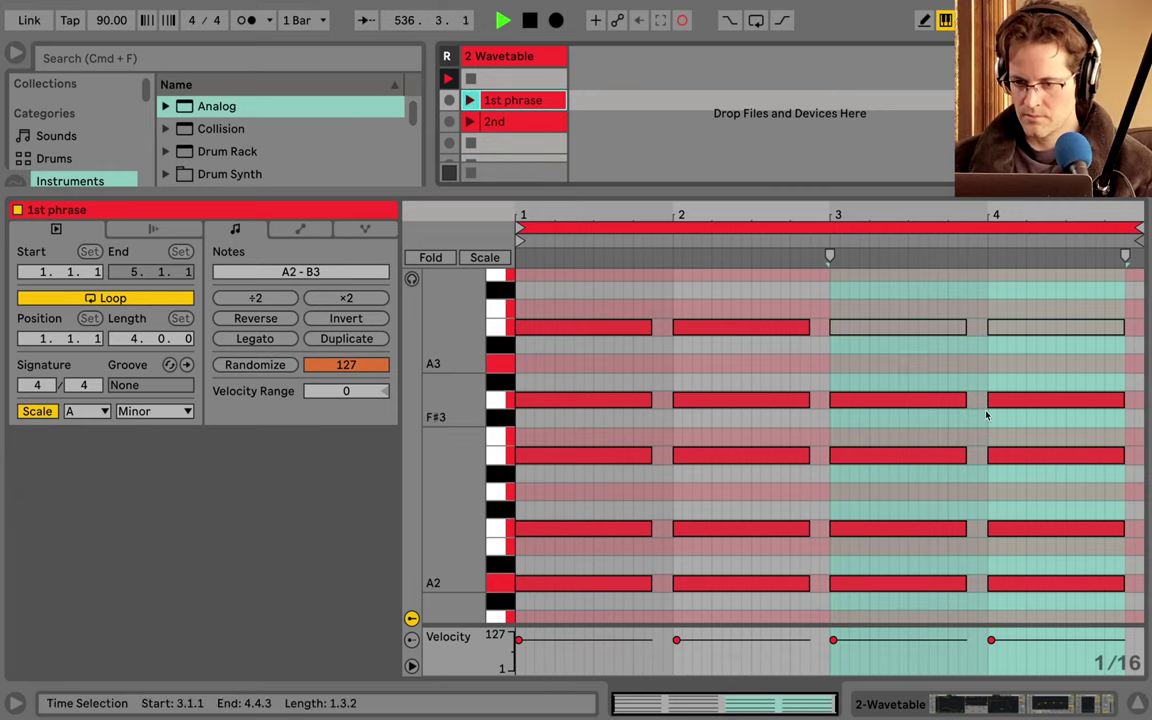
Deactivate the G3 notes in bars 3 and 4 of the 1st phrase clip.
drag(888, 374, 1040, 424)
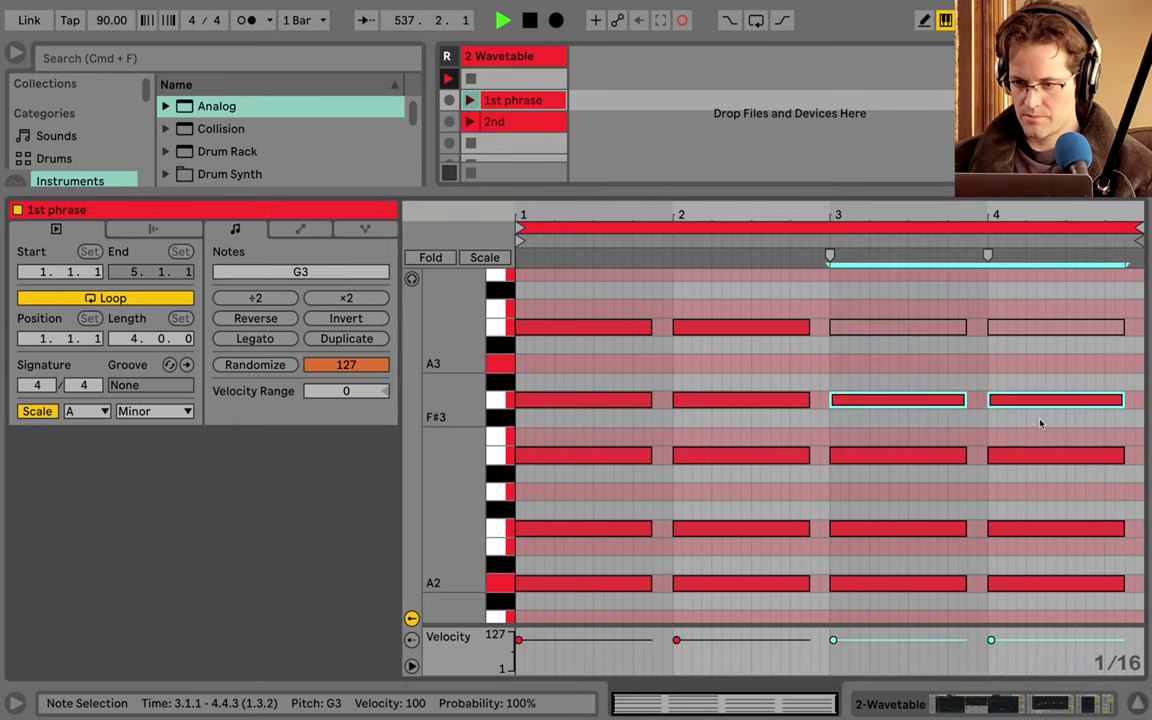
key(0)
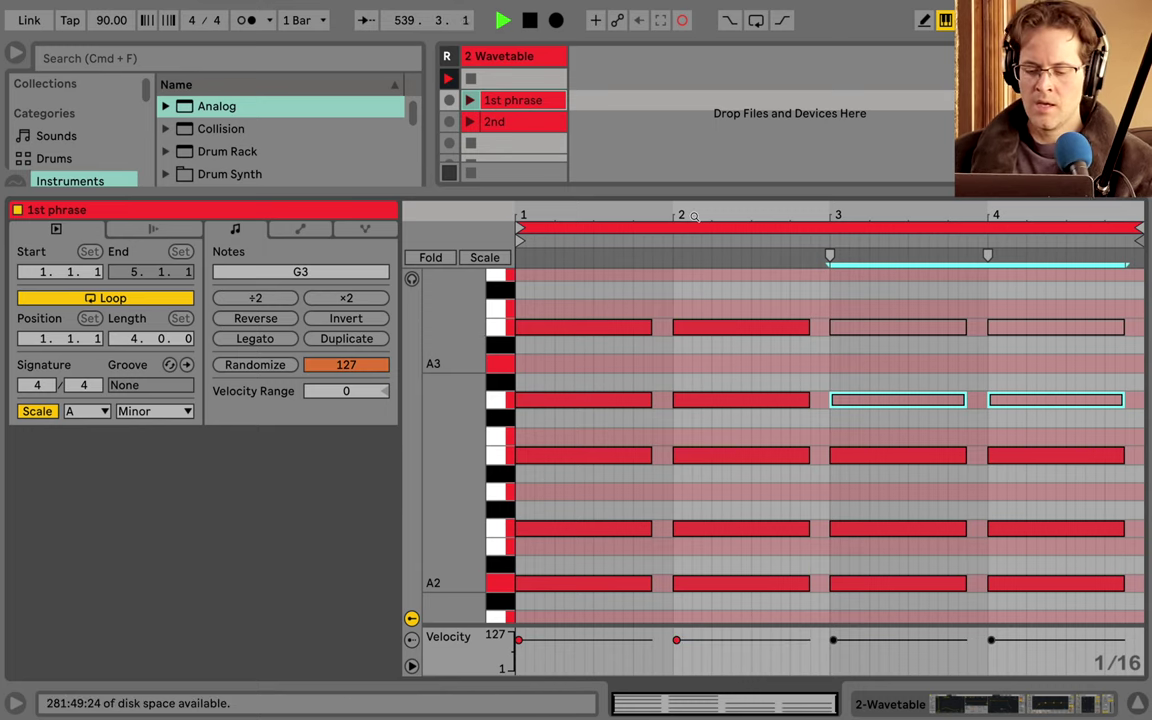
key(super+alt+l)
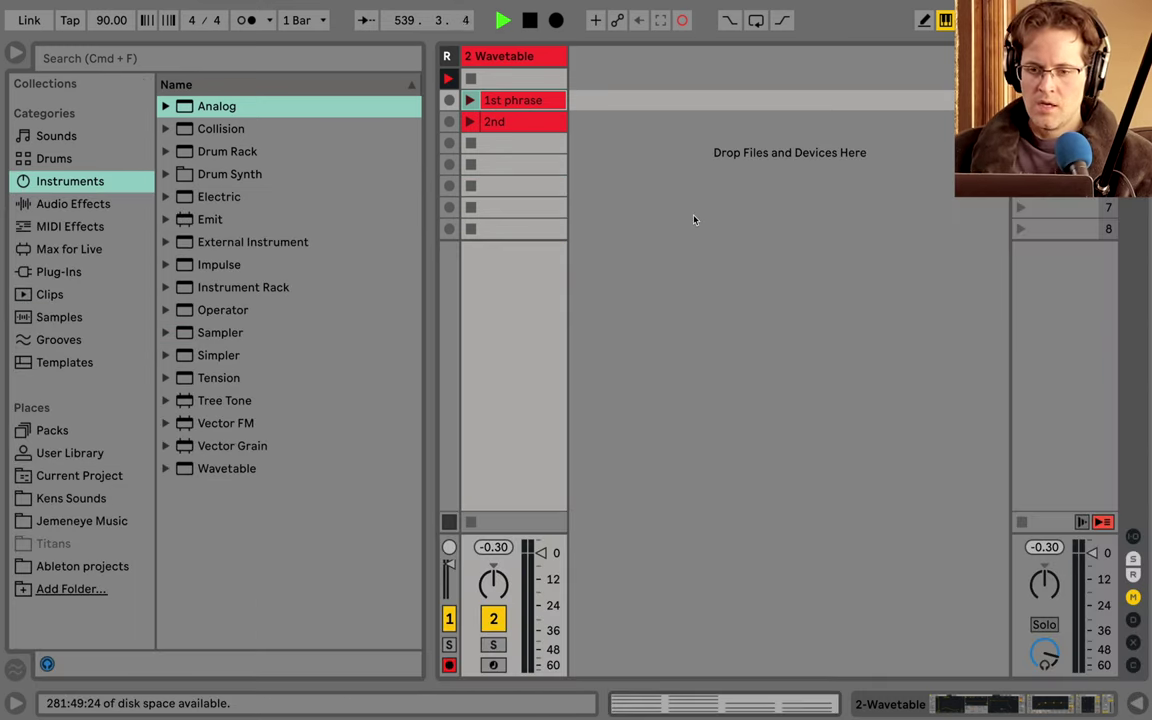
double_click(508, 103)
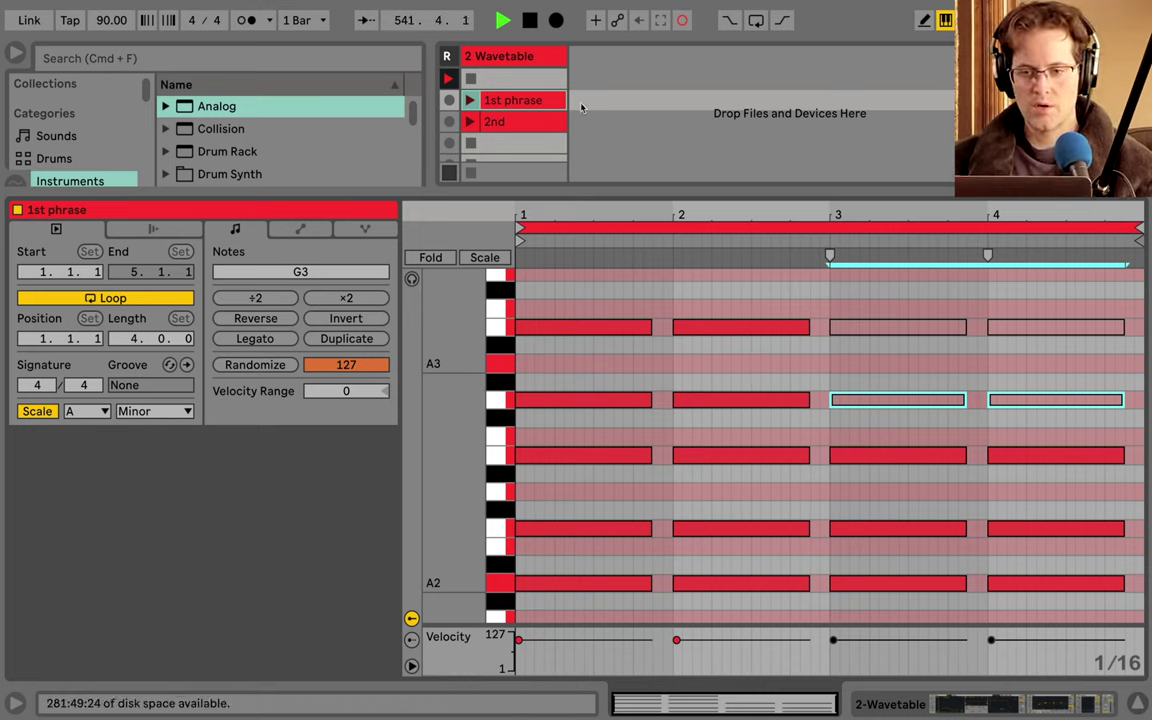
Select the A2 to E3 notes in bar 3 and the A2 to G3 notes in bar 2 of the 1st phrase clip to compare the chords.
click(547, 104)
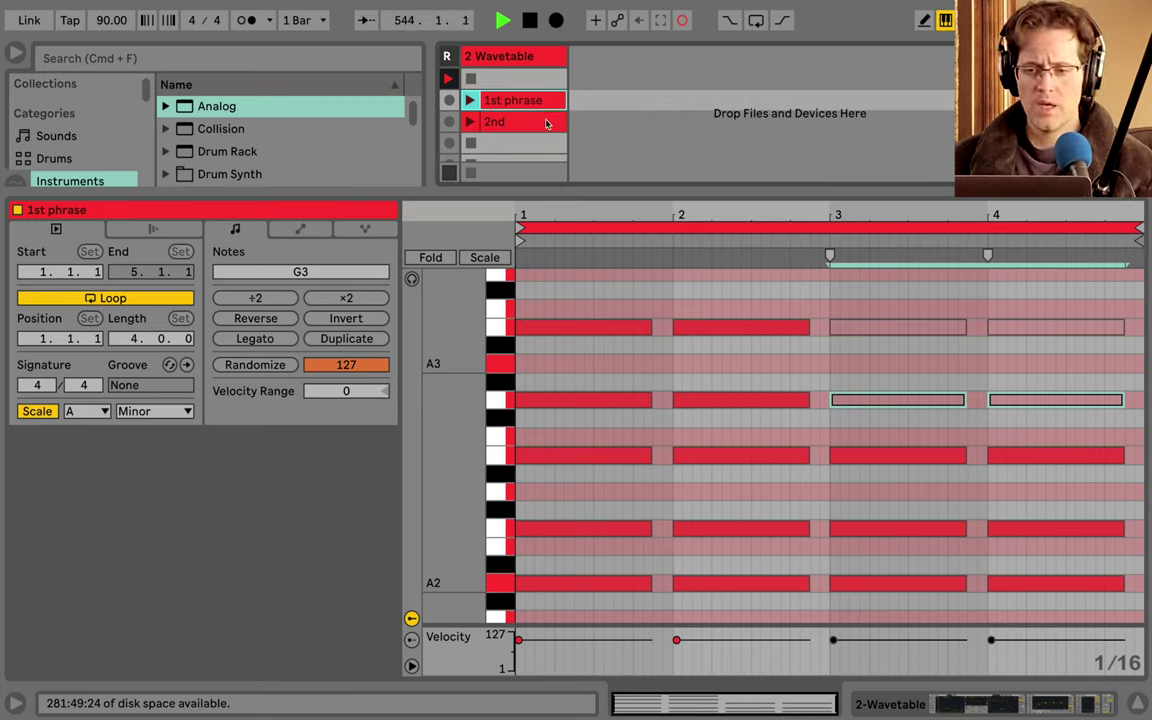
drag(558, 300, 683, 357)
drag(556, 290, 573, 291)
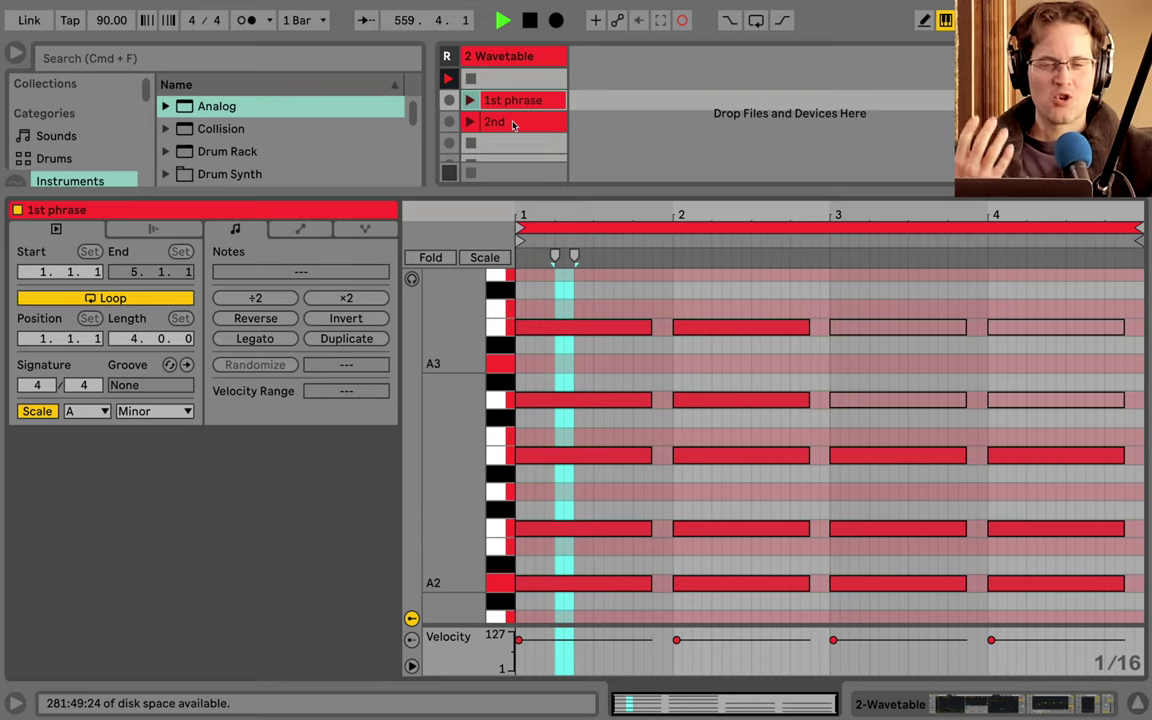
drag(900, 437, 889, 604)
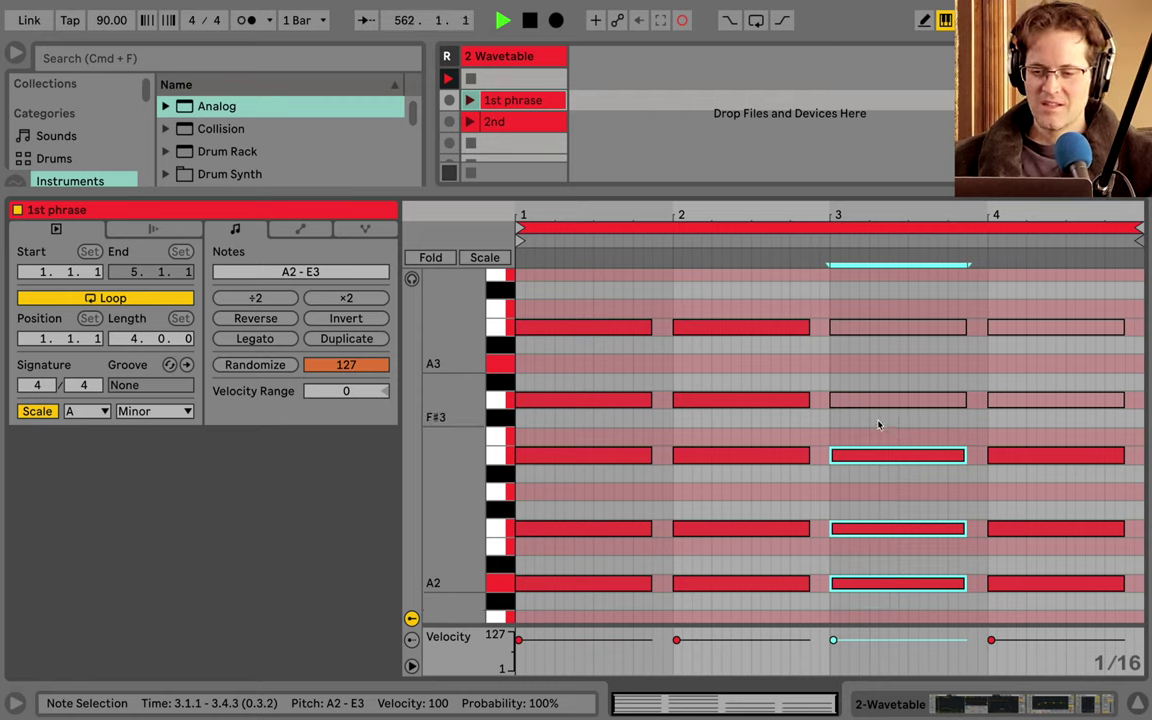
drag(820, 383, 755, 586)
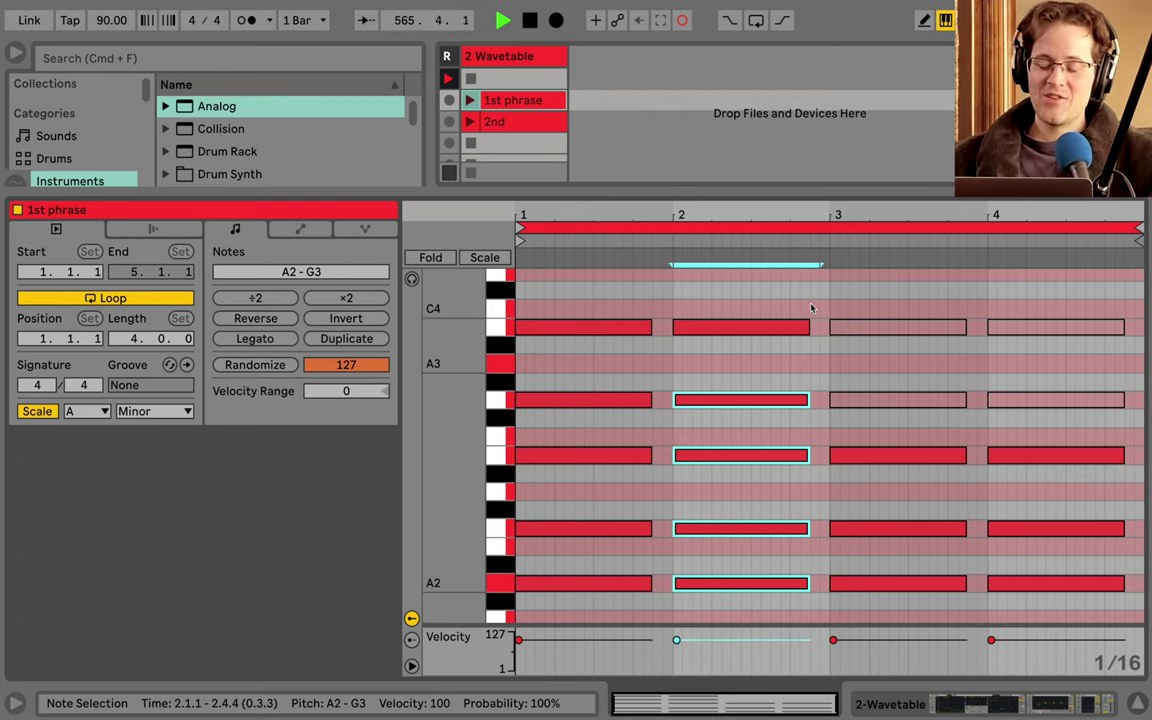
Select the chord notes from A2 to B3 in bar 2 of the 1st phrase clip.
drag(812, 305, 729, 606)
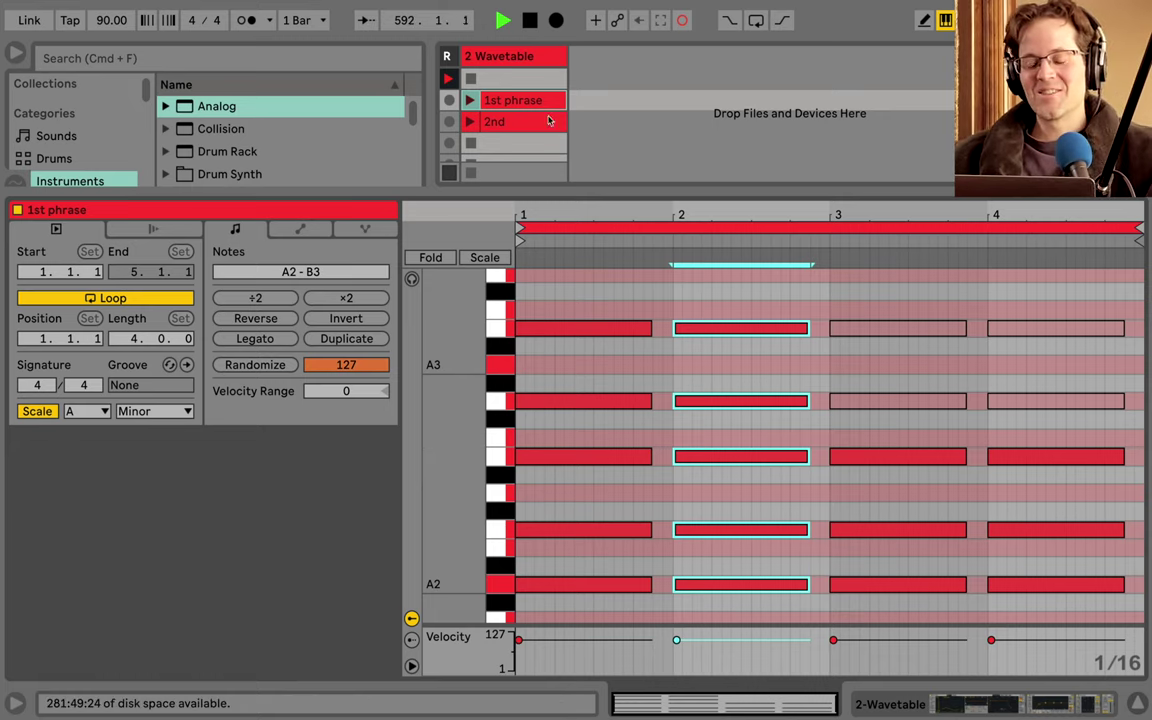
drag(551, 193, 551, 202)
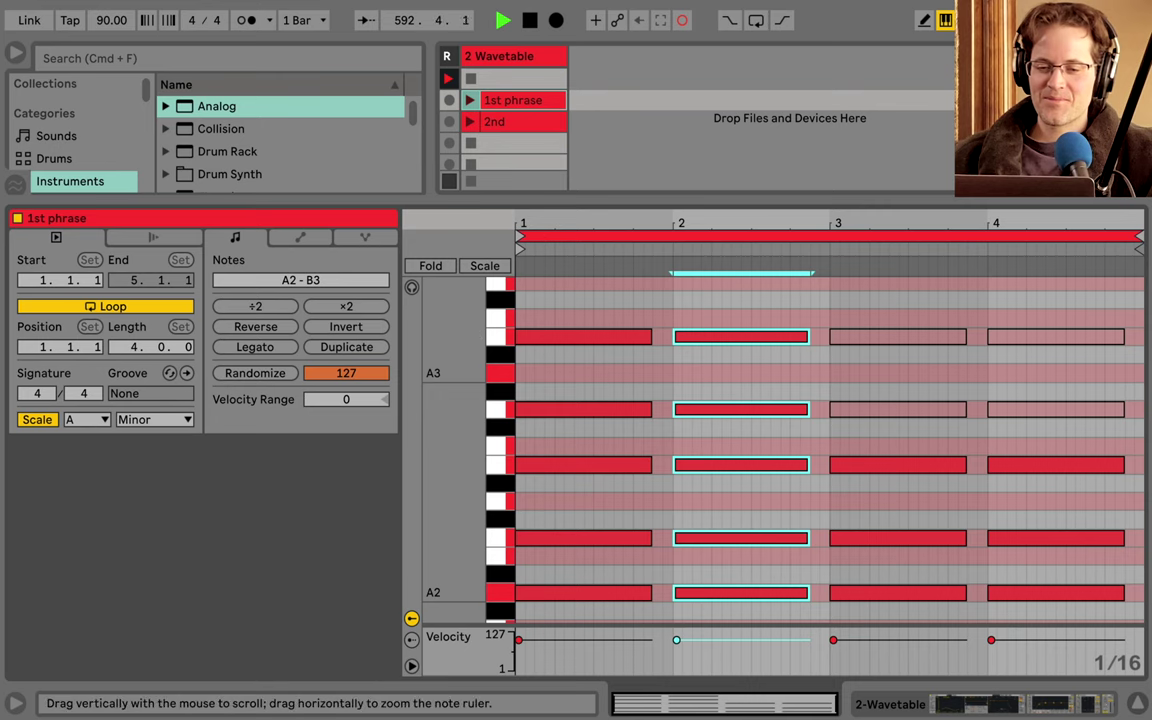
drag(456, 327, 428, 328)
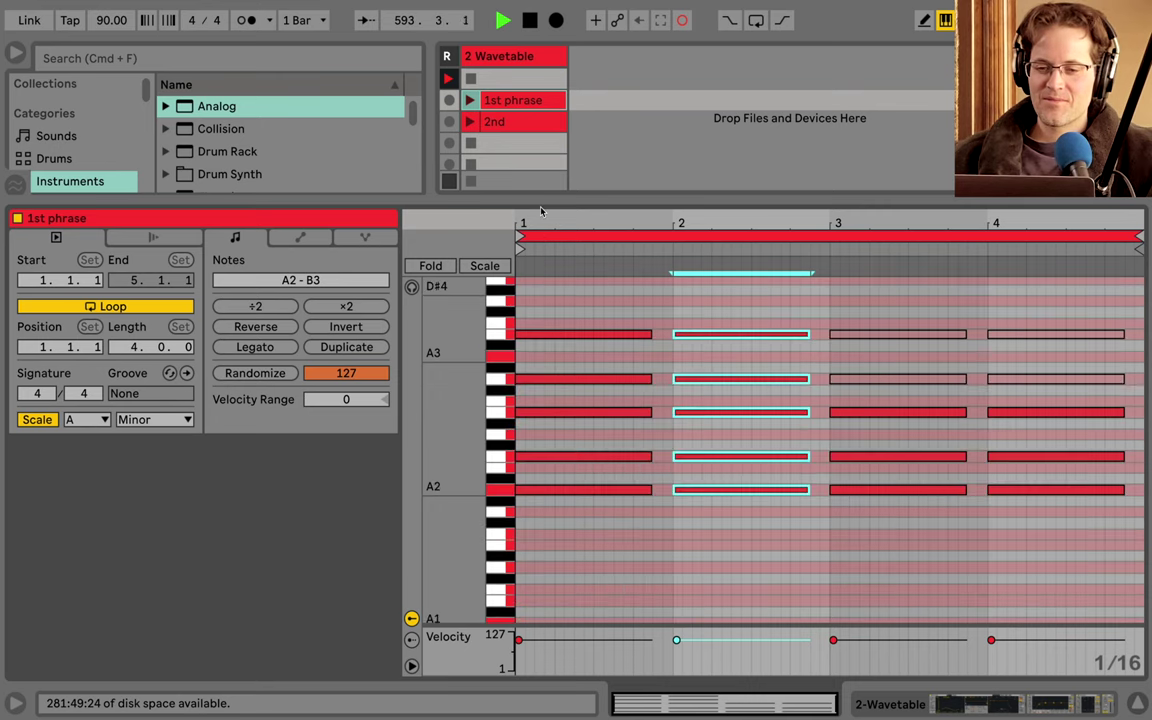
drag(540, 201, 543, 266)
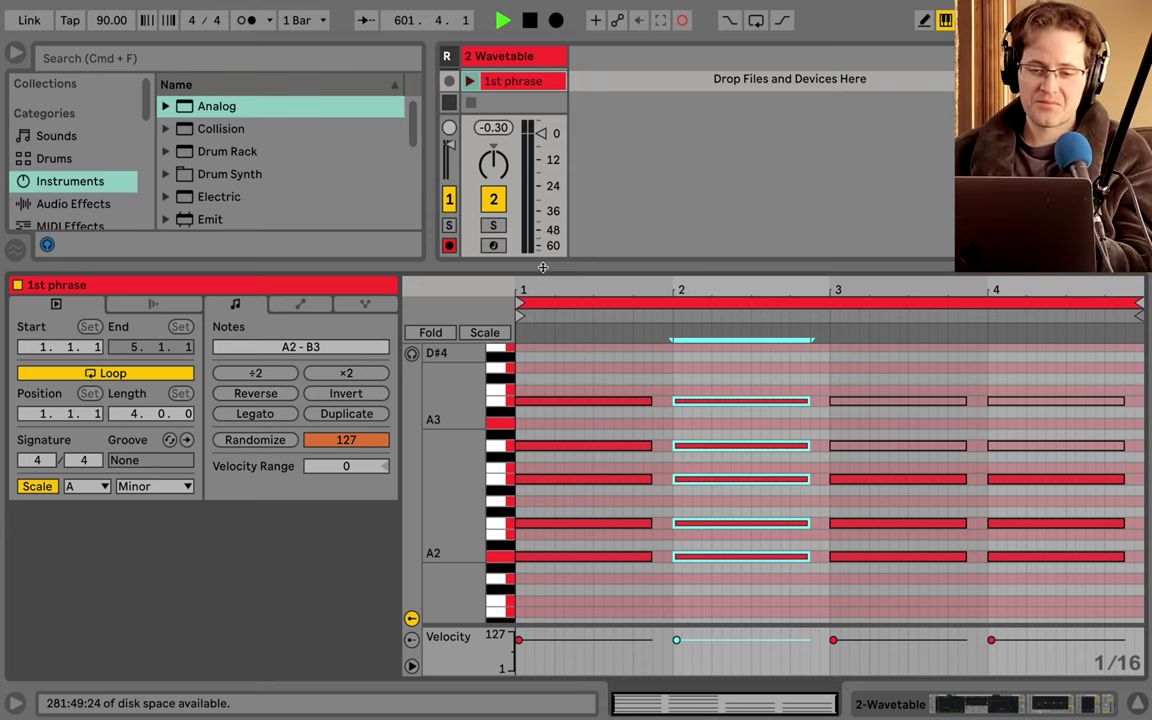
Toggle the 1st phrase clip's scale highlighting off and on, and look through the available scale types while keeping A Minor.
click(38, 487)
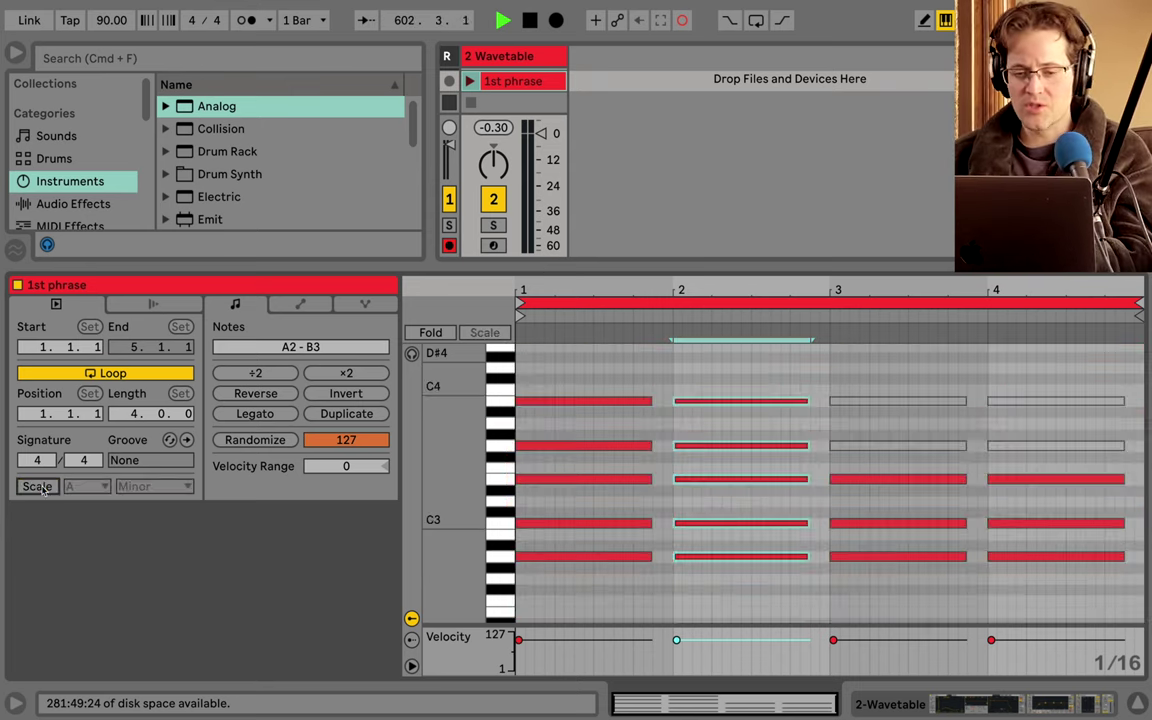
click(40, 487)
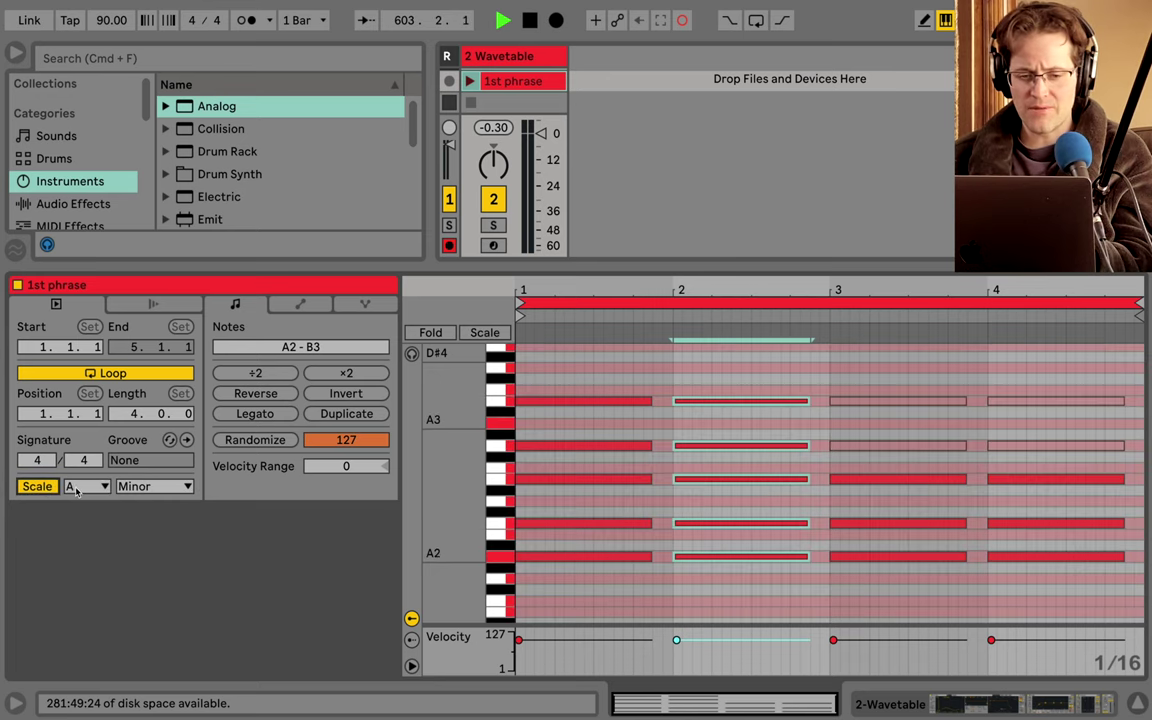
click(135, 486)
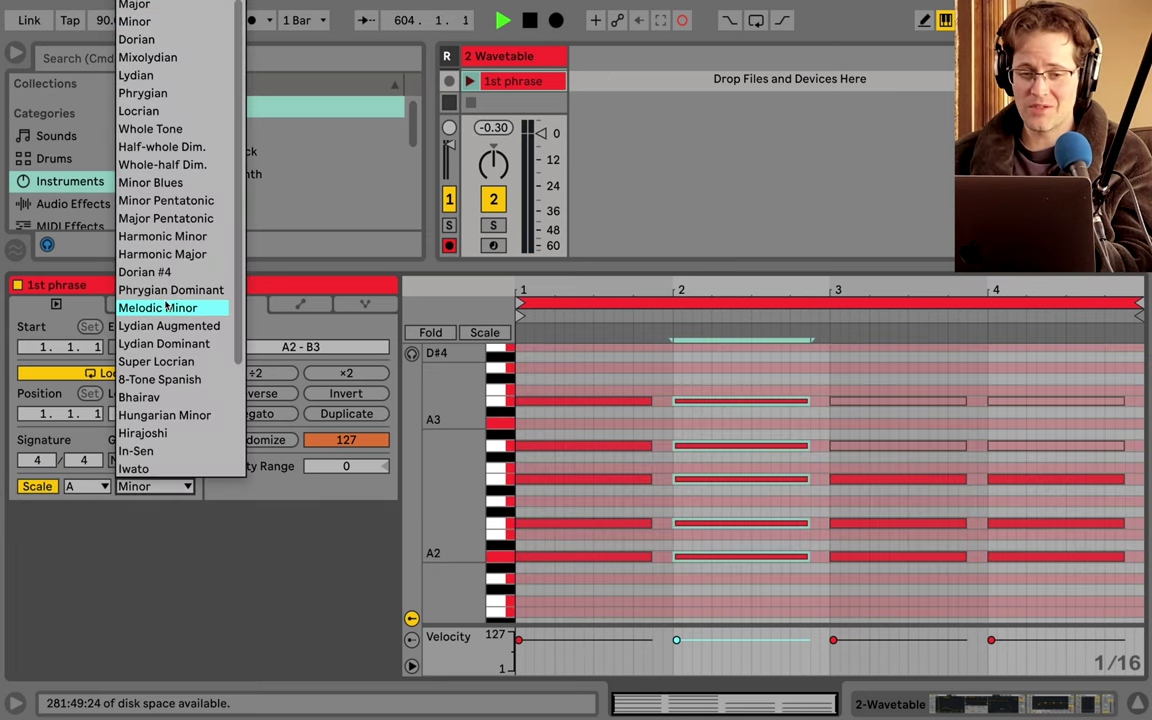
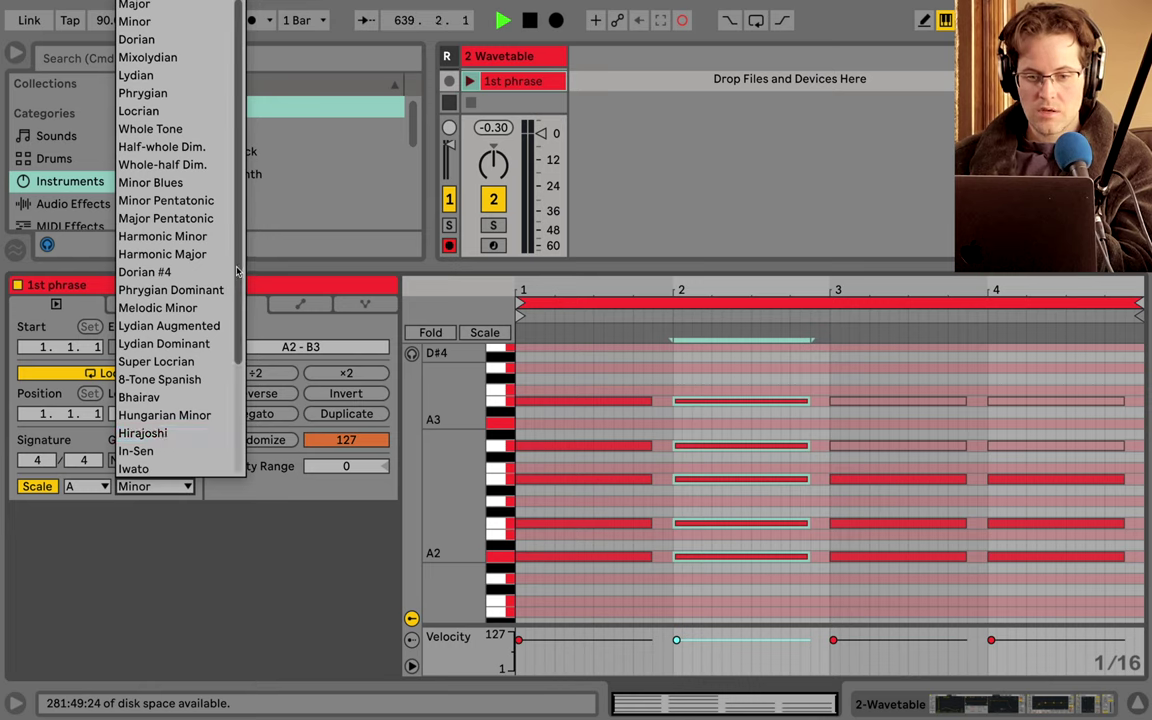
scroll(185, 380, down, 3)
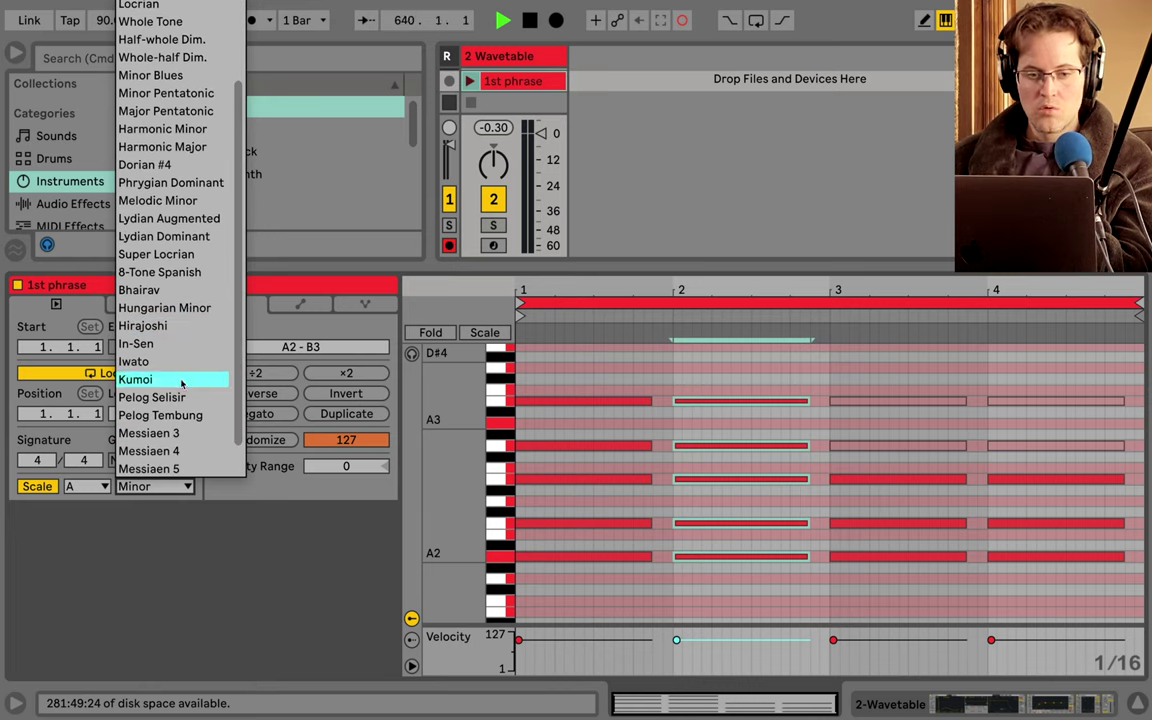
scroll(240, 355, up, 1)
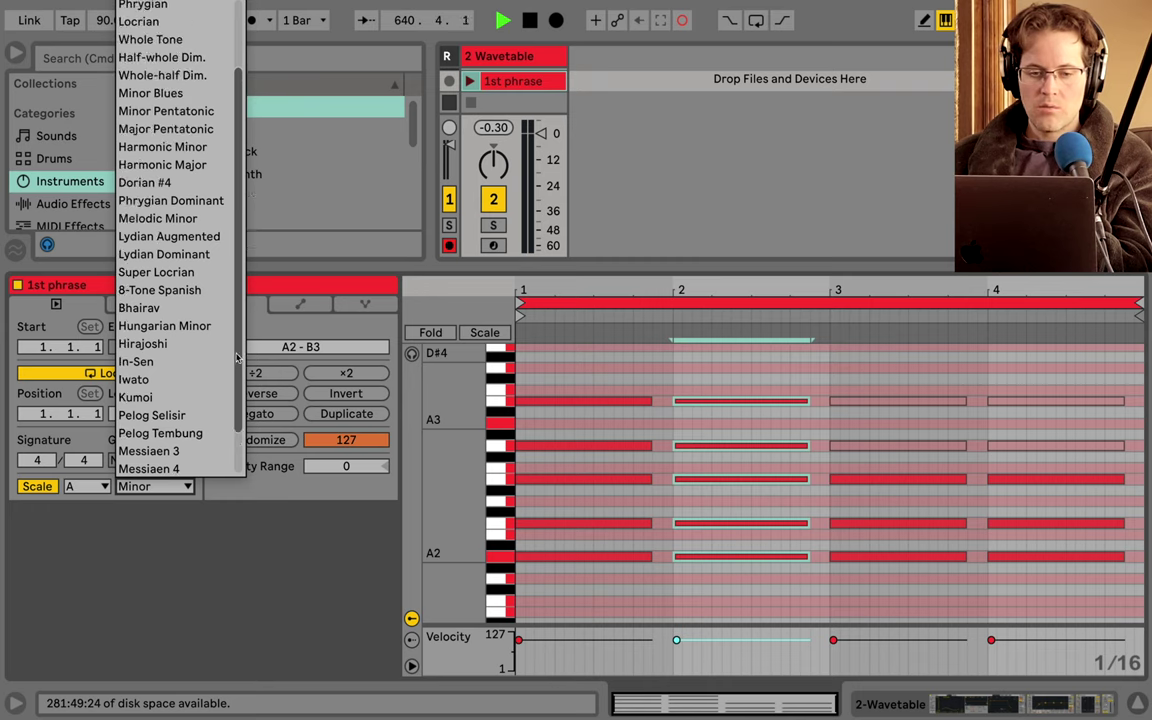
scroll(240, 350, down, 2)
scroll(240, 340, up, 5)
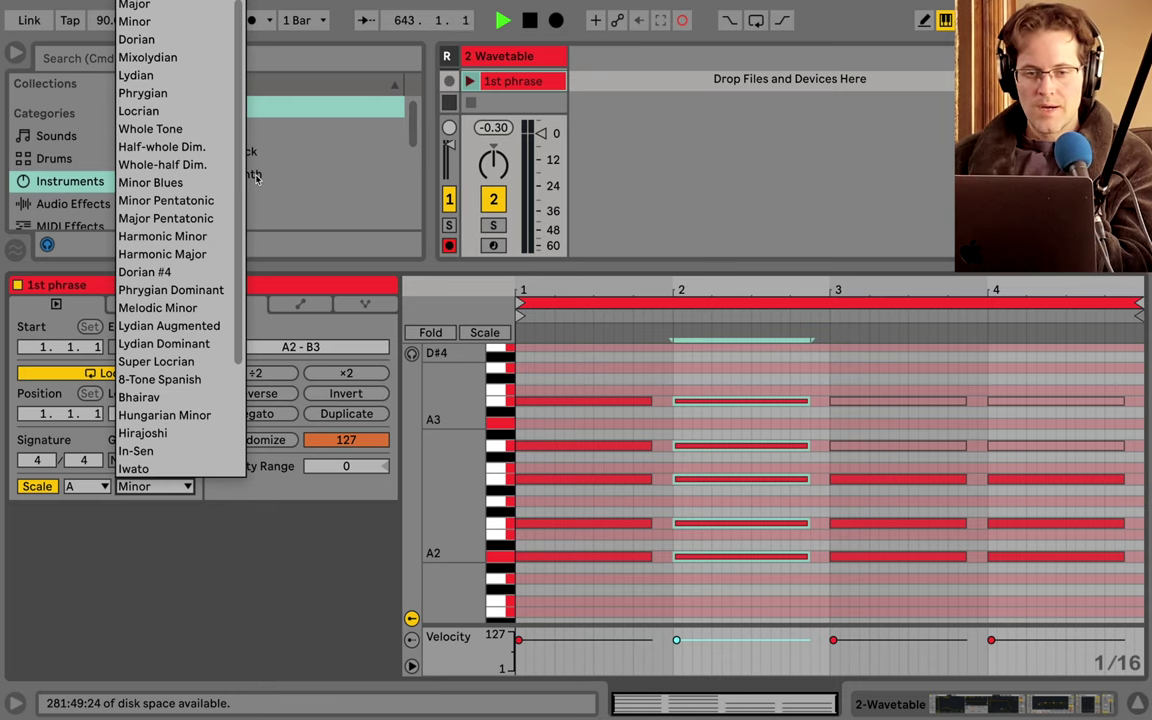
click(589, 286)
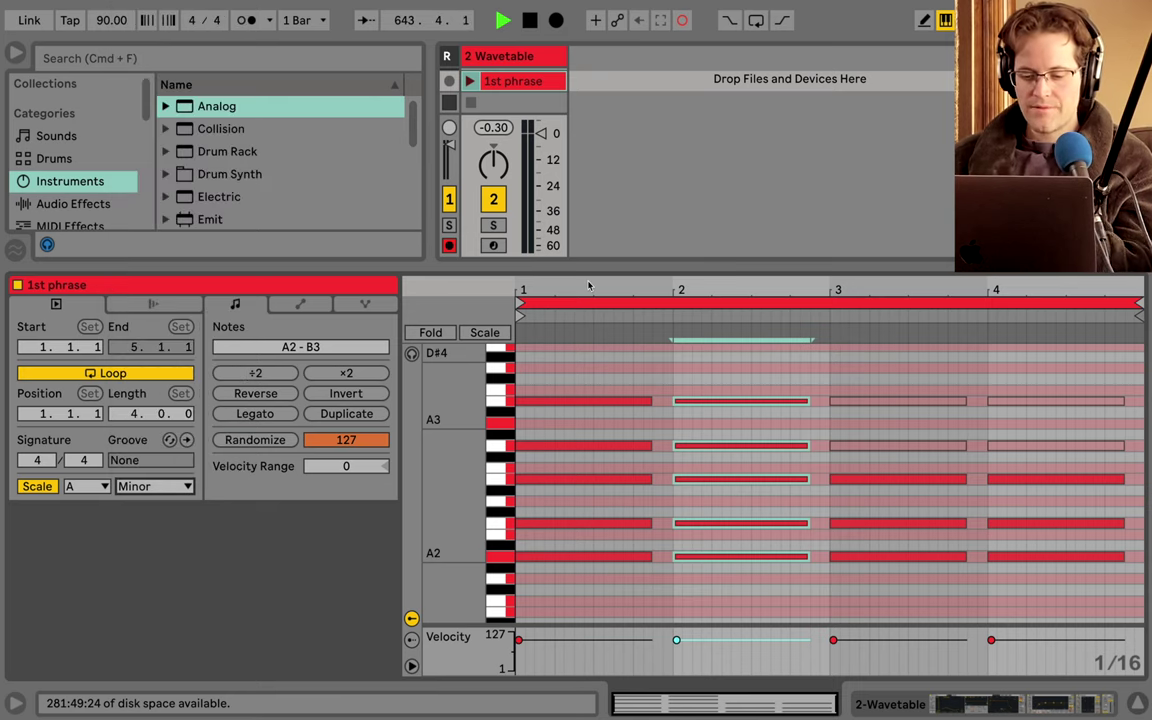
Insert a new MIDI track beside the Wavetable track and colour it lime green.
double_click(677, 263)
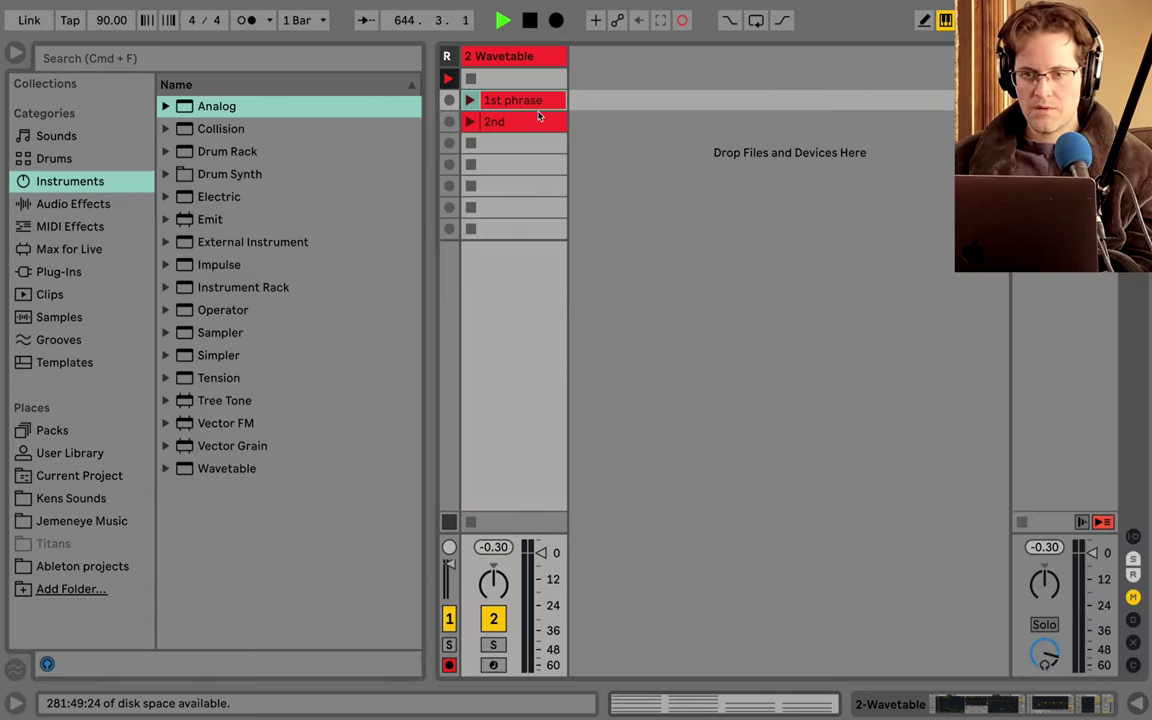
double_click(524, 57)
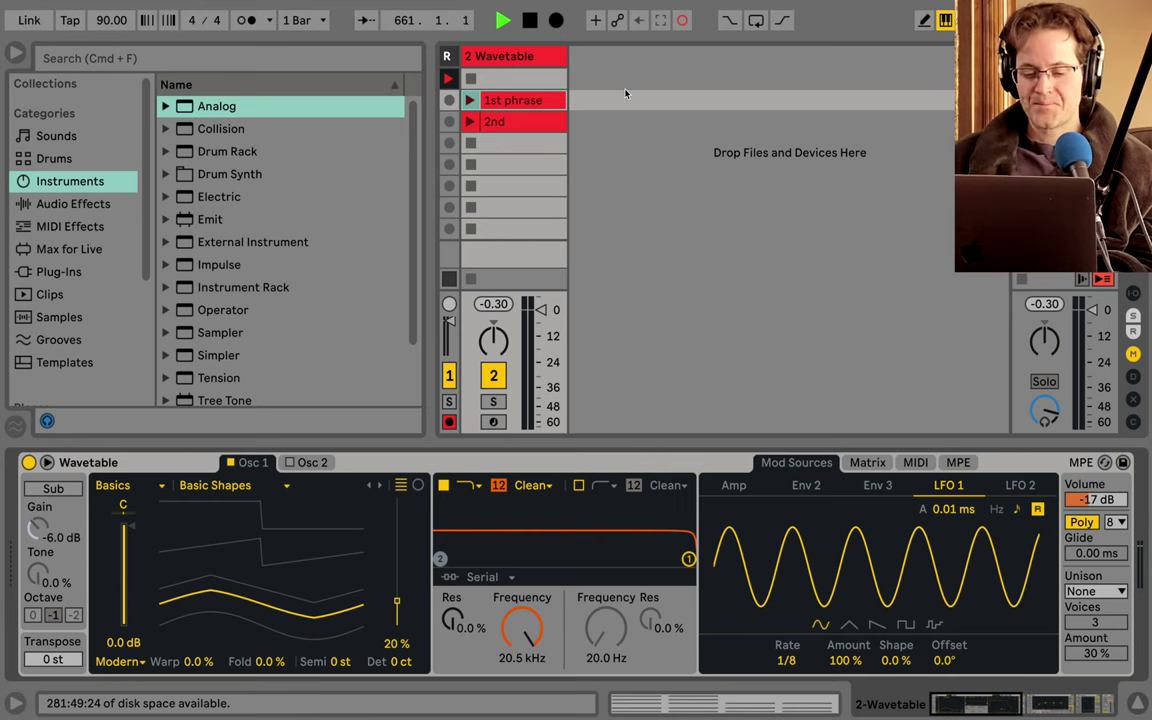
key(super+shift+t)
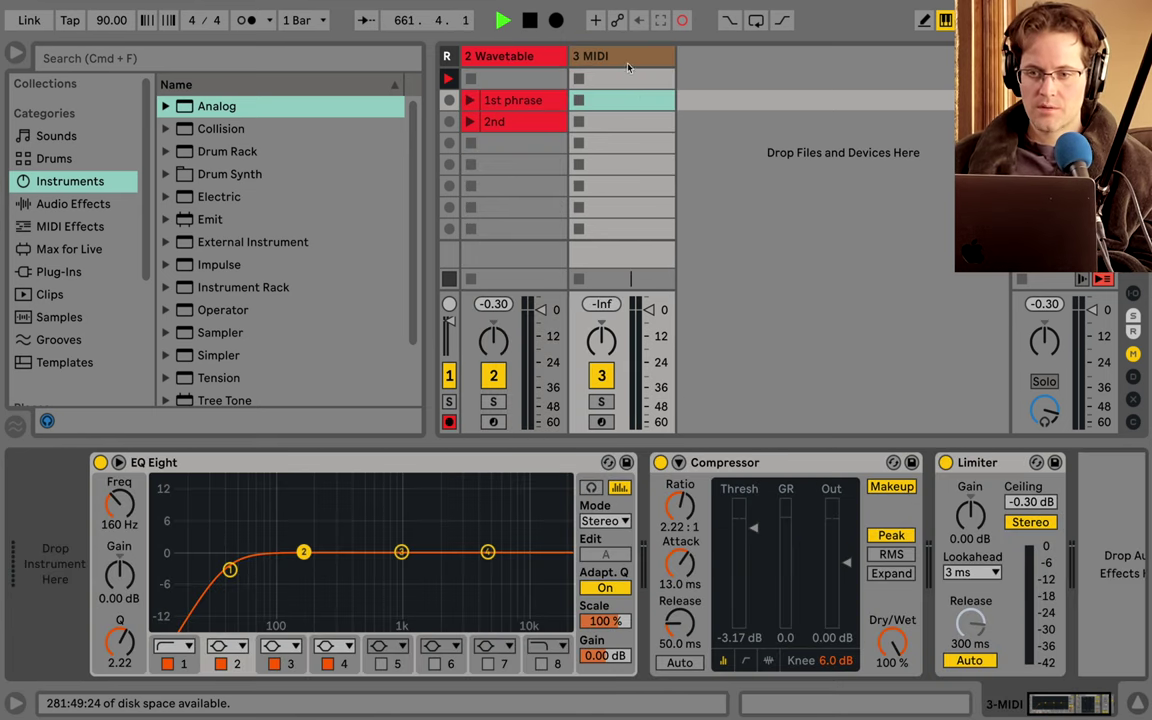
right_click(628, 58)
click(711, 329)
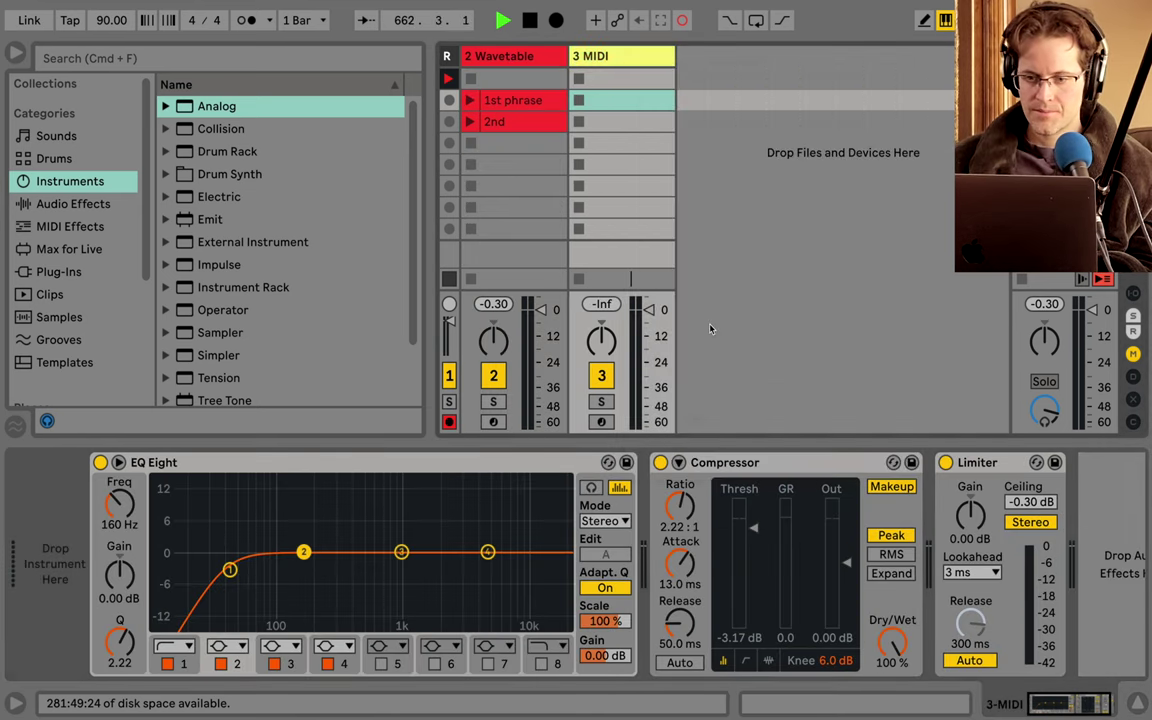
right_click(634, 60)
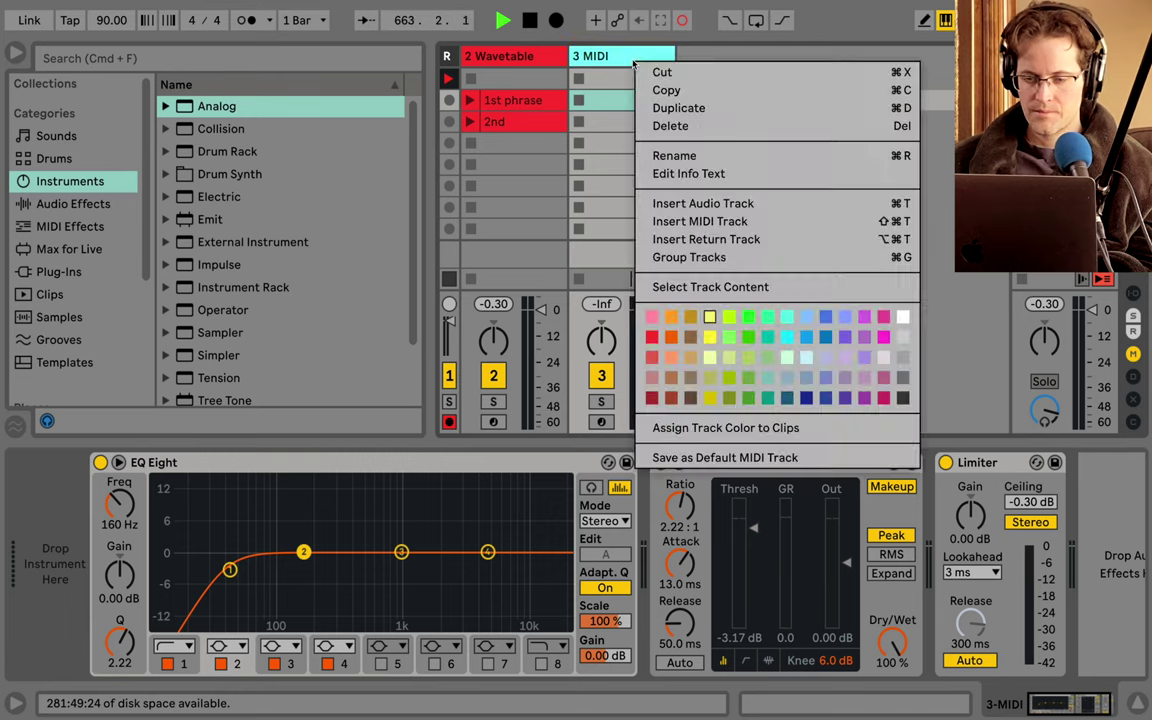
click(731, 317)
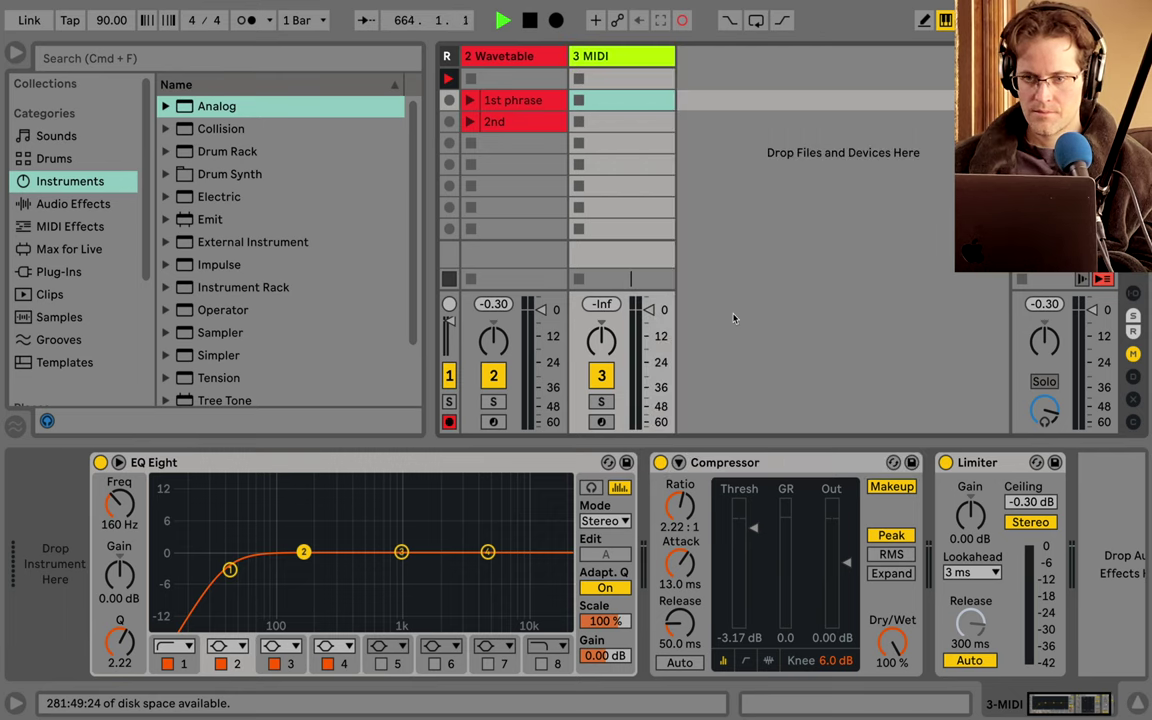
Load a Drum Rack onto the new MIDI track and put the DS Kick drum synth on its C1 pad.
click(207, 152)
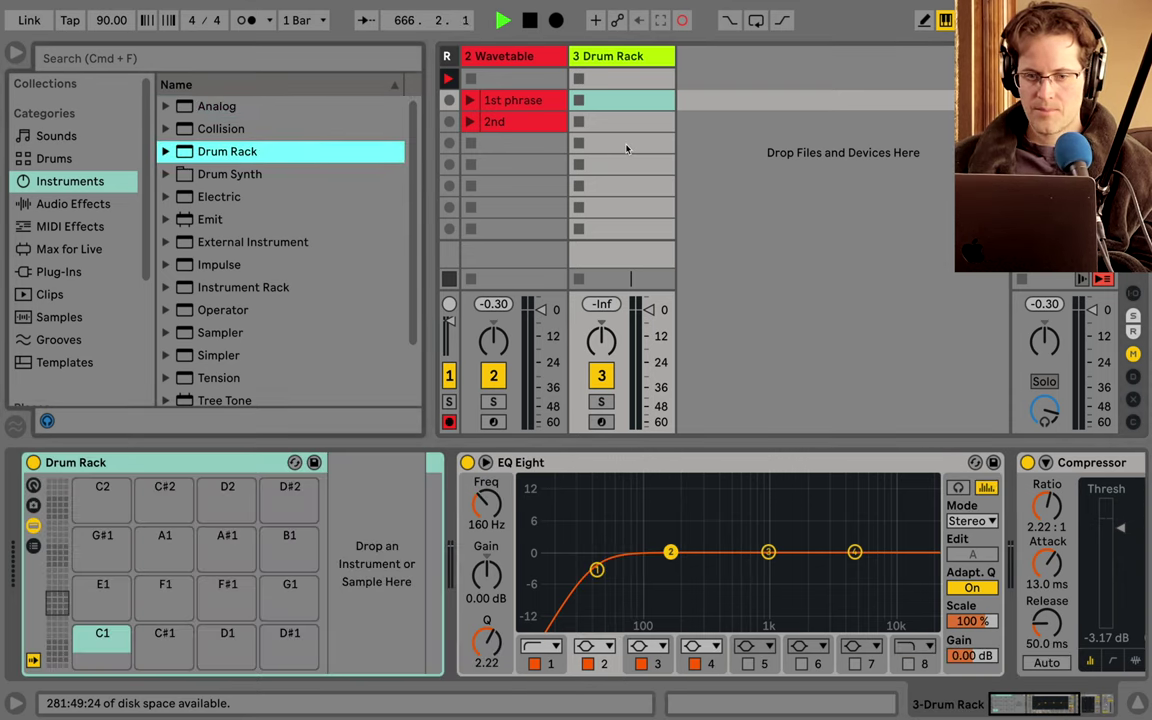
click(195, 176)
click(166, 175)
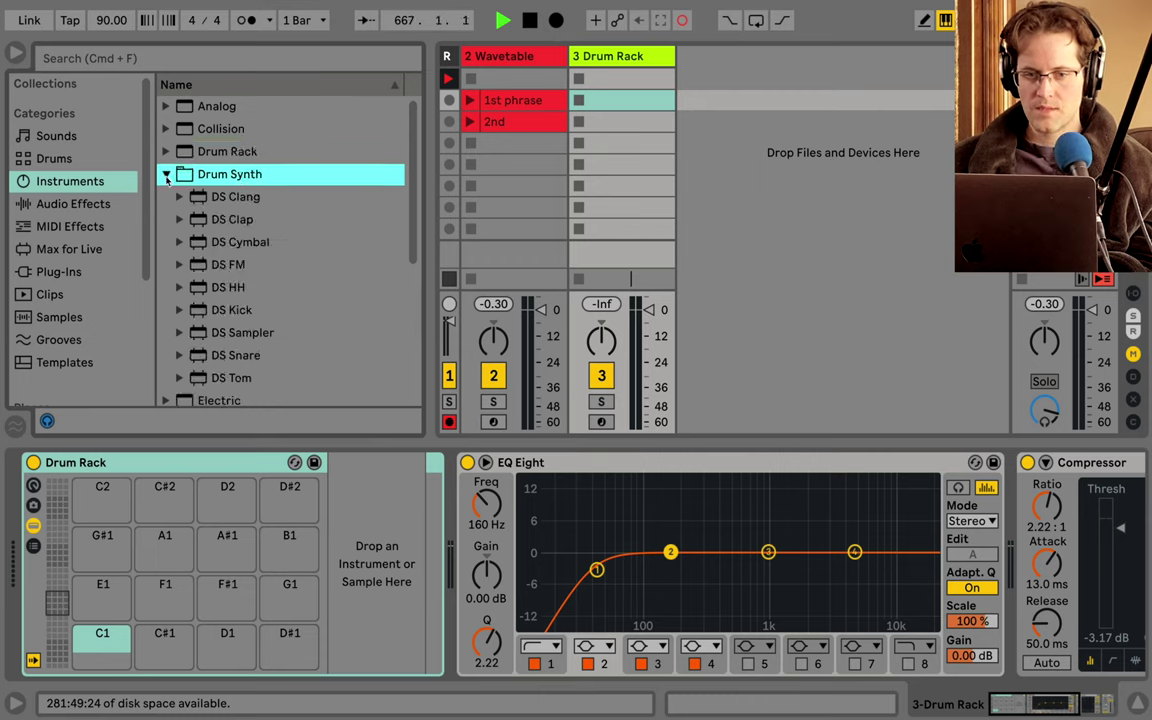
scroll(210, 250, down, 2)
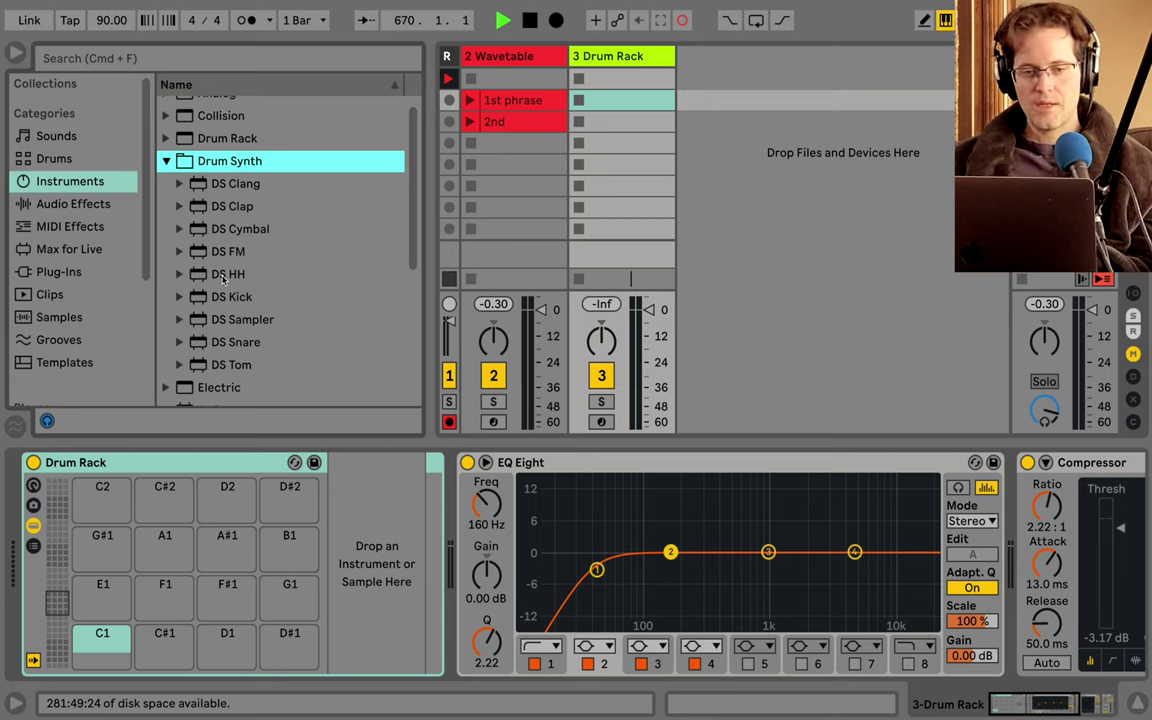
click(167, 162)
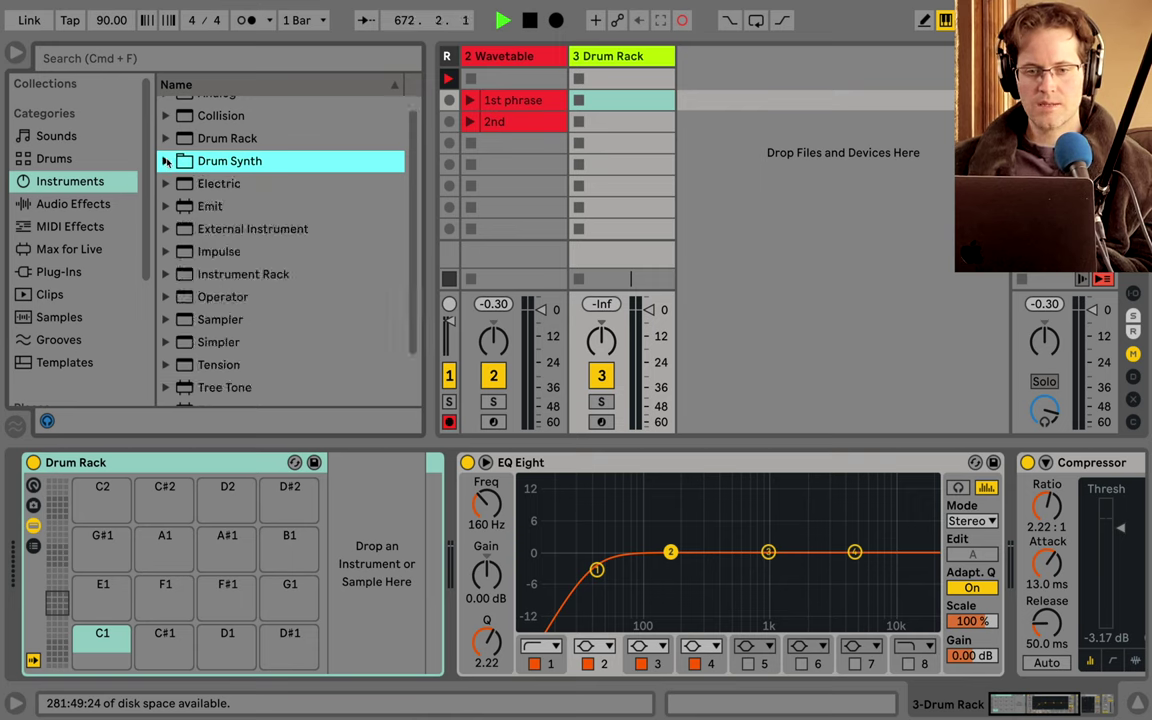
click(167, 162)
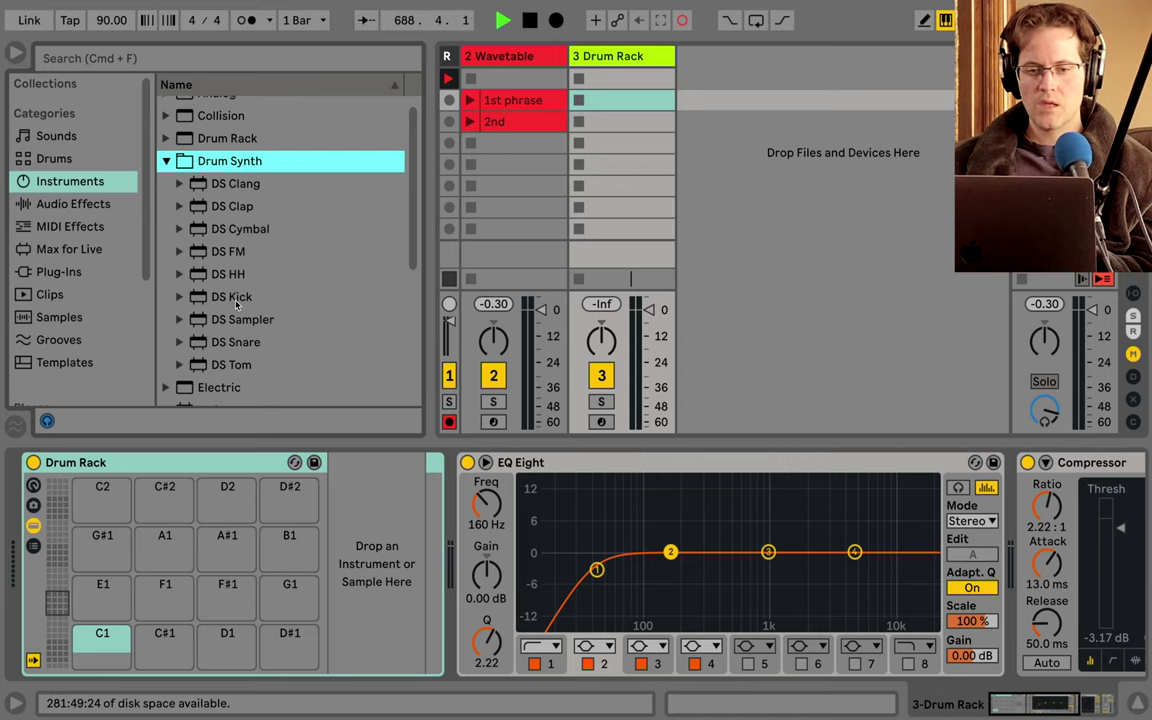
drag(237, 305, 115, 644)
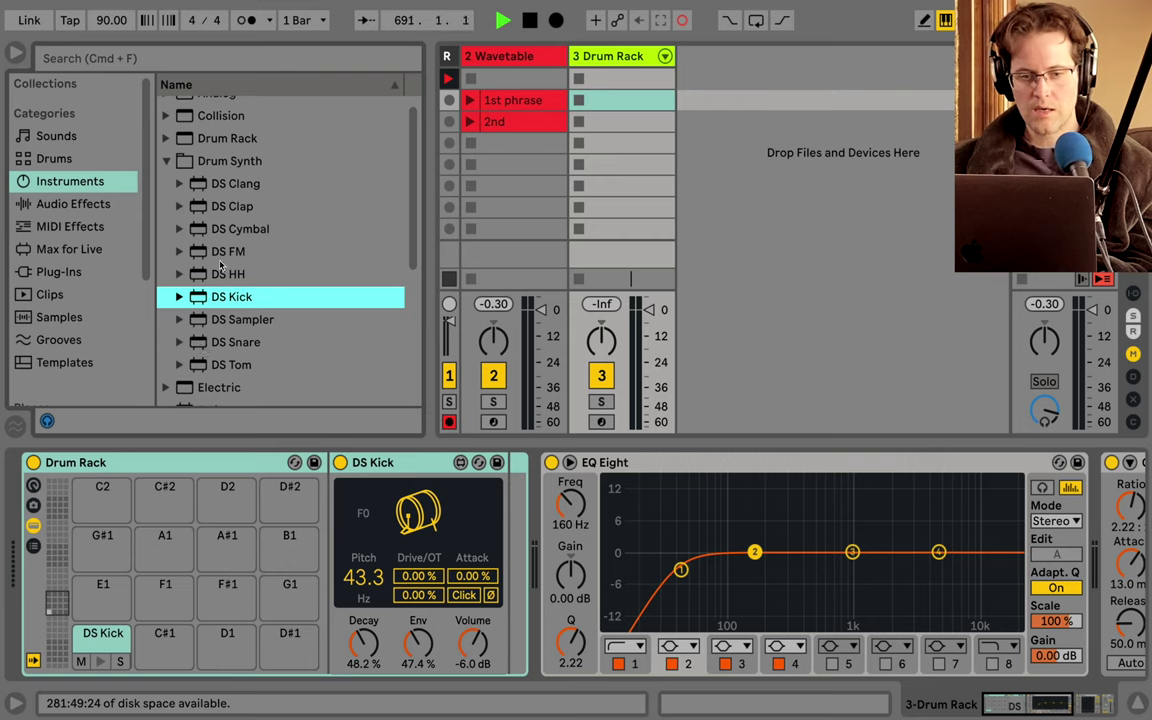
Put the DS Snare drum synth on the Drum Rack's D1 pad.
click(231, 207)
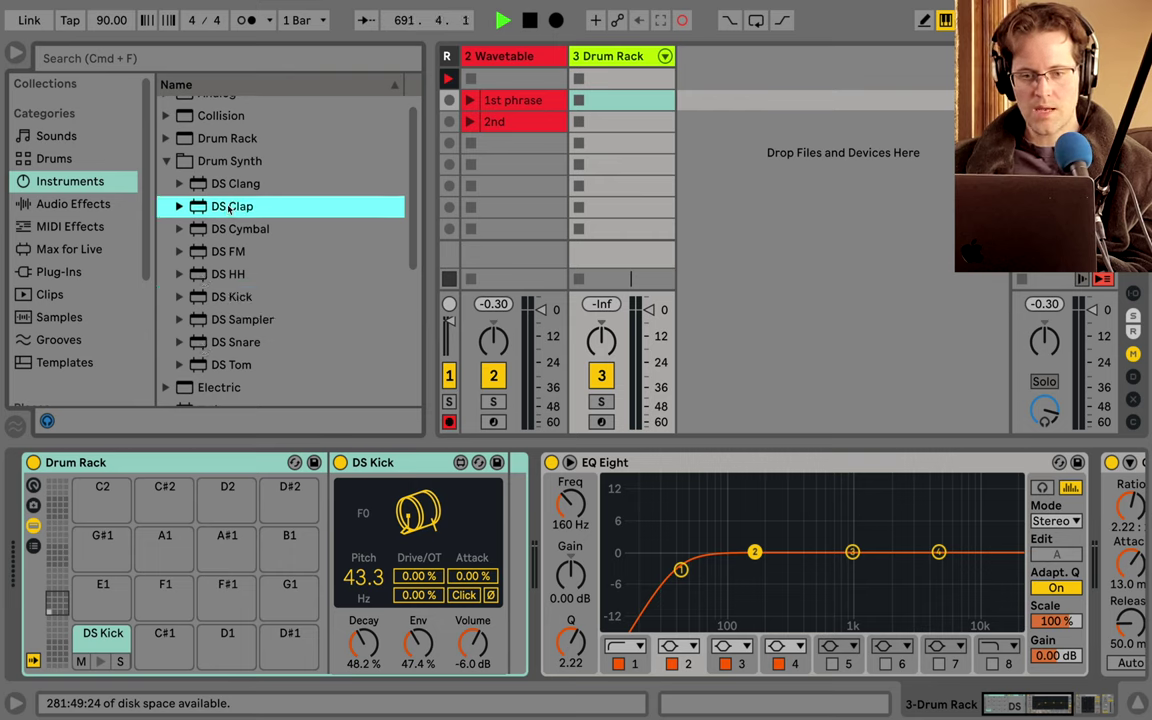
click(224, 343)
drag(223, 347, 229, 651)
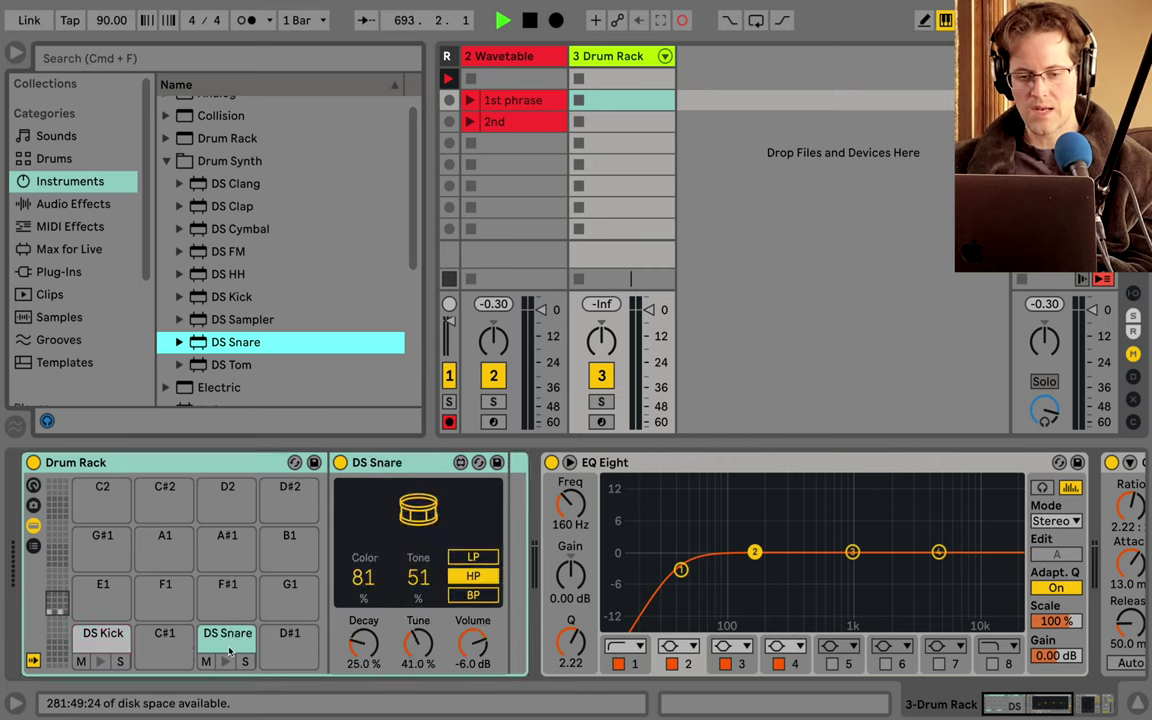
Audition the snare and kick pads, and put the DS HH drum synth on the Drum Rack's E1 pad.
click(226, 661)
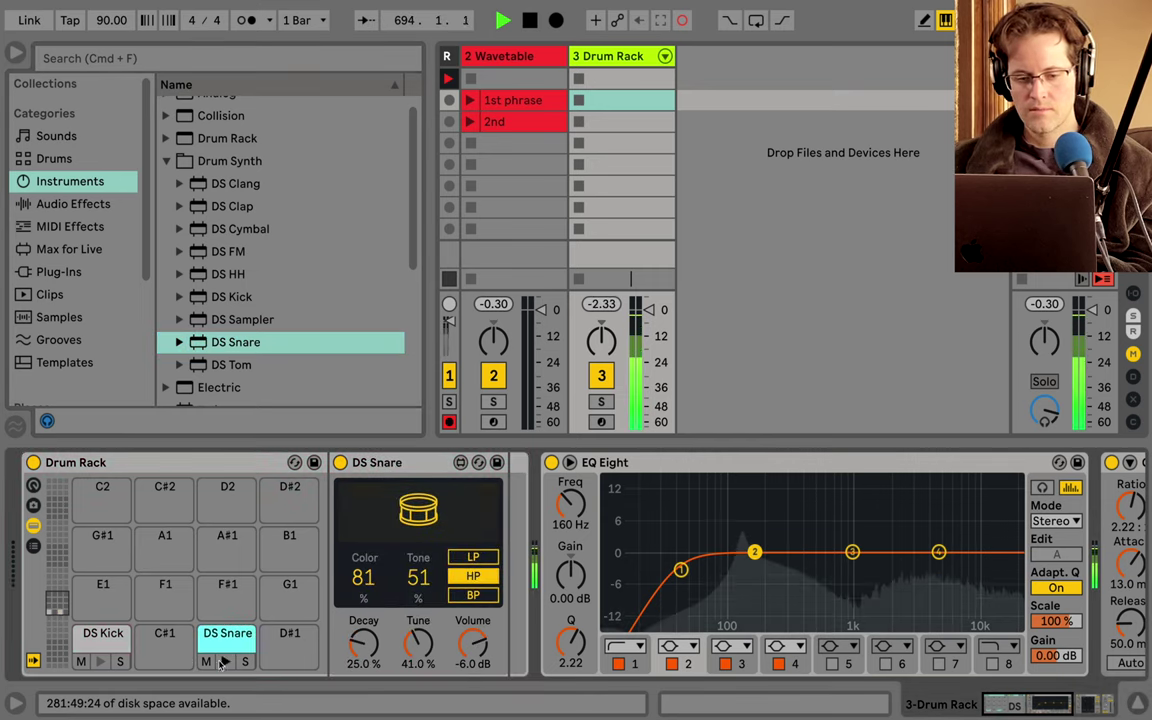
click(102, 663)
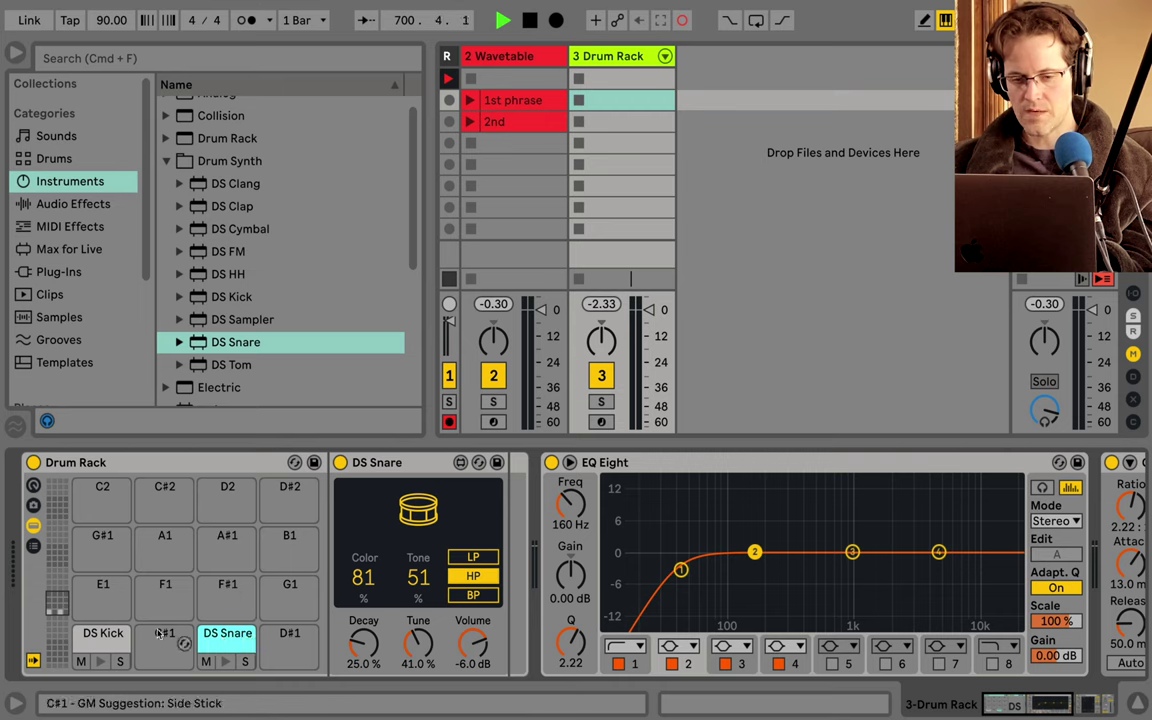
click(112, 636)
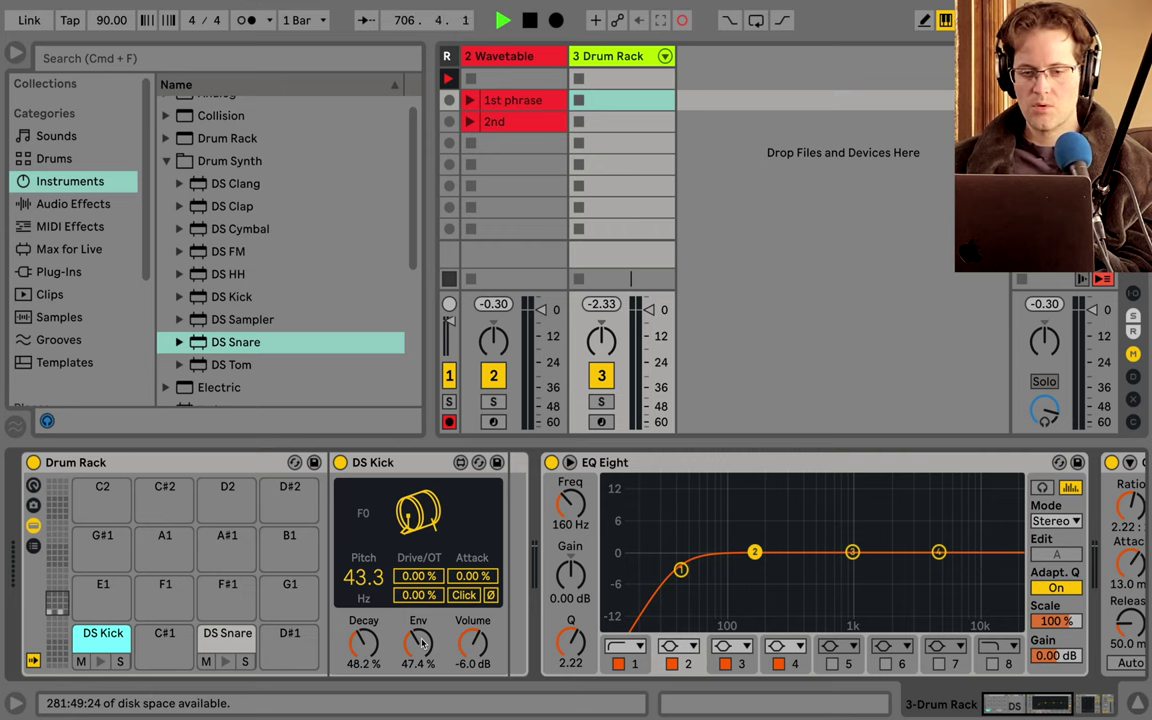
drag(236, 274, 113, 593)
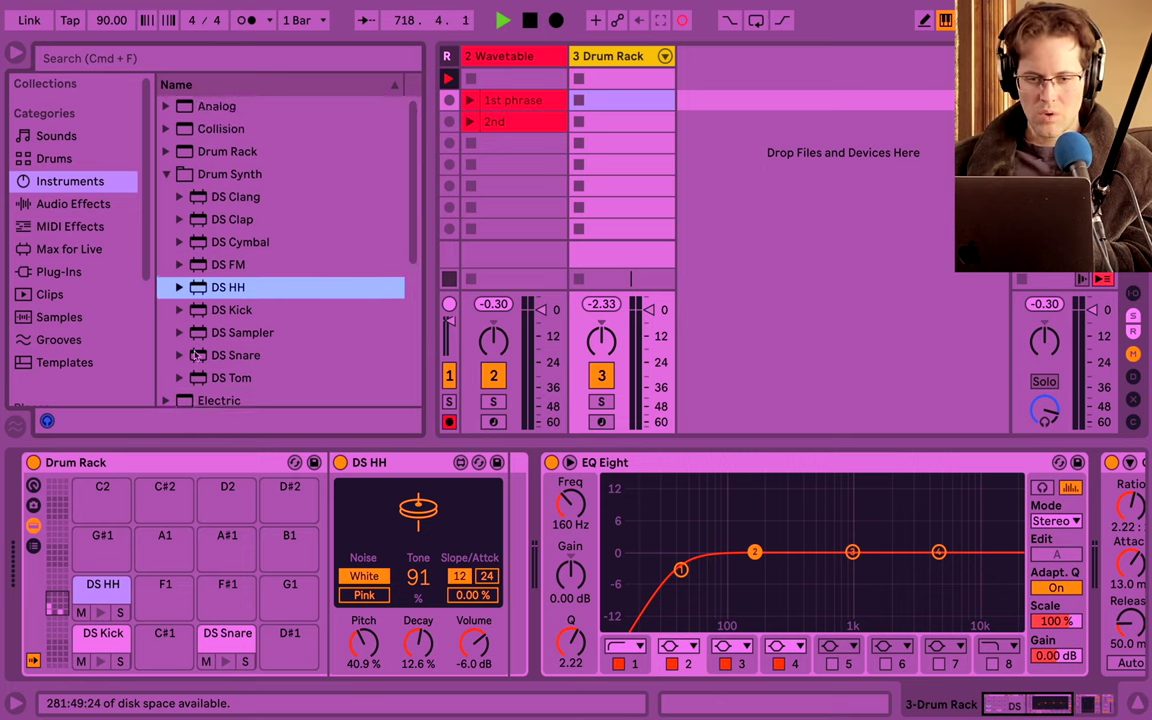
Look through the audio effects list and highlight Drum Buss.
scroll(197, 355, down, 5)
click(52, 200)
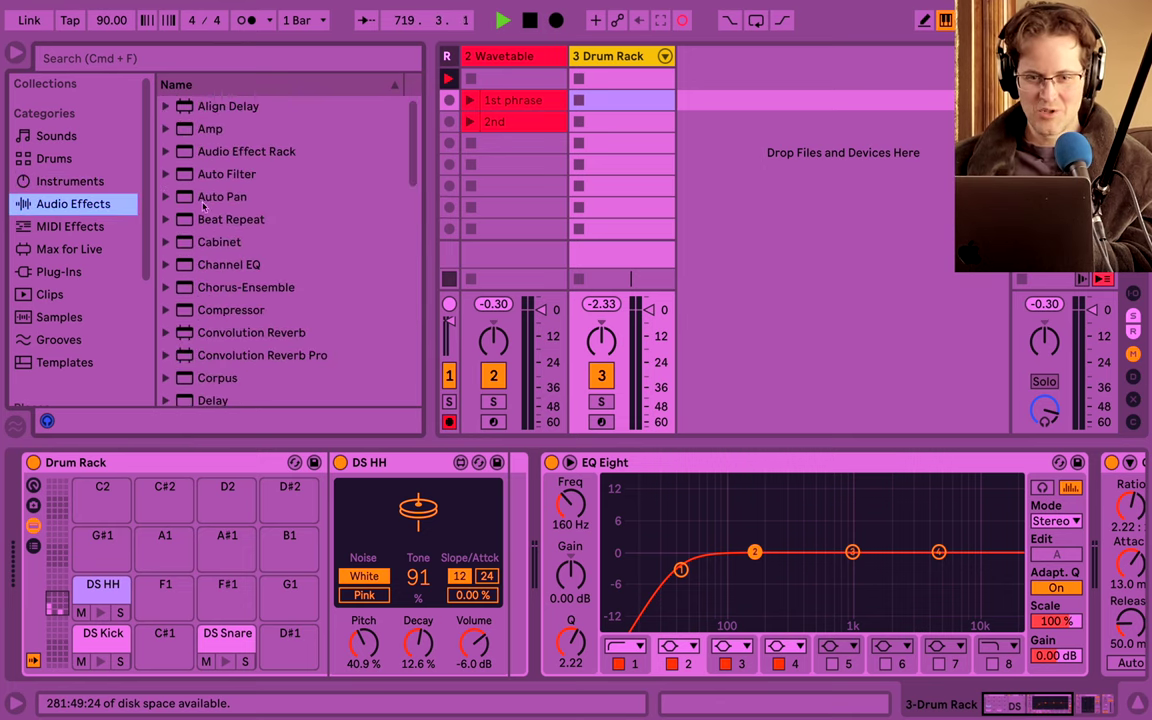
scroll(224, 307, down, 3)
click(222, 346)
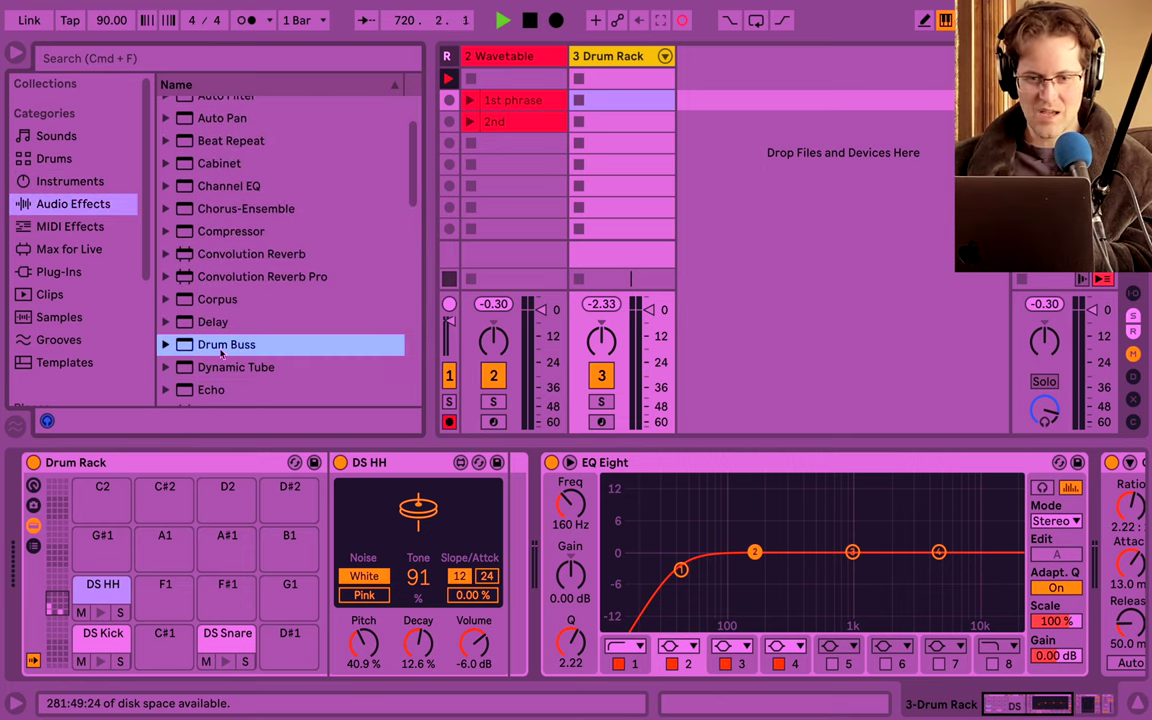
scroll(222, 352, down, 4)
scroll(226, 230, up, 3)
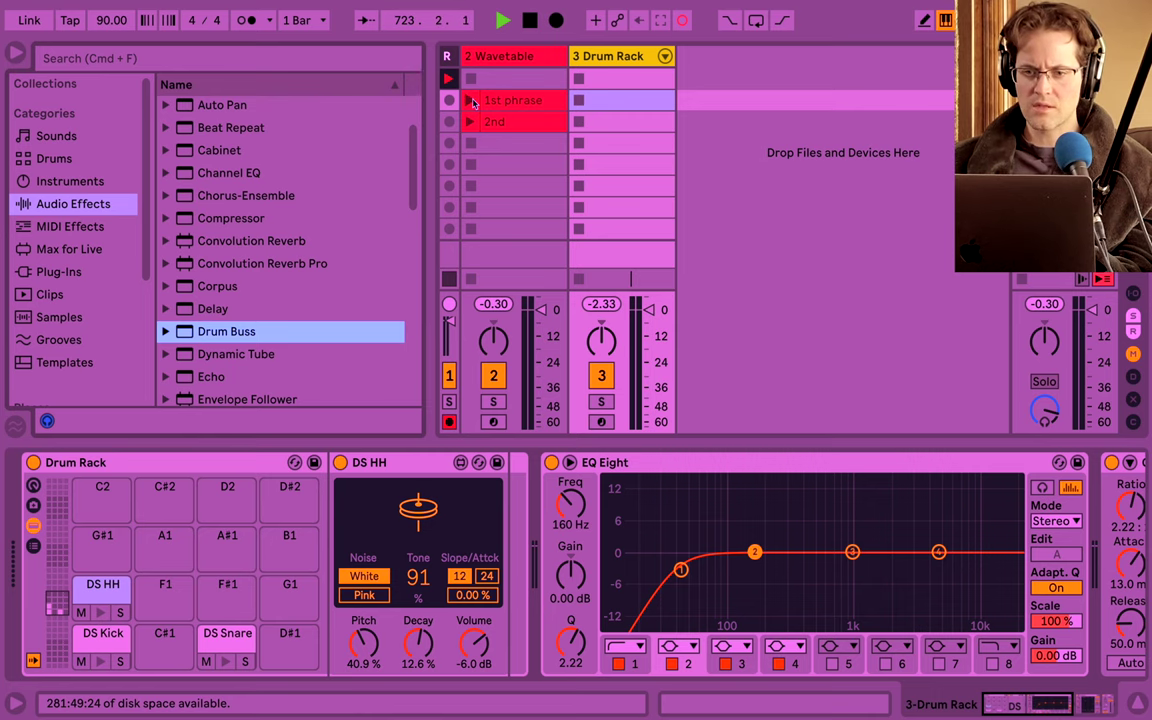
Launch the 1st phrase clip and create an empty MIDI clip beside it on the Drum Rack track.
click(472, 101)
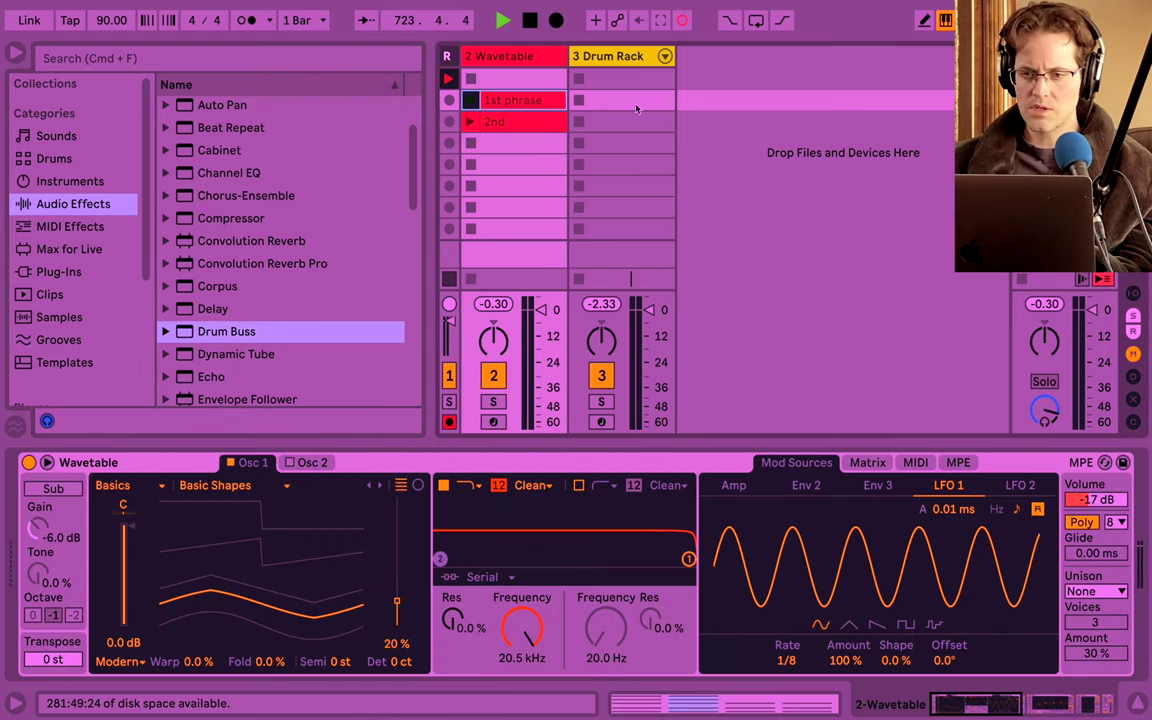
double_click(637, 105)
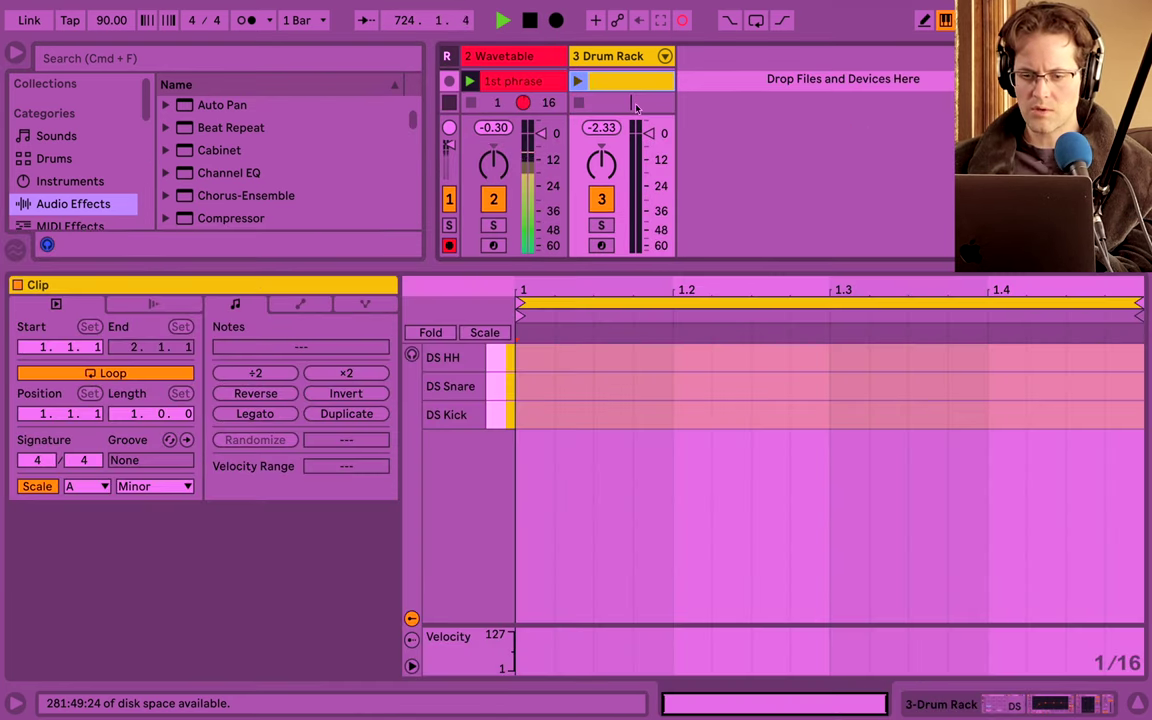
Draw kicks at 1.1.1 and 1.1.3 and snares at 1.2 and 1.4, and launch the drum clip alongside the 1st phrase.
click(541, 410)
click(608, 412)
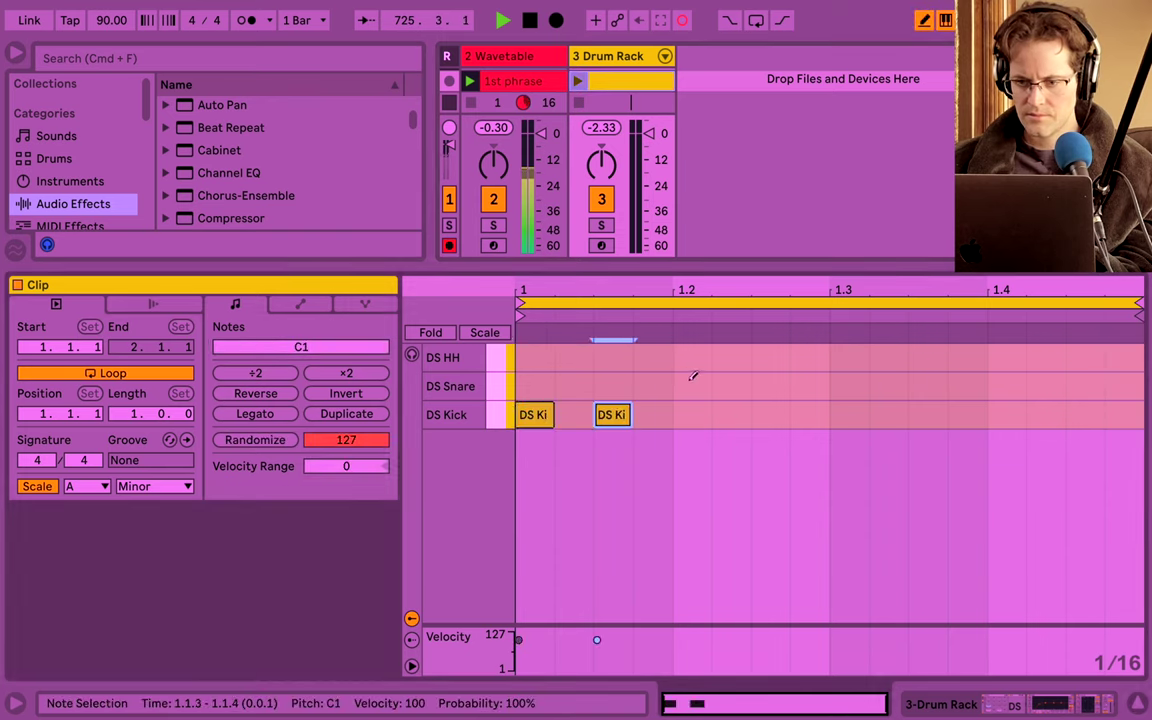
click(690, 385)
click(1005, 386)
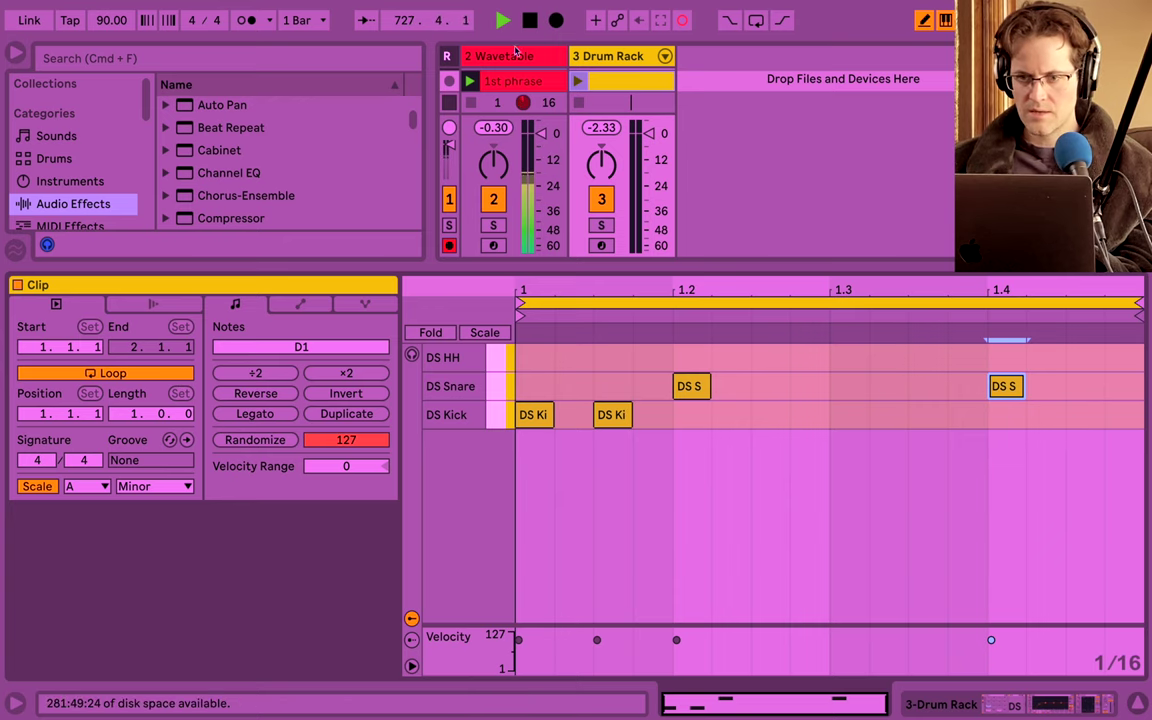
click(469, 80)
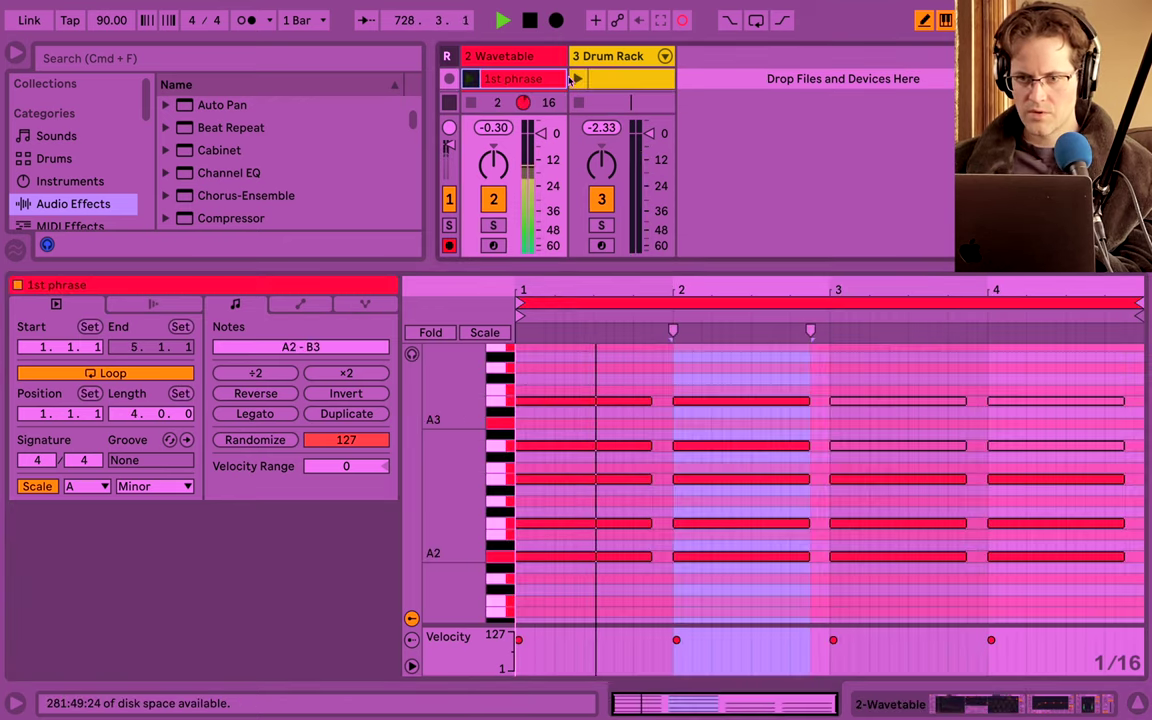
click(577, 80)
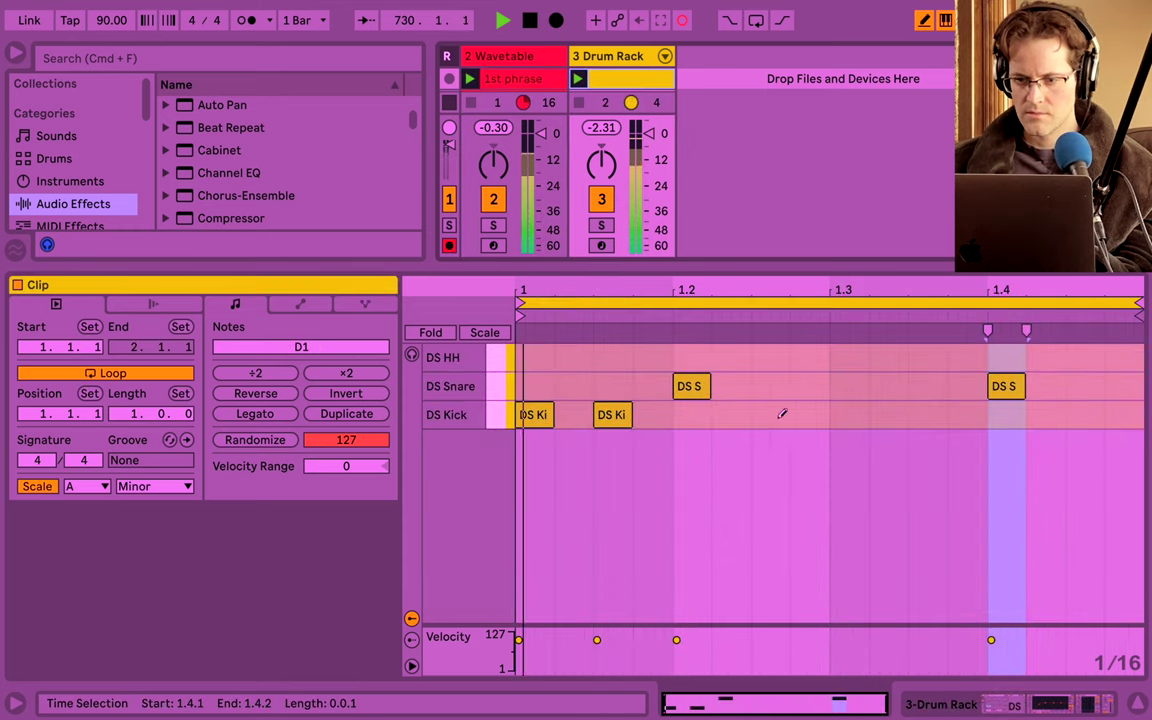
Try kick placements around beat 1.3 and keep added kicks only at 1.2.4 and 1.3.2 in the drum clip.
click(845, 415)
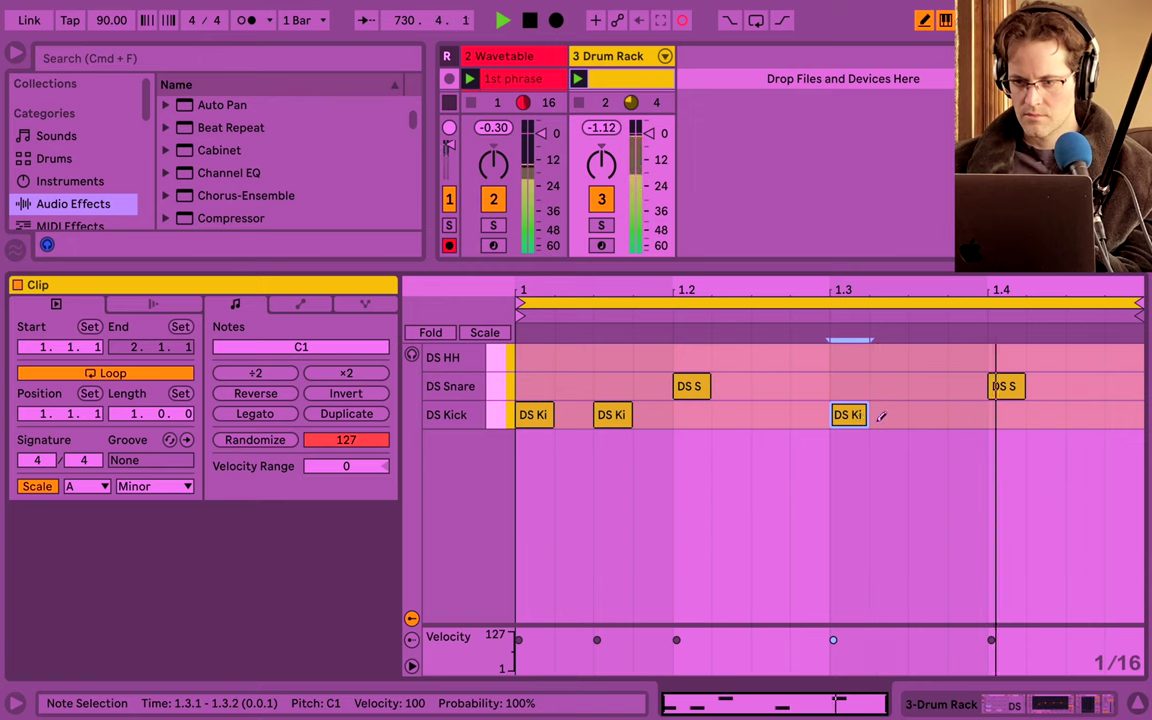
click(886, 415)
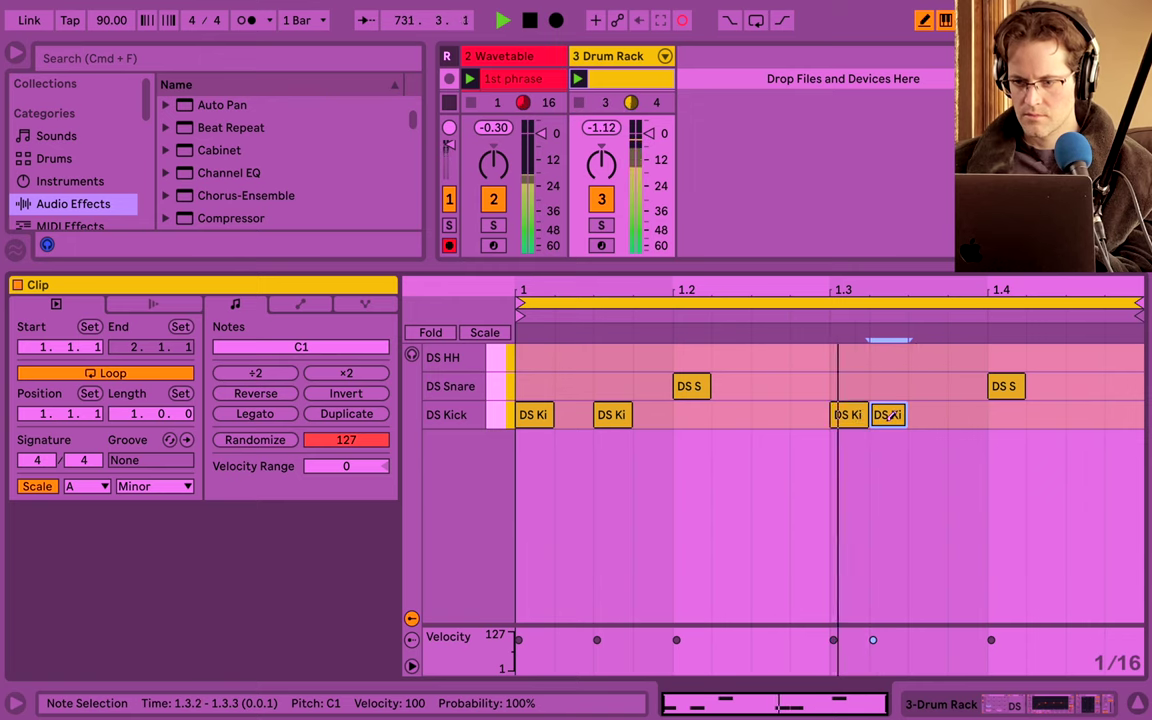
click(808, 415)
click(887, 415)
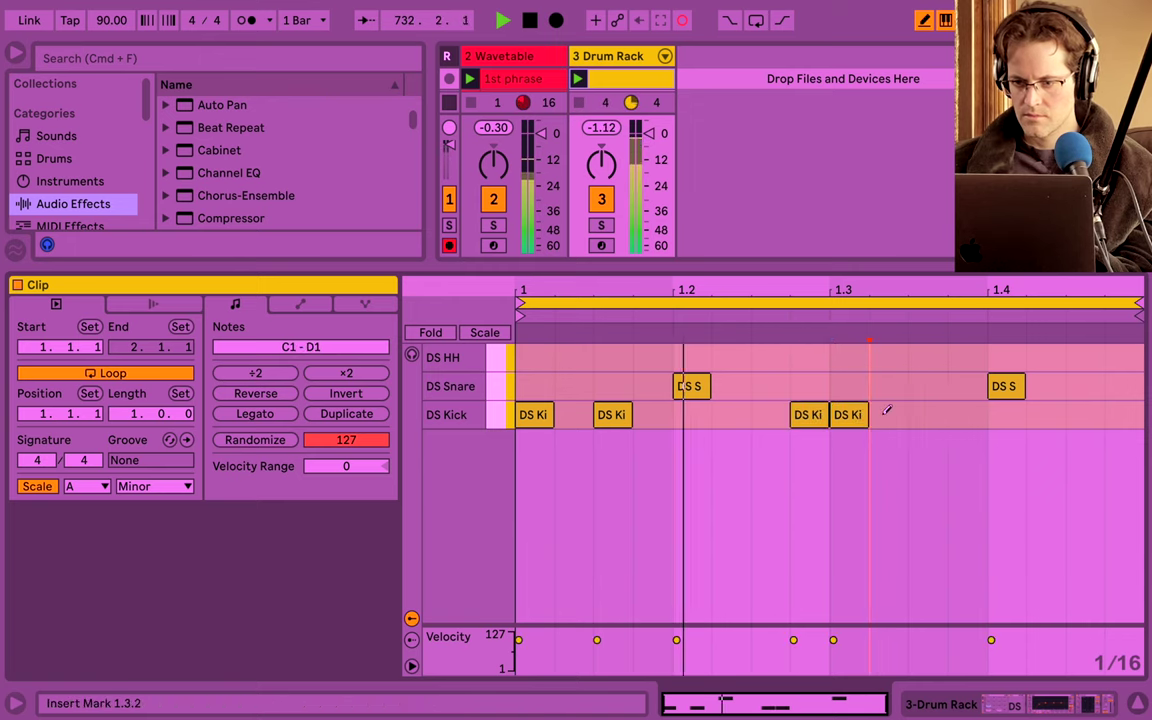
click(854, 413)
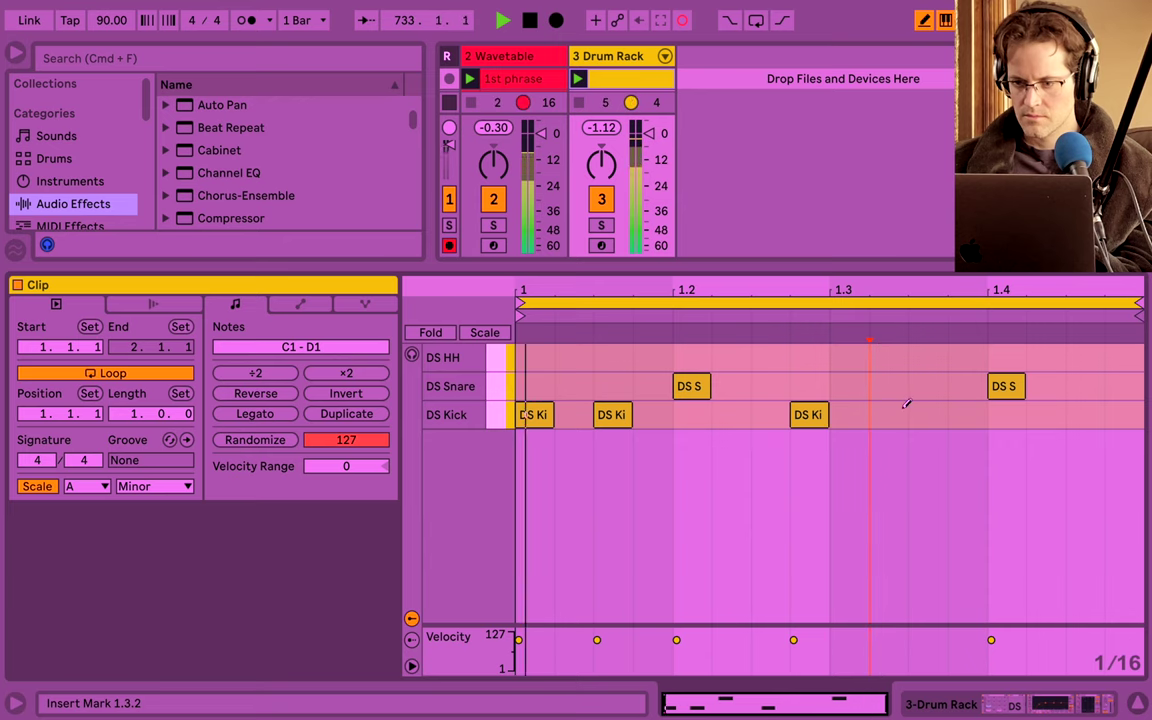
click(900, 410)
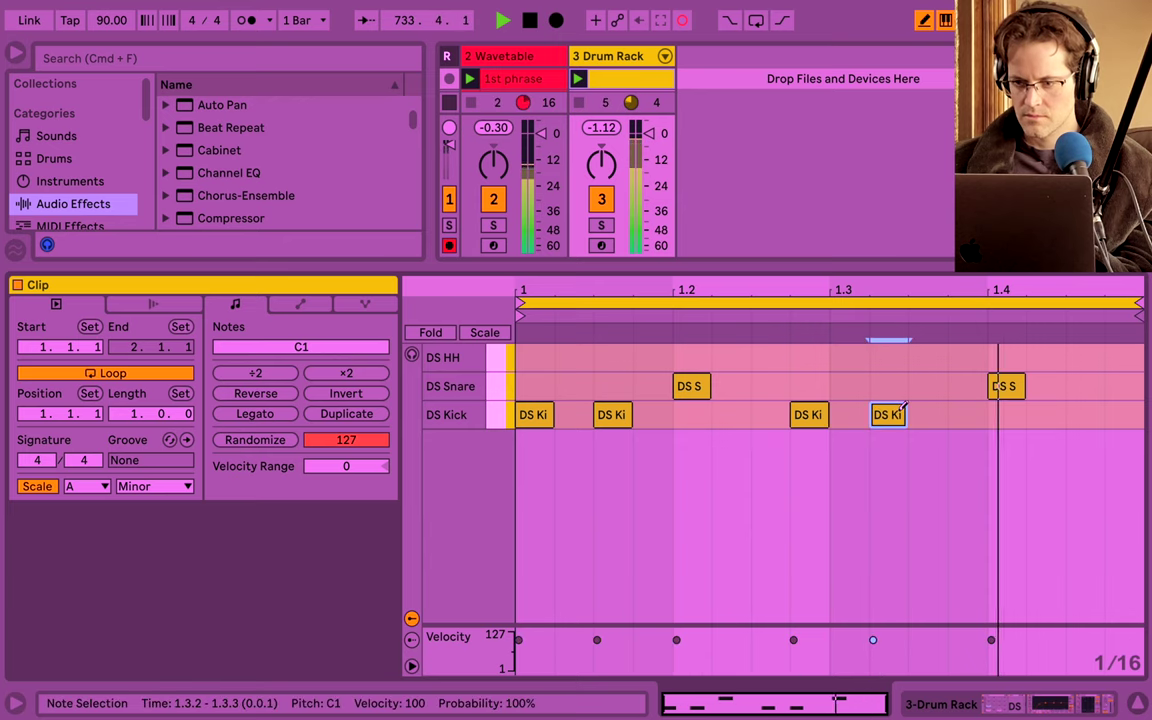
Try the low-pass filter on the DS Snare, and switch it back to high-pass.
key(shift+Tab)
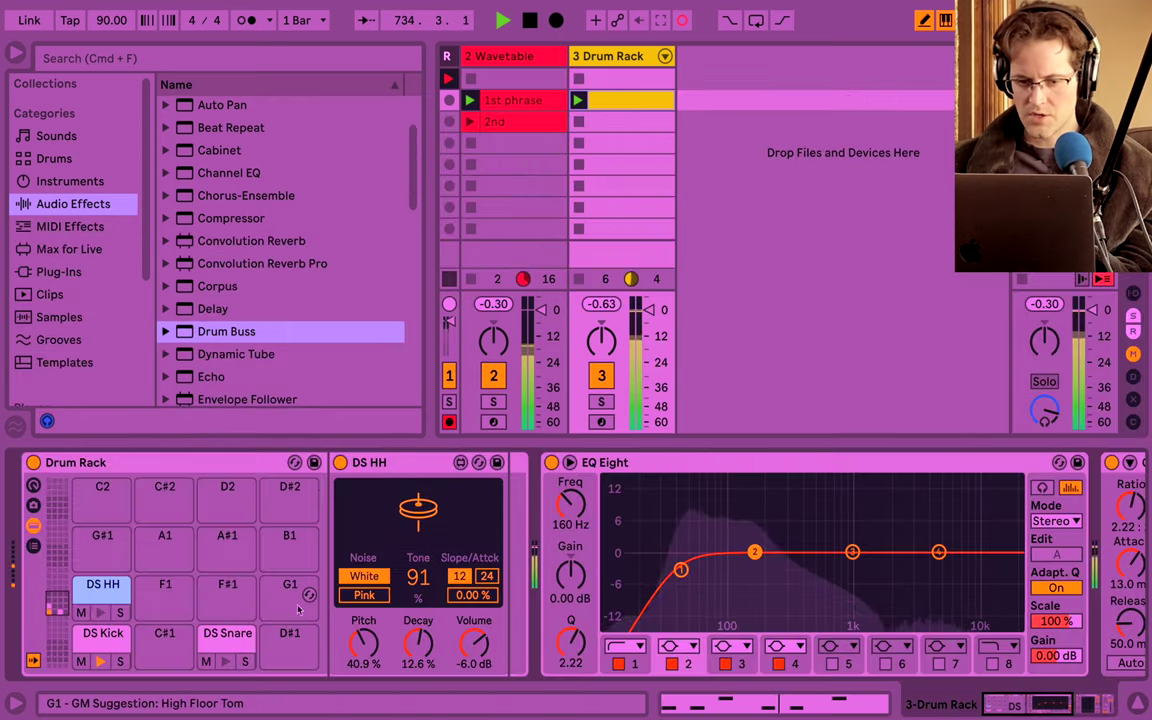
click(240, 639)
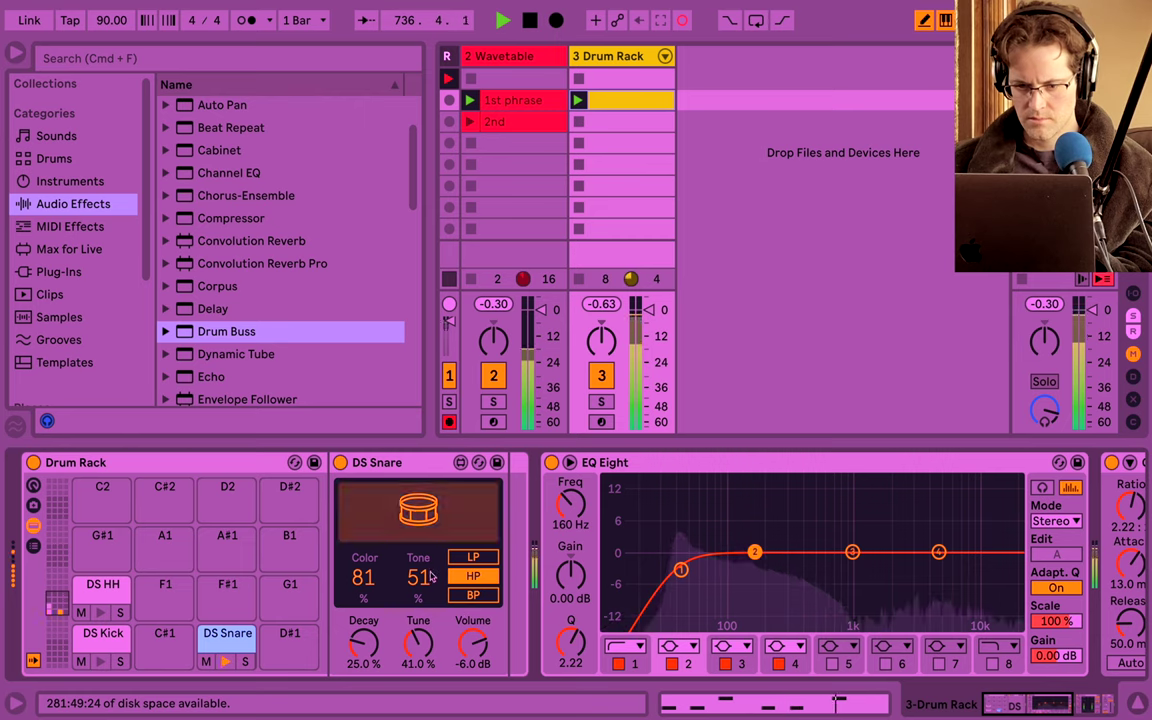
click(476, 558)
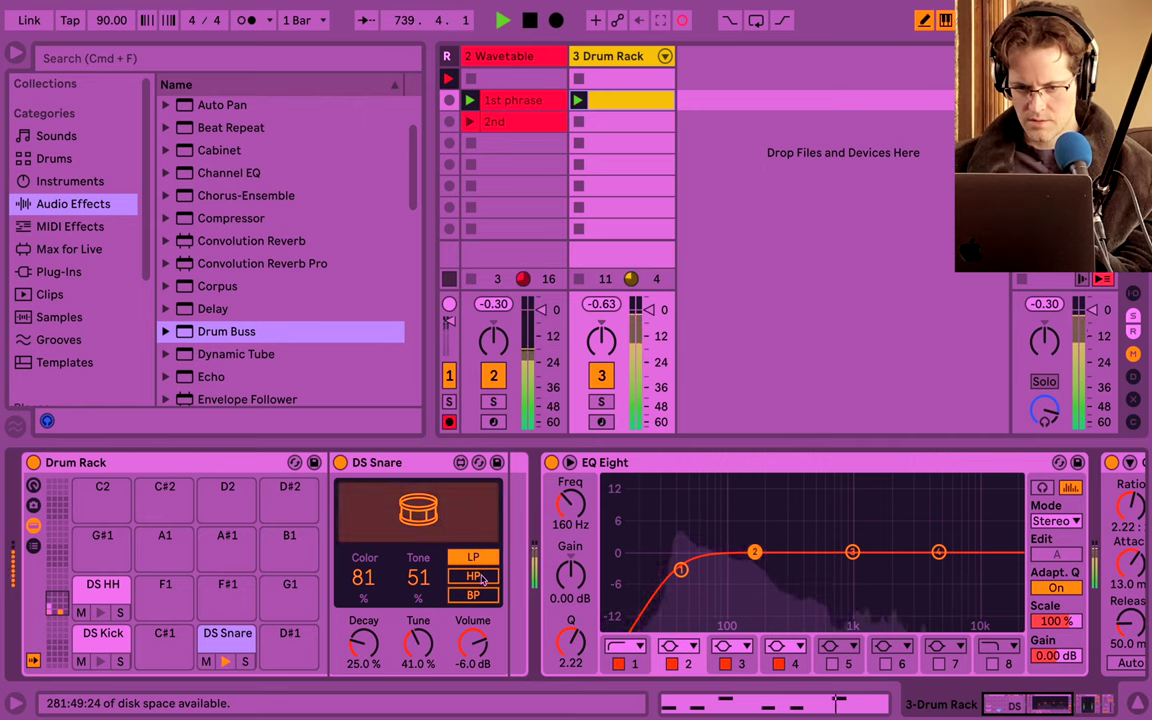
click(477, 578)
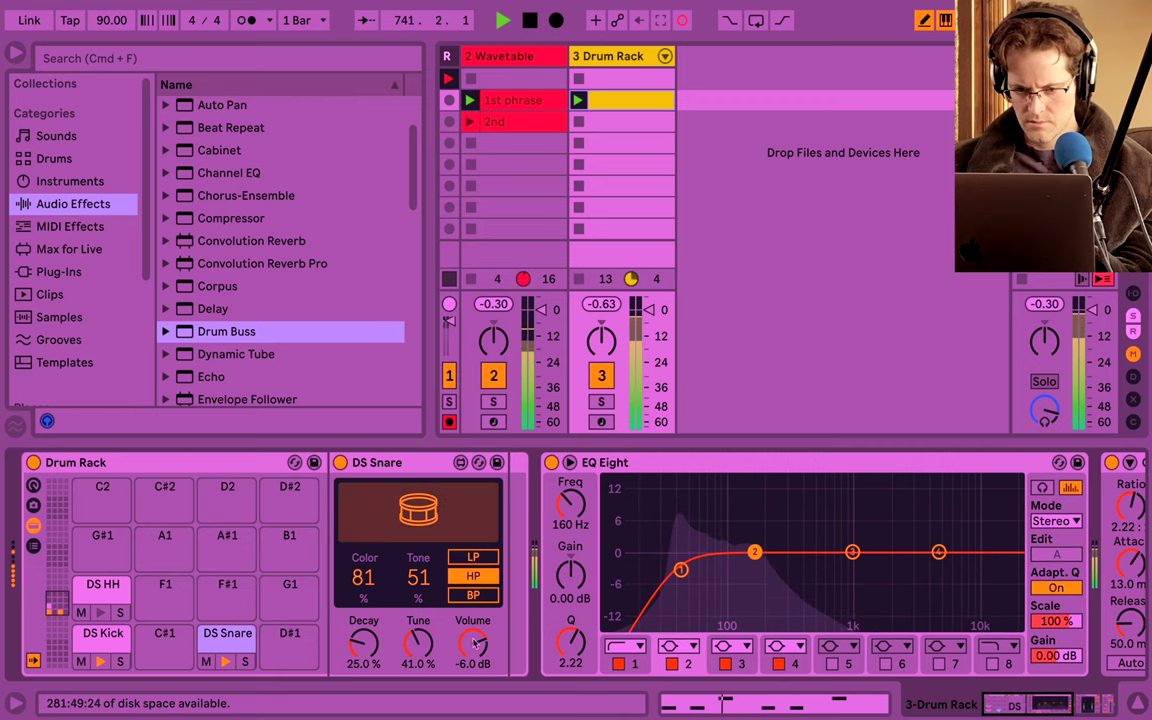
Duplicate the drum pattern to make a two-bar clip and add an extra snare at 2.4.3.
key(shift+Tab)
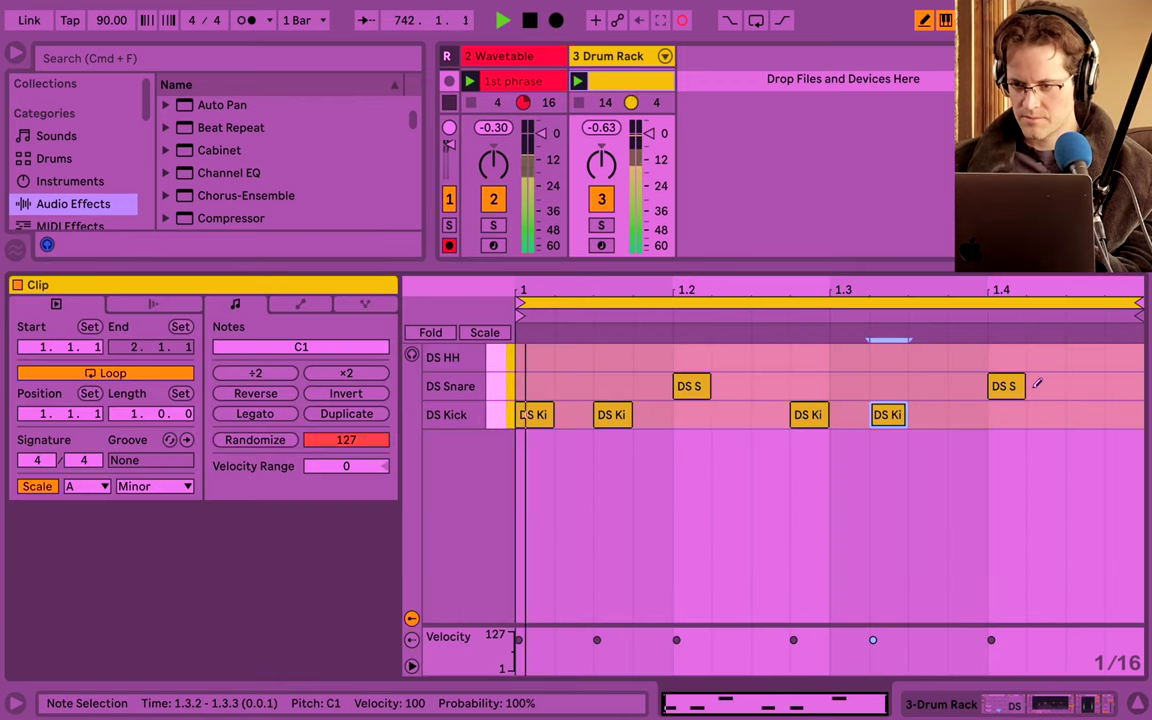
click(369, 416)
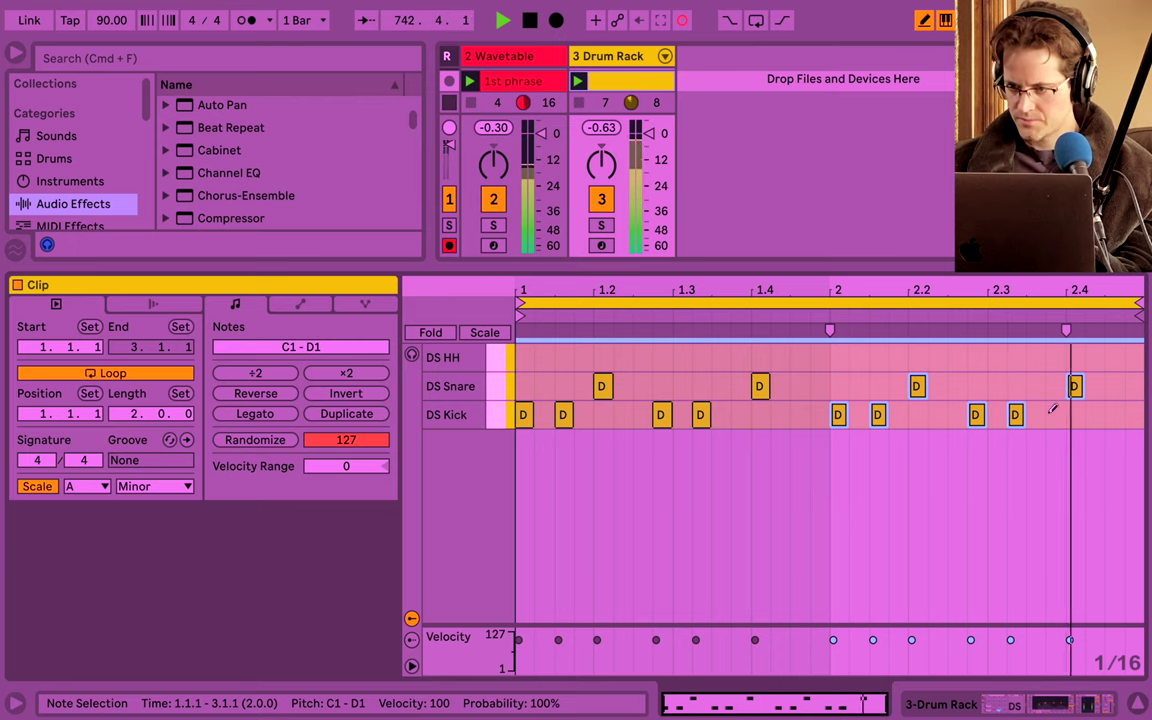
click(1114, 387)
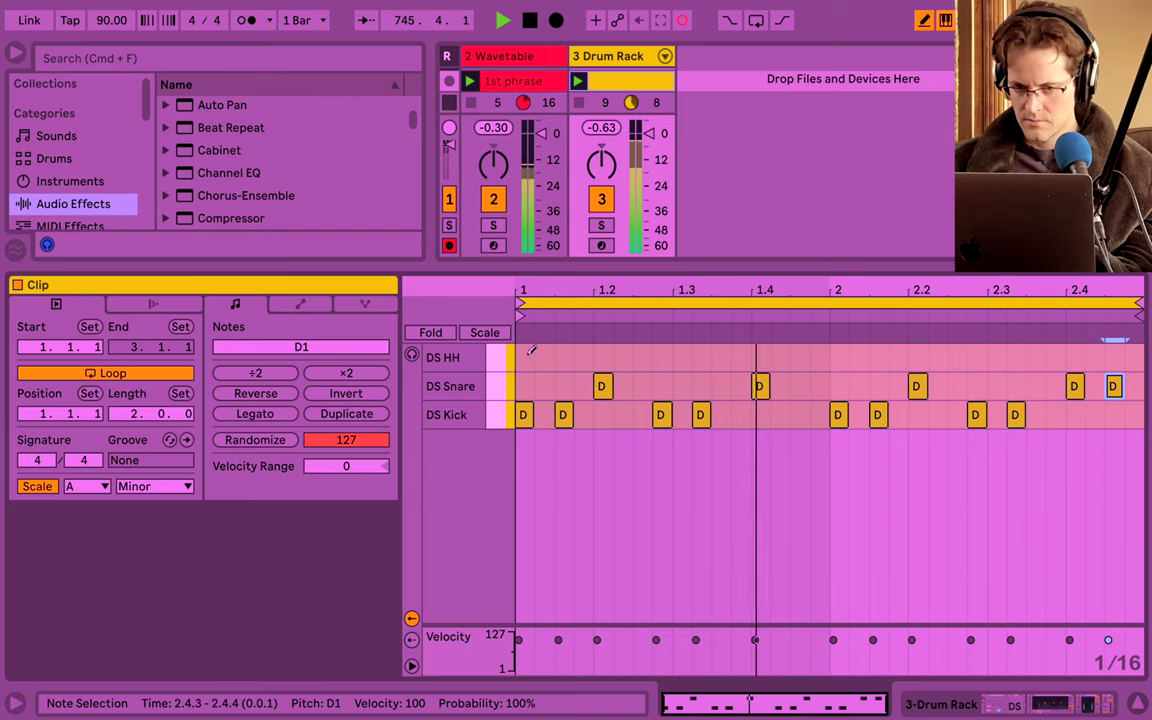
Set the note grid to 1/8 and draw hi-hats at 1.1.1 and 1.1.3 in the drum clip.
key(super+2)
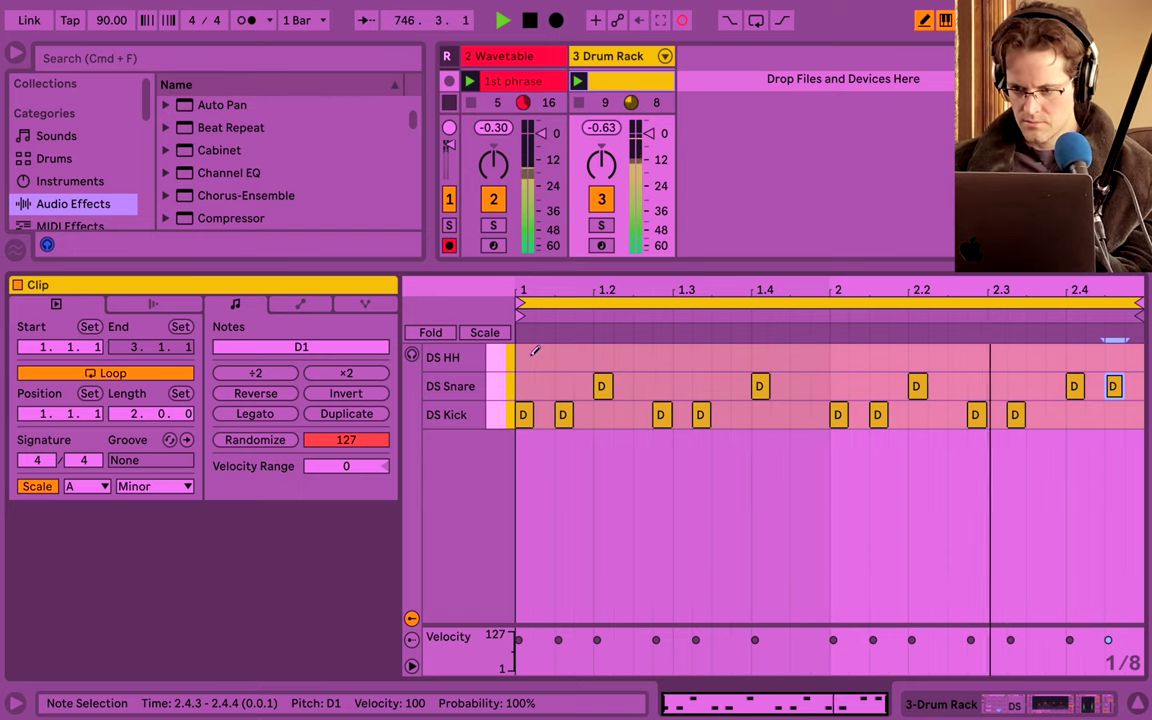
click(531, 357)
click(571, 358)
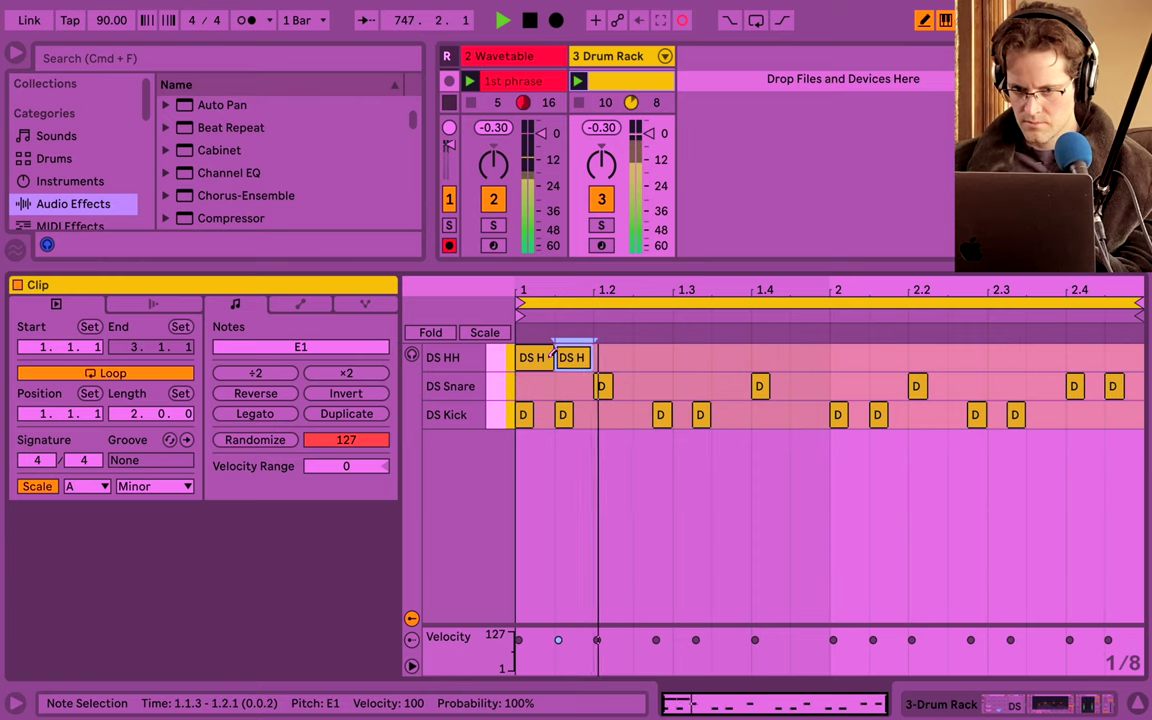
Lower the hi-hat at 1.1.3 to velocity 34 and duplicate the loud and soft hi-hat pair at intervals across the two bars.
drag(571, 358, 571, 432)
shift+click(535, 357)
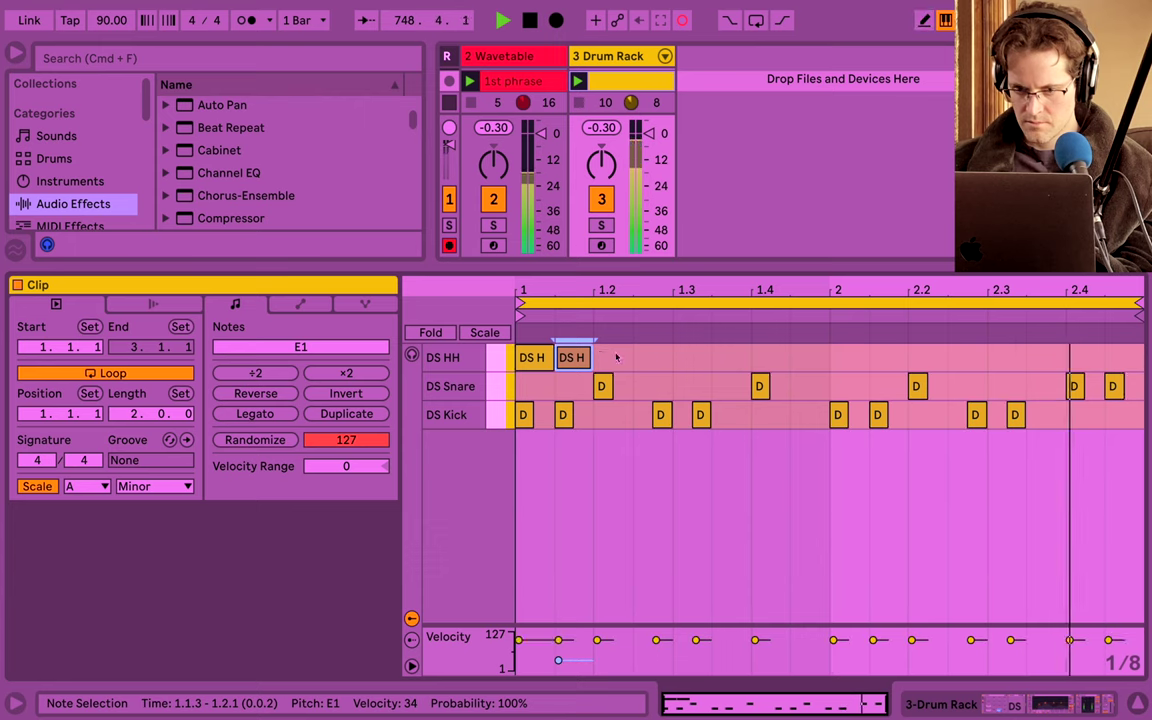
key(super+d)
key(super+d)
key(super+d)
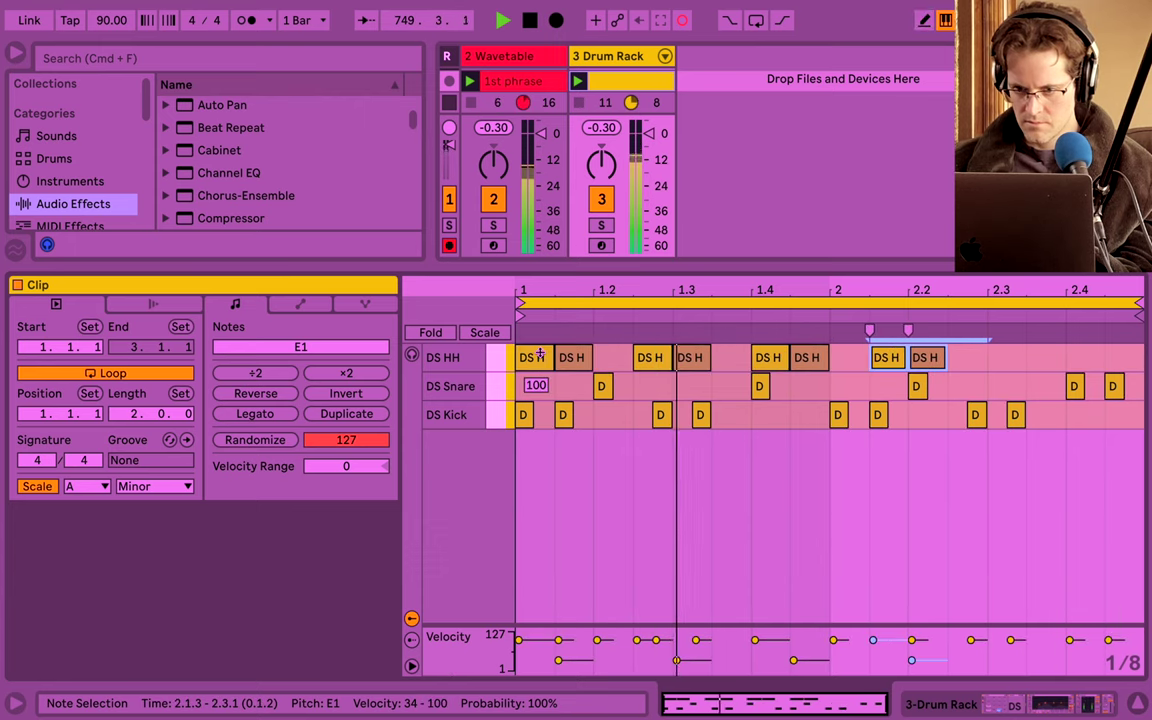
key(super+d)
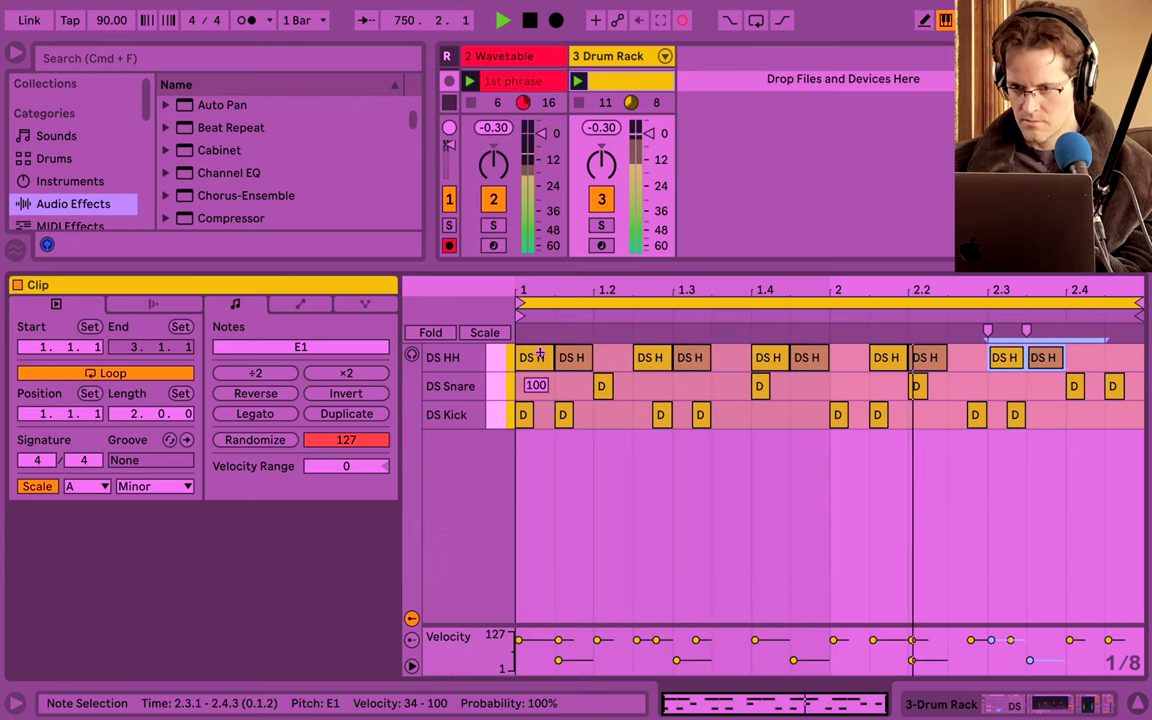
Duplicate the opening loud and soft hi-hat pair back to back until eighth notes fill both bars of the DS HH row.
drag(579, 381, 546, 365)
key(super+d)
key(super+d)
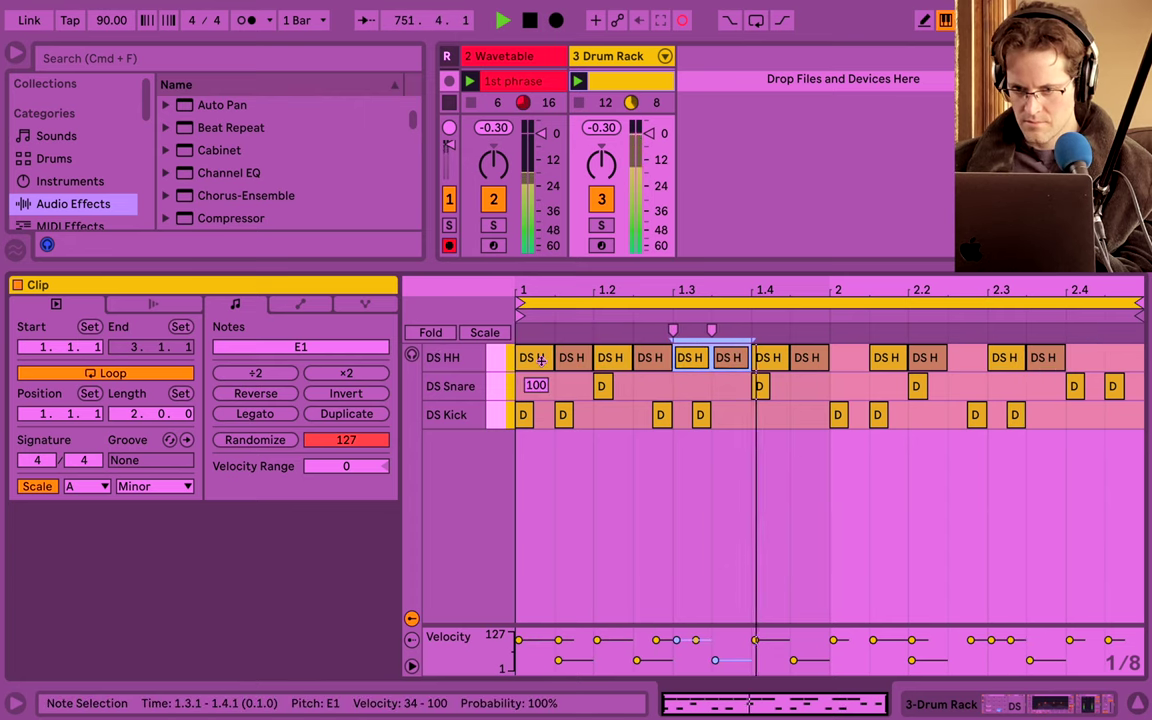
key(super+d)
key(super+d)
key(super+d)
key(super+d)
key(super+d)
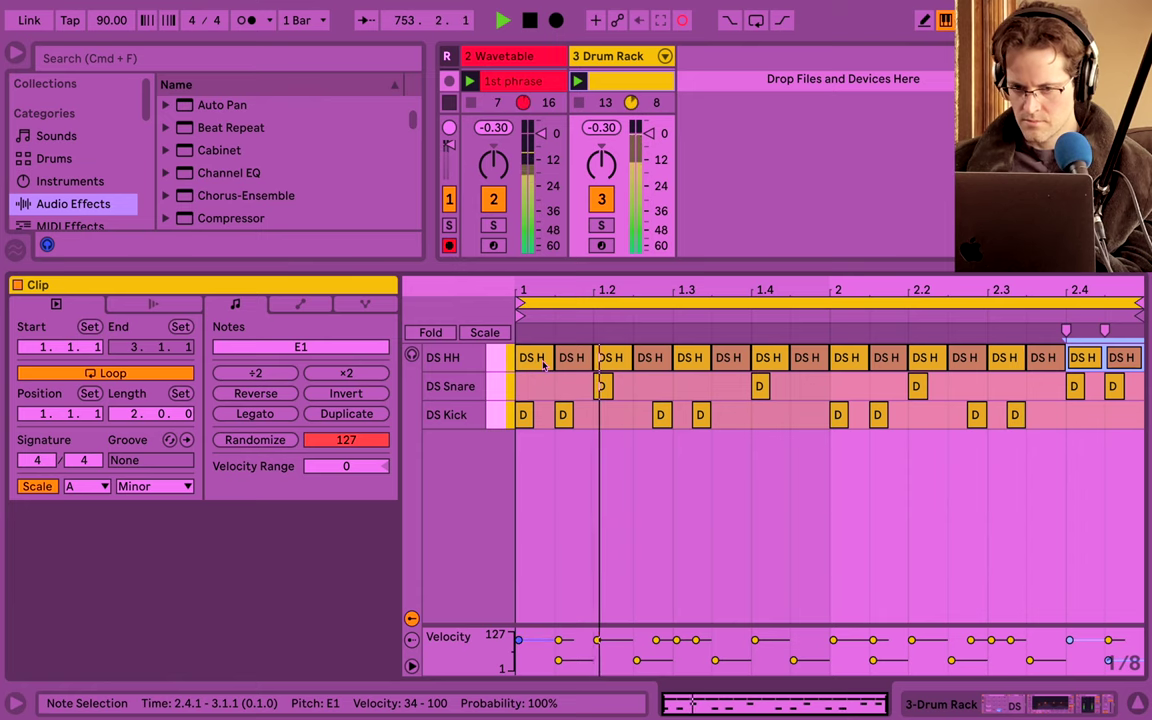
Rename the playing Drum Rack clip as "1/8 s hats".
key(super+alt+l)
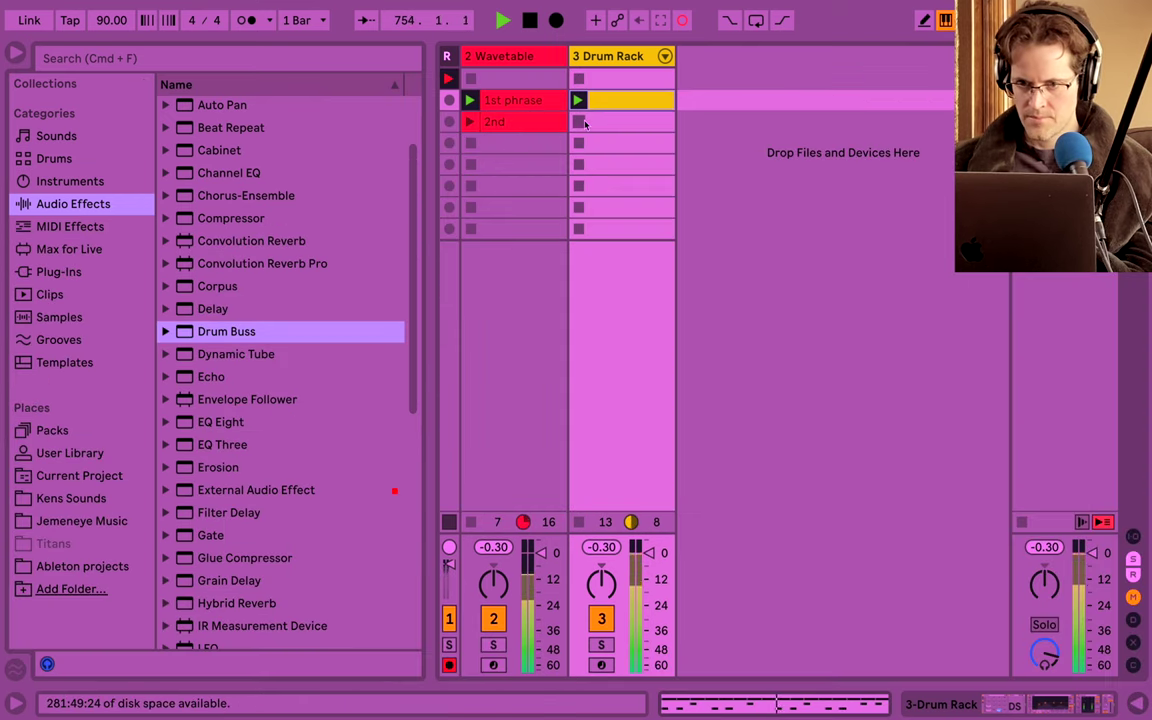
key(super+r)
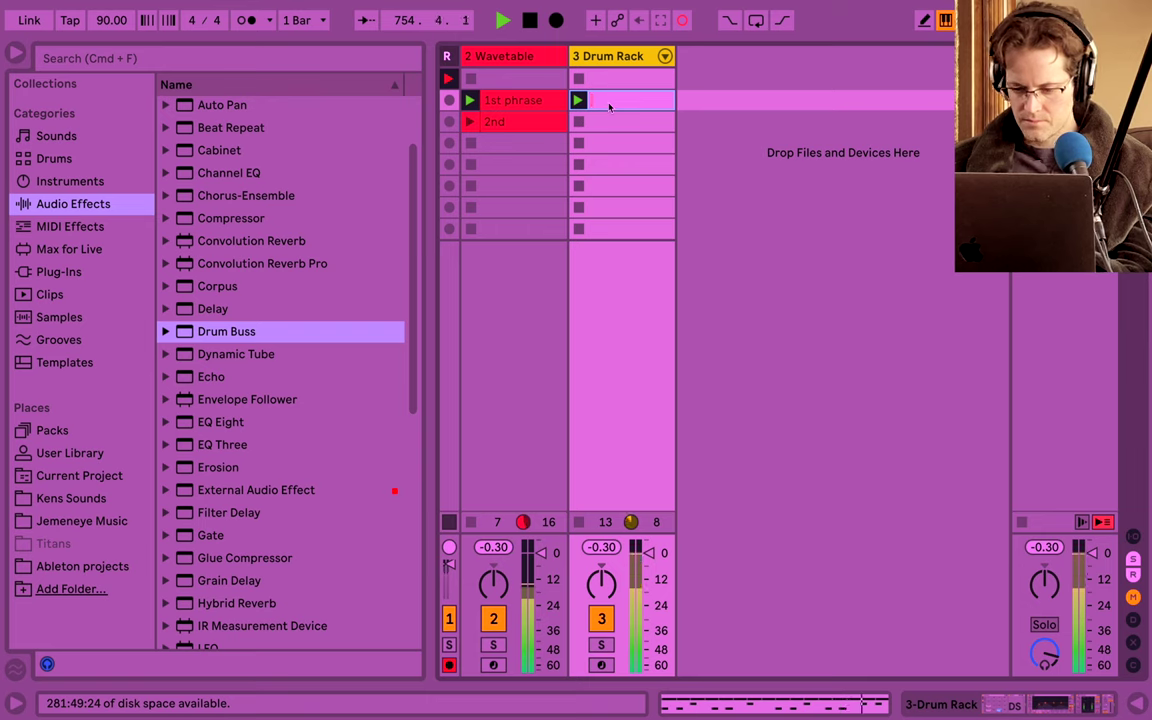
text(1/8)
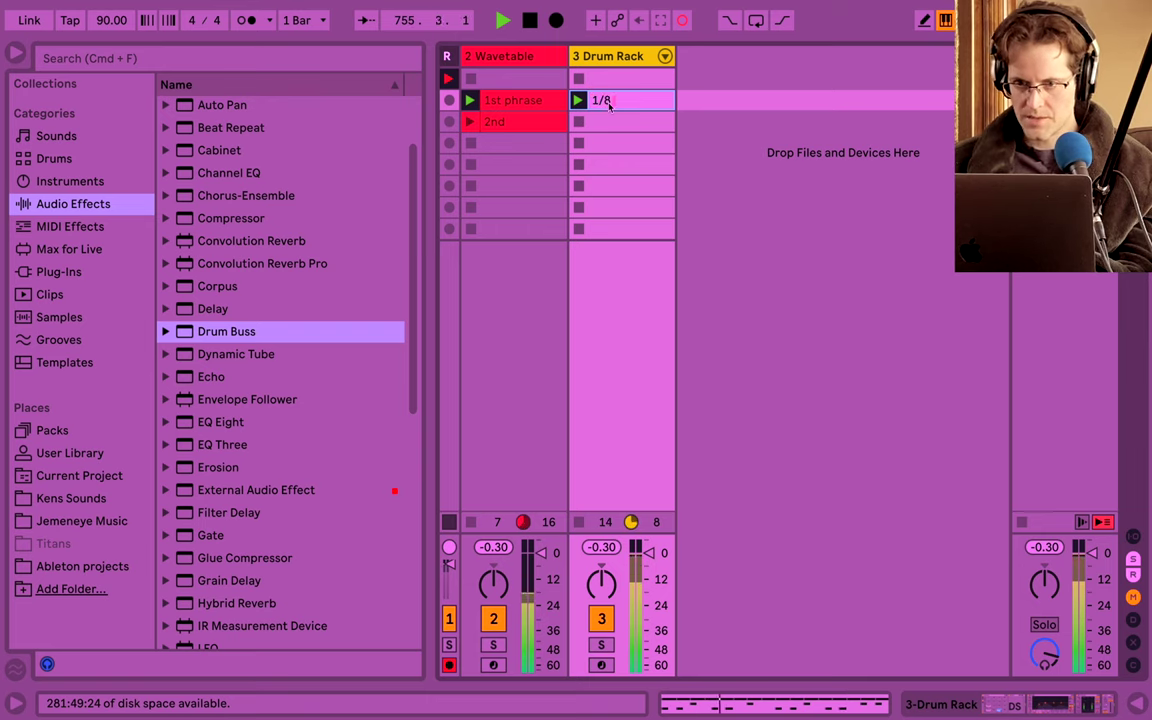
text('s hats)
key(Return)
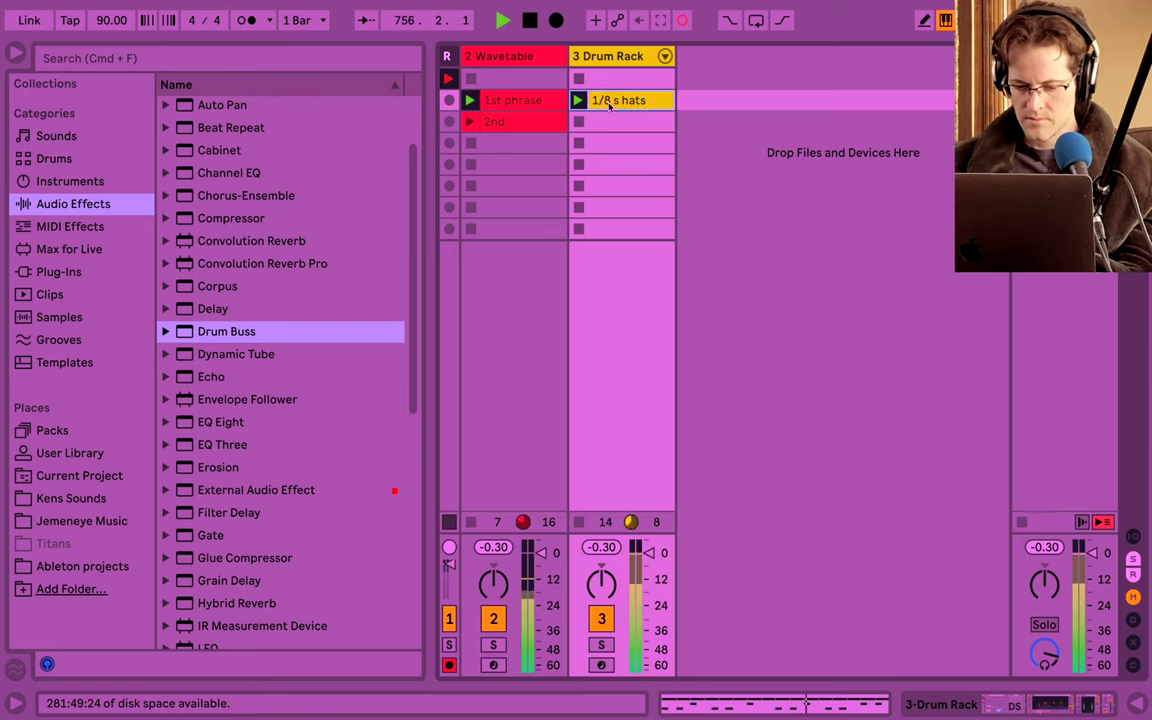
Duplicate the 1/8 s hats clip and split the copy's first hi-hat into two sixteenth notes, the second at velocity 27.
key(super+d)
double_click(611, 121)
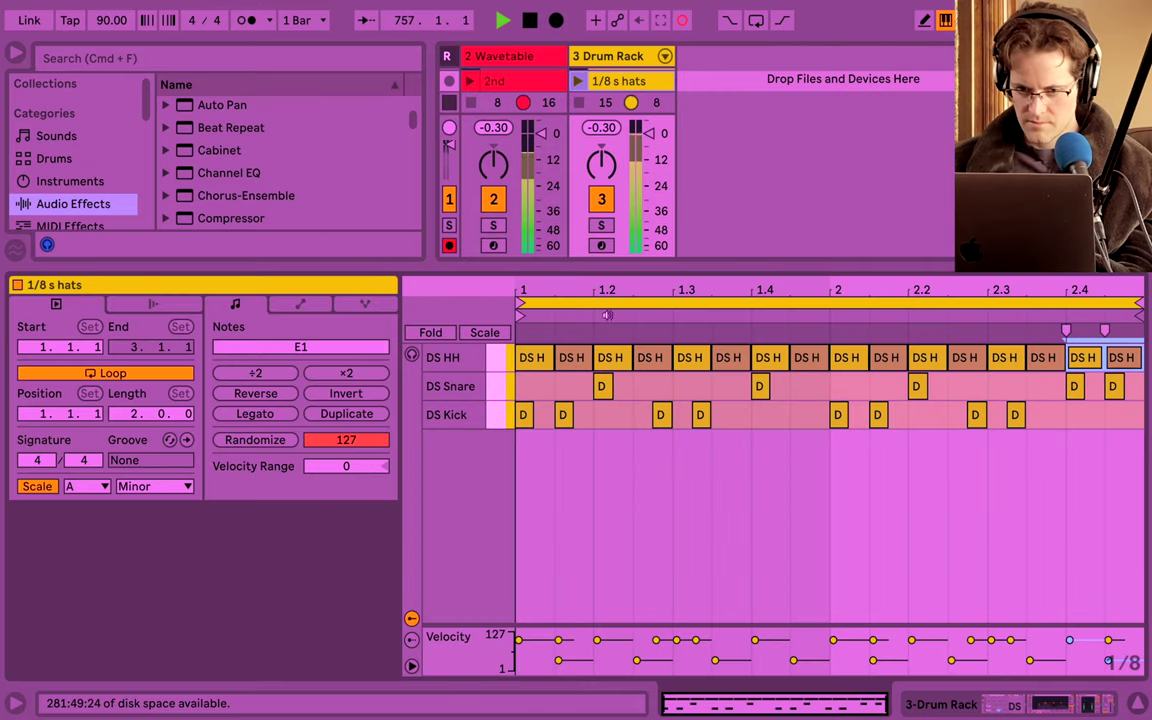
click(550, 360)
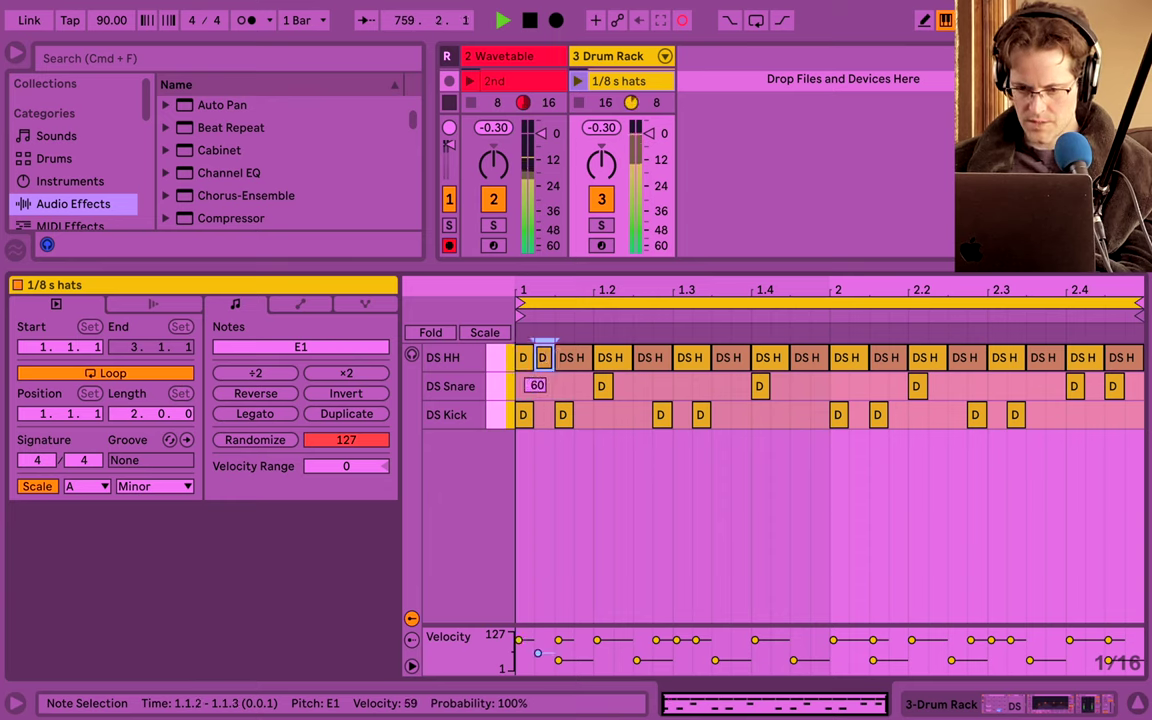
shift+click(523, 358)
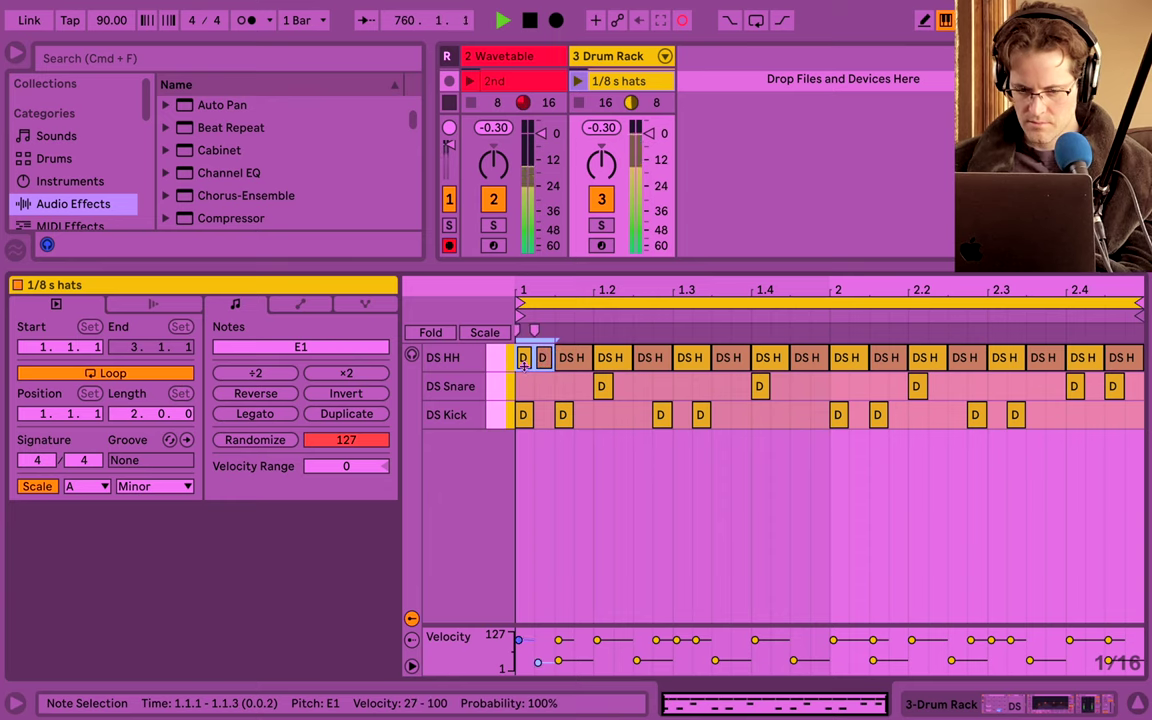
Duplicate the loud and soft sixteenth-note hi-hat pair until it fills both bars of the DS HH row.
key(super+d)
key(super+d)
key(super+d)
key(super+d)
key(super+d)
key(super+d)
key(super+d)
key(super+d)
key(super+d)
key(super+d)
key(super+d)
key(super+d)
key(super+d)
key(super+d)
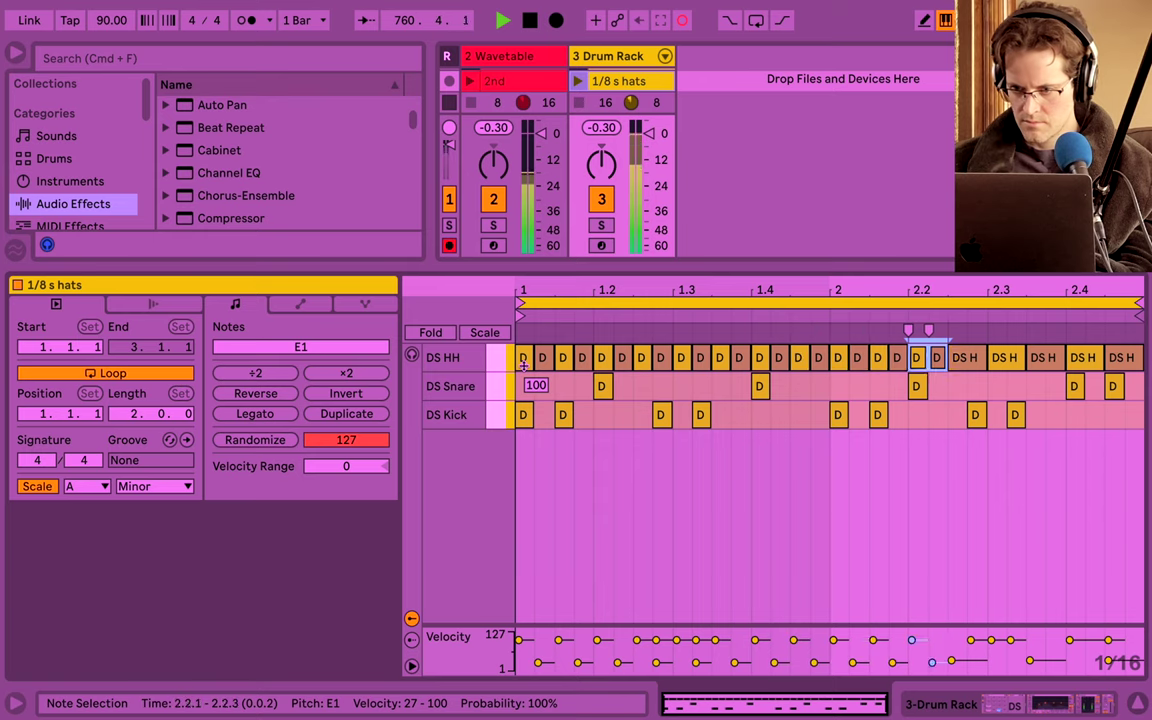
key(super+d)
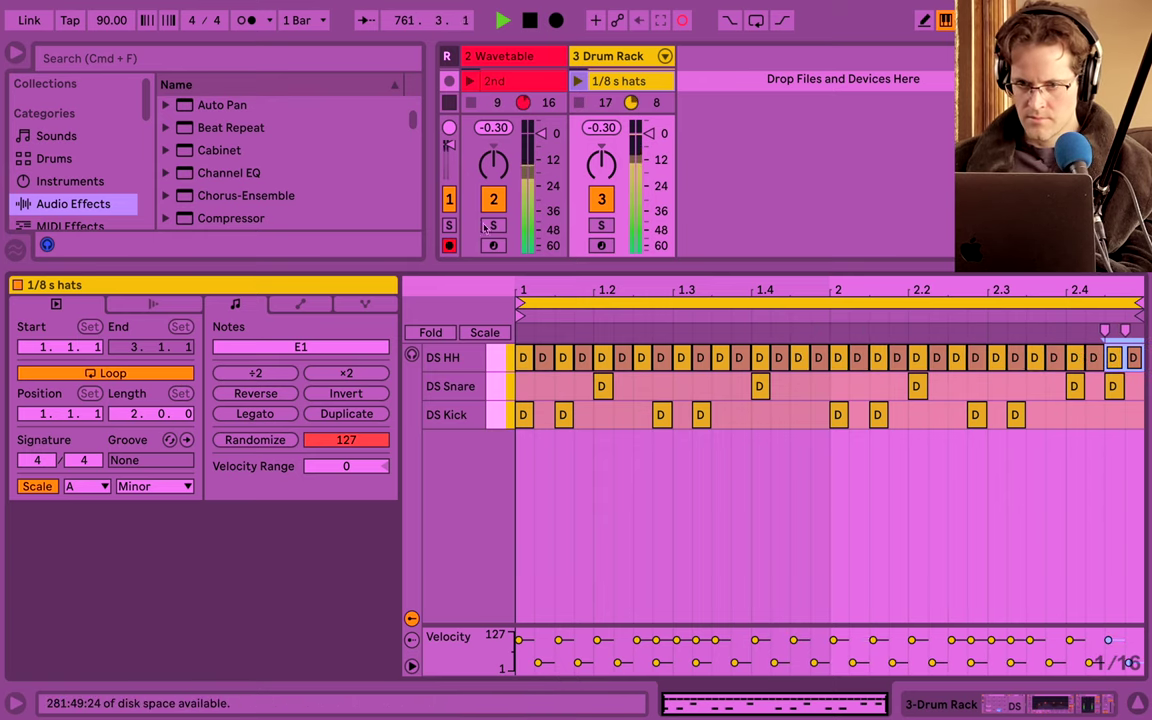
Launch the duplicated Drum Rack clip in the scene of the "2nd" clip and rename it as "1/16 s hats".
key(super+alt+l)
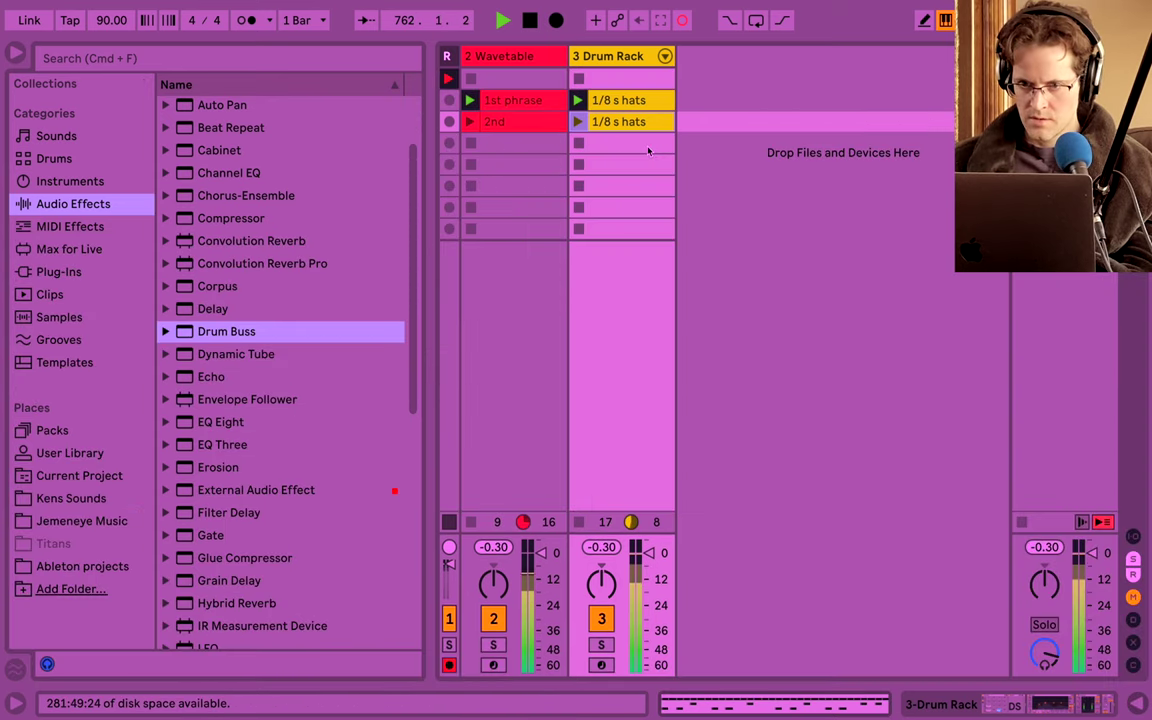
click(579, 121)
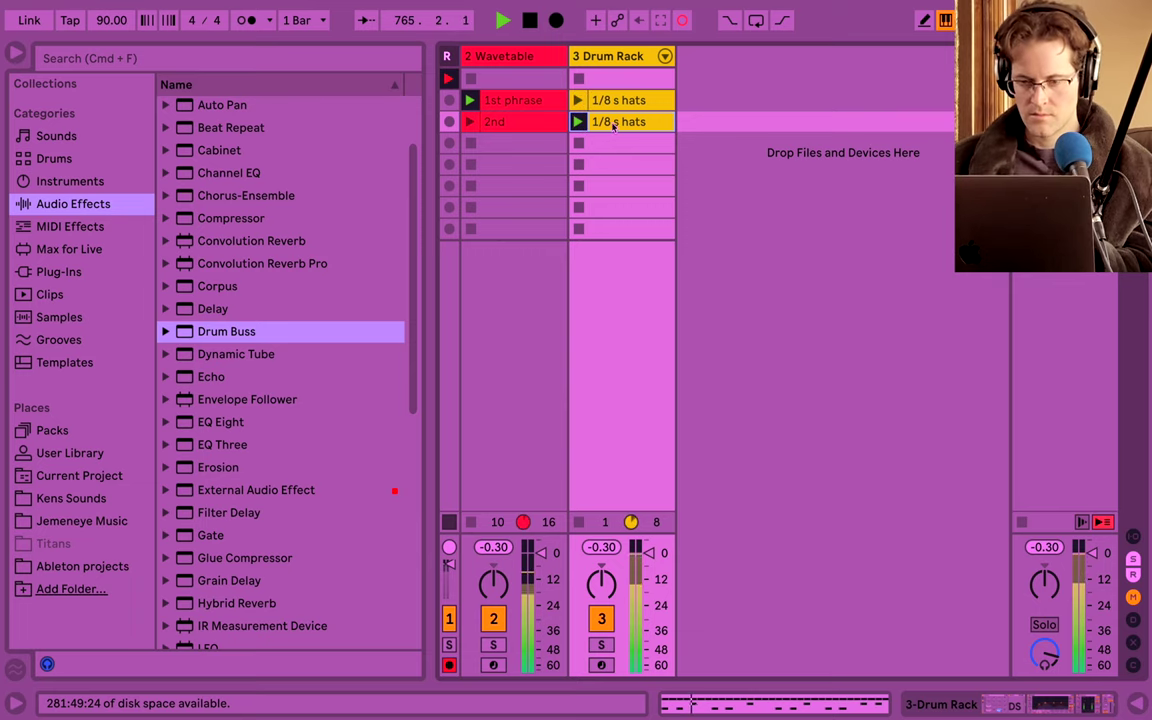
click(615, 123)
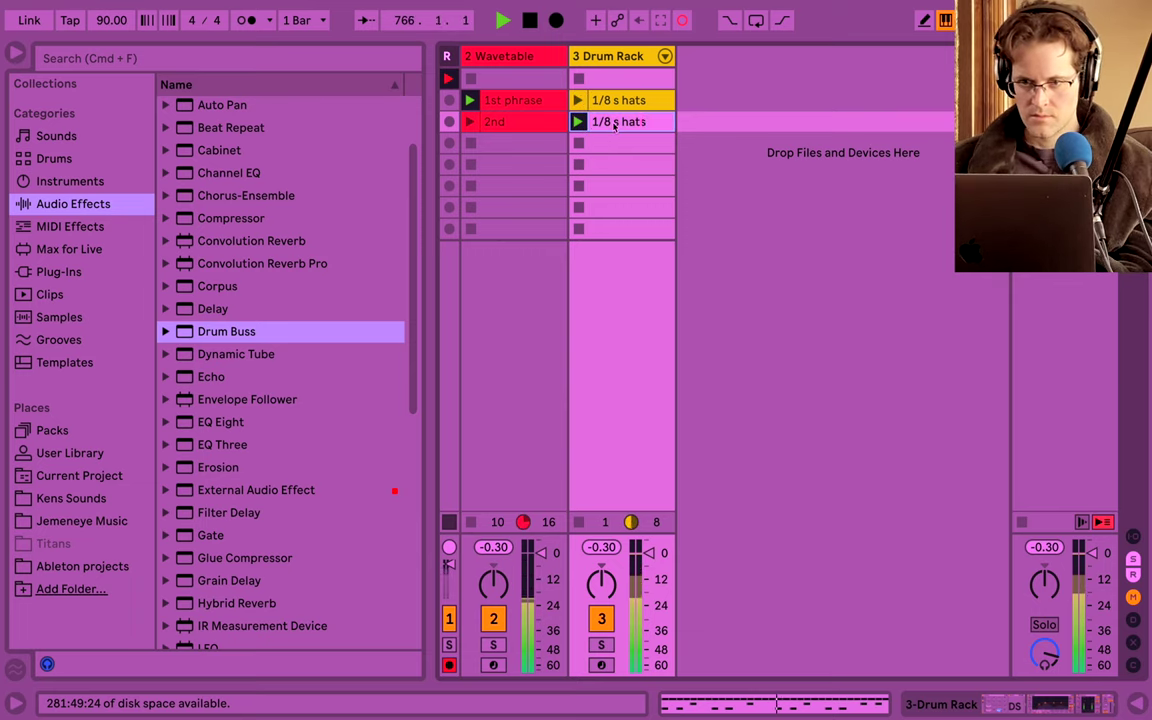
key(BackSpace)
text(16)
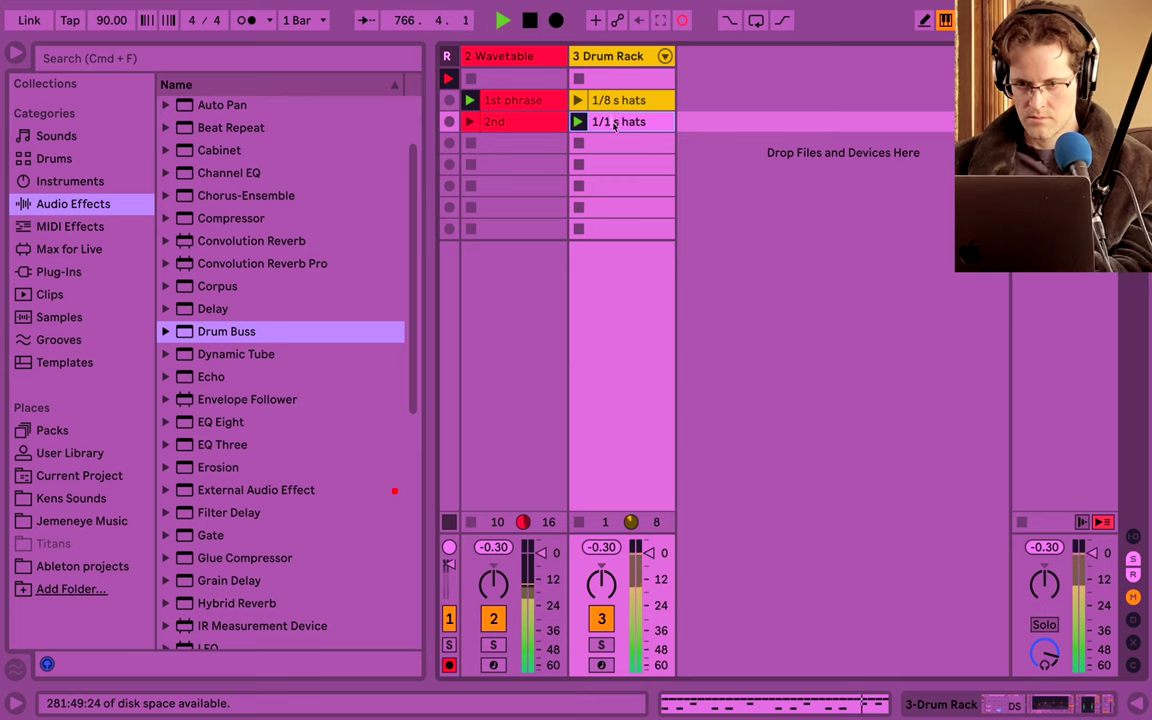
key(Return)
double_click(615, 122)
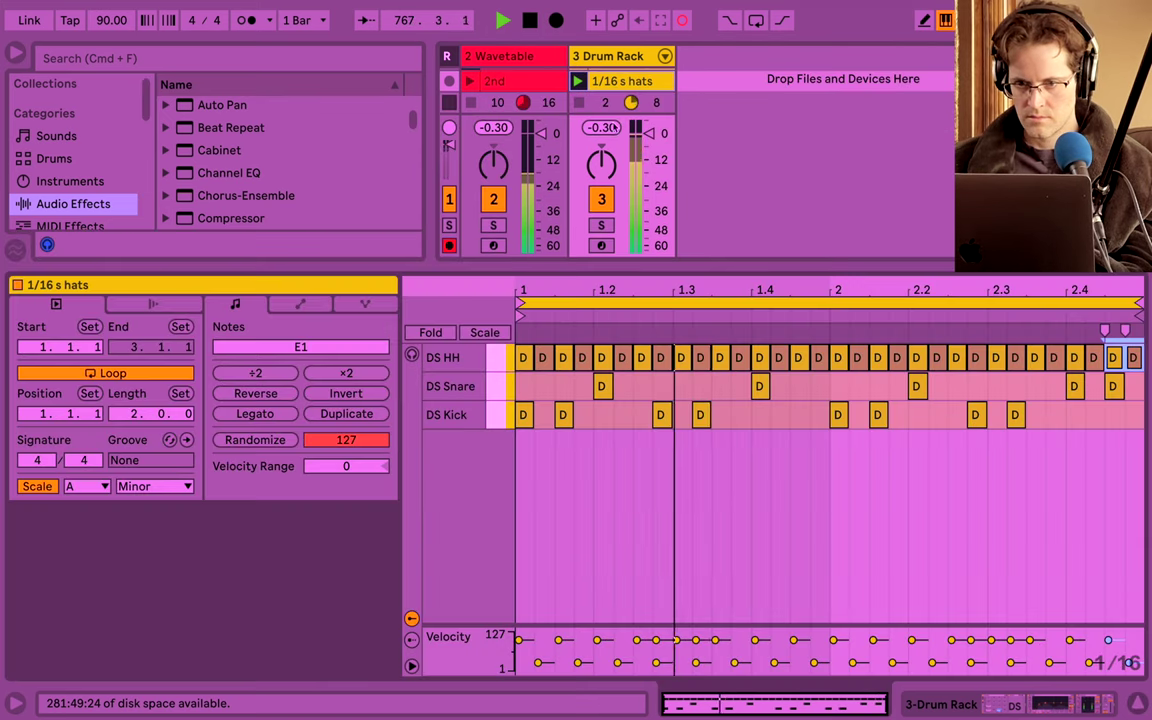
drag(1144, 289, 1145, 296)
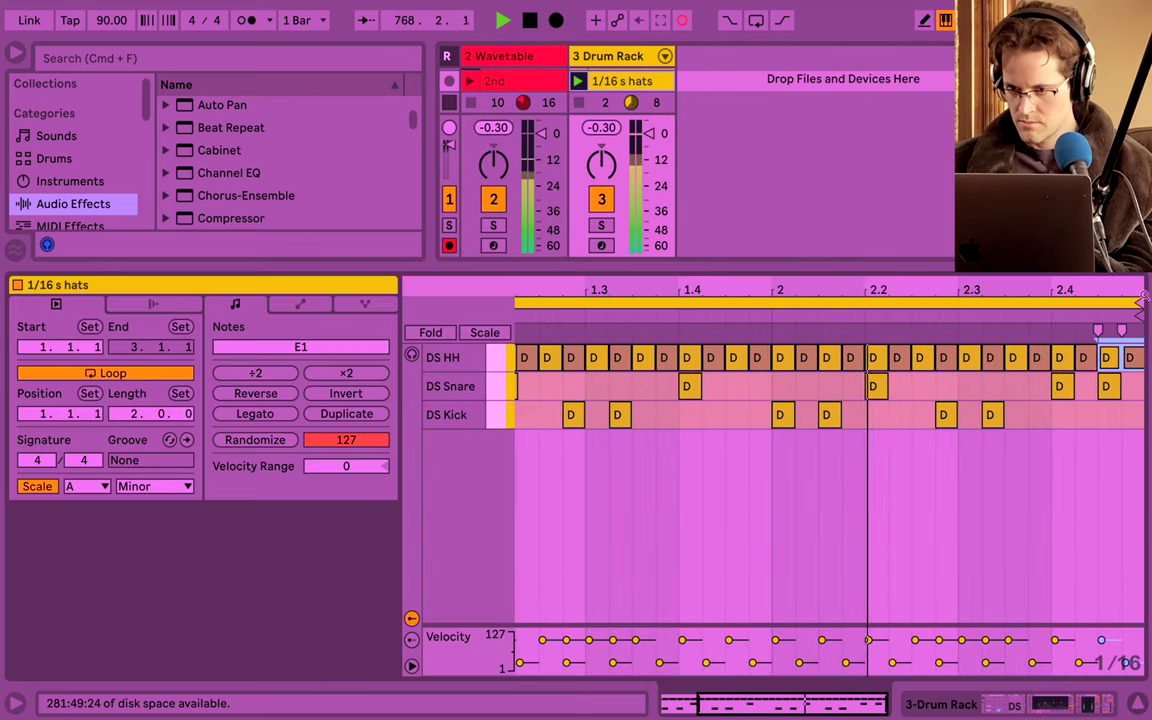
drag(986, 292, 986, 332)
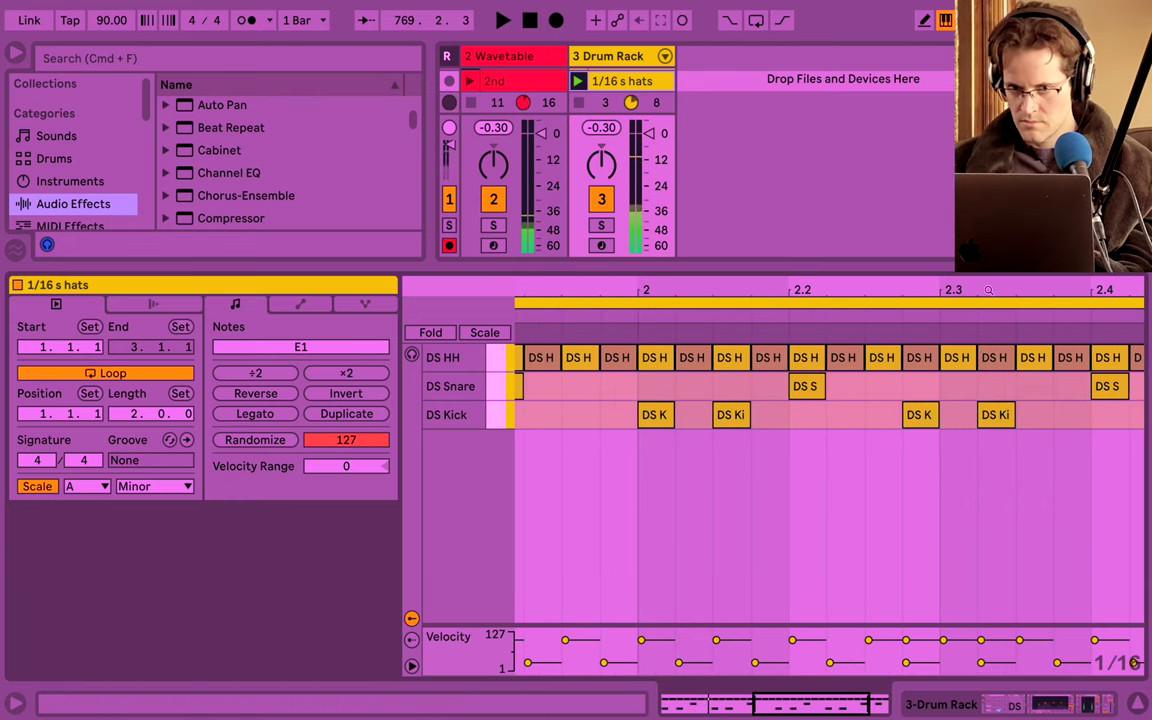
key(super+alt+l)
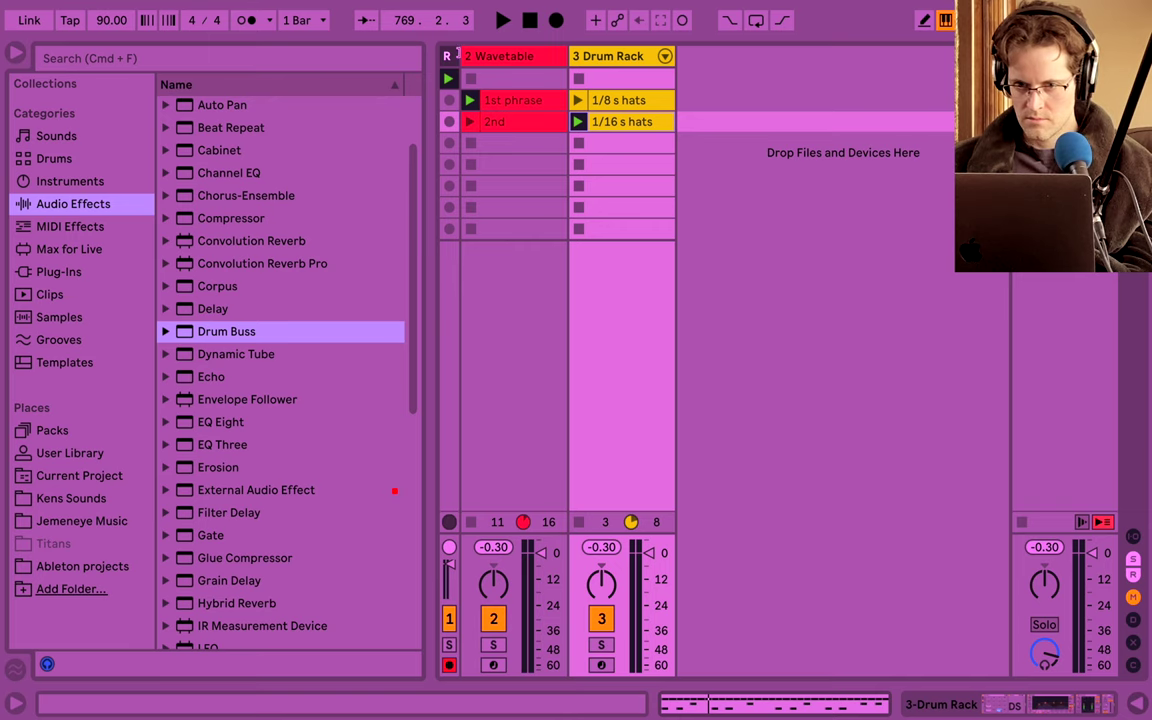
Widen the R track and start recording a new clip in its second slot.
drag(457, 53, 538, 68)
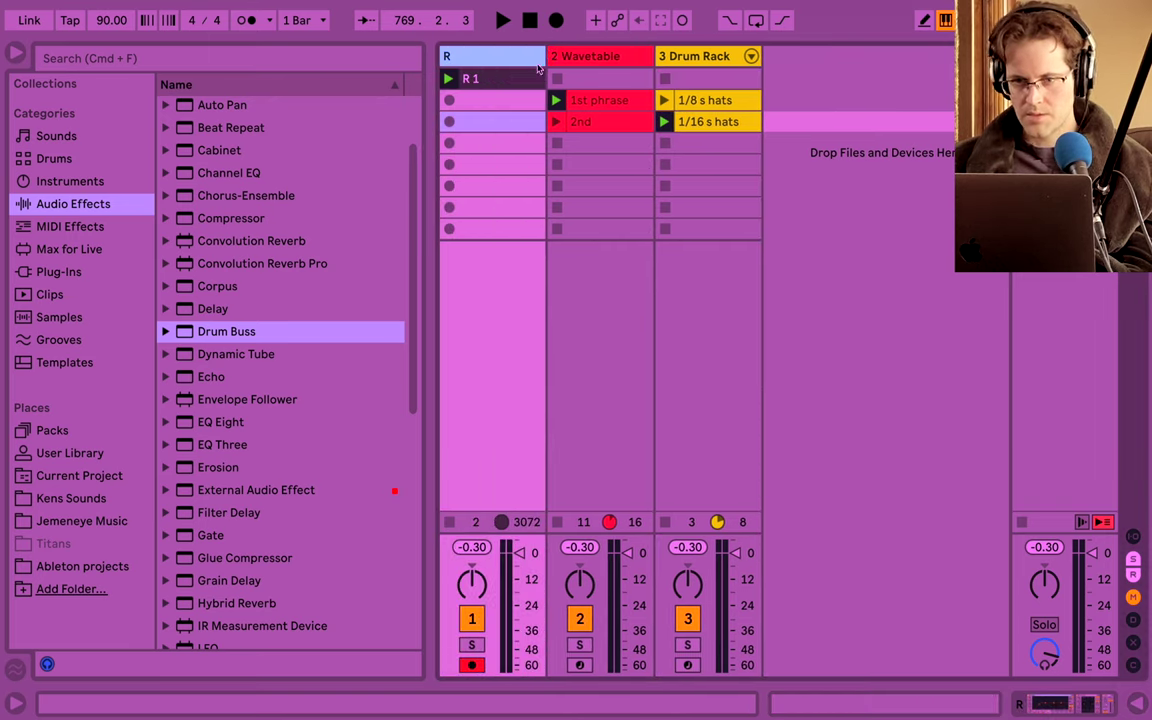
click(450, 101)
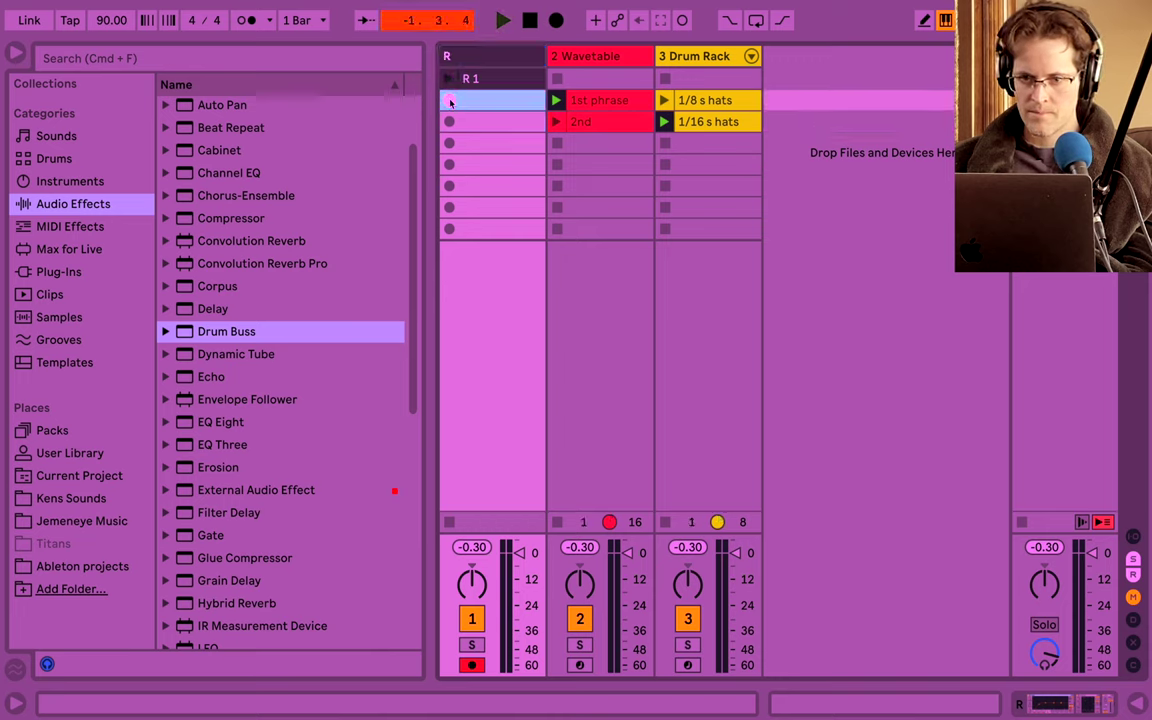
double_click(488, 101)
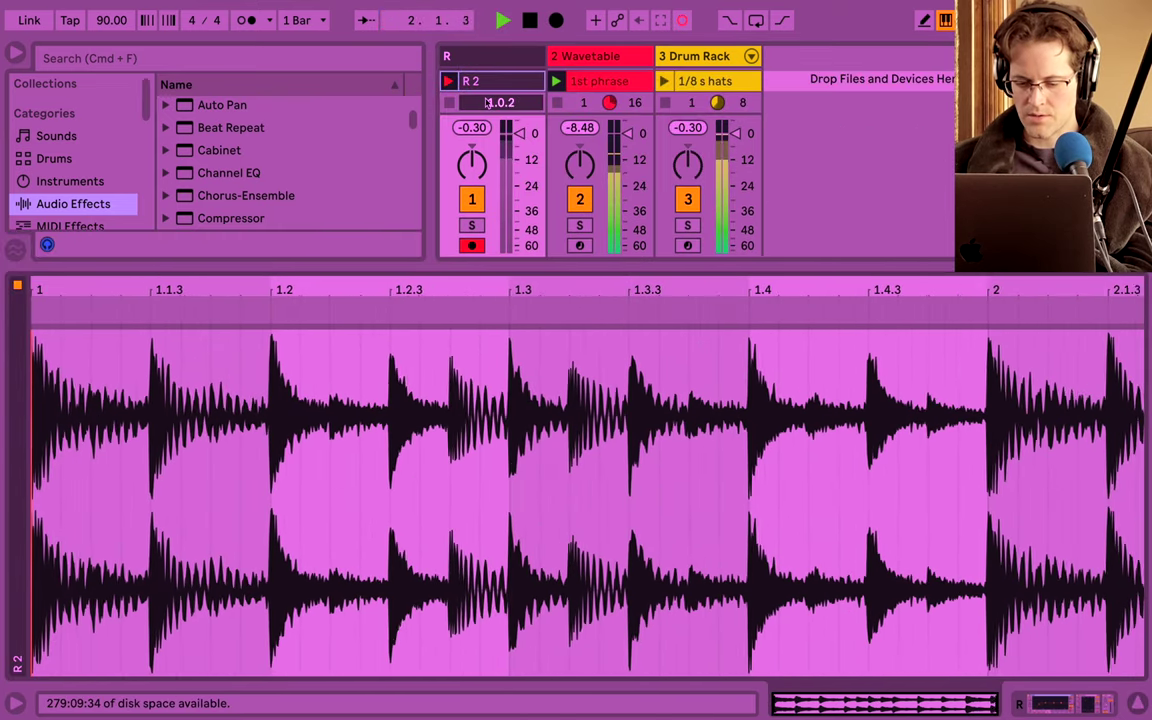
key(super+alt+l)
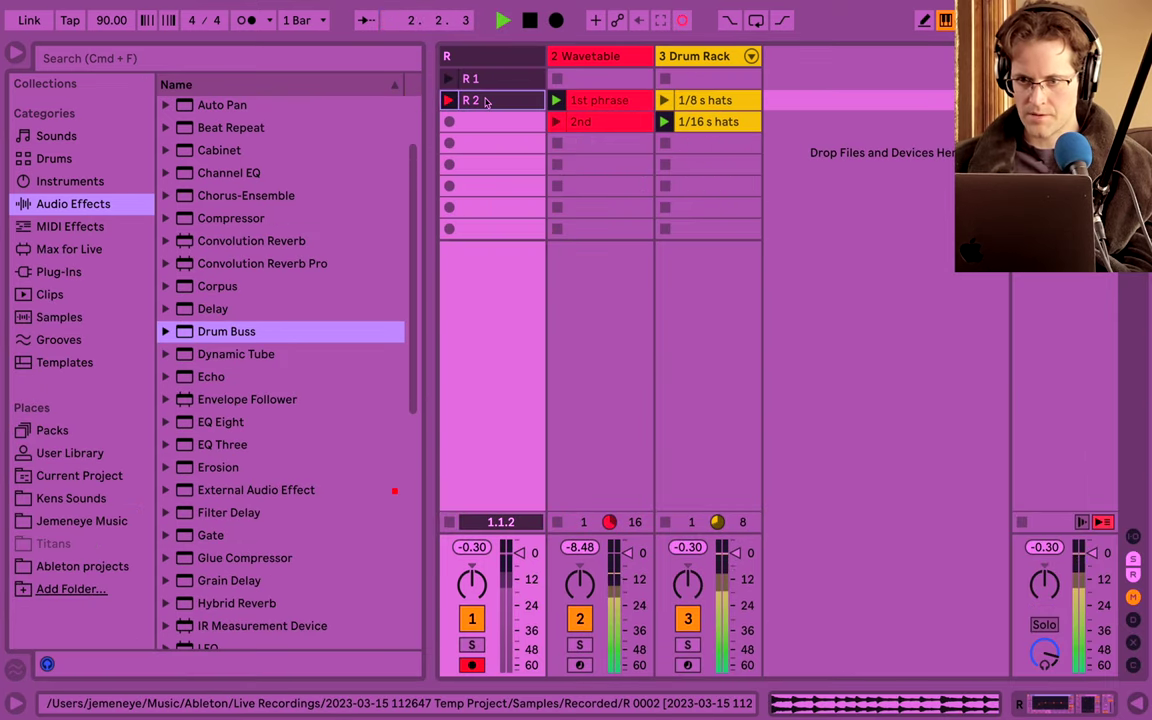
Open the 1/16 s hats clip and replace the hi-hat at beat 2.3 with a 1/32 note.
click(708, 121)
double_click(708, 121)
mouse_move(1067, 289)
mouse_down()
mouse_move(1030, 288)
mouse_move(1067, 289)
mouse_up()
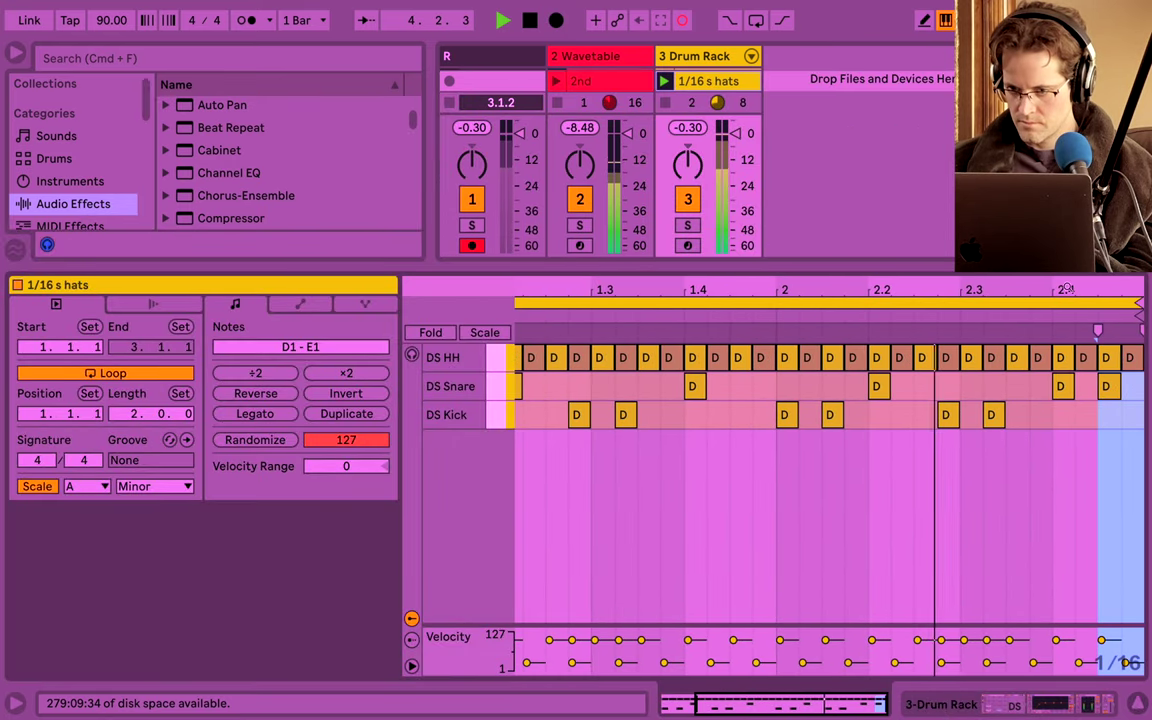
mouse_move(965, 289)
mouse_down()
mouse_move(965, 310)
mouse_move(894, 290)
mouse_up()
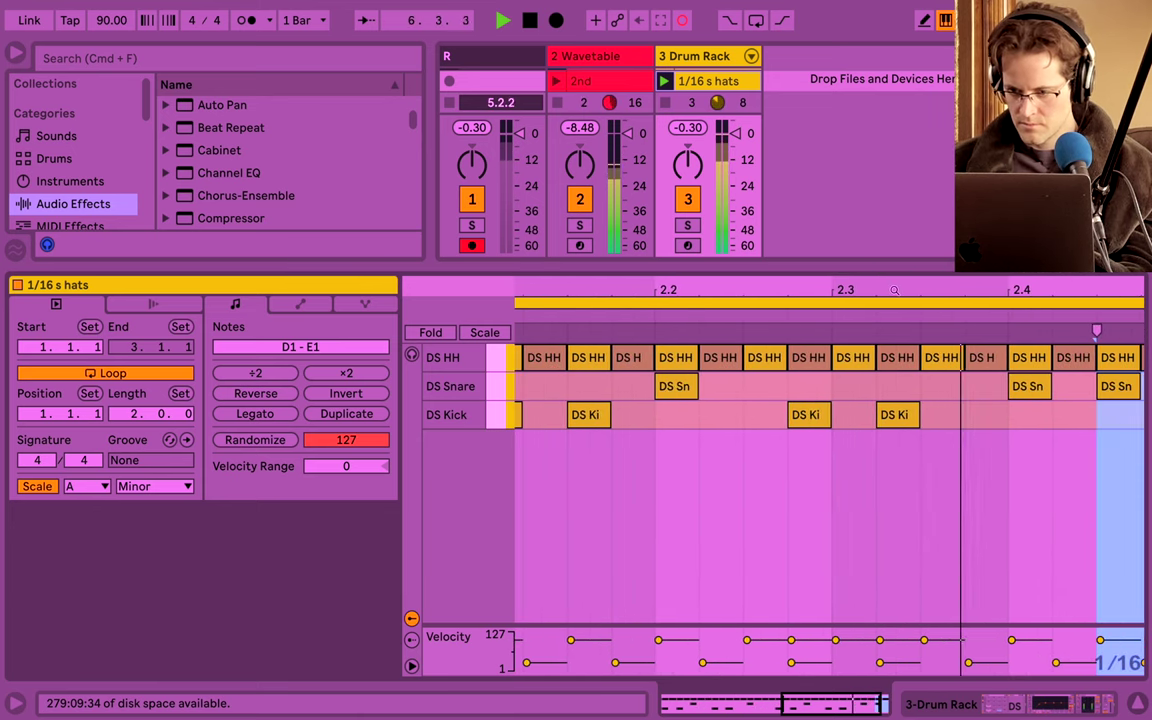
double_click(848, 359)
double_click(847, 358)
Duplicate the soft 1/32 hi-hat note repeatedly to fill the DS HH row from beat 2.3 up to beat 2.4.
key(super+d)
key(super+d)
key(super+d)
key(super+d)
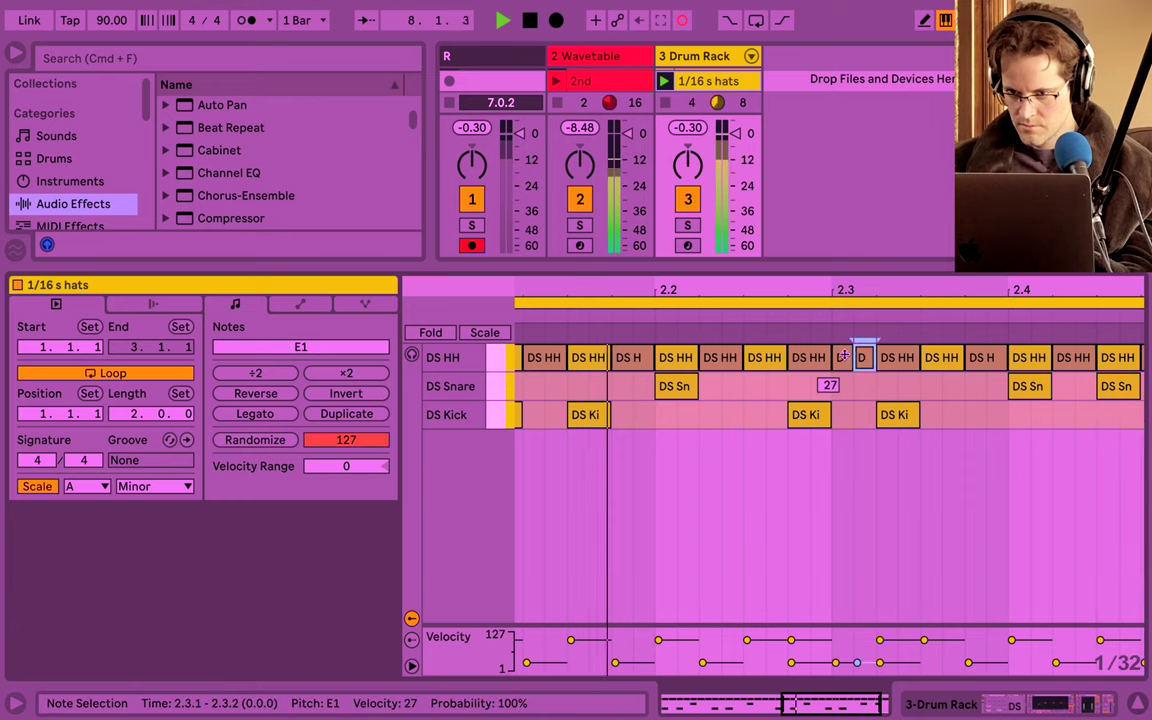
key(super+d)
key(super+d)
key(super+d)
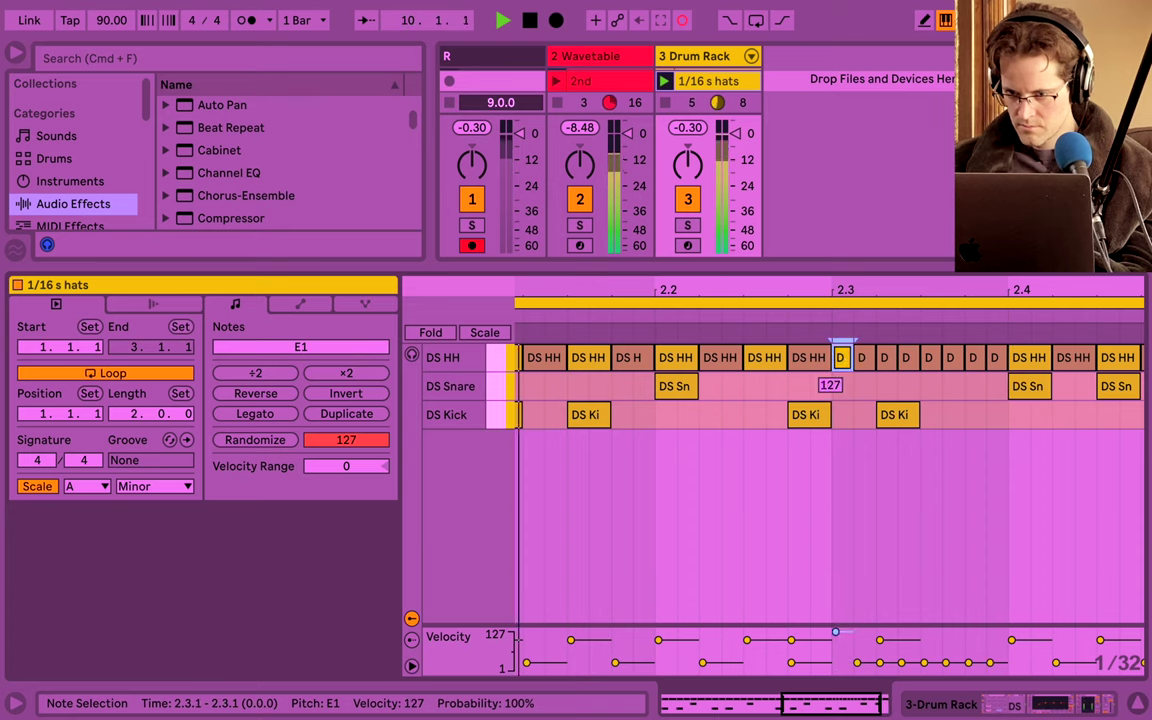
Duplicate the 1/32 hi-hat pair at beat 2.3, with velocities 115 and 27, through the end of bar 2.
click(854, 376)
drag(863, 376, 845, 359)
key(super+d)
key(super+d)
key(super+d)
key(super+d)
key(super+d)
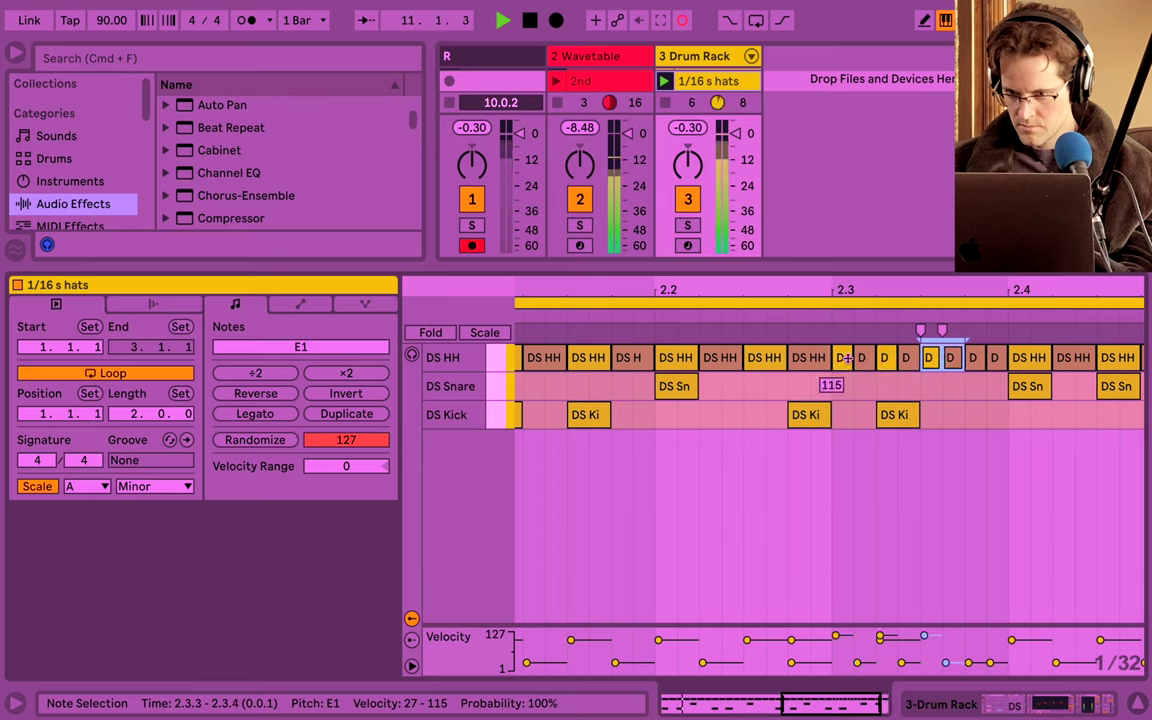
key(super+d)
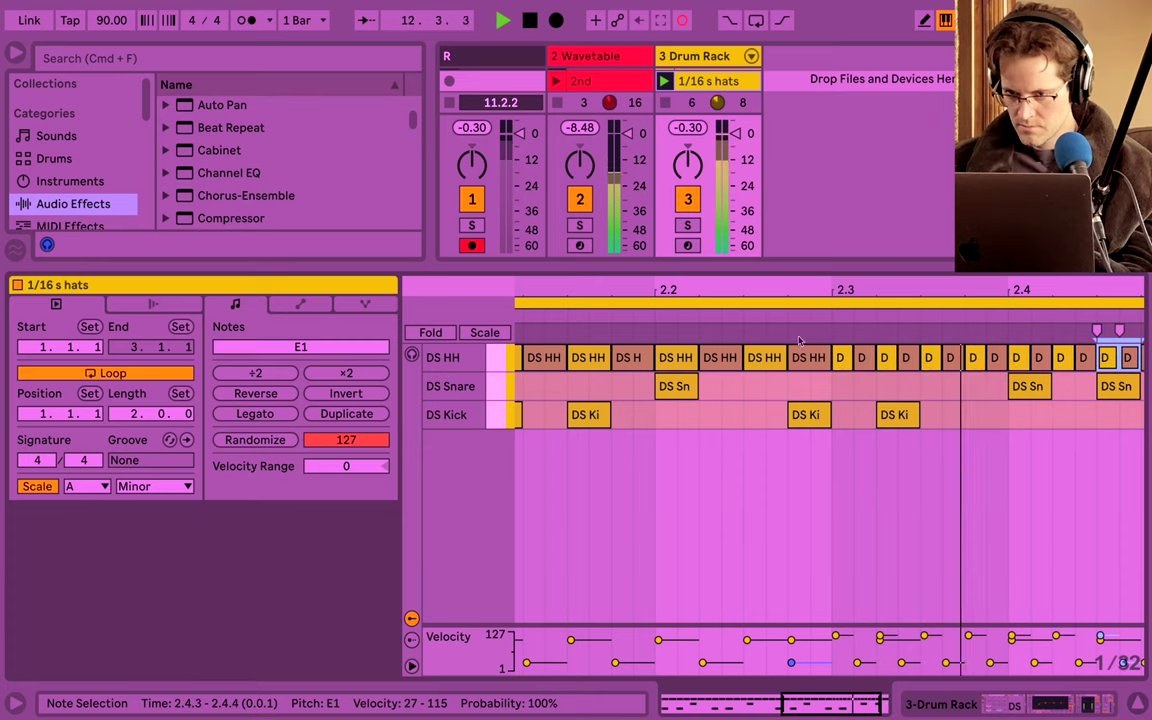
Replace the soft DS HH note at 2.2.4 with four consecutive 1/64 notes at velocity 115.
drag(814, 298, 814, 318)
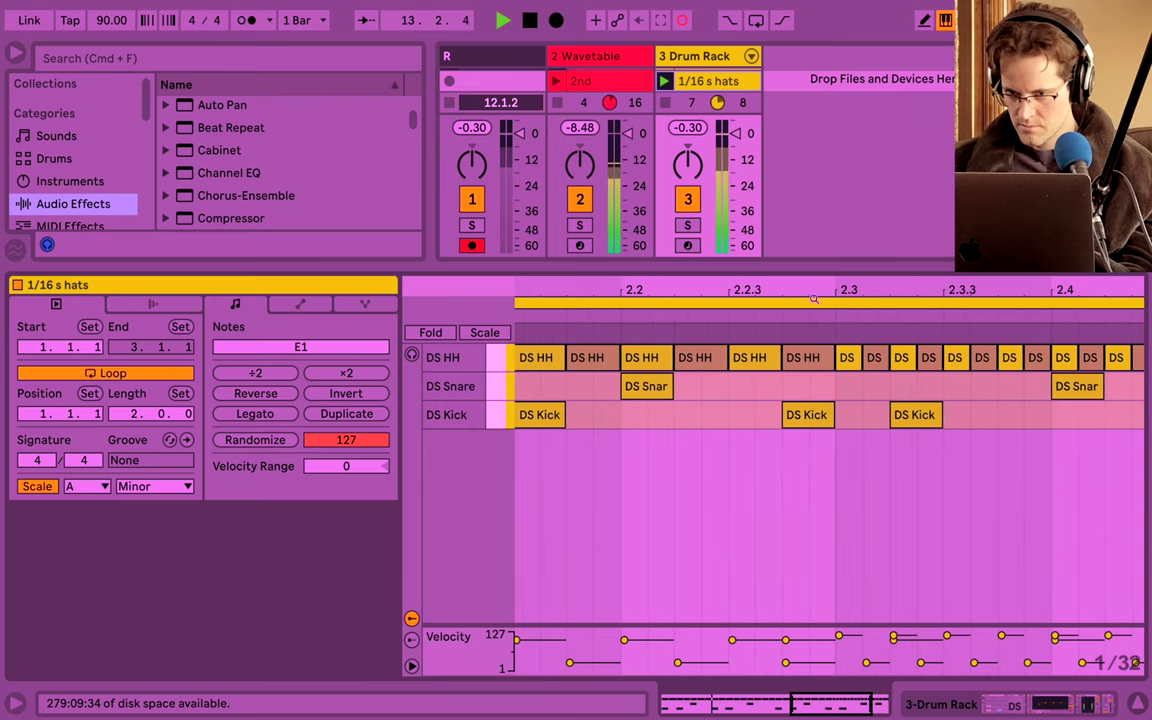
click(799, 358)
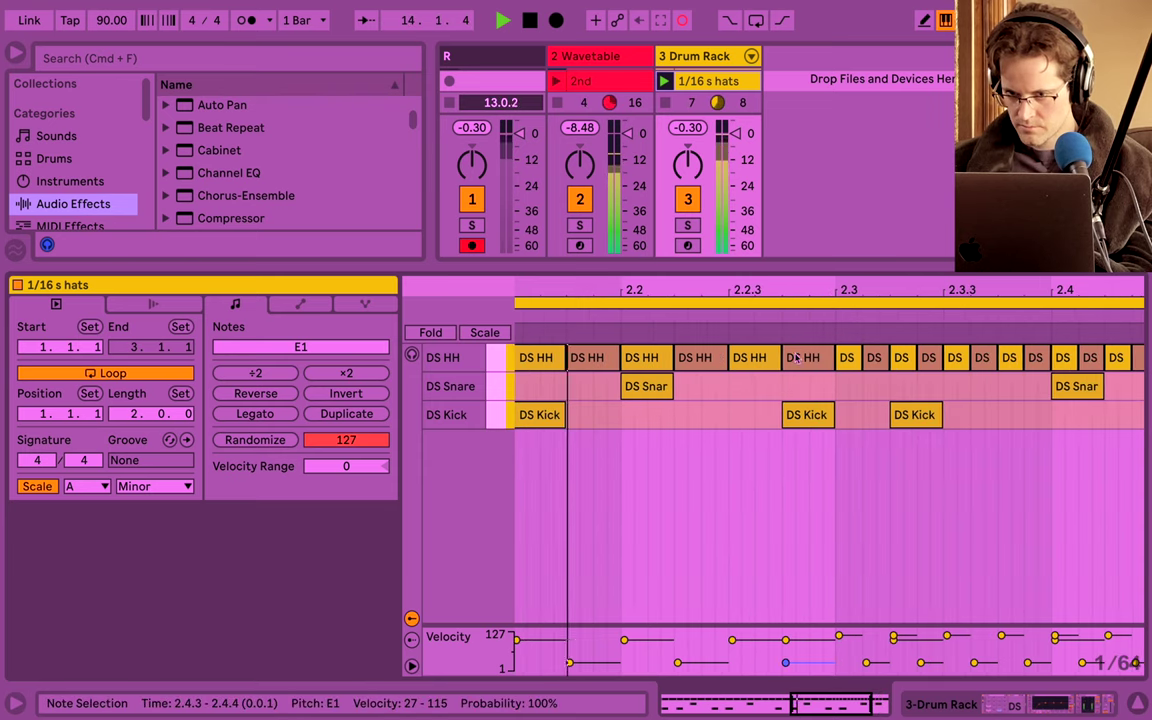
key(Delete)
double_click(791, 361)
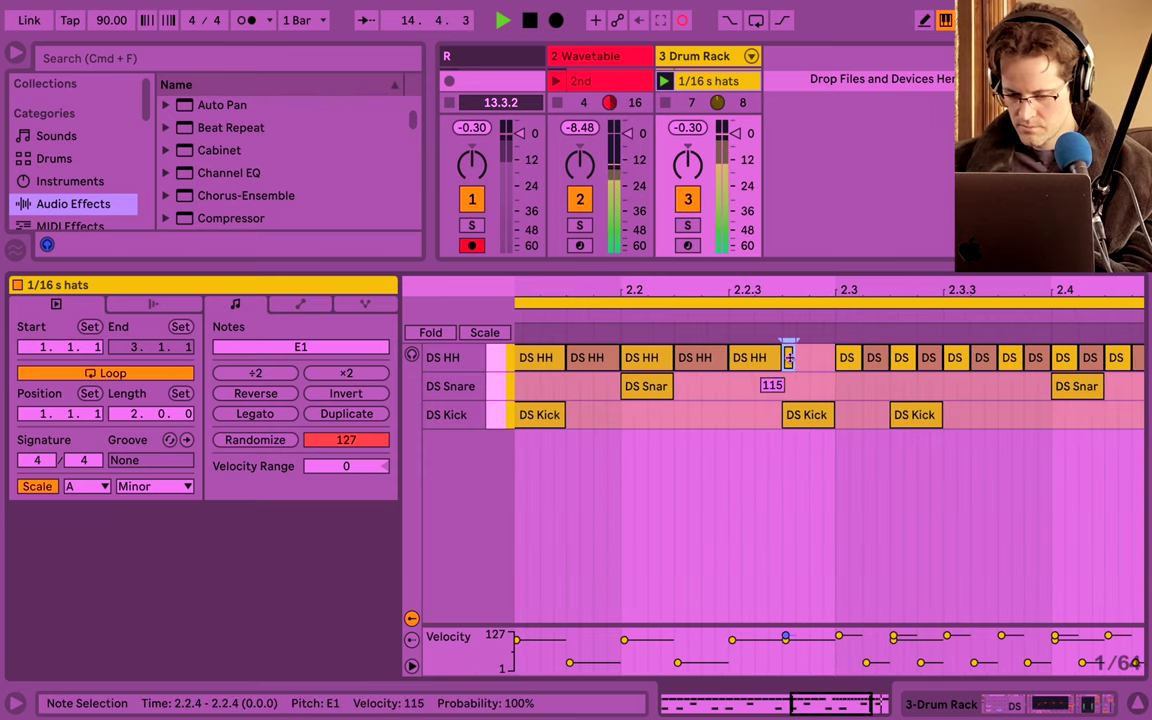
Try duplicating the DS Kick note at 2.2.4 onto beat 2.3, and undo the duplicate.
click(797, 421)
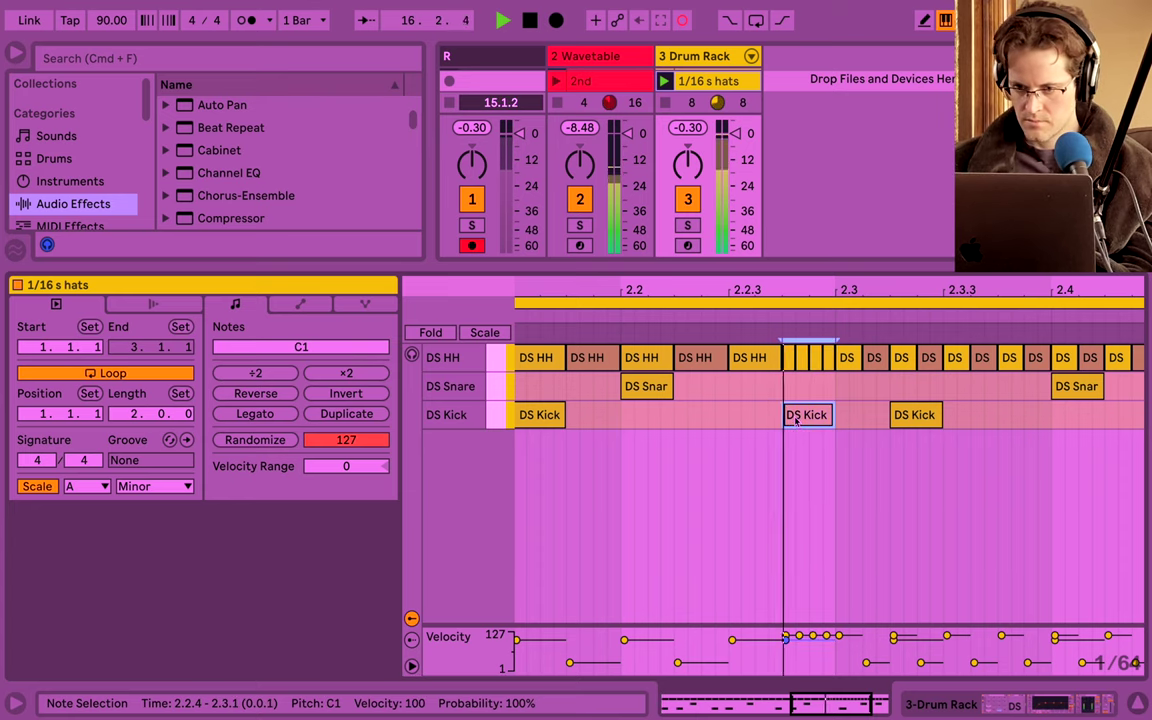
key(b)
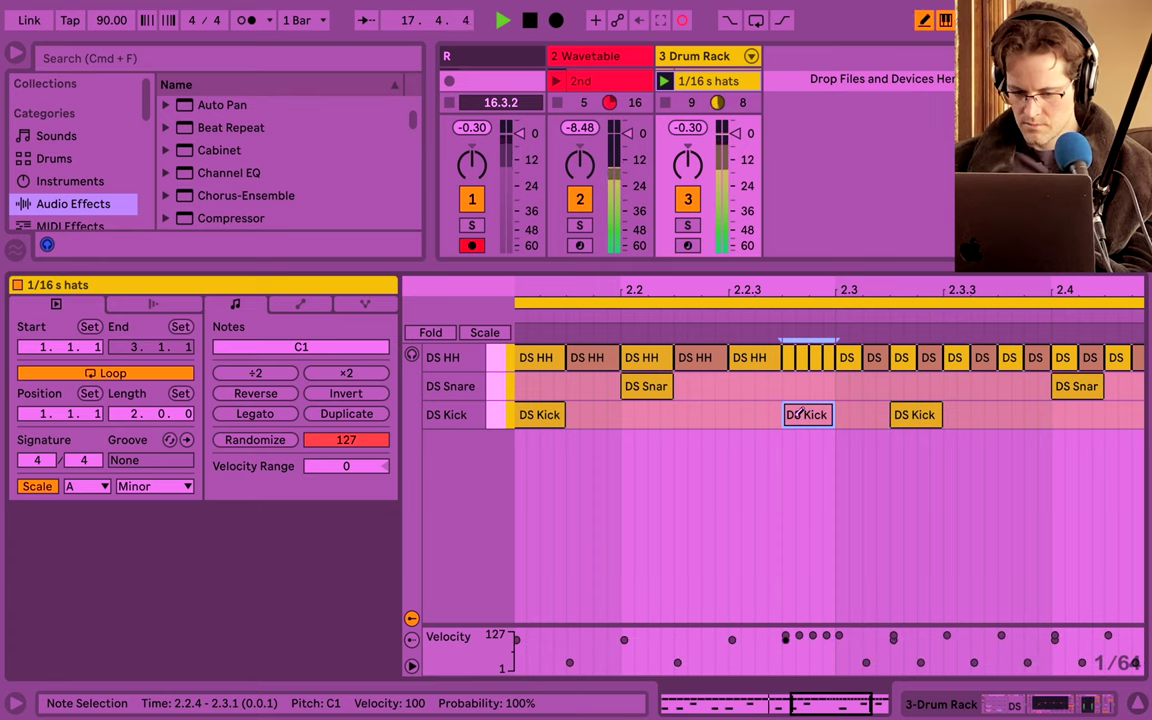
key(b)
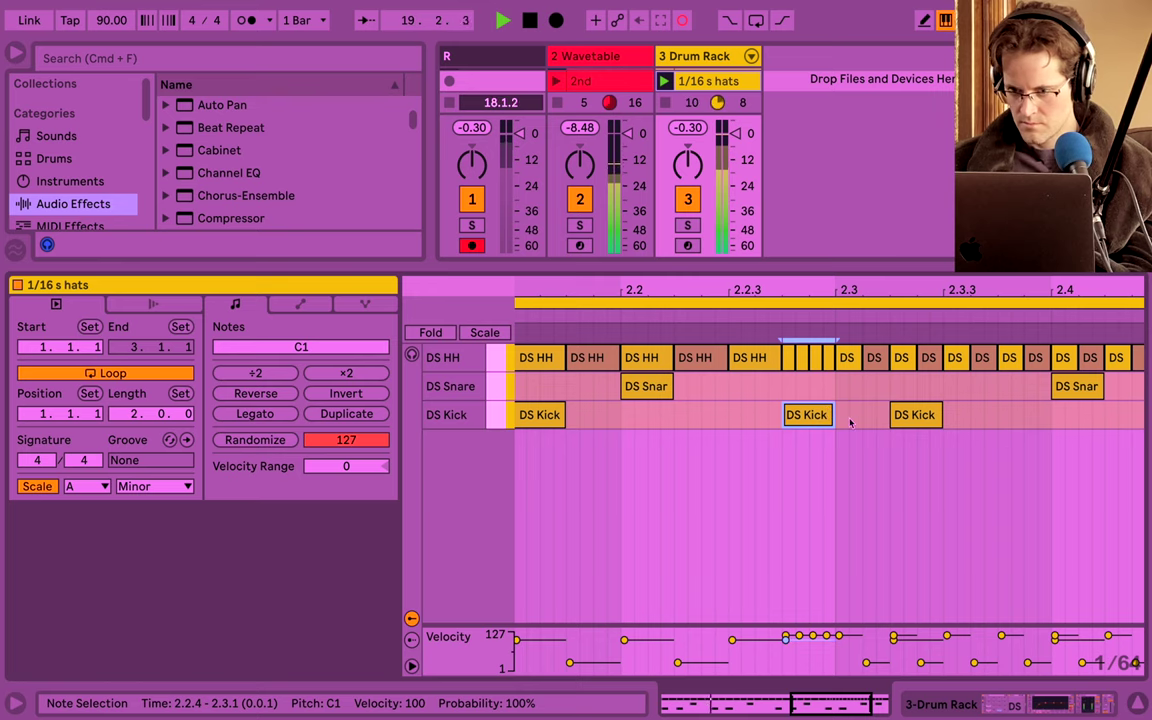
key(super+d)
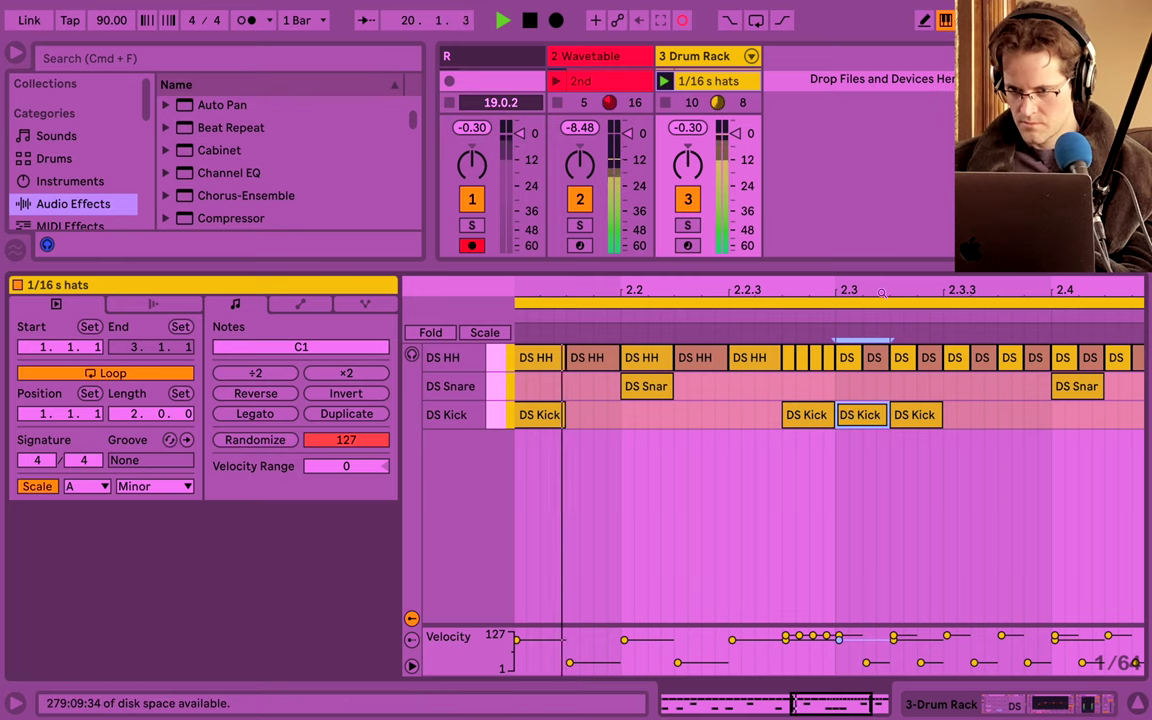
drag(882, 293, 882, 284)
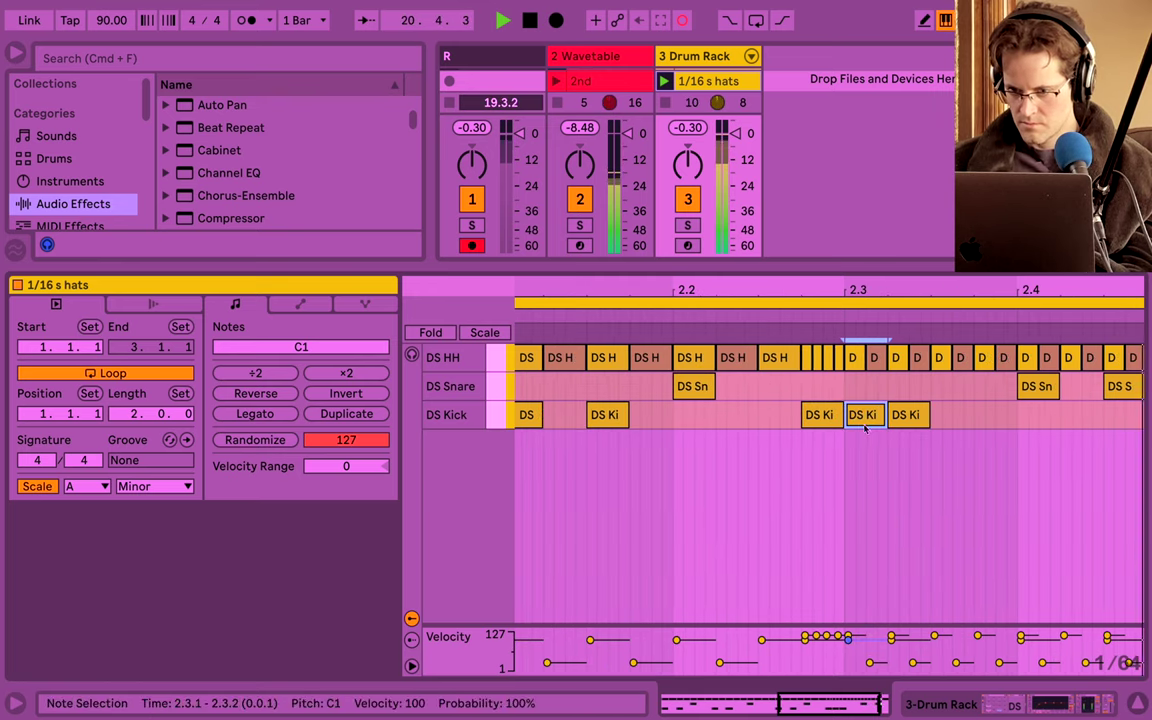
key(super+z)
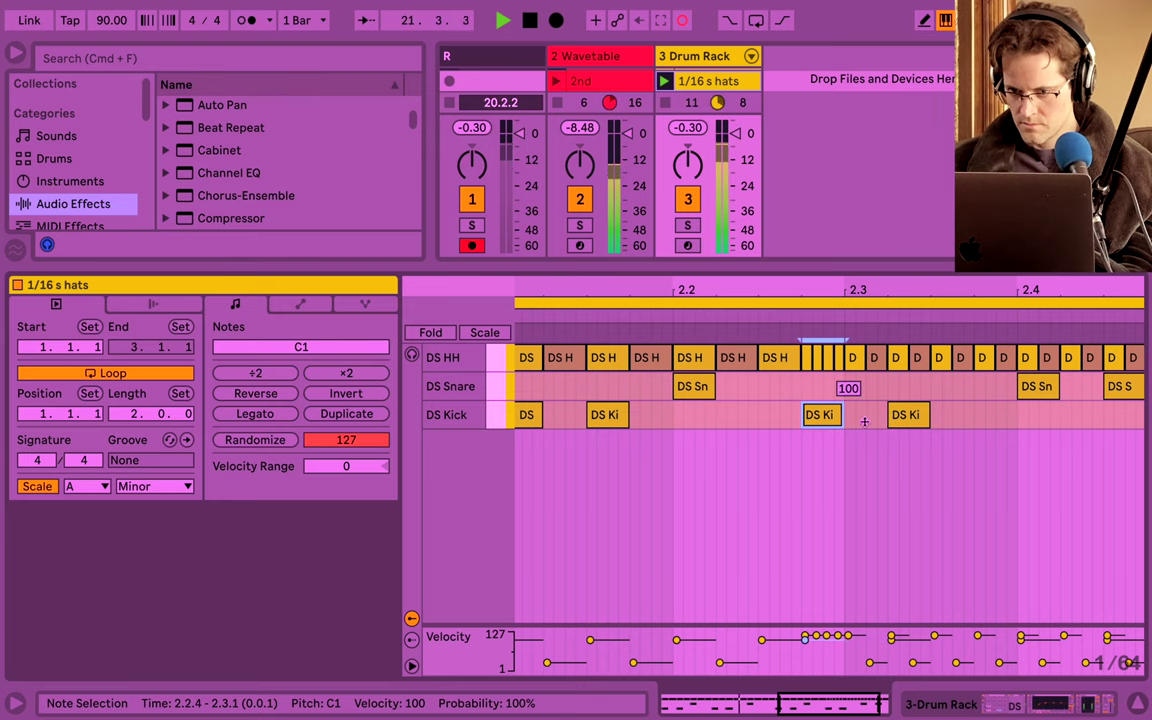
Try a run of three 1/64 kick notes around 2.4.3 with the snare note there deactivated.
drag(937, 296, 937, 266)
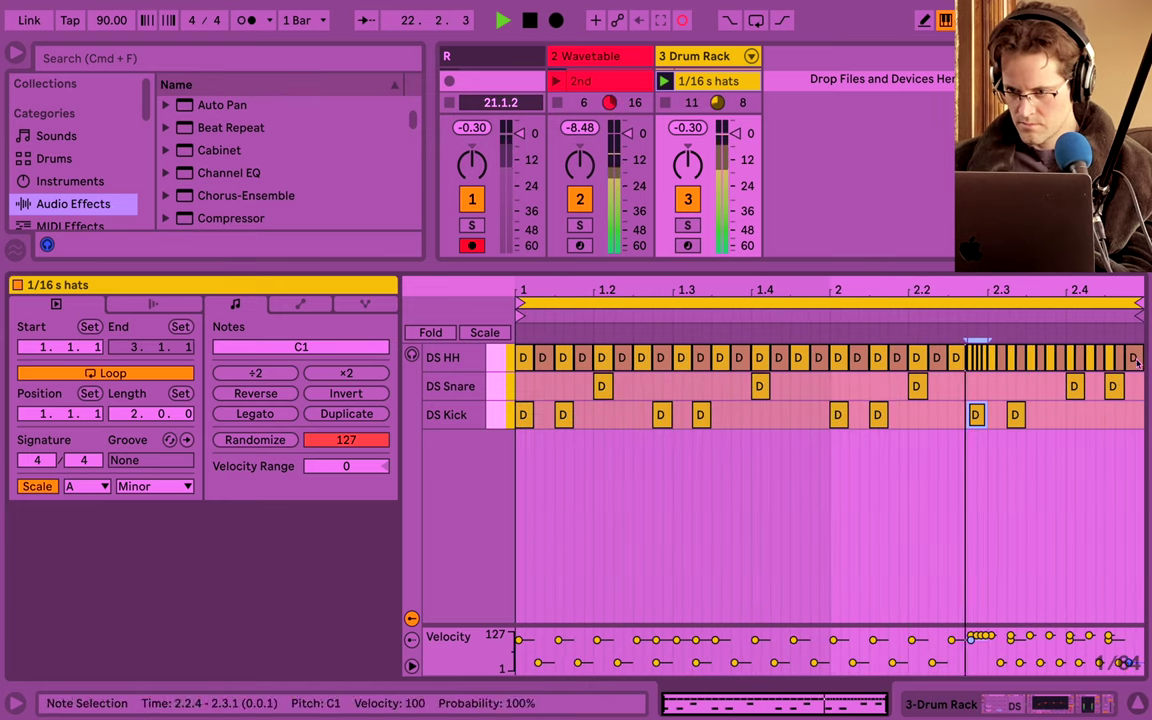
drag(1106, 418, 1104, 413)
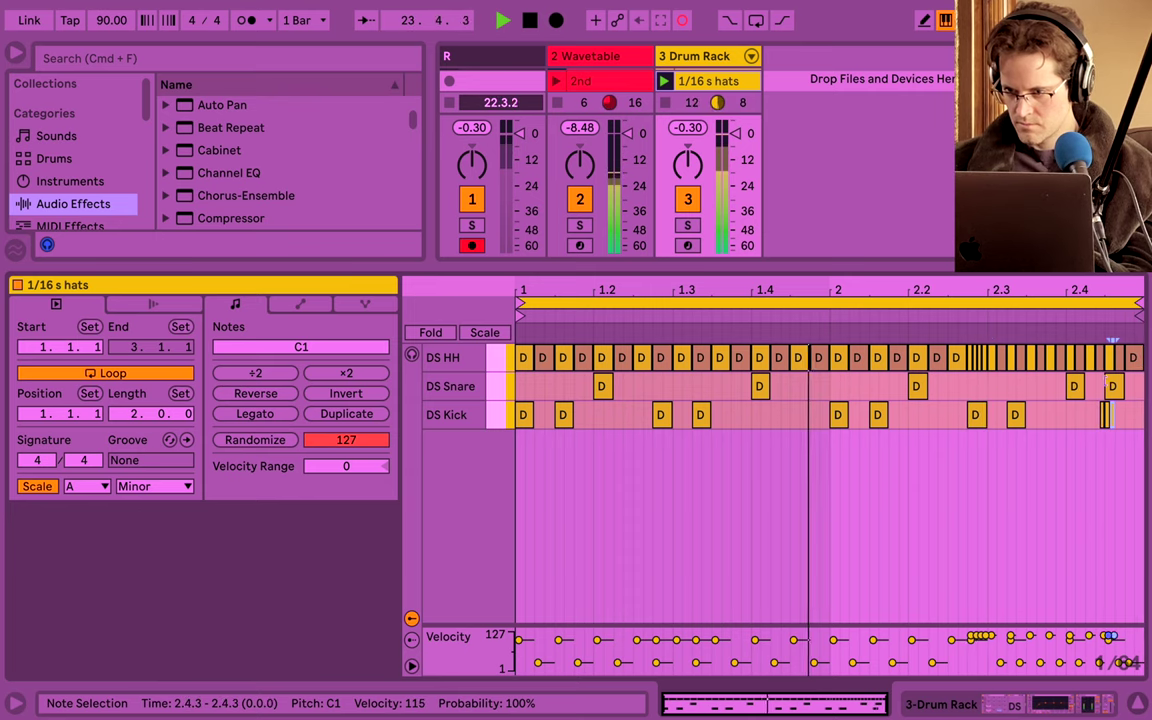
drag(1141, 290, 1145, 315)
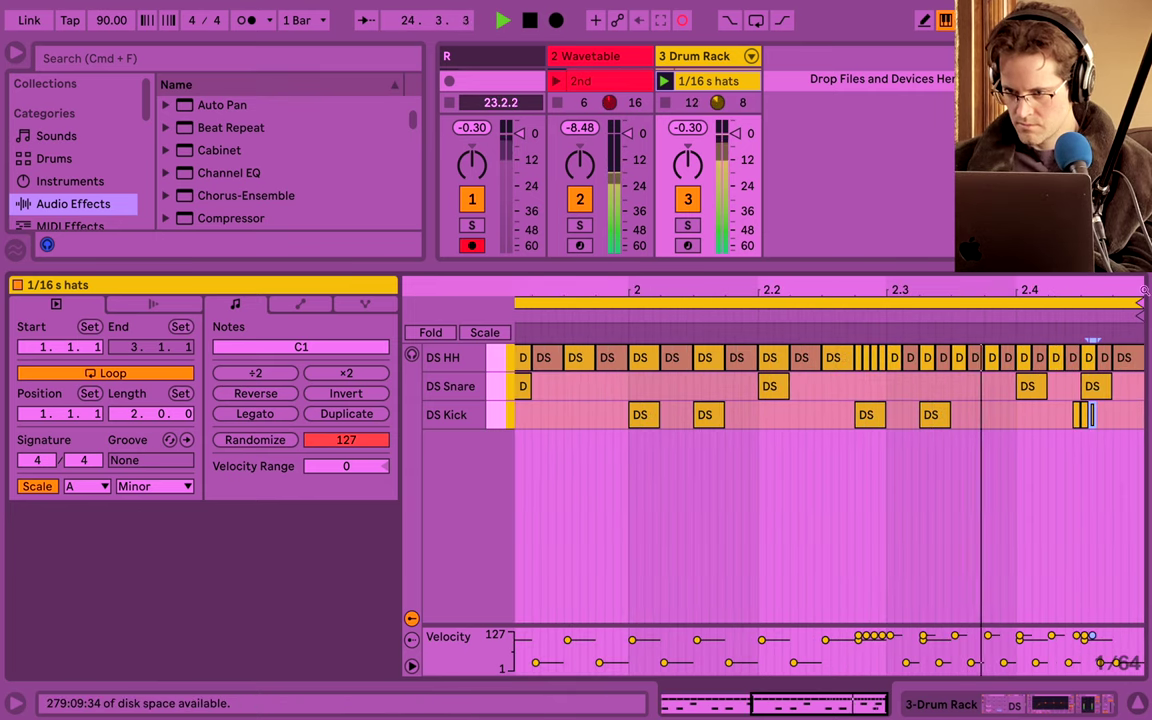
click(1100, 388)
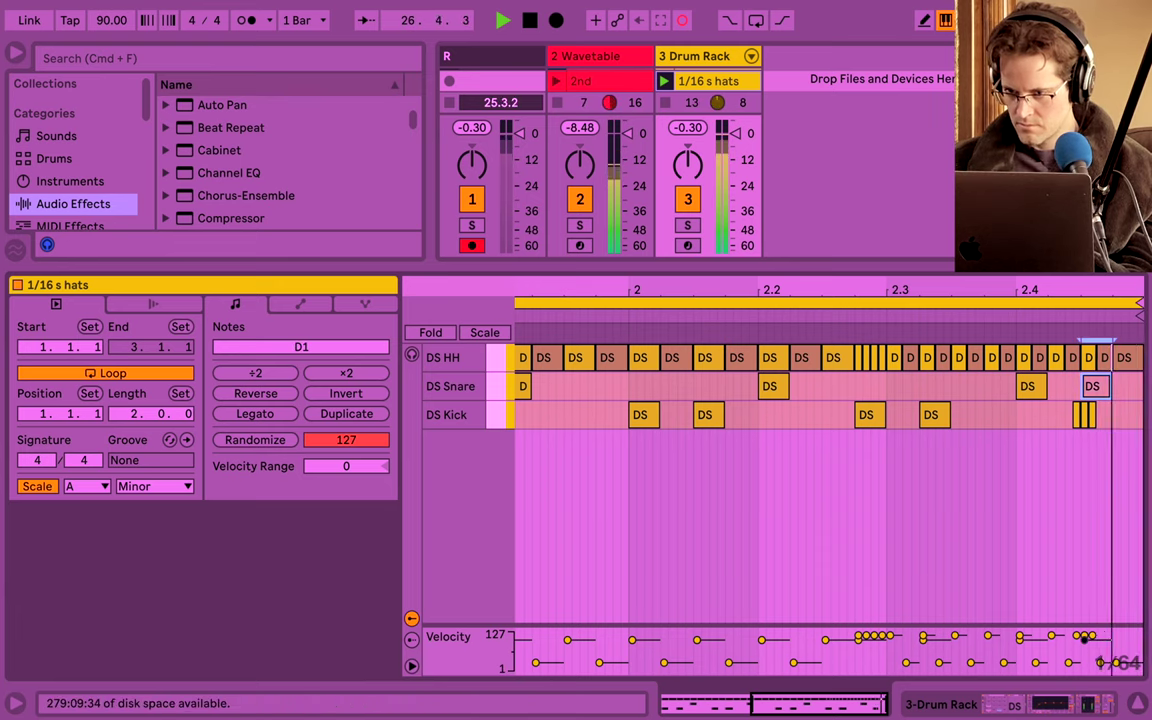
drag(1144, 286, 1144, 324)
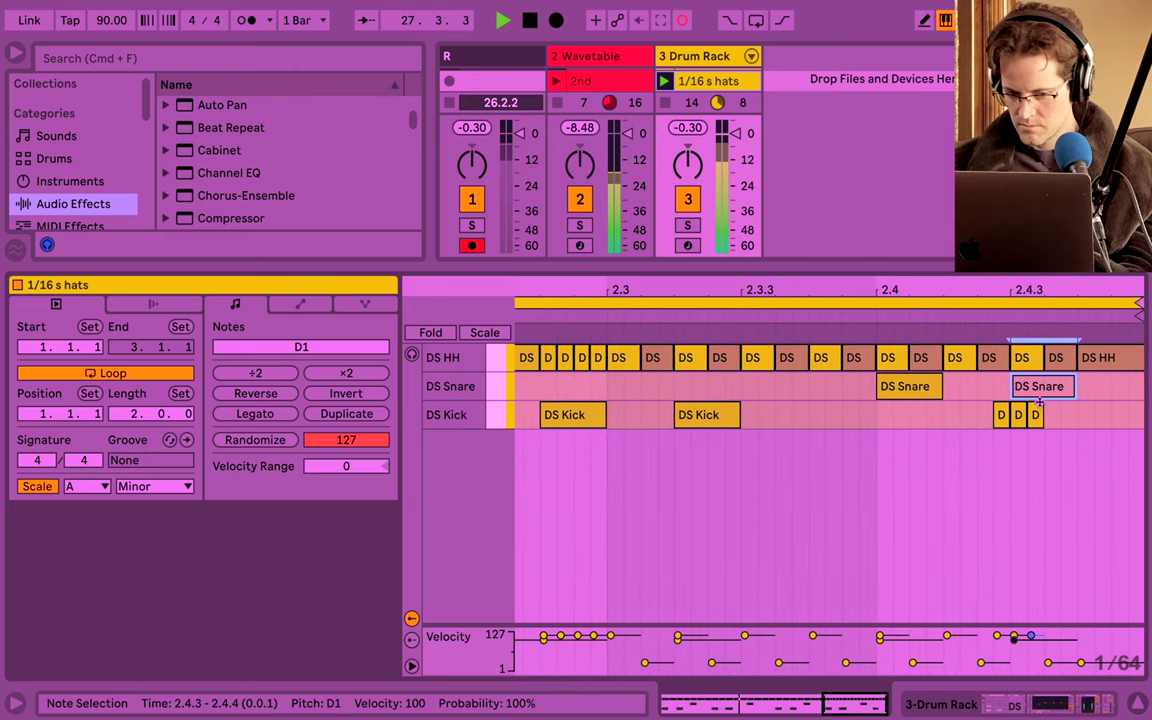
Try three consecutive 1/32 kick notes from just before 2.4.3, and undo the kick roll and the snare deactivation.
double_click(985, 420)
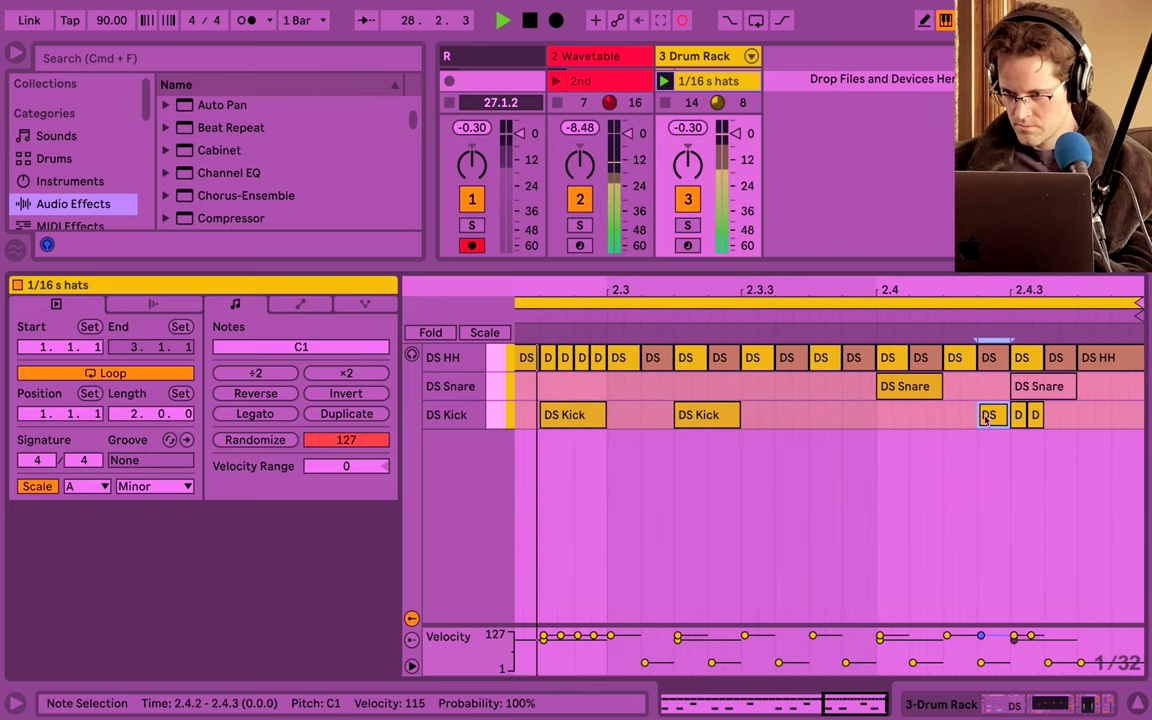
key(super+d)
key(super+d)
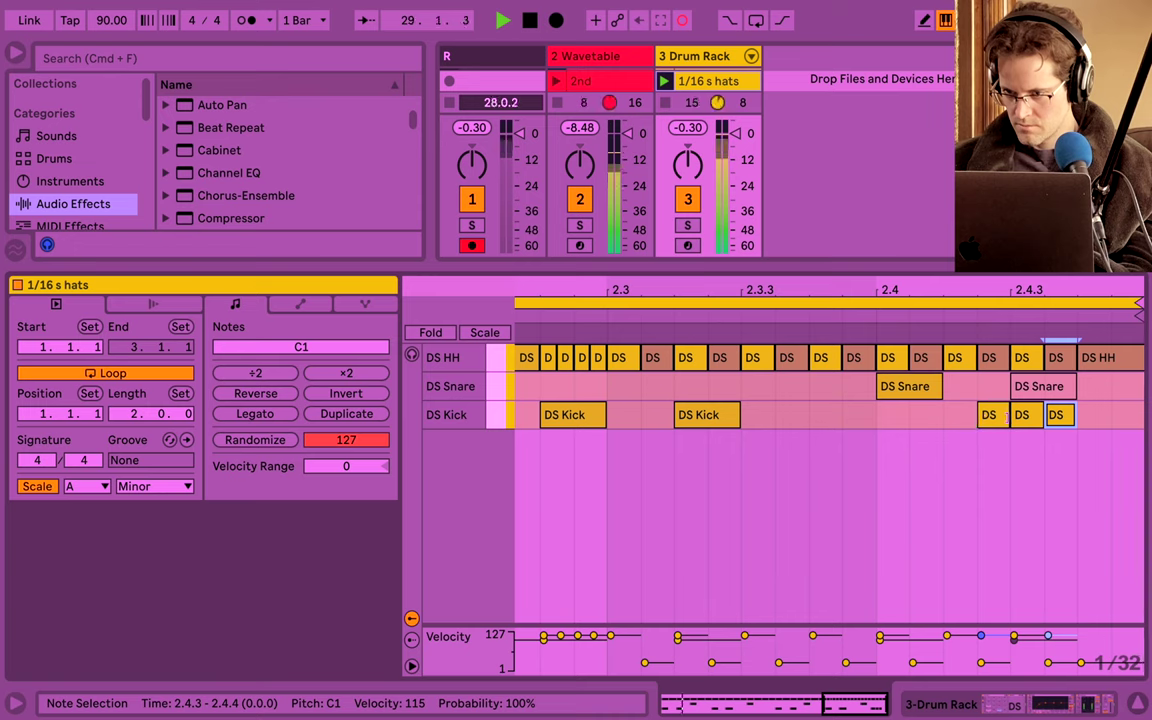
click(1025, 420)
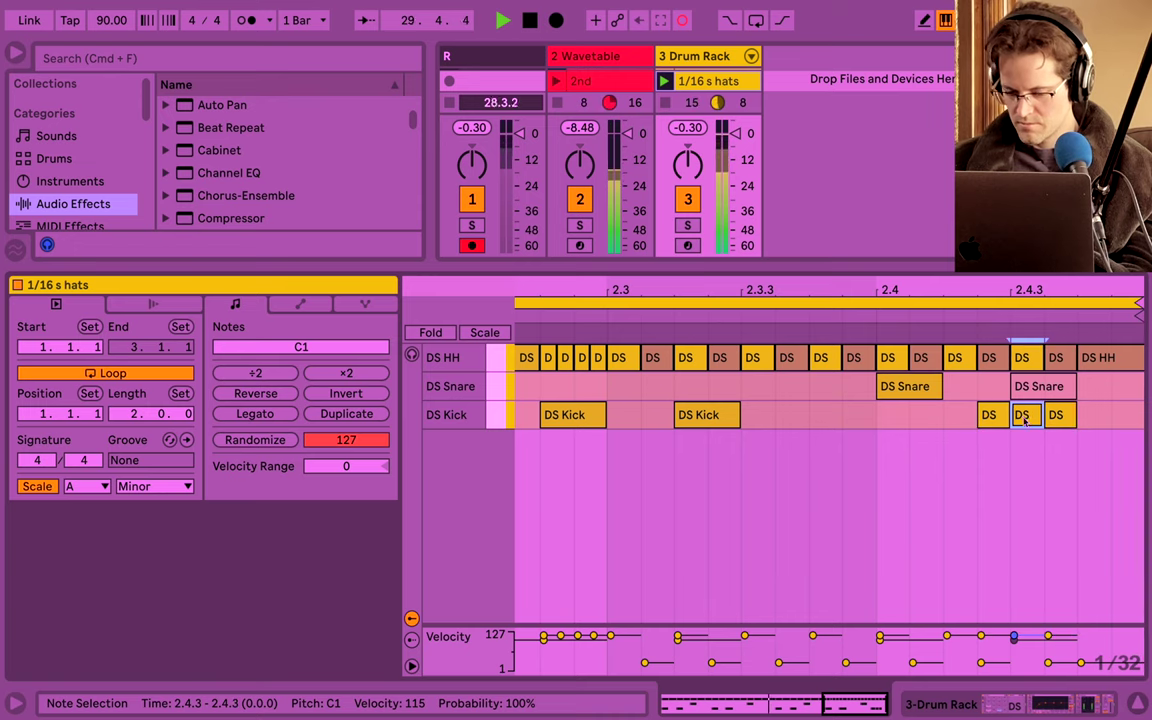
key(super+z)
key(super+z)
key(super+z)
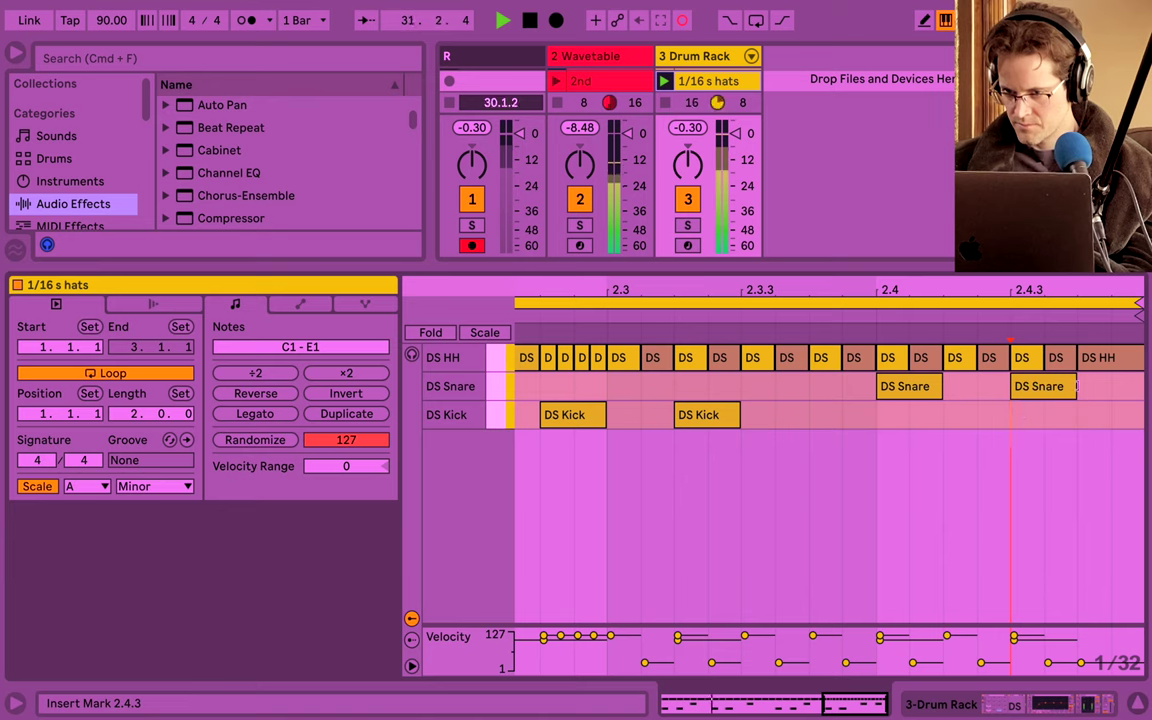
Shorten the DS Snare note at 2.4.3 to 1/32 and duplicate it three times to fill up to the end of bar 2.
drag(1077, 386, 1041, 385)
key(super+d)
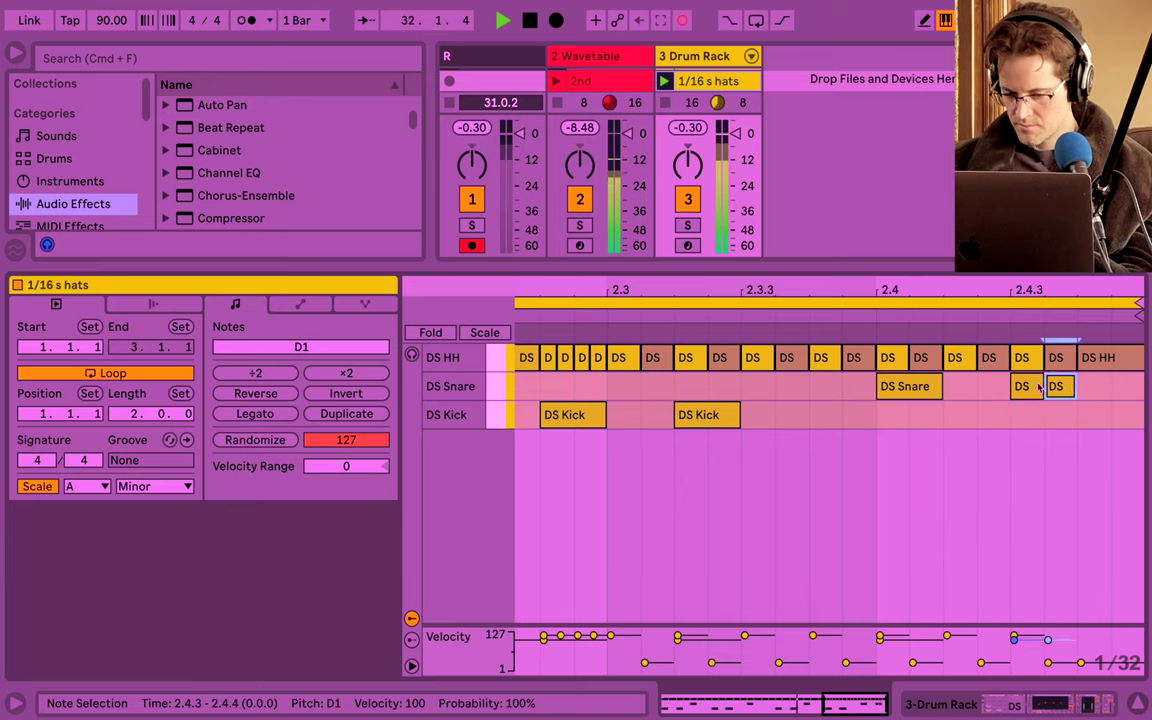
key(super+d)
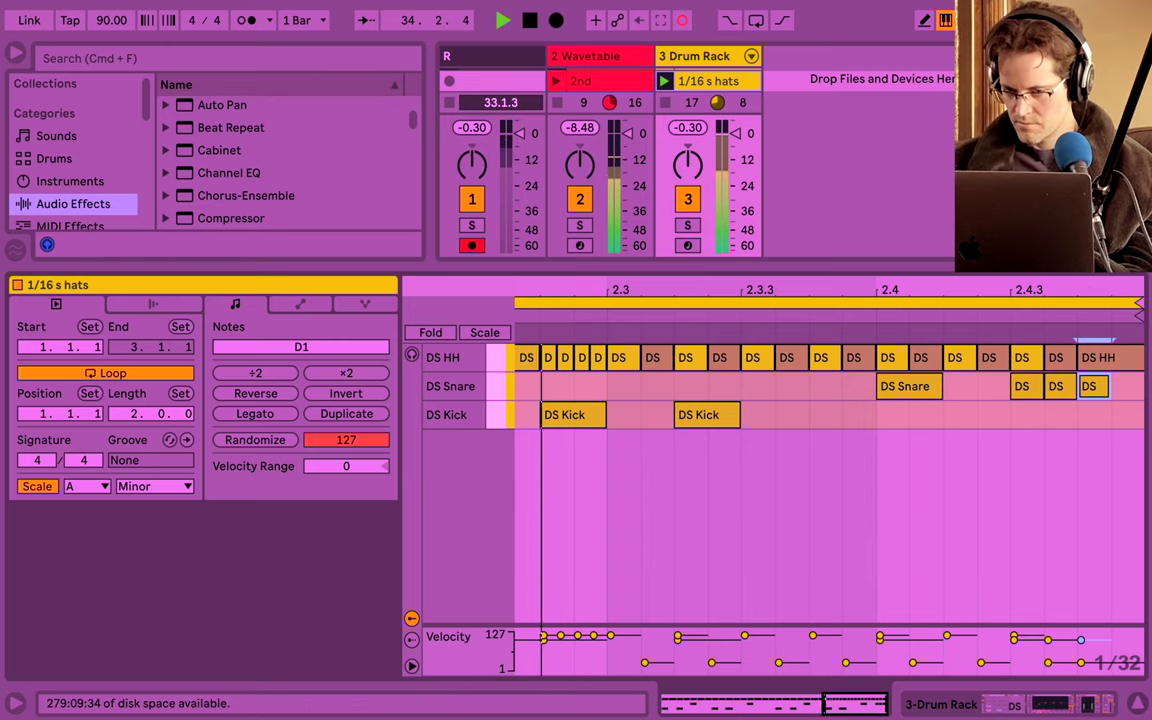
drag(1040, 290, 1040, 210)
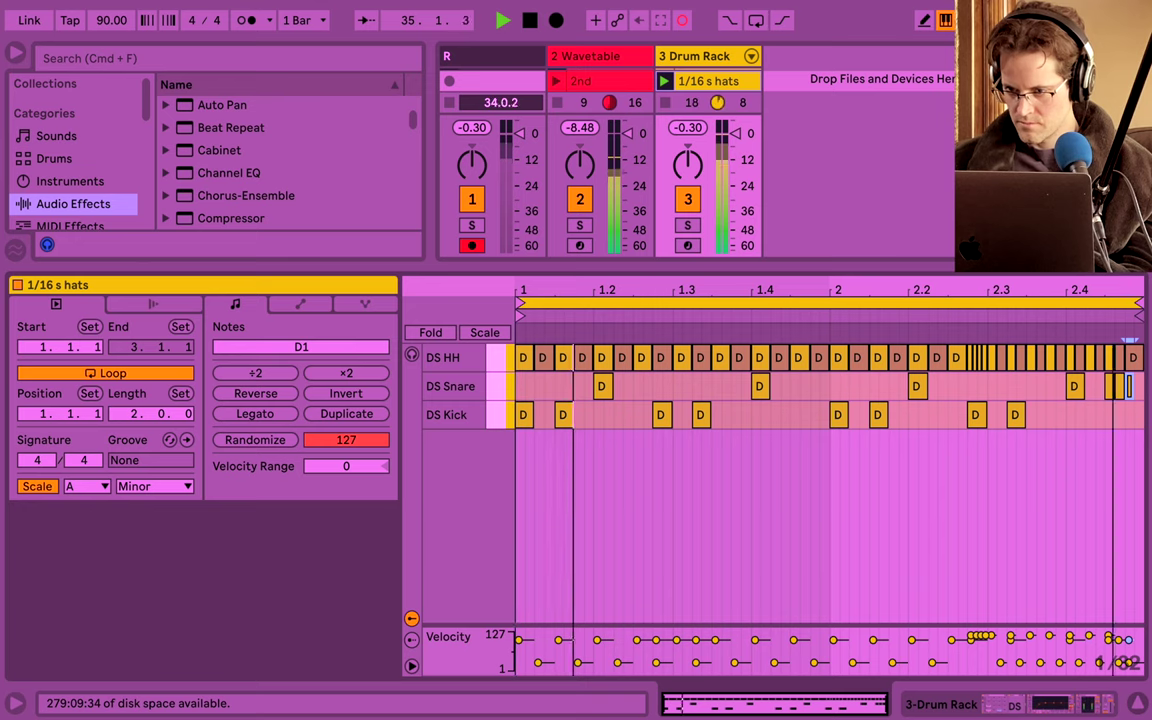
key(super+d)
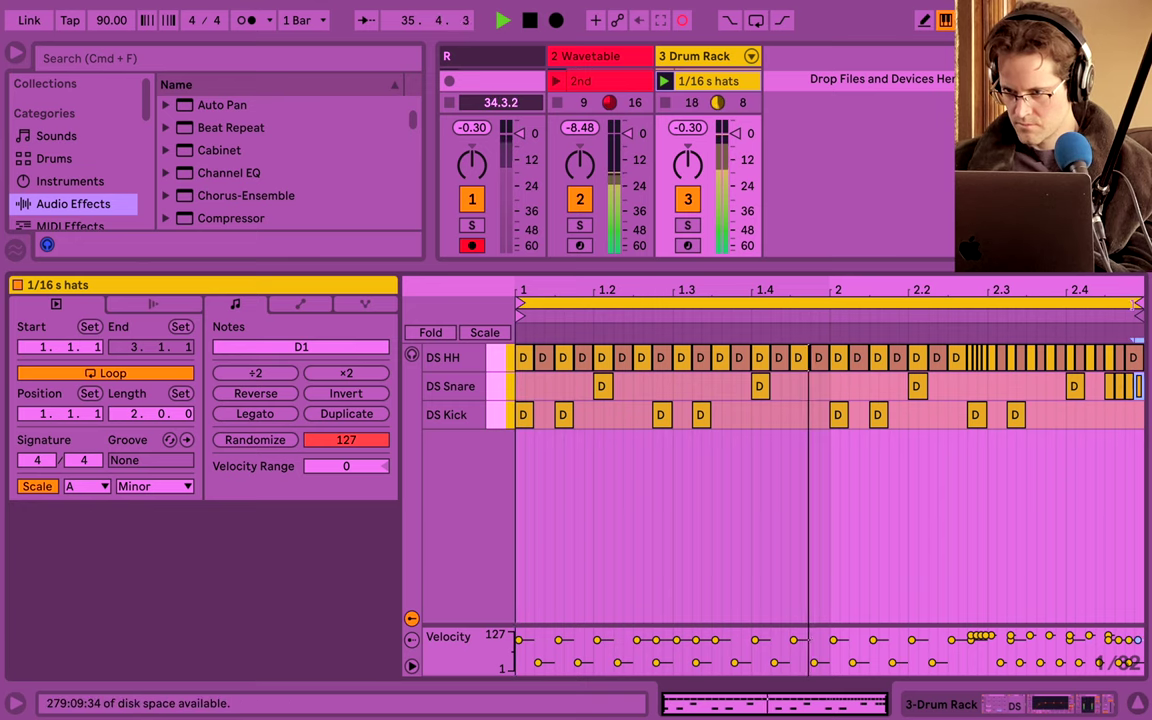
drag(1142, 289, 1142, 369)
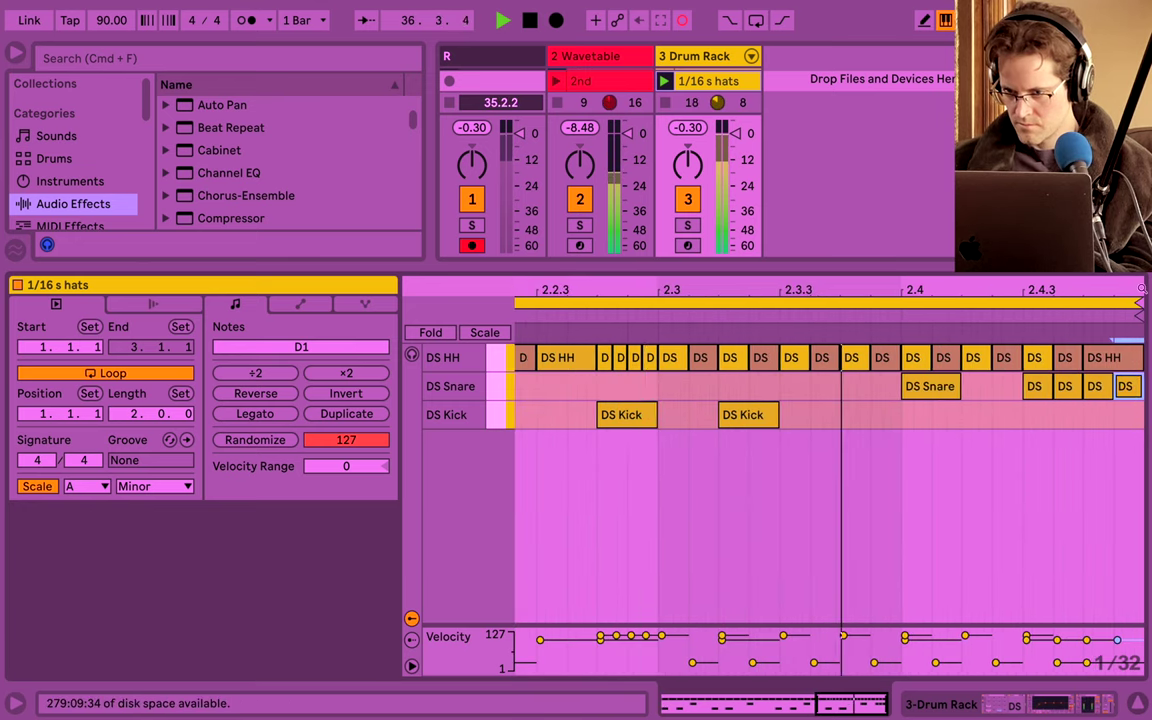
double_click(1127, 290)
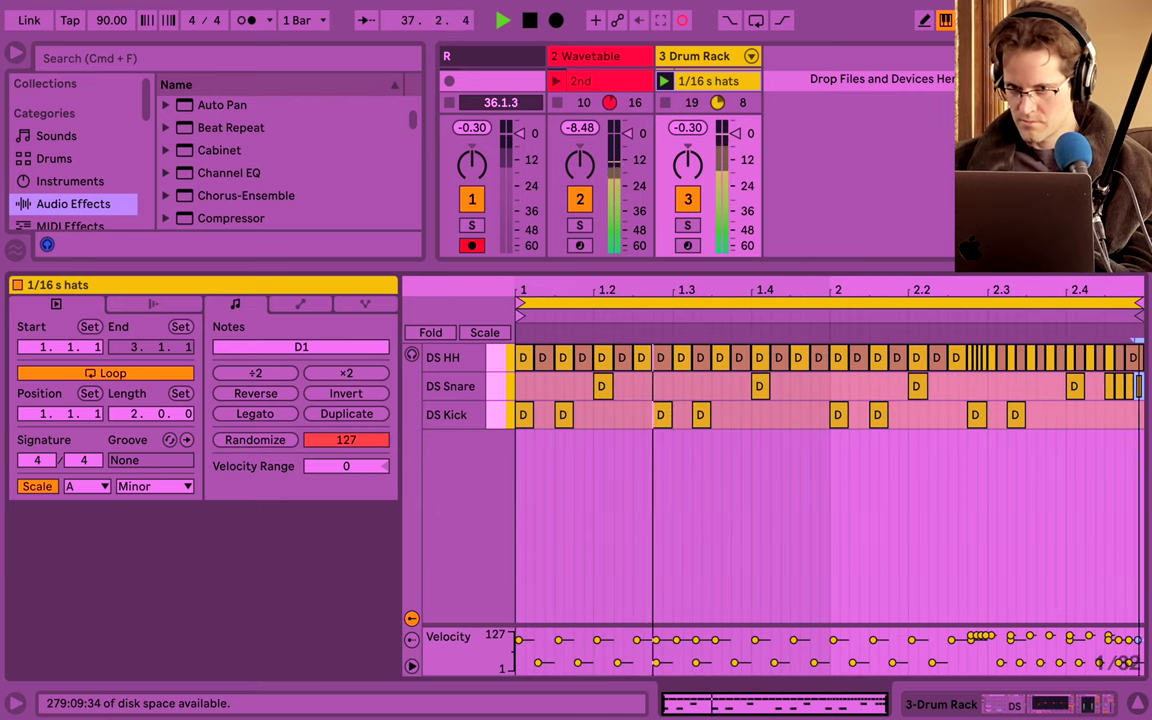
Launch the 2nd clip on the Wavetable track and switch the Drum Rack to 1/8 s hats and back to 1/16 s hats.
click(1137, 703)
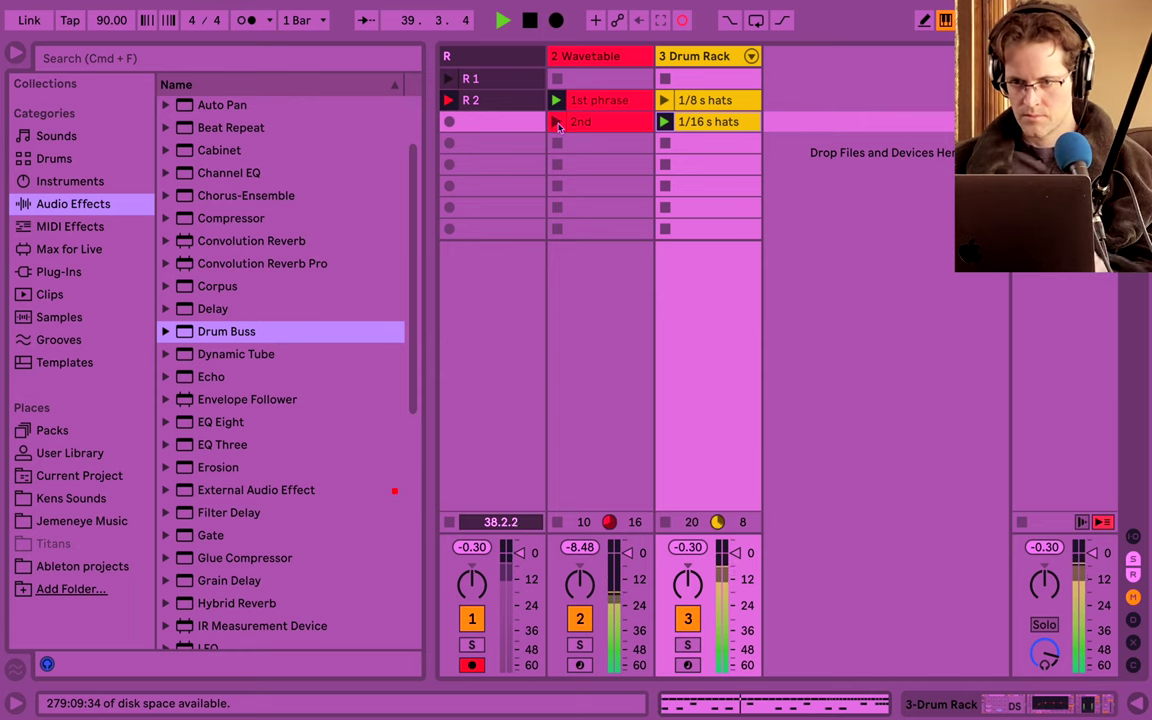
click(559, 123)
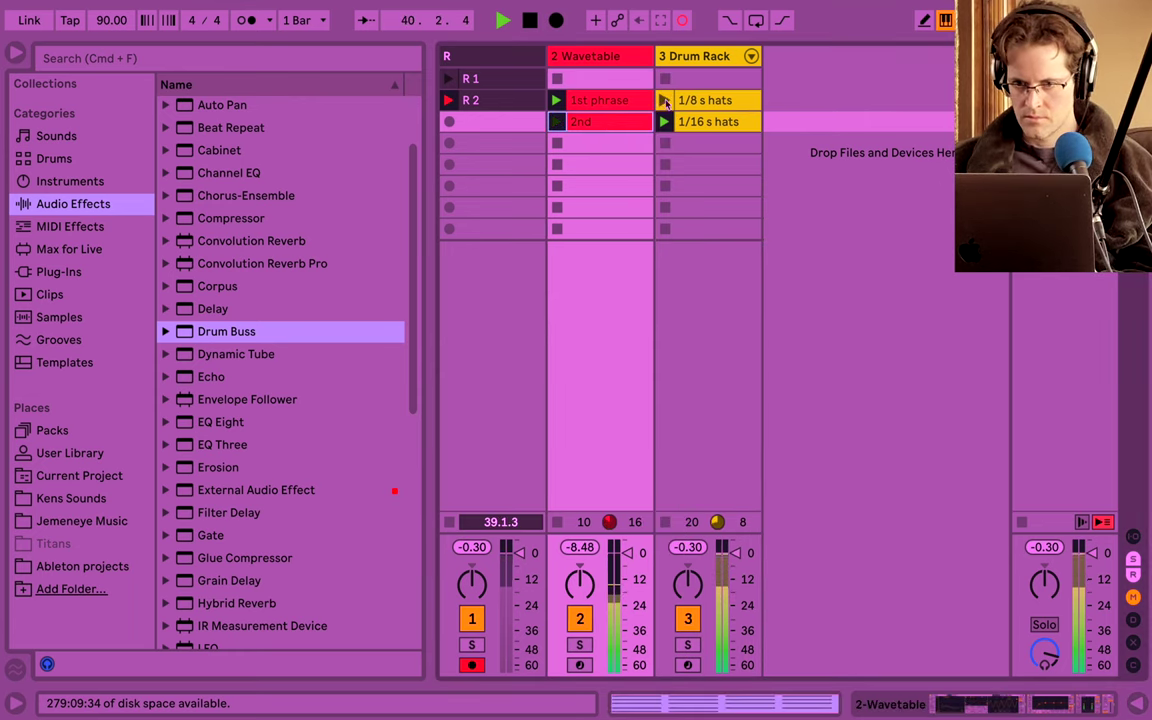
click(665, 101)
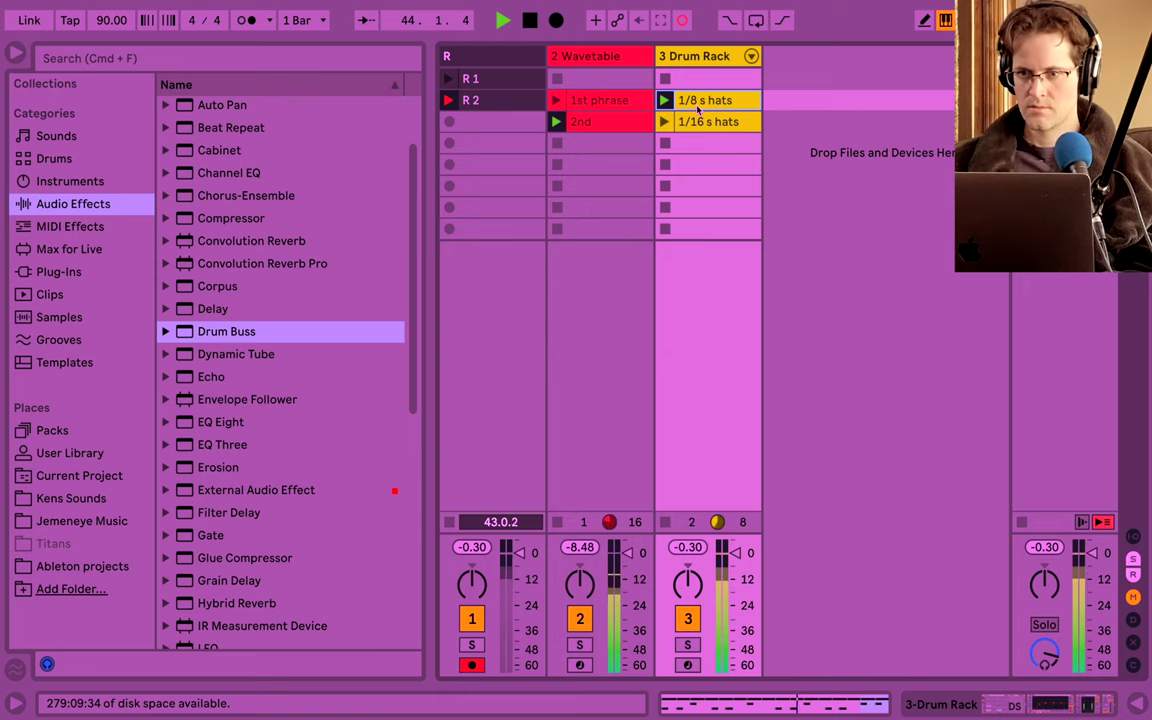
click(662, 121)
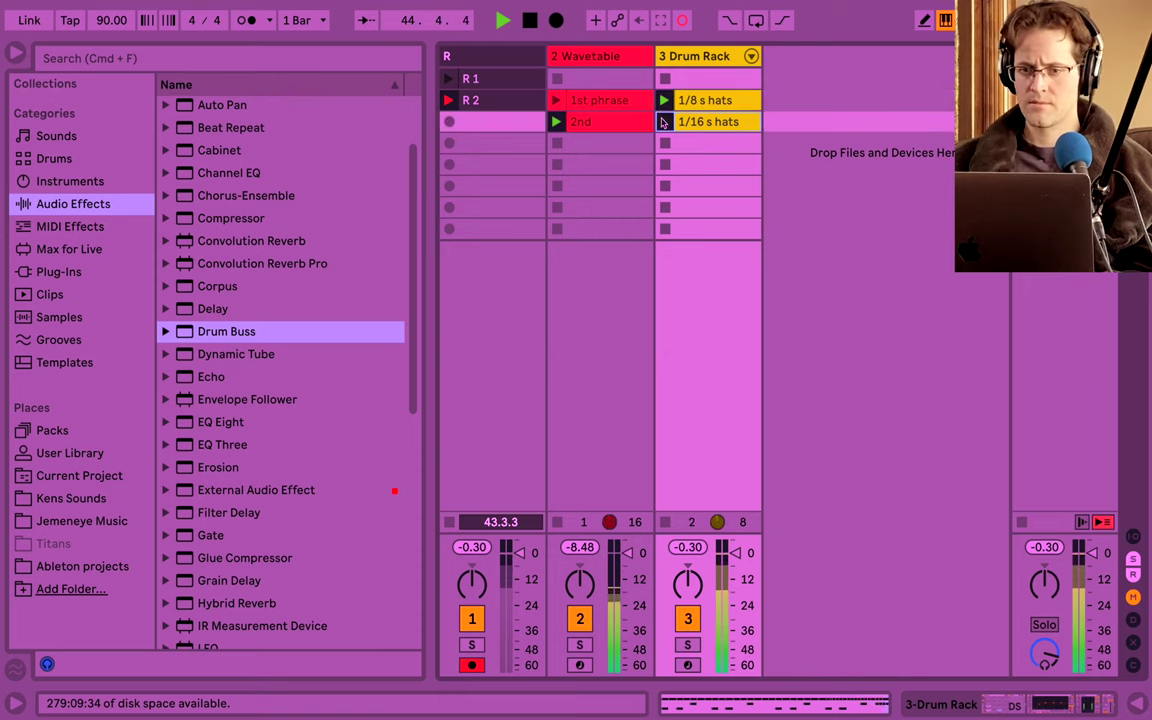
Open the Wavetable track's 2nd clip to examine its chord notes, and return to the clip slots.
double_click(610, 122)
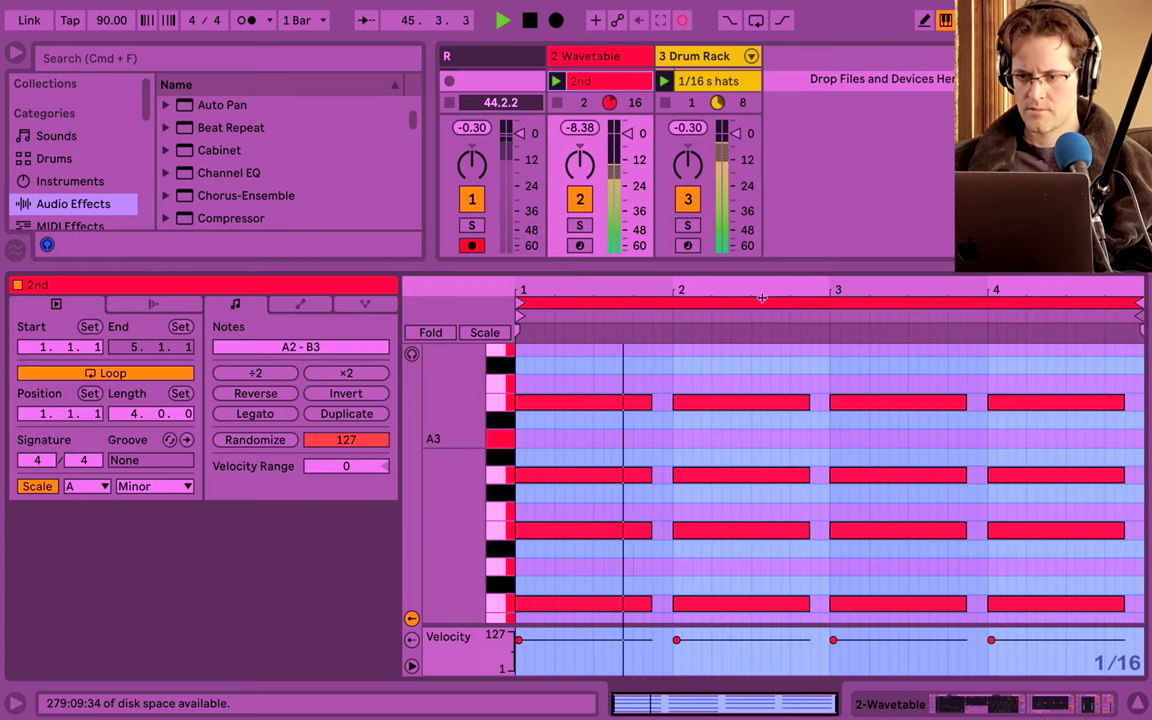
scroll(928, 389, down, 3)
scroll(928, 388, up, 2)
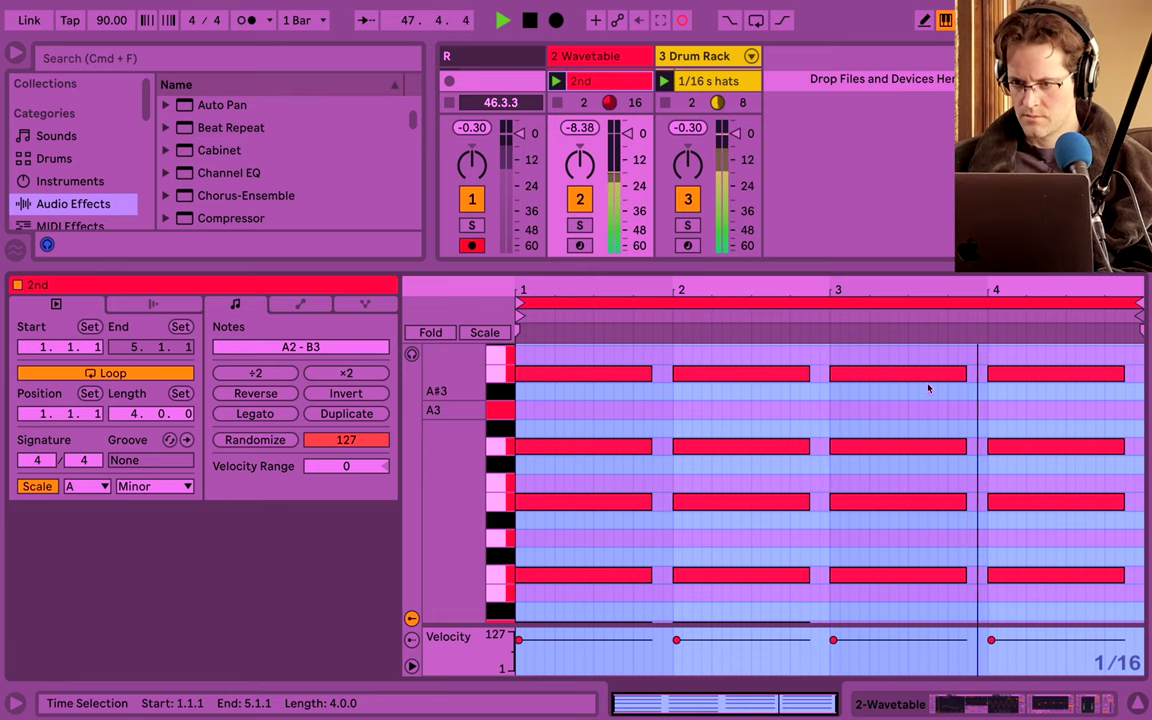
key(super+alt+l)
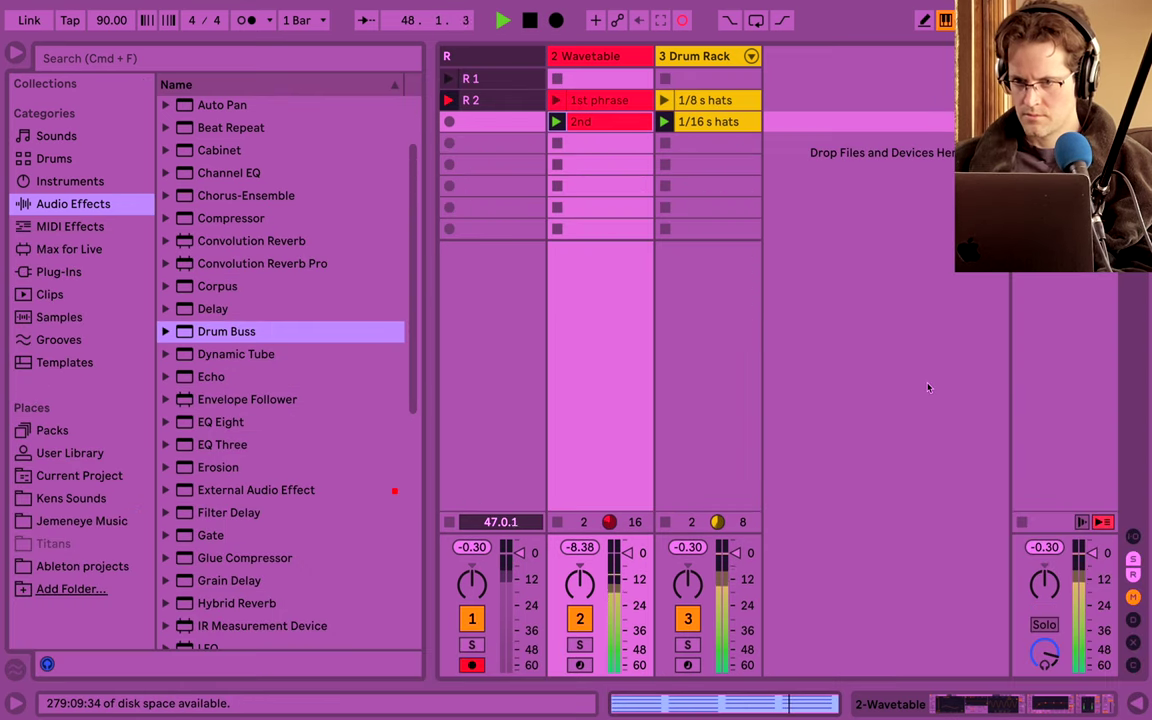
Launch the 1/8 s hats clip, and mute first the Wavetable track and then the Drum Rack track instead.
click(662, 101)
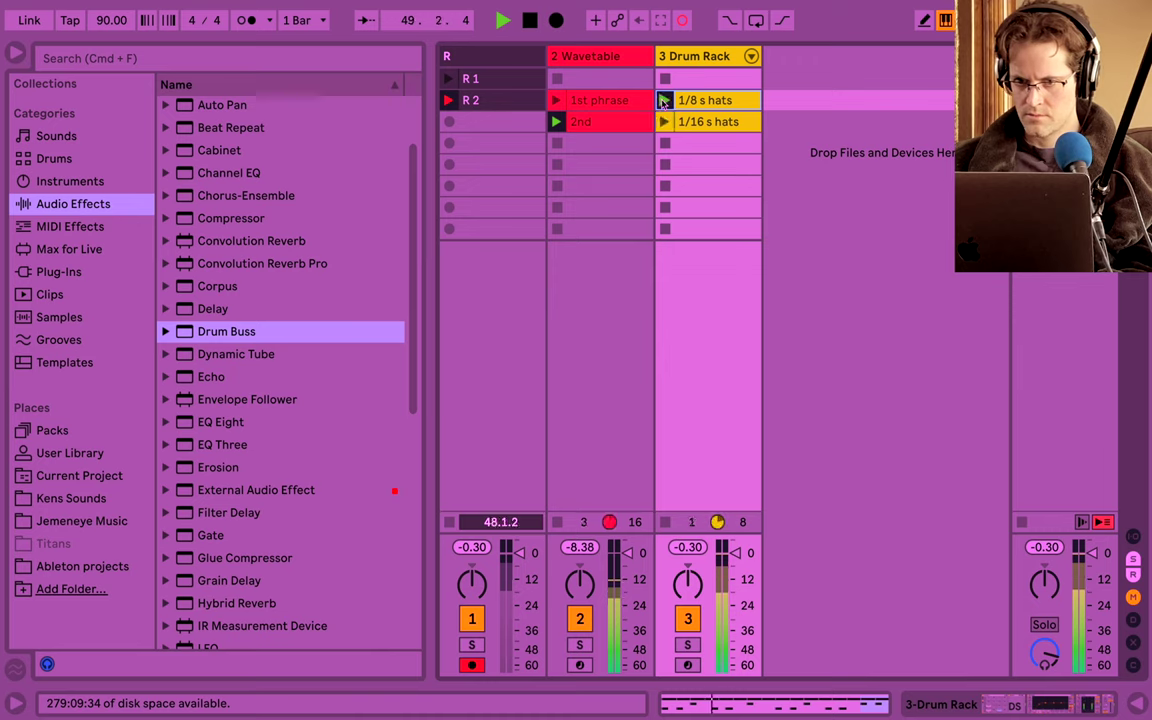
click(580, 620)
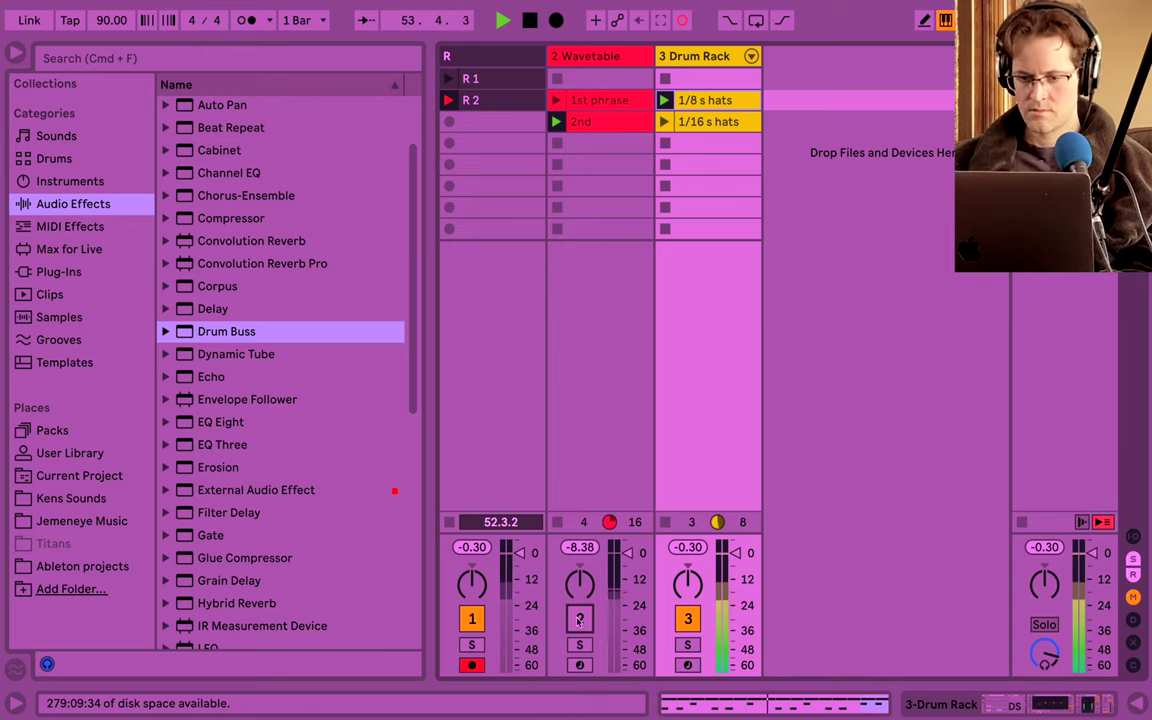
click(580, 620)
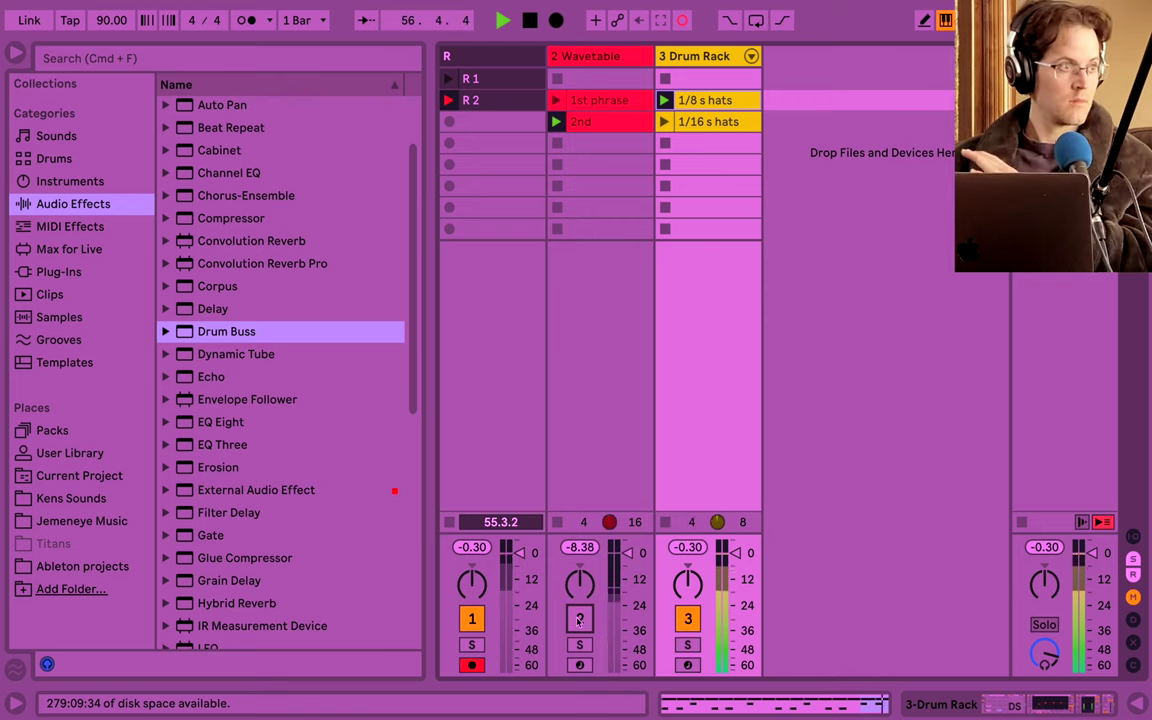
click(579, 619)
click(689, 620)
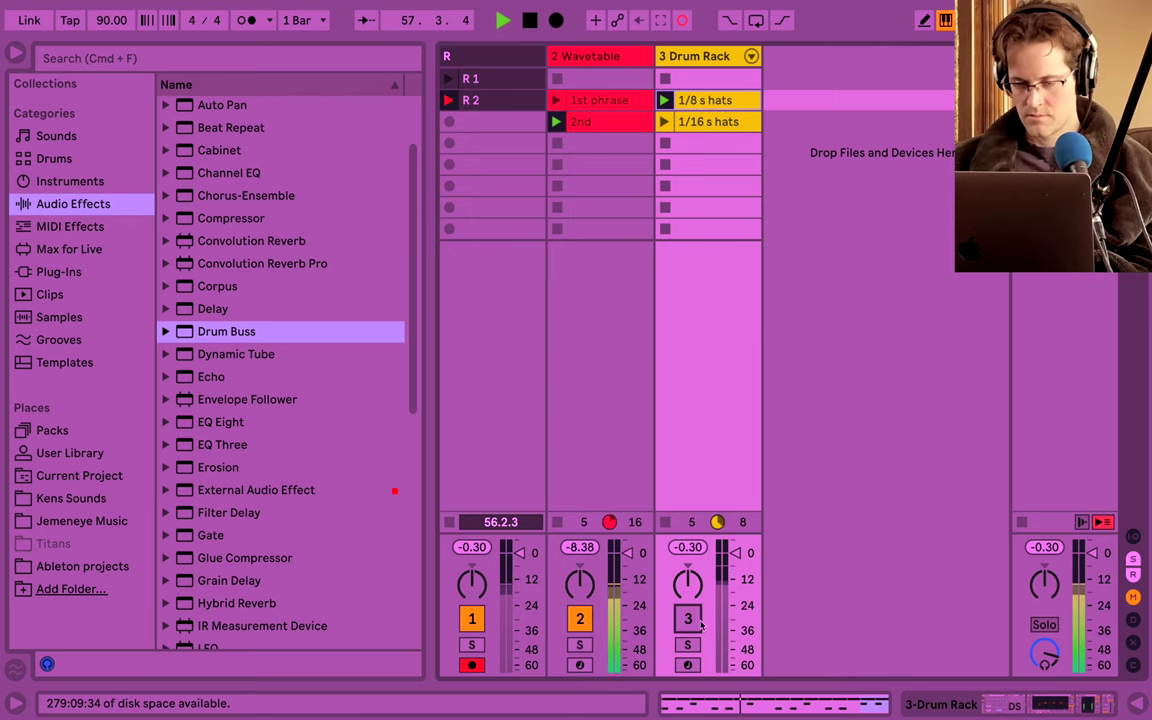
Launch the Wavetable track's 1st phrase clip and the 1/16 s hats clip, with the Drum Rack track unmuted.
click(556, 101)
click(662, 121)
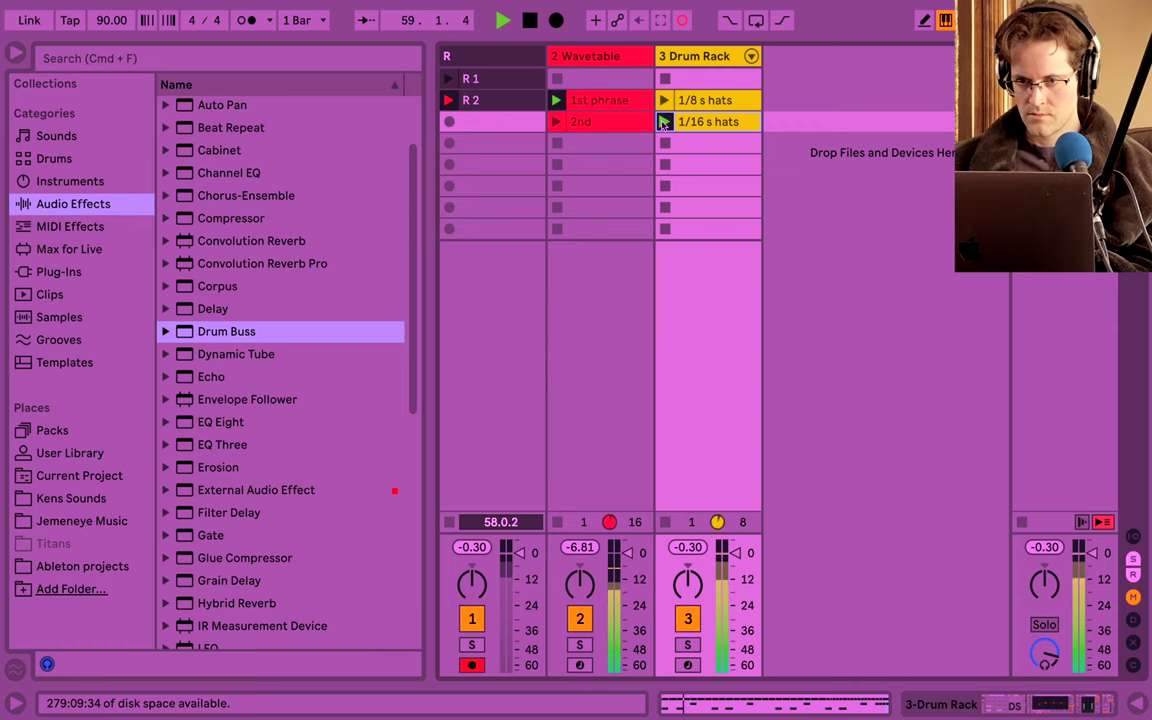
Open the 1st phrase clip and reactivate the deactivated G3 notes in bars 3 and 4.
double_click(600, 101)
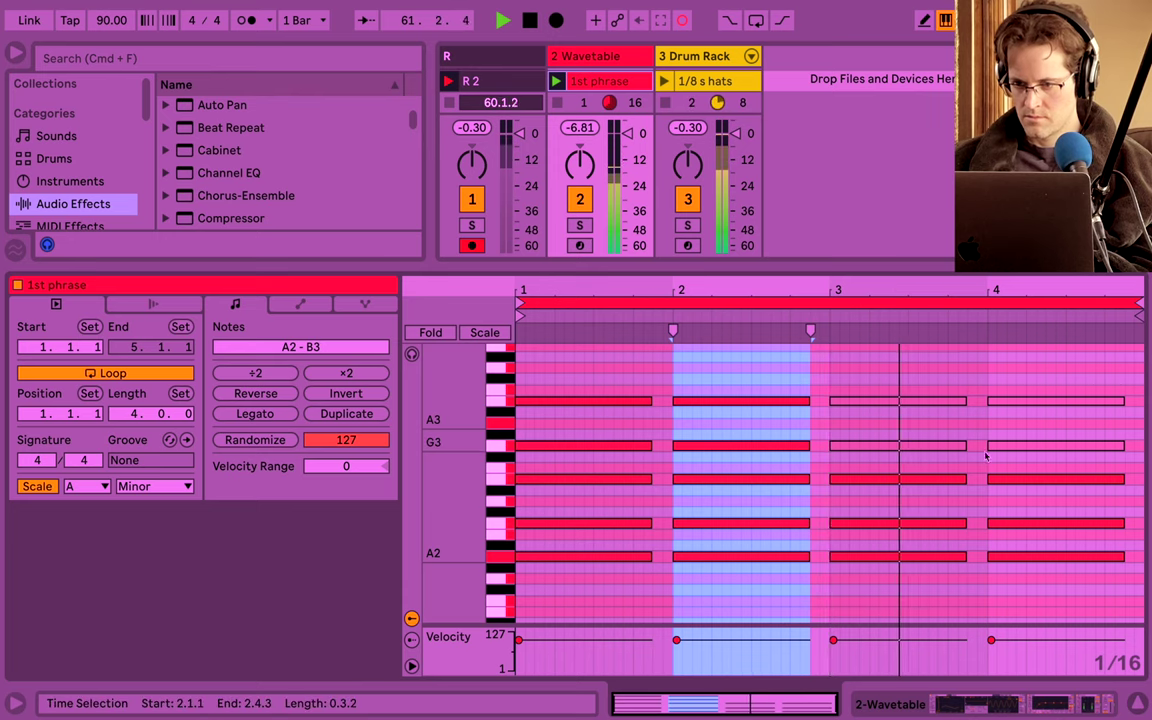
click(924, 427)
click(925, 445)
shift+click(994, 446)
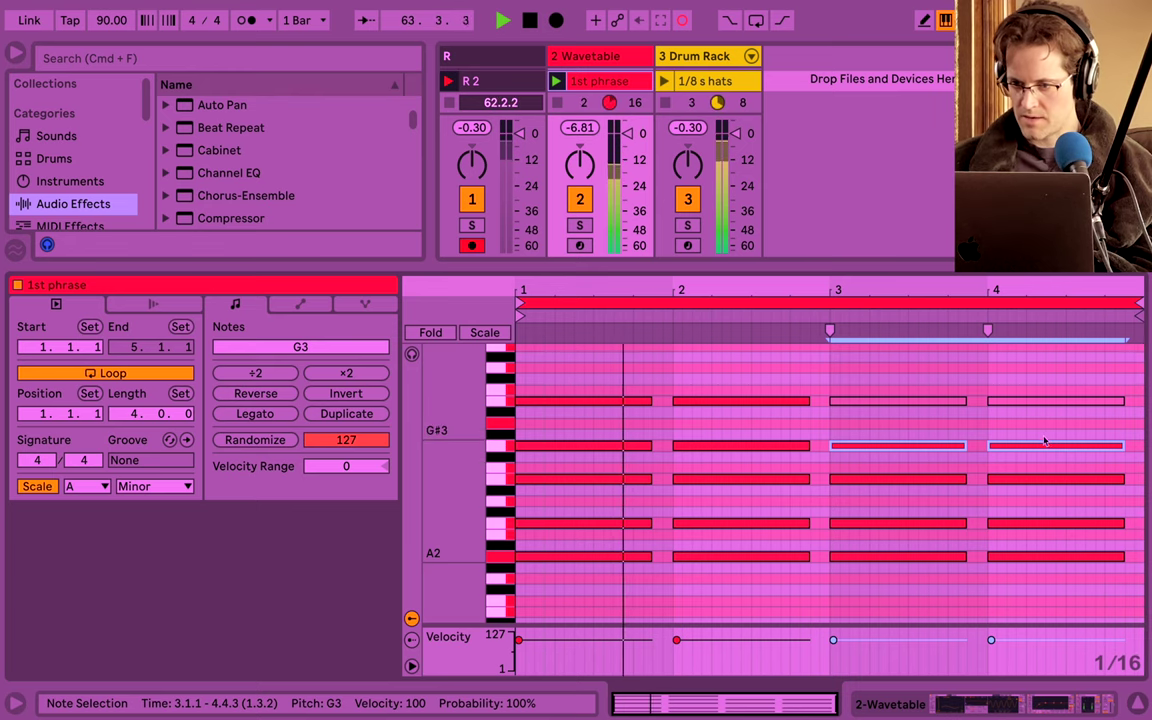
Add a B3 note spanning 4.4.1 to the end of bar 4, and shorten the long B3 note before it to end at 4.4.1.
double_click(1129, 400)
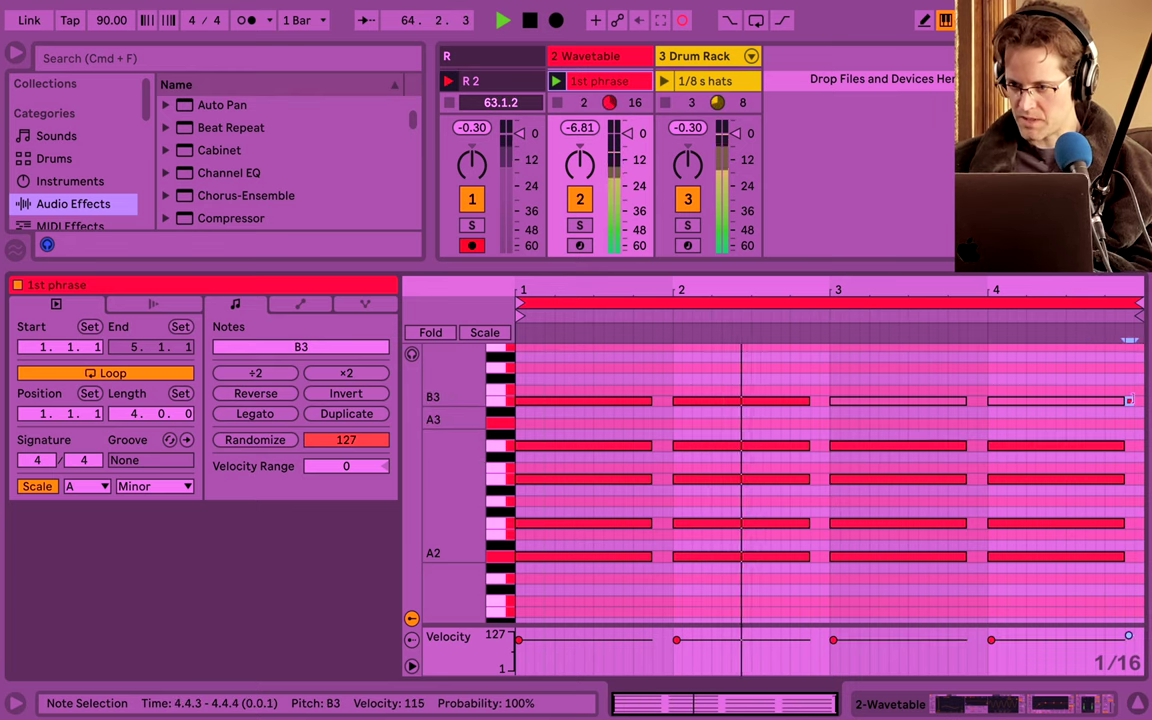
drag(1132, 400, 1144, 400)
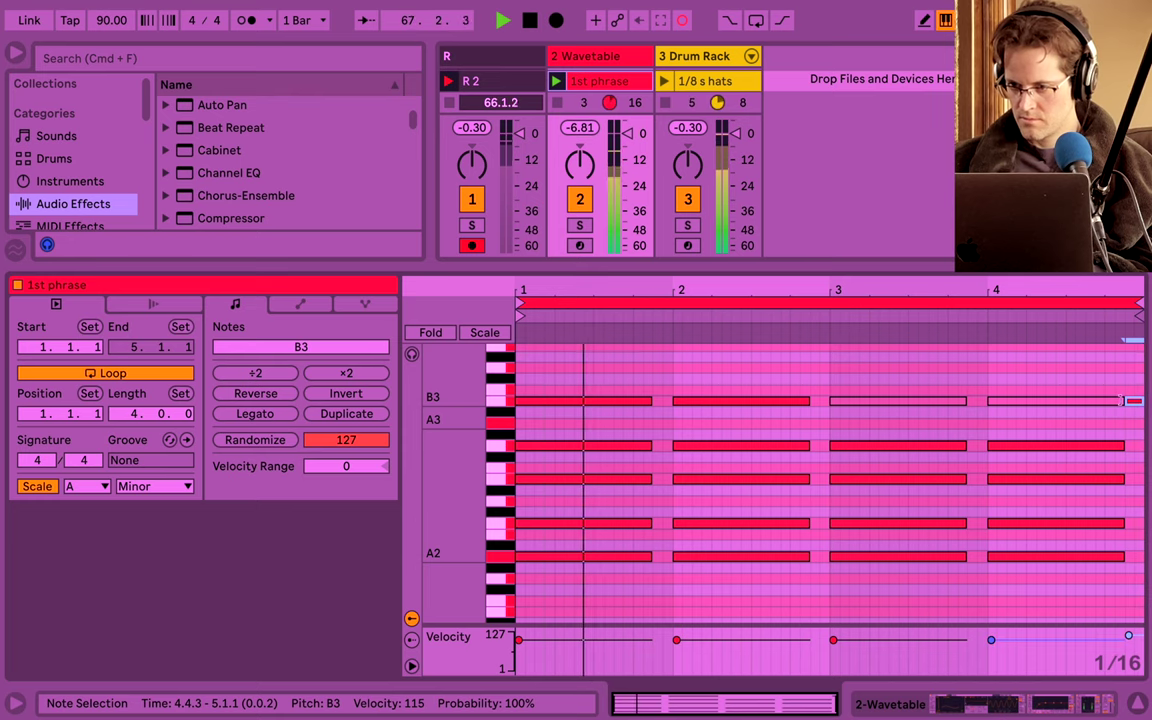
click(1098, 401)
drag(1122, 401, 1104, 401)
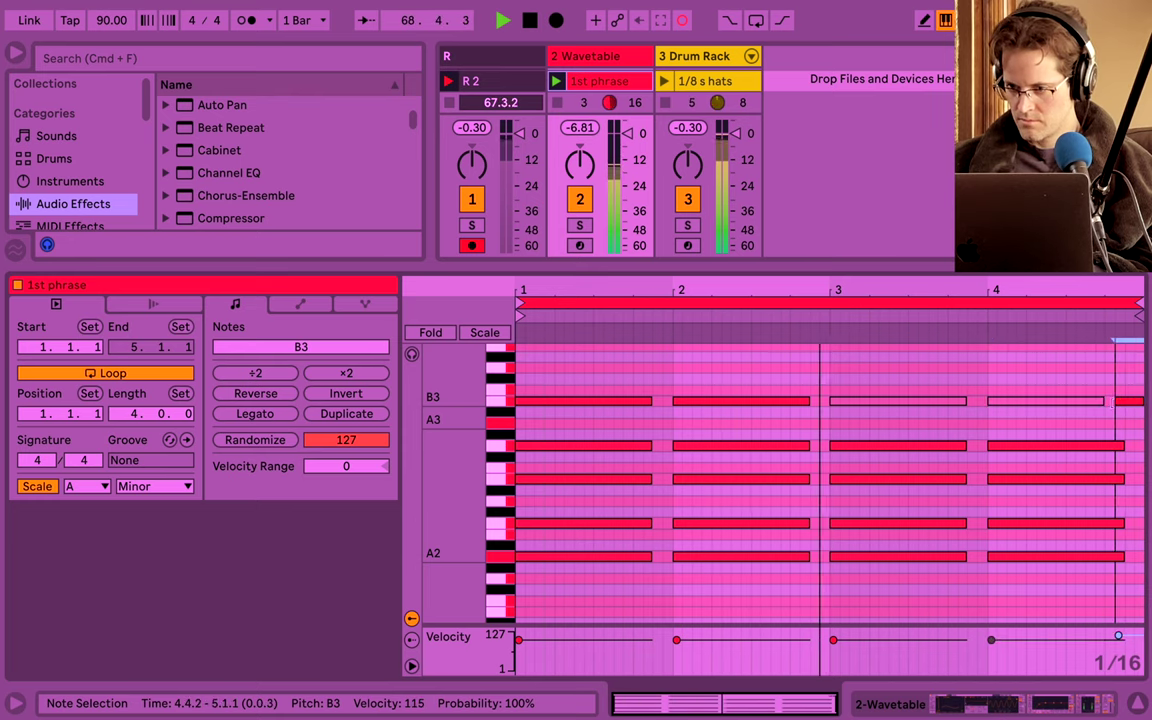
drag(1126, 401, 1106, 401)
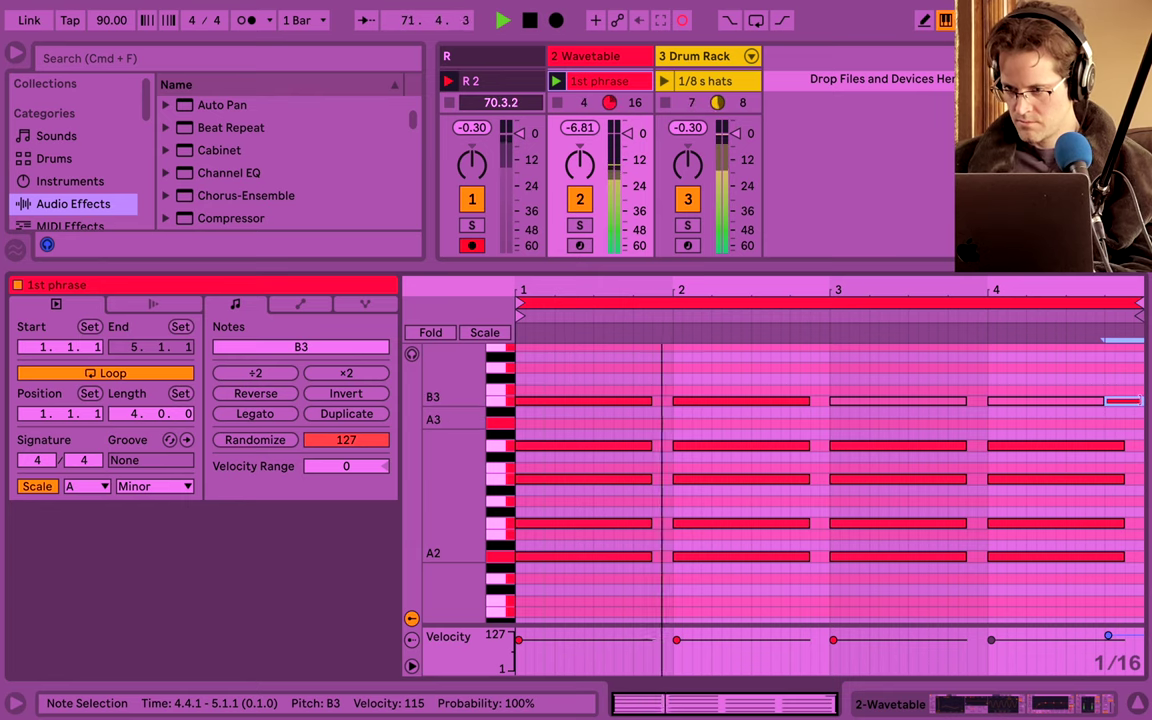
Shorten the new B3 note to 1/8 and place a duplicate of it at 4.4.3 on C4.
drag(1137, 400, 1127, 400)
key(super+d)
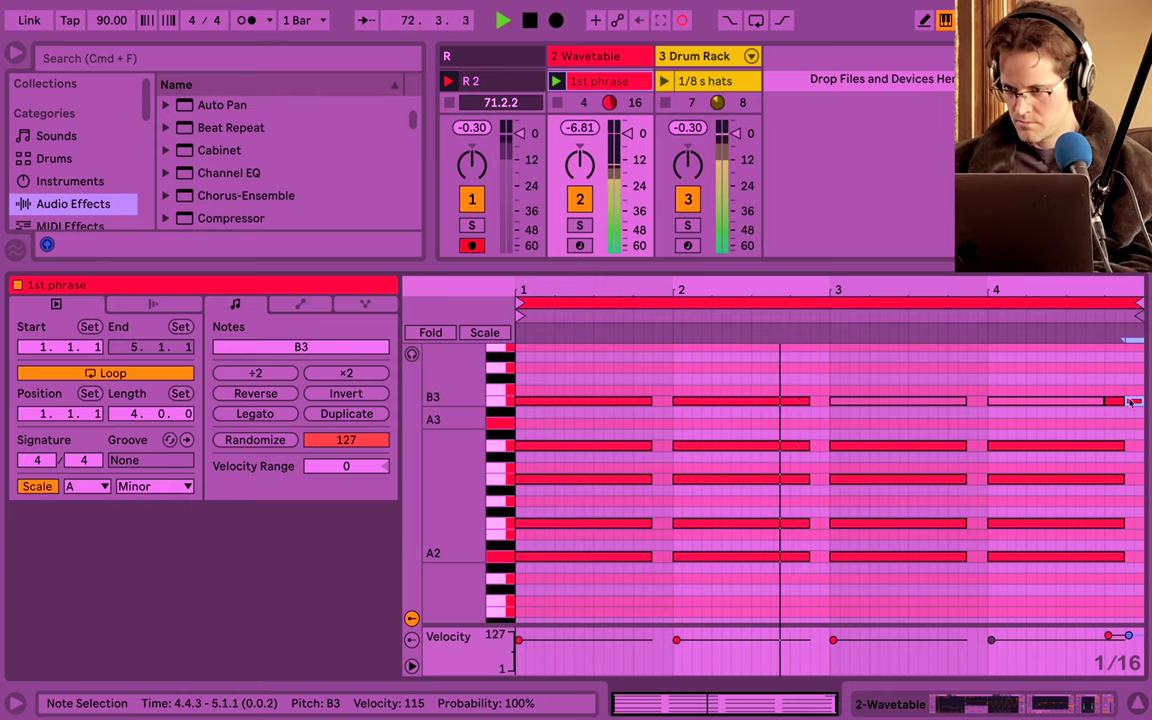
key(Up)
drag(1143, 288, 1143, 295)
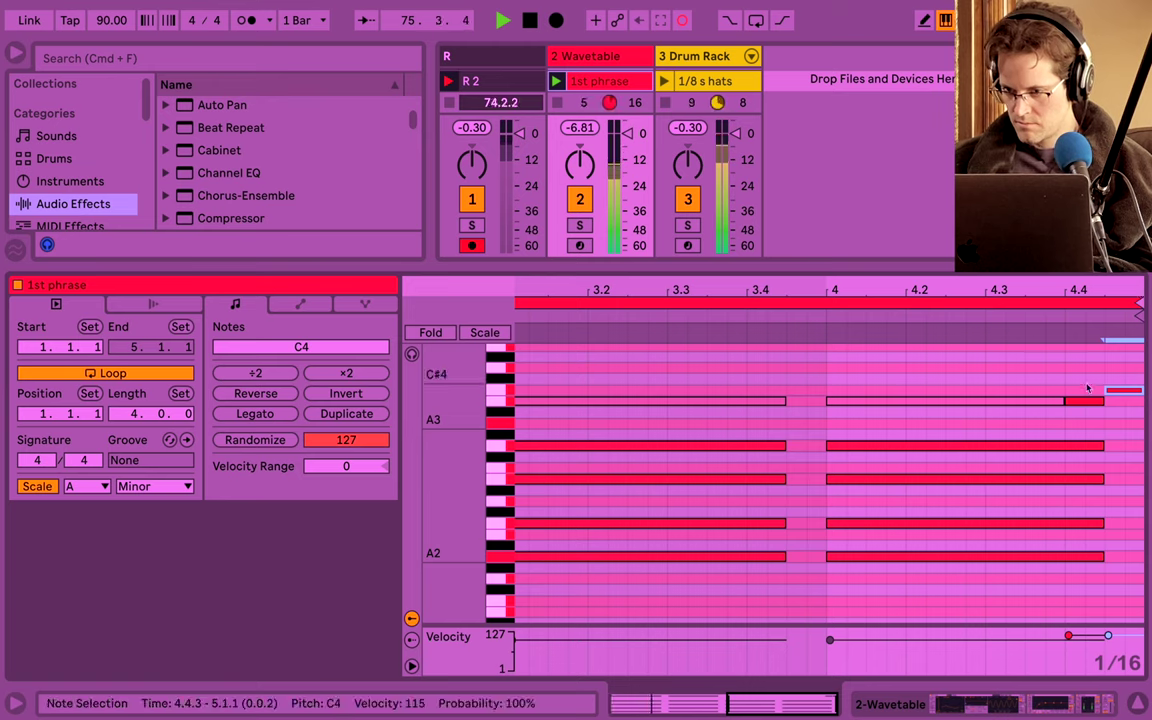
Move the short B3 and C4 notes together one beat earlier so that they start at 4.3.1.
drag(1088, 388, 1111, 408)
key(Left)
key(Left)
key(Left)
key(Left)
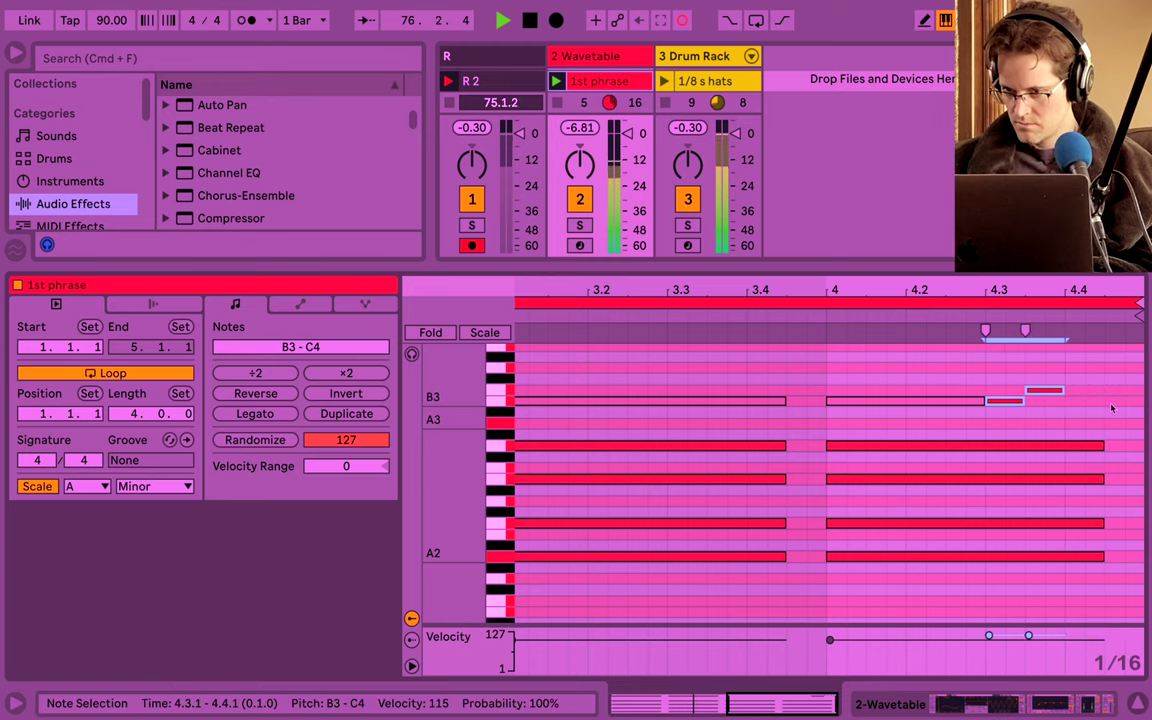
Duplicate the short C4 note to 4.4.1, raising the copy to D4 and extending it to 4.4.4.
click(1075, 381)
click(1057, 391)
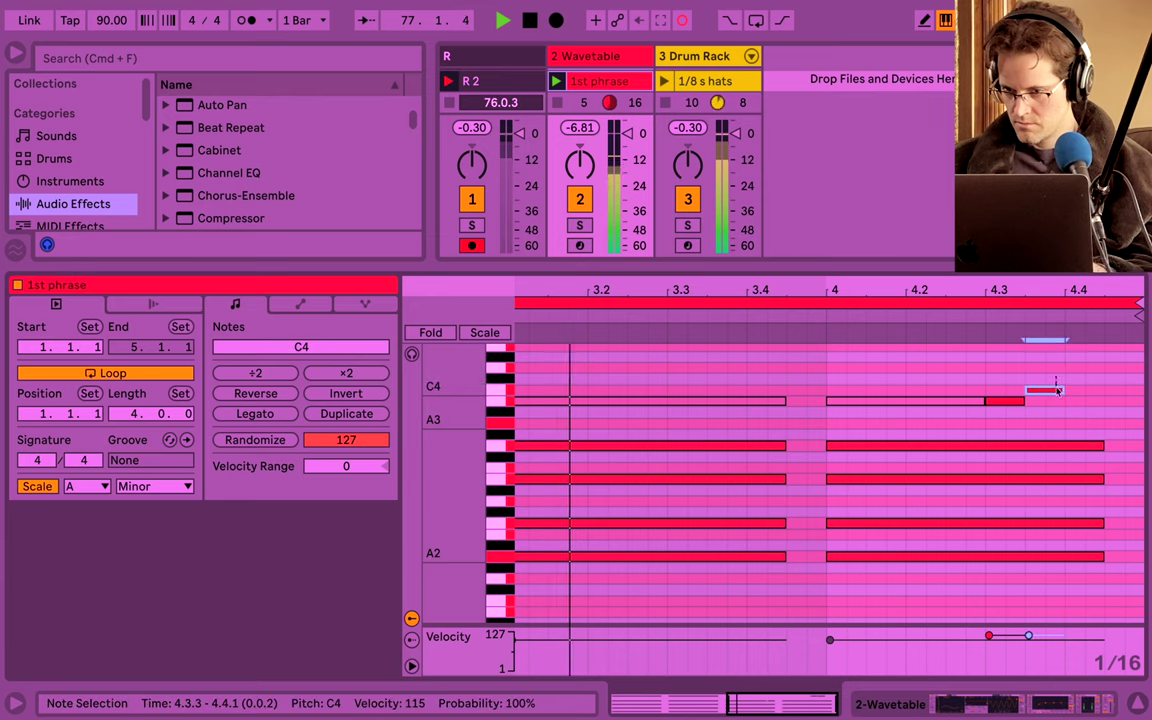
key(super+d)
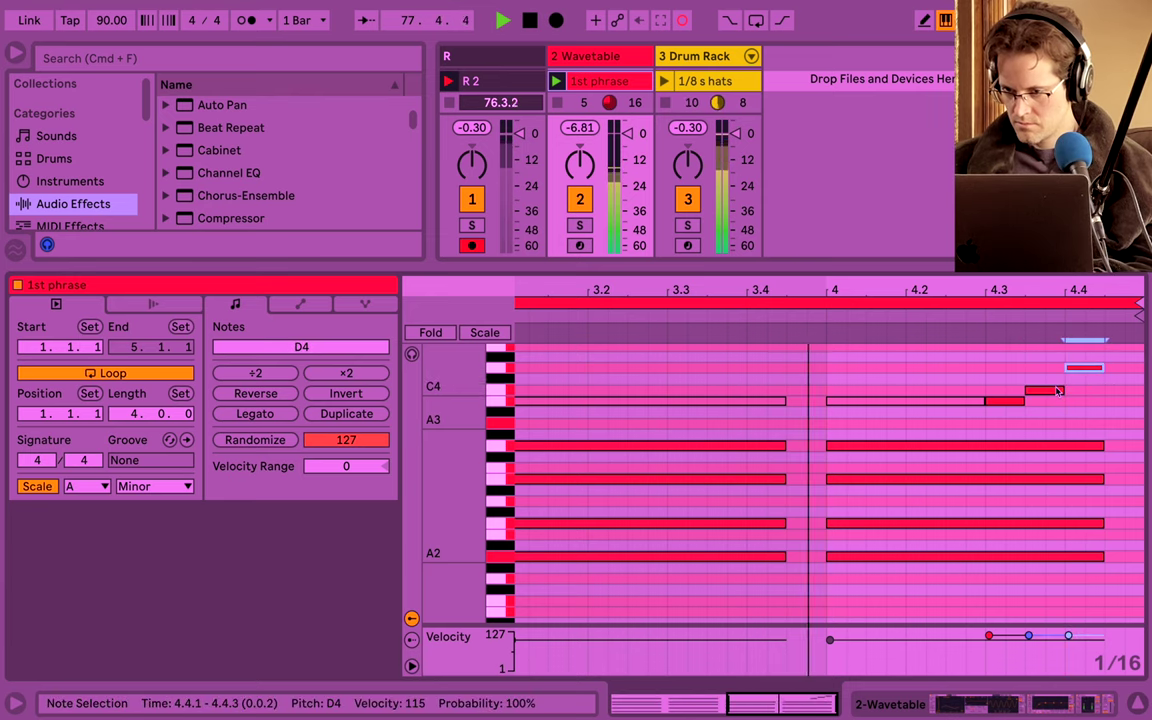
key(Up)
key(shift+Right)
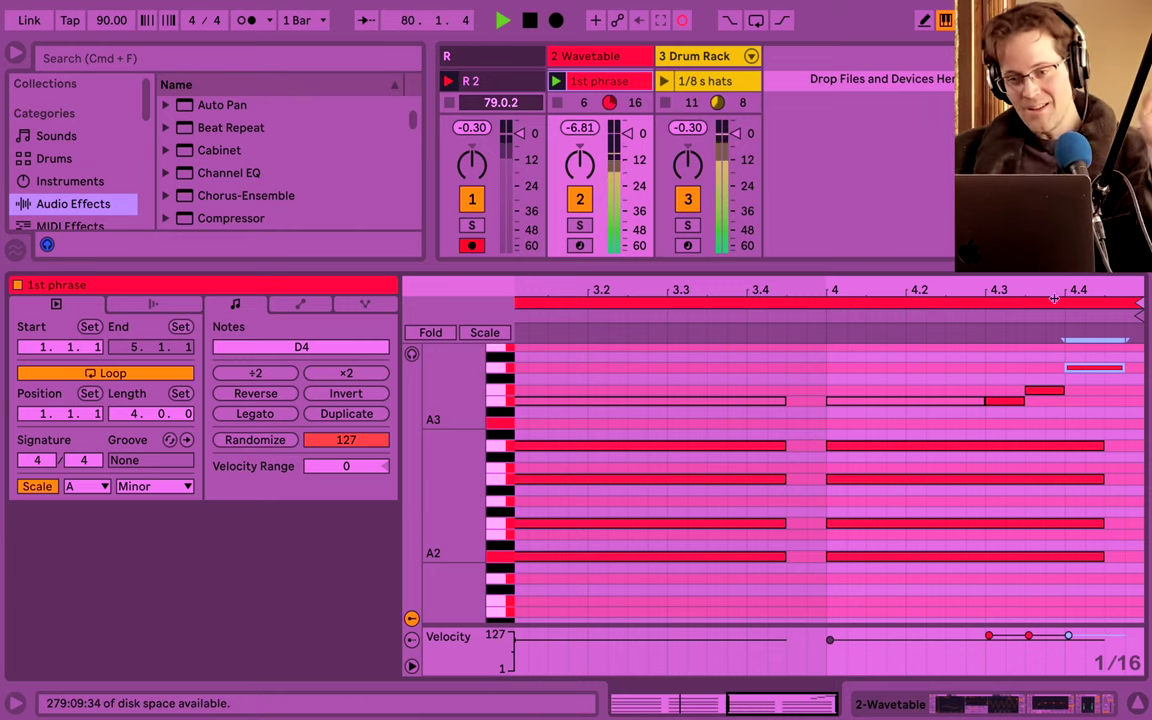
Shorten the D4 note to end at 4.4.3, add a duplicate after it on E4, and return to the clip slots.
drag(1058, 284, 1058, 270)
scroll(1076, 433, up, 3)
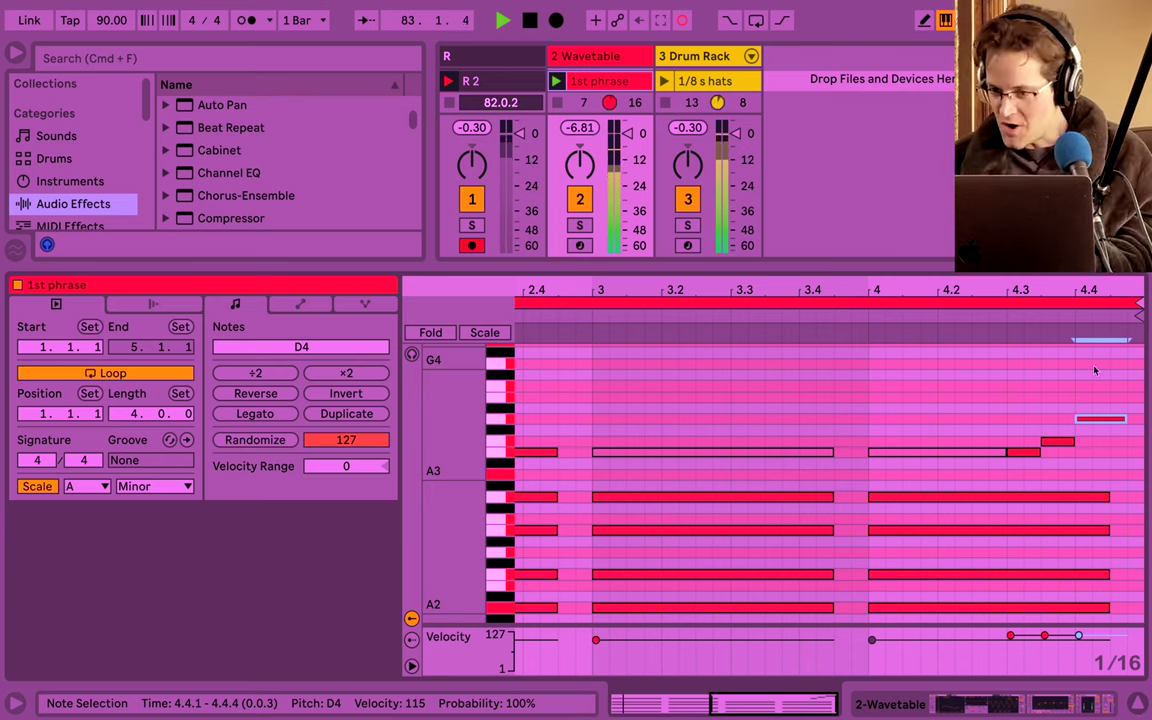
drag(1124, 418, 1107, 420)
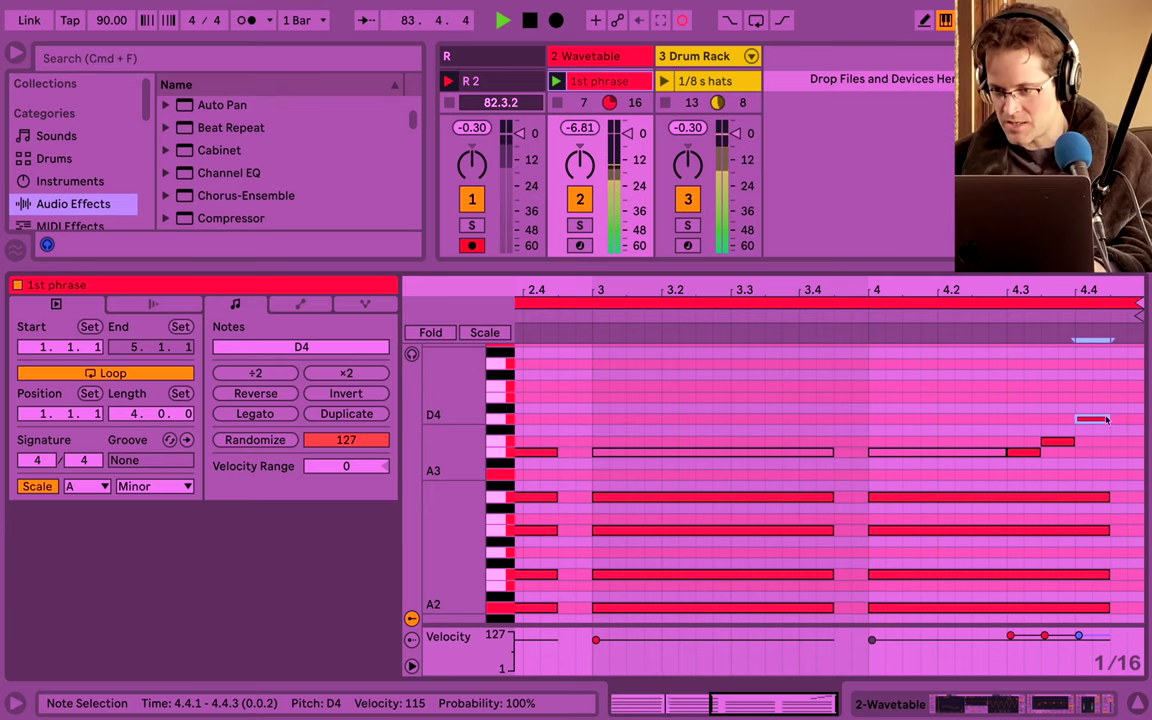
key(super+d)
key(Up)
key(Up)
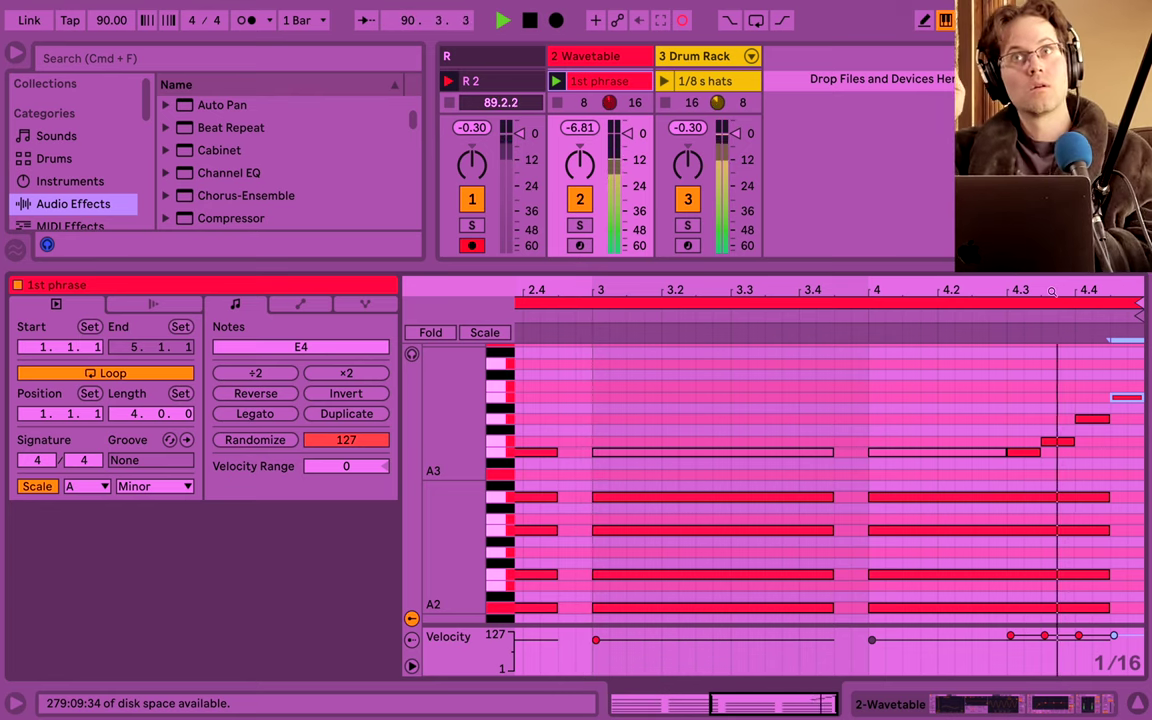
drag(1051, 292, 1092, 292)
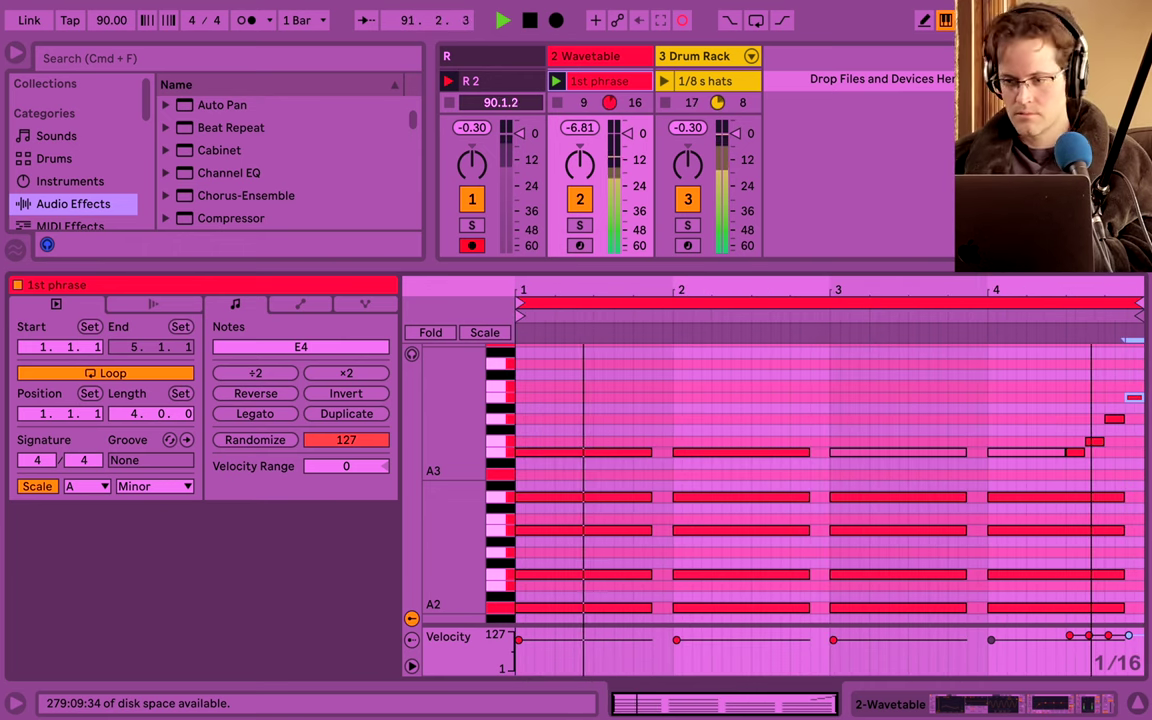
key(alt+super+l)
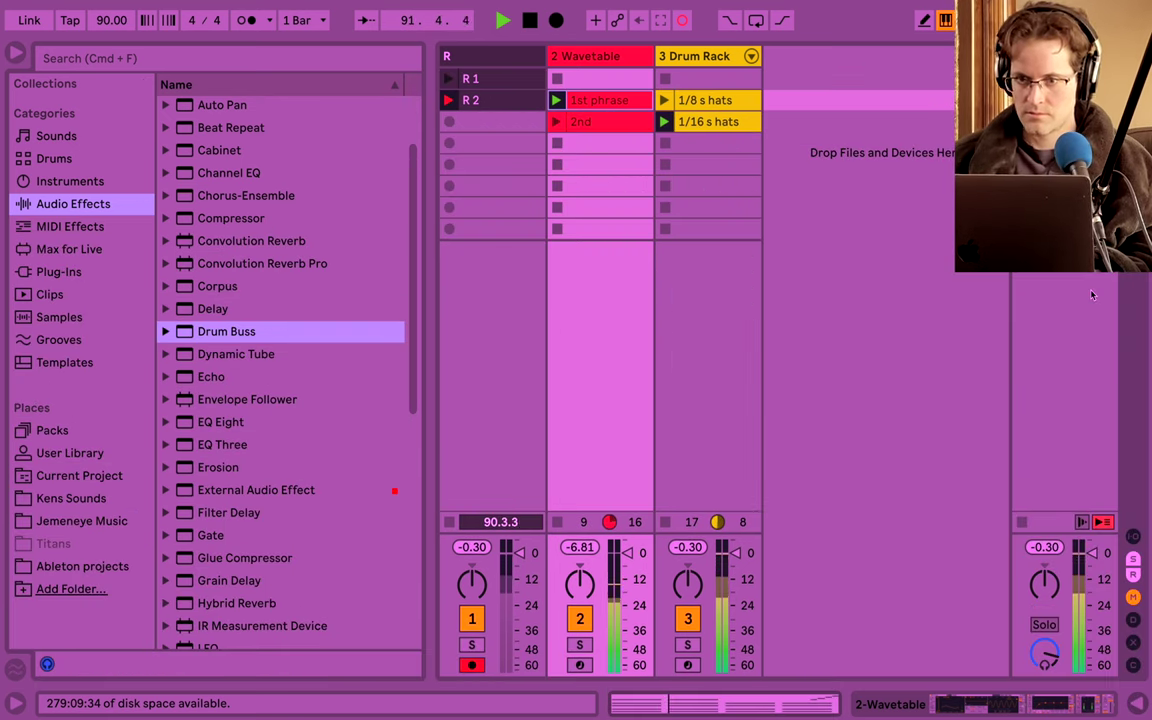
Launch the 1/8 s hats clip and copy it into the empty slot above, naming the copy "none hats".
click(665, 101)
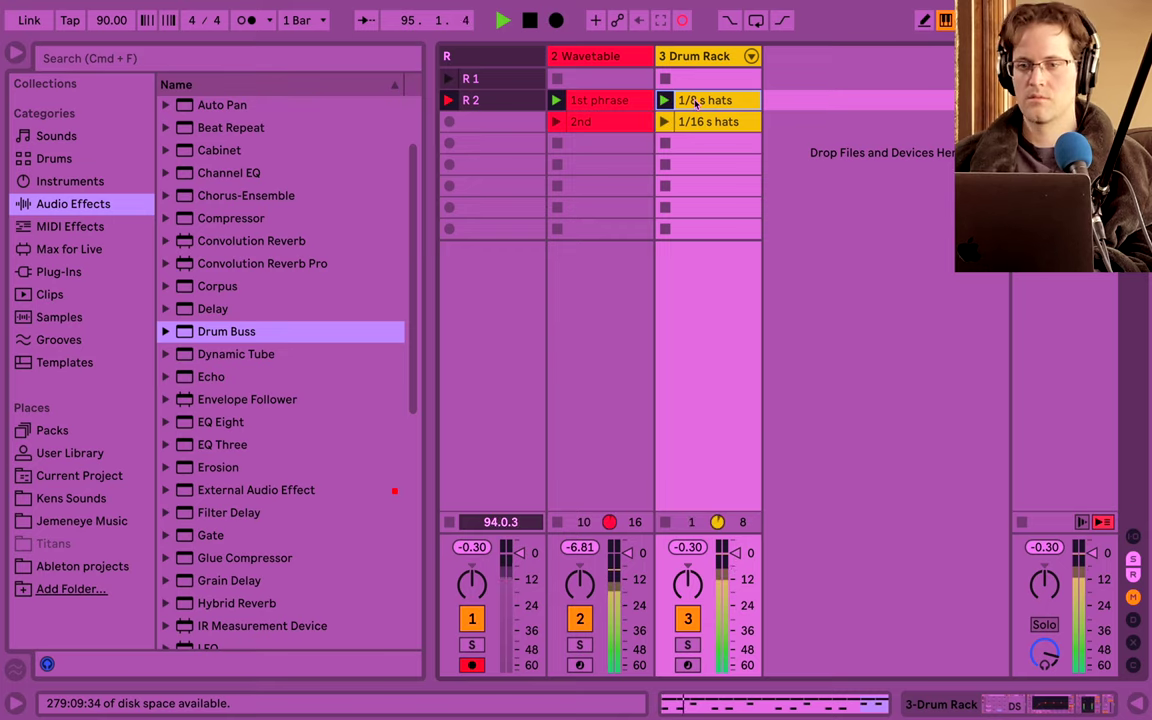
double_click(696, 103)
key(alt+super+l)
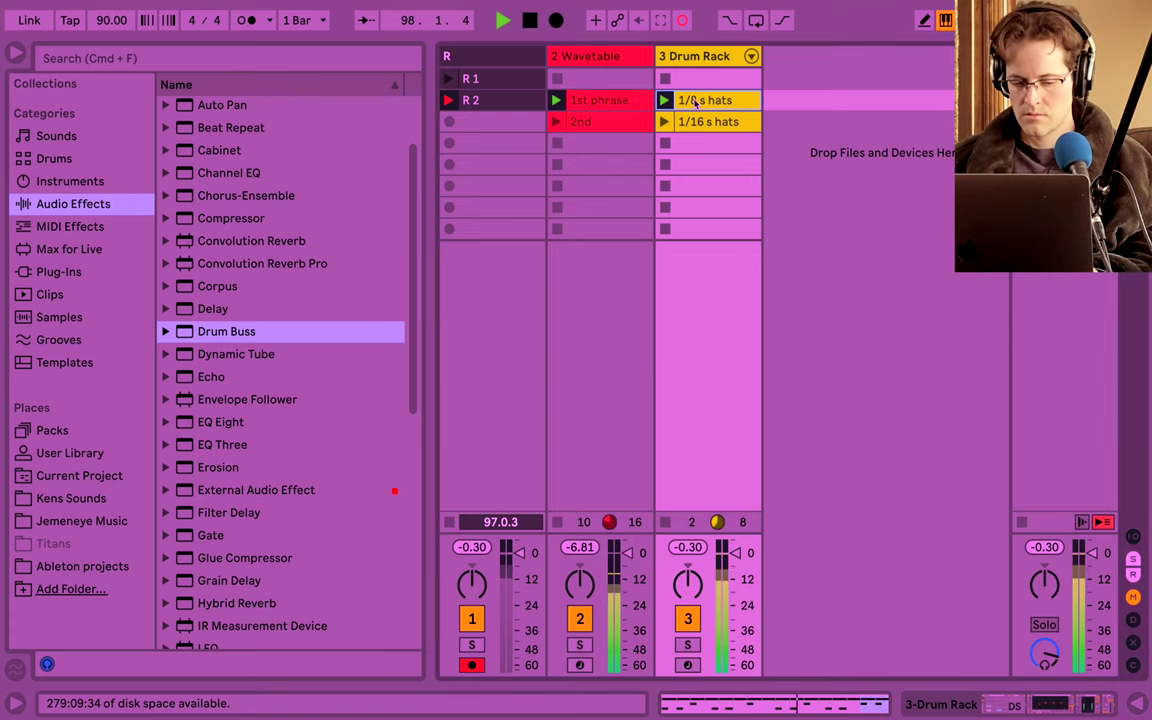
drag(693, 102, 695, 84)
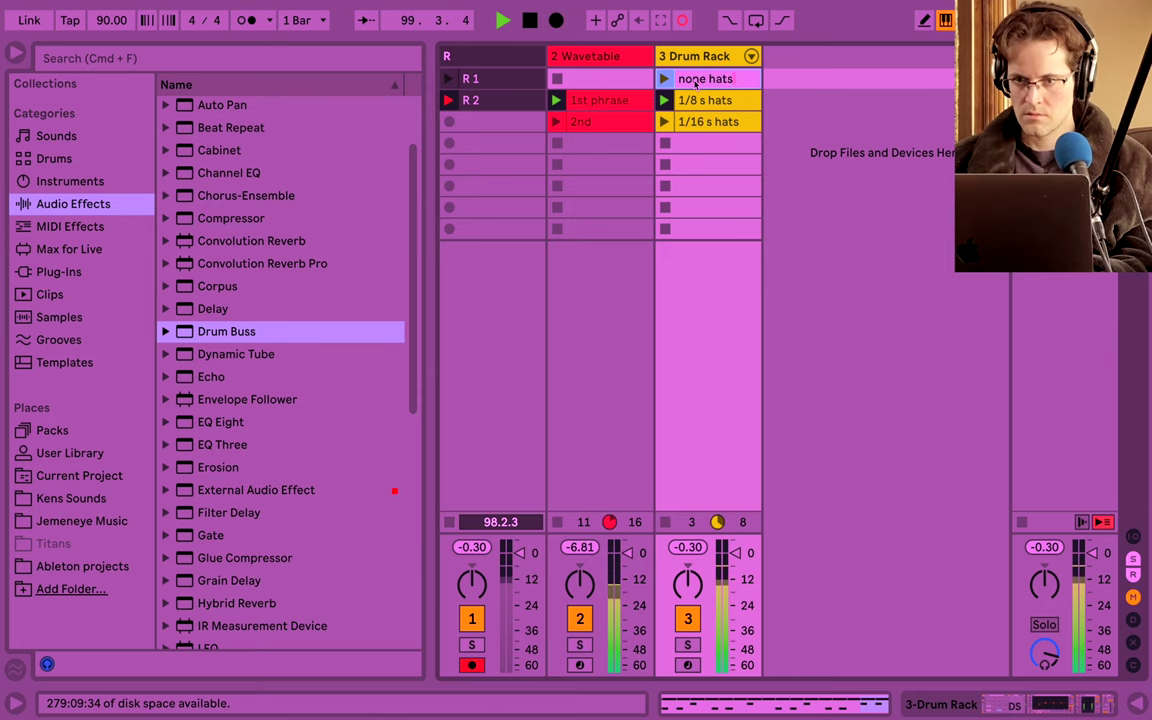
Delete all DS HH notes from the none hats clip and return to the clip slots.
double_click(695, 84)
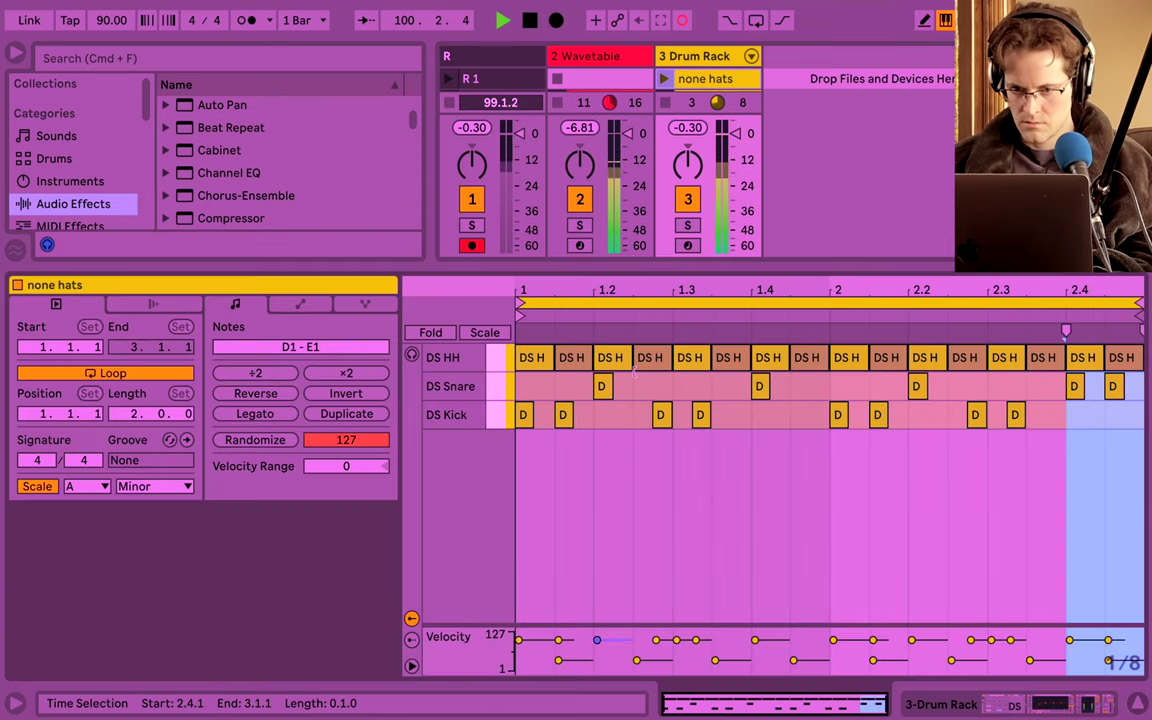
click(540, 378)
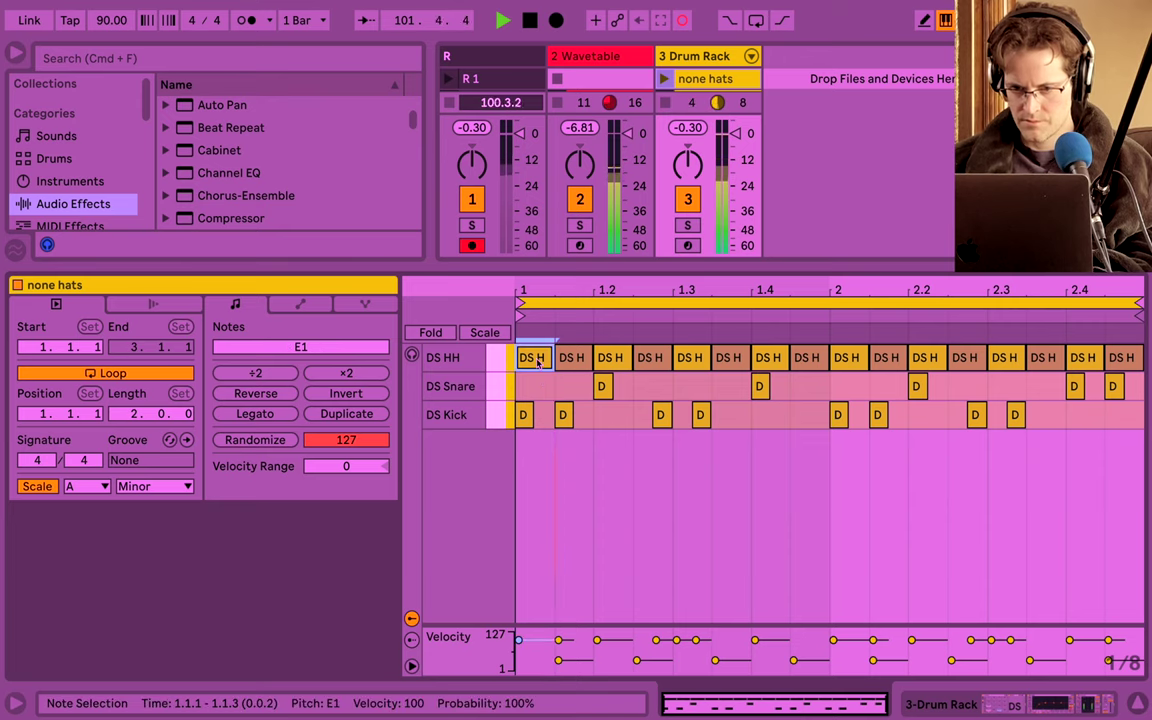
drag(538, 365, 1140, 372)
key(Delete)
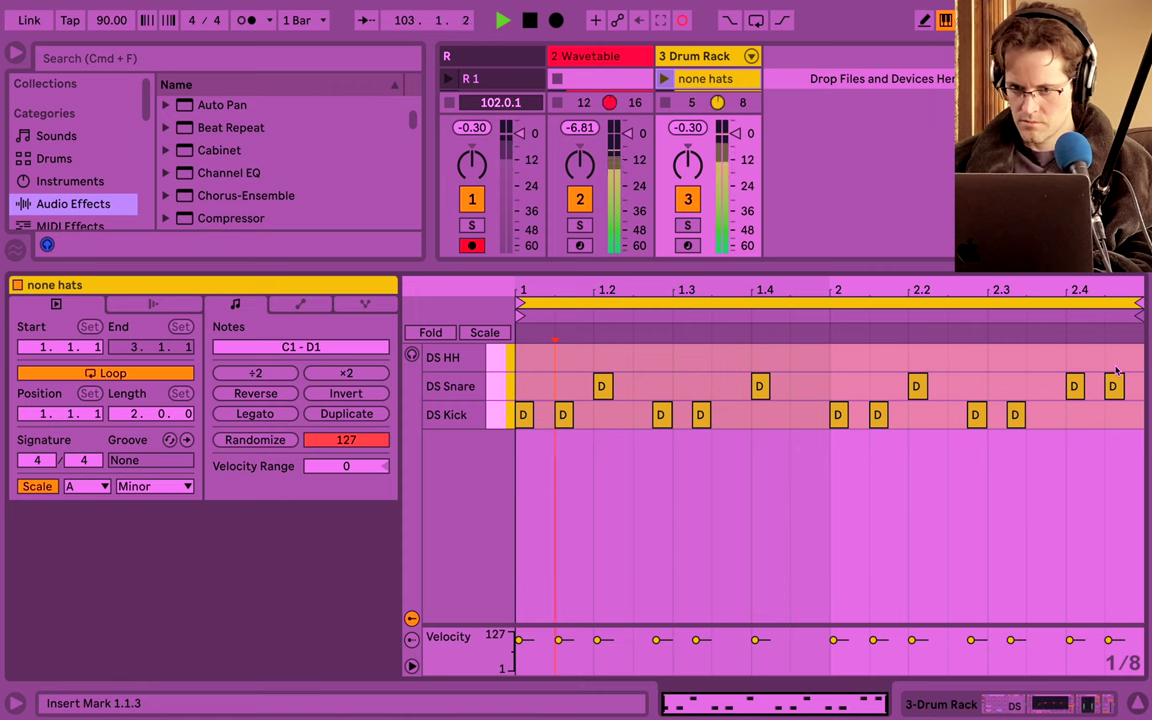
click(892, 267)
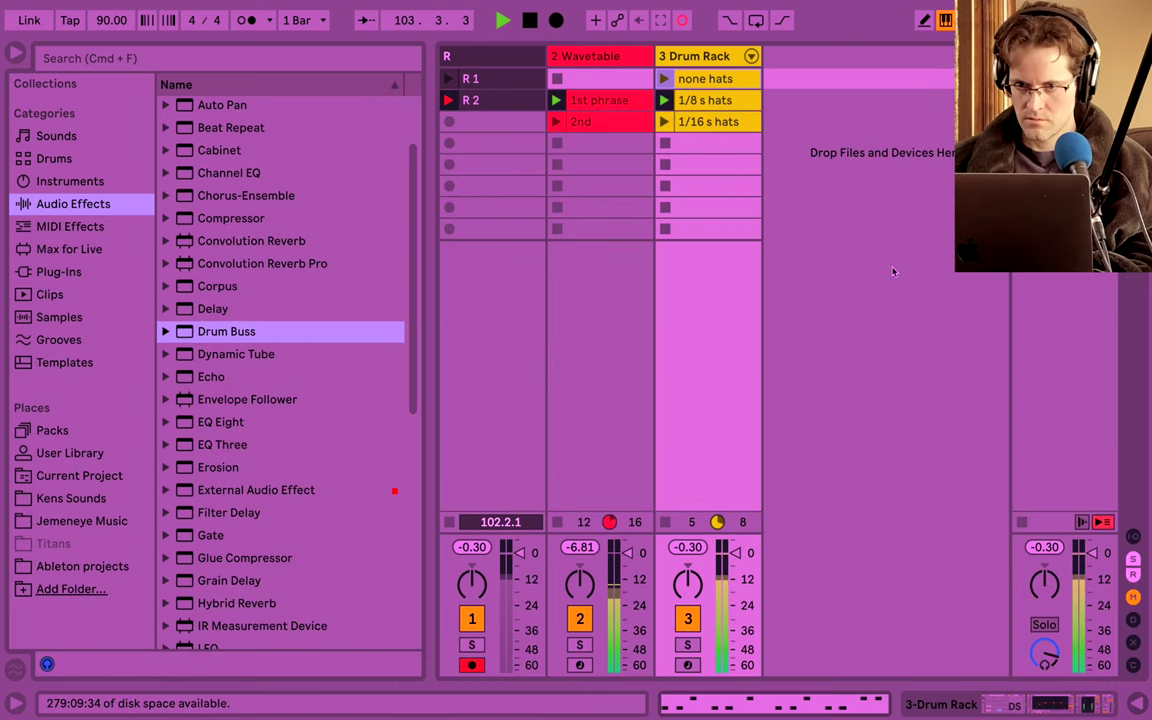
Launch the none hats clip and the Wavetable track's 2nd clip, and switch the Drum Rack back to 1/16 s hats.
click(665, 79)
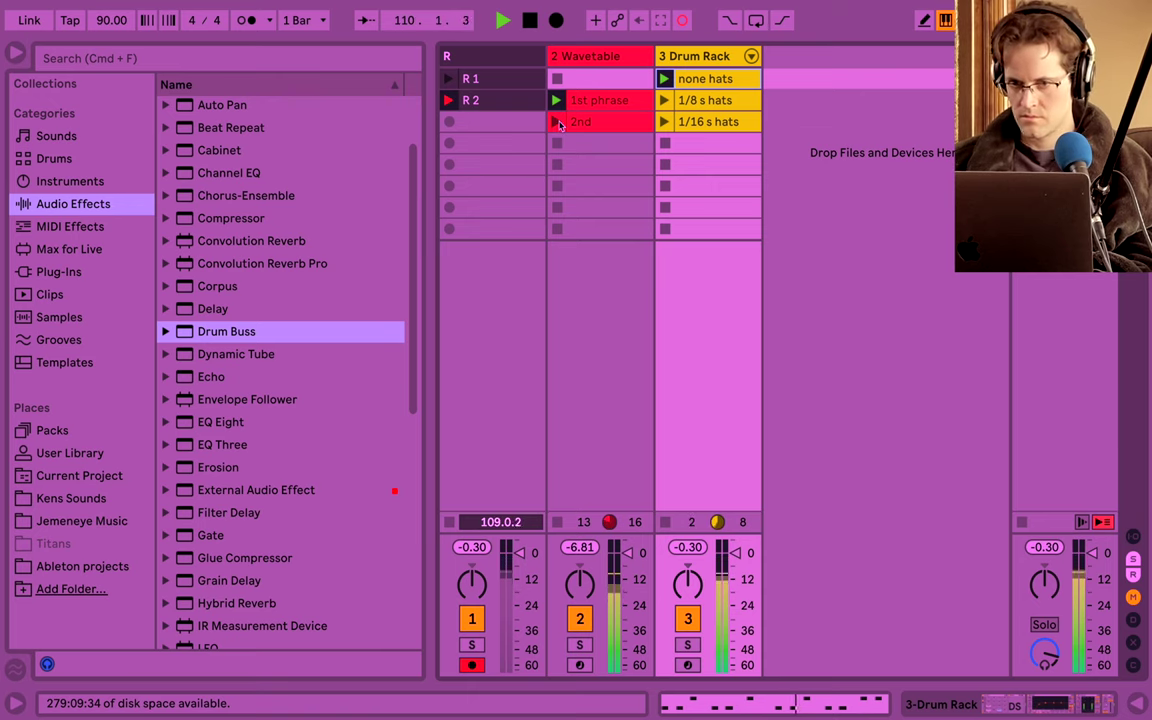
click(557, 122)
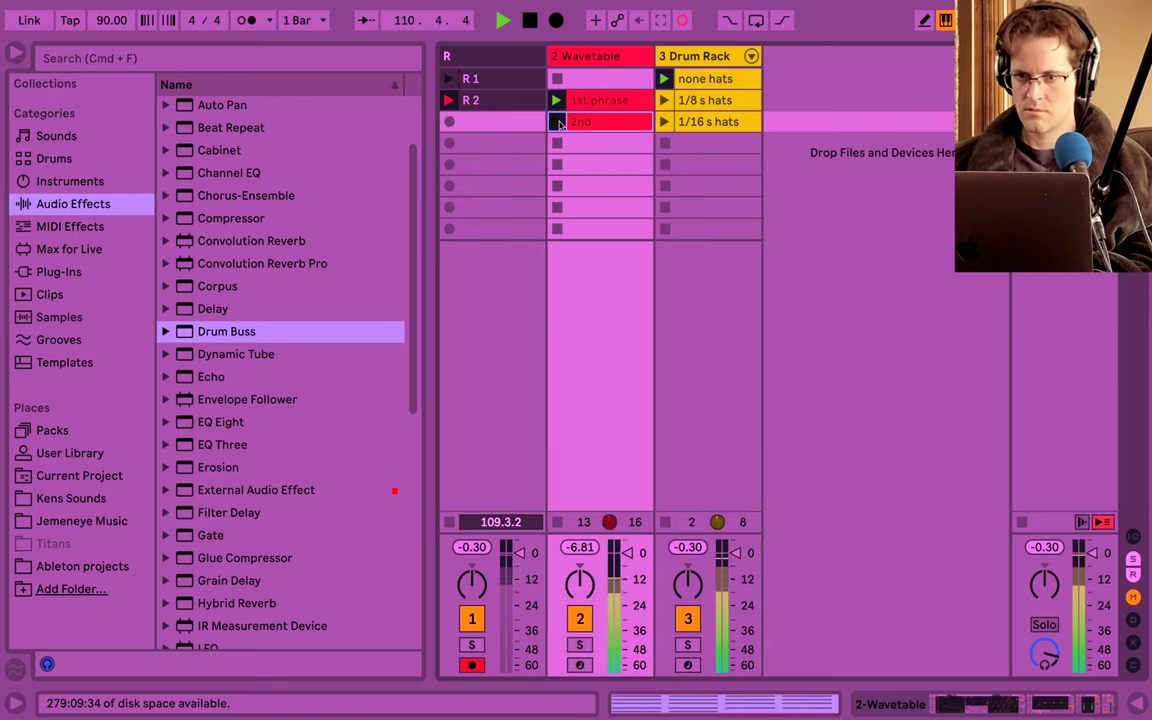
double_click(598, 122)
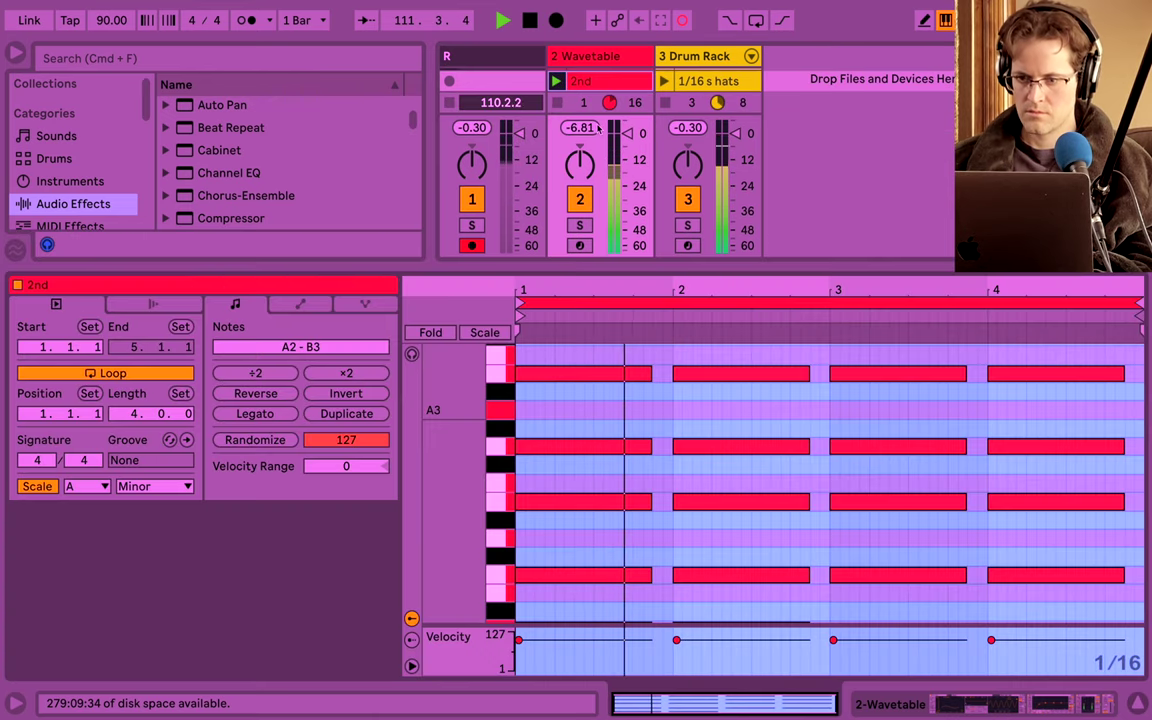
drag(427, 365, 442, 393)
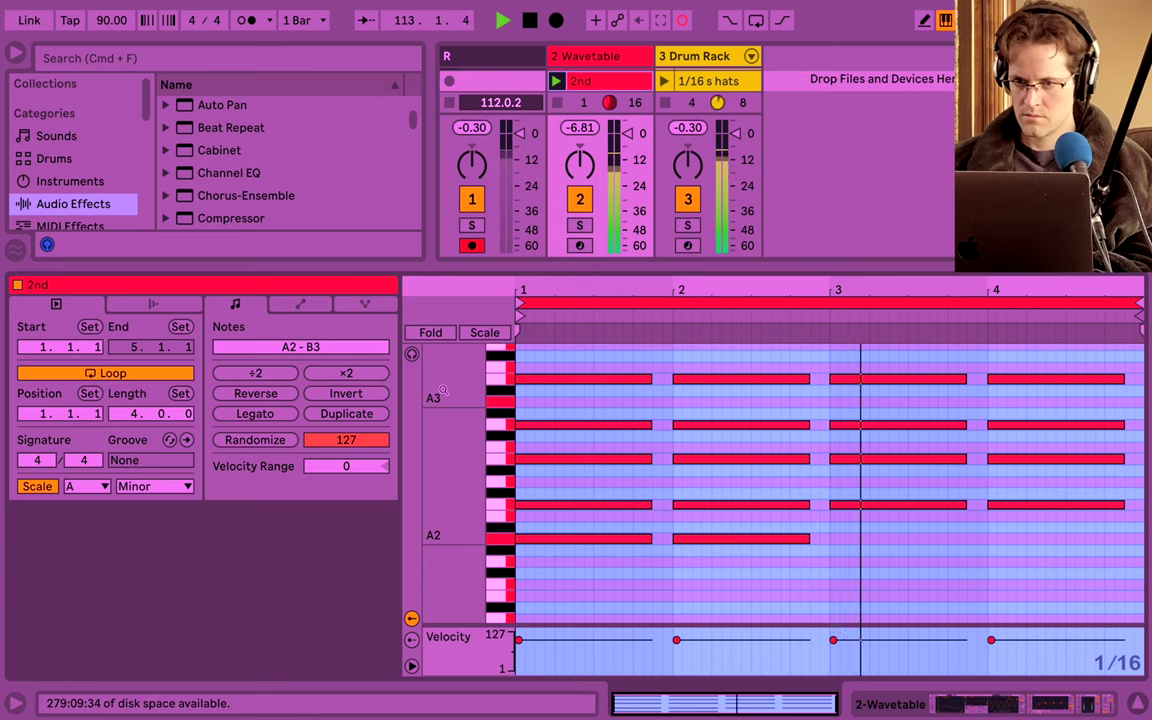
key(super+alt+l)
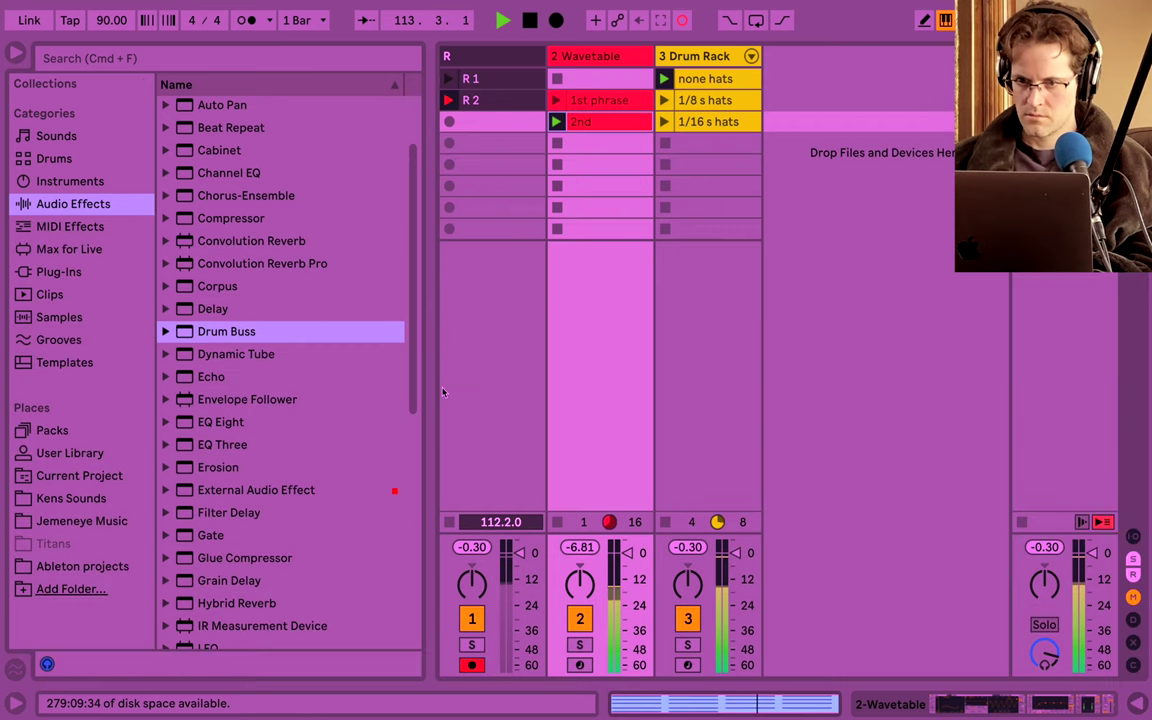
click(665, 122)
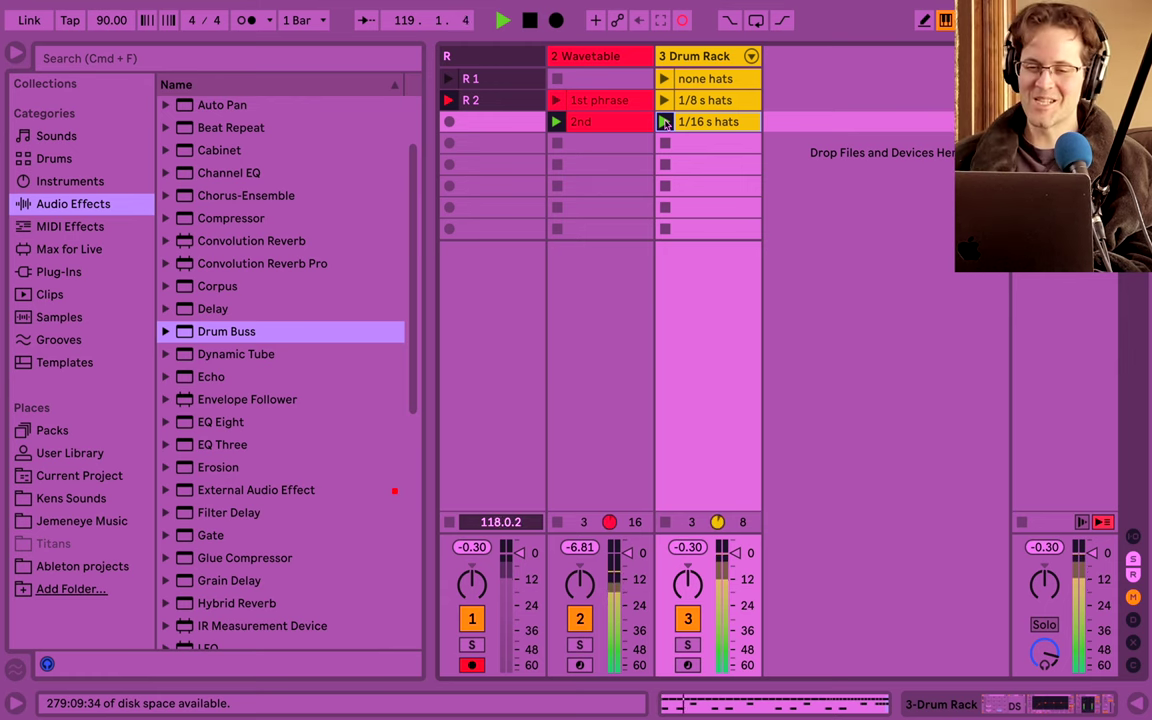
Open the Wavetable track's 2nd clip and shorten the B3 note in bar 4 to end at 4.4.1.
double_click(613, 125)
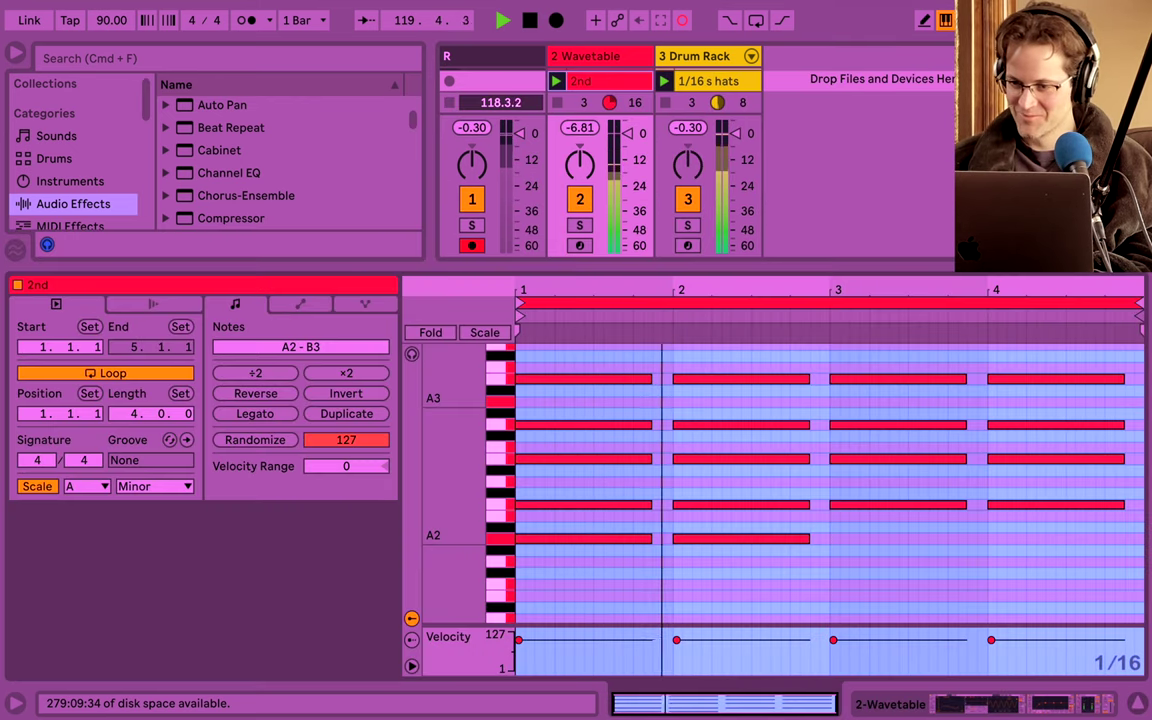
click(1120, 378)
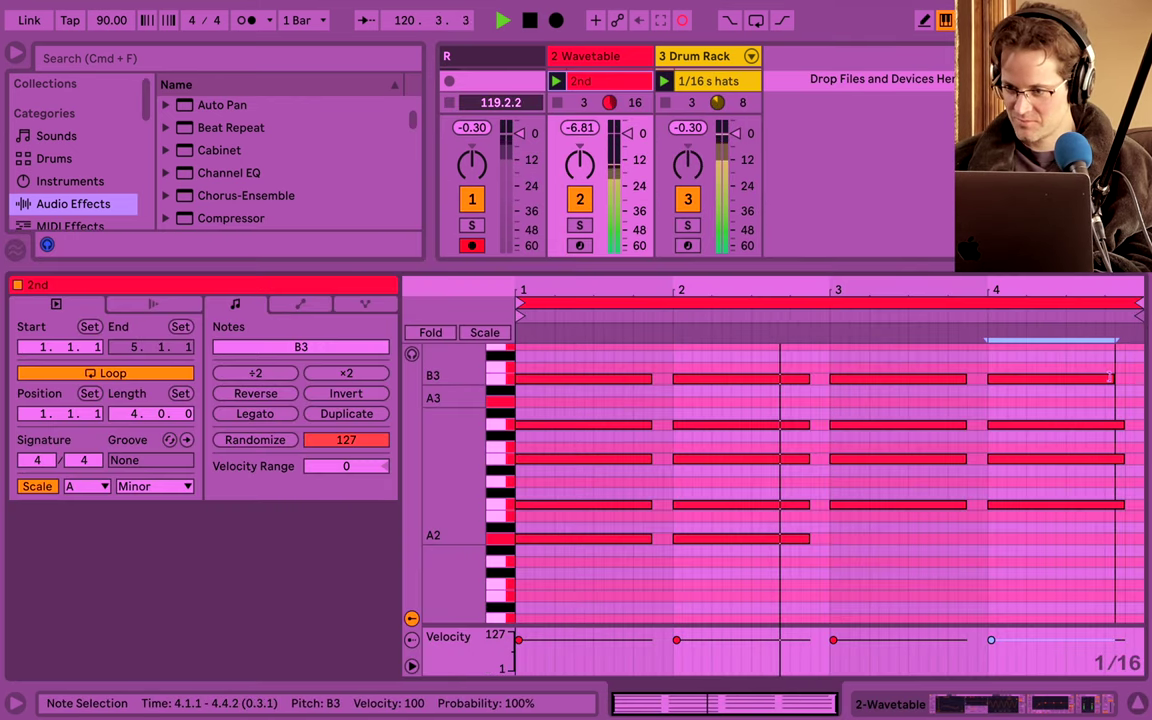
drag(1122, 378, 1105, 378)
scroll(1133, 485, up, 3)
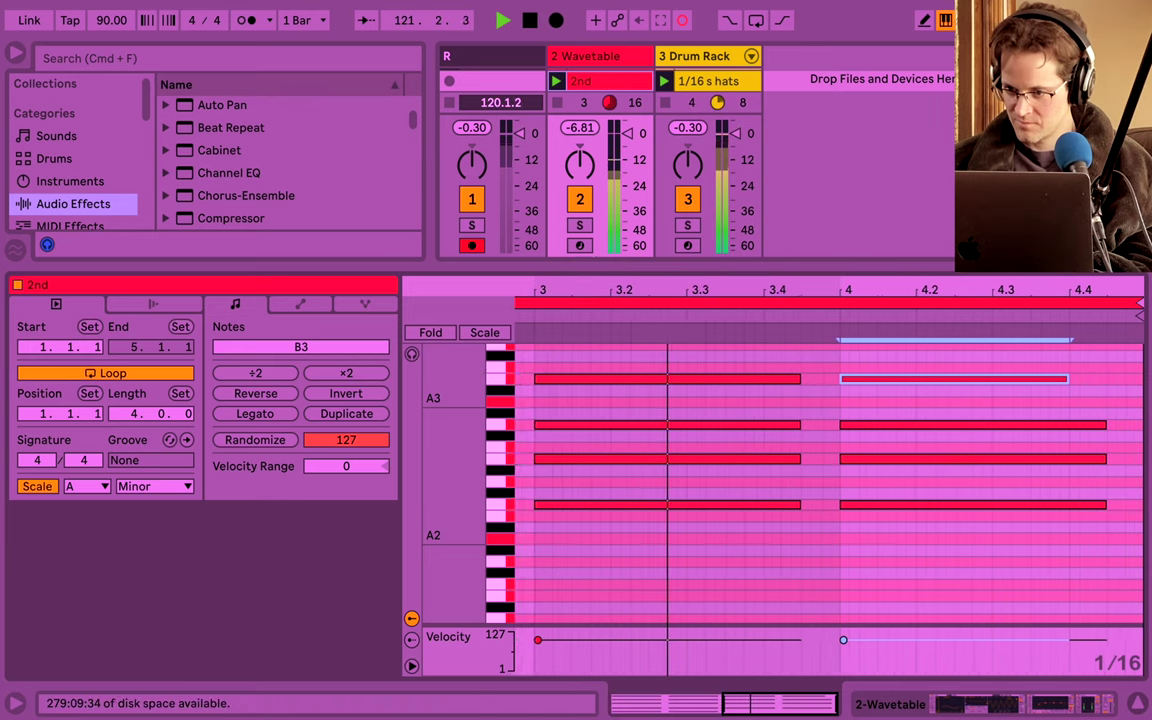
scroll(1133, 485, up, 5)
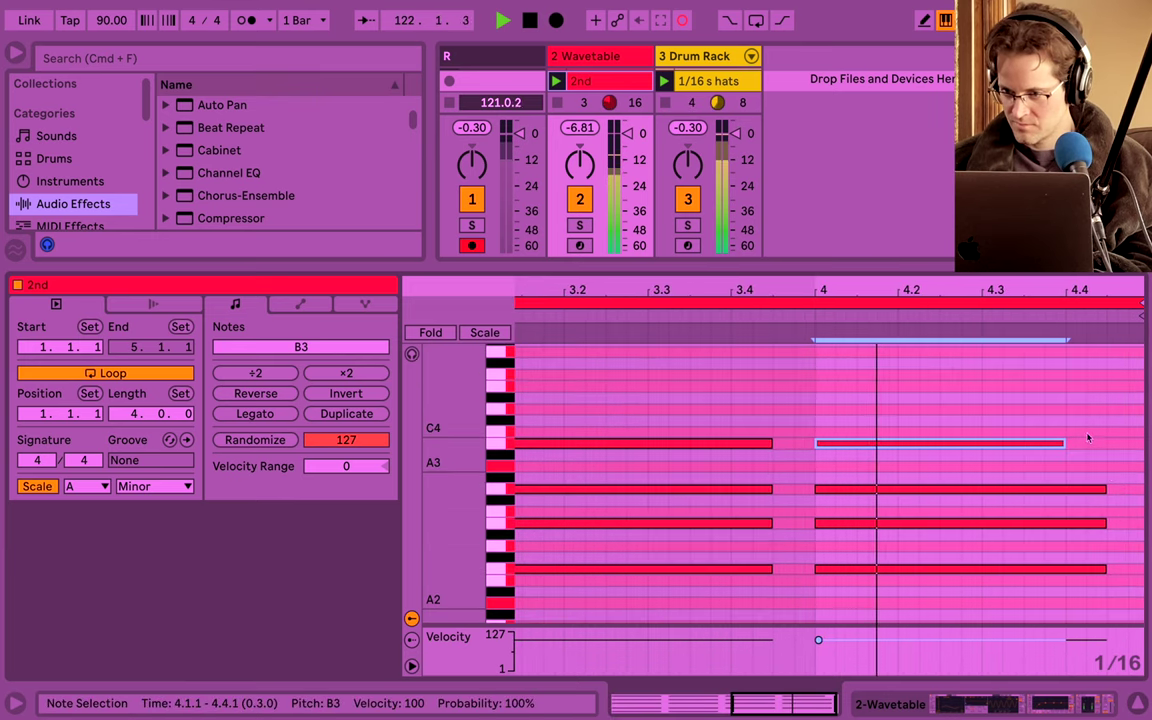
Add sixteenth notes C4, D4, C4 and E4 in sequence from 4.4.1 to the end of the 2nd clip.
click(1088, 435)
double_click(1078, 433)
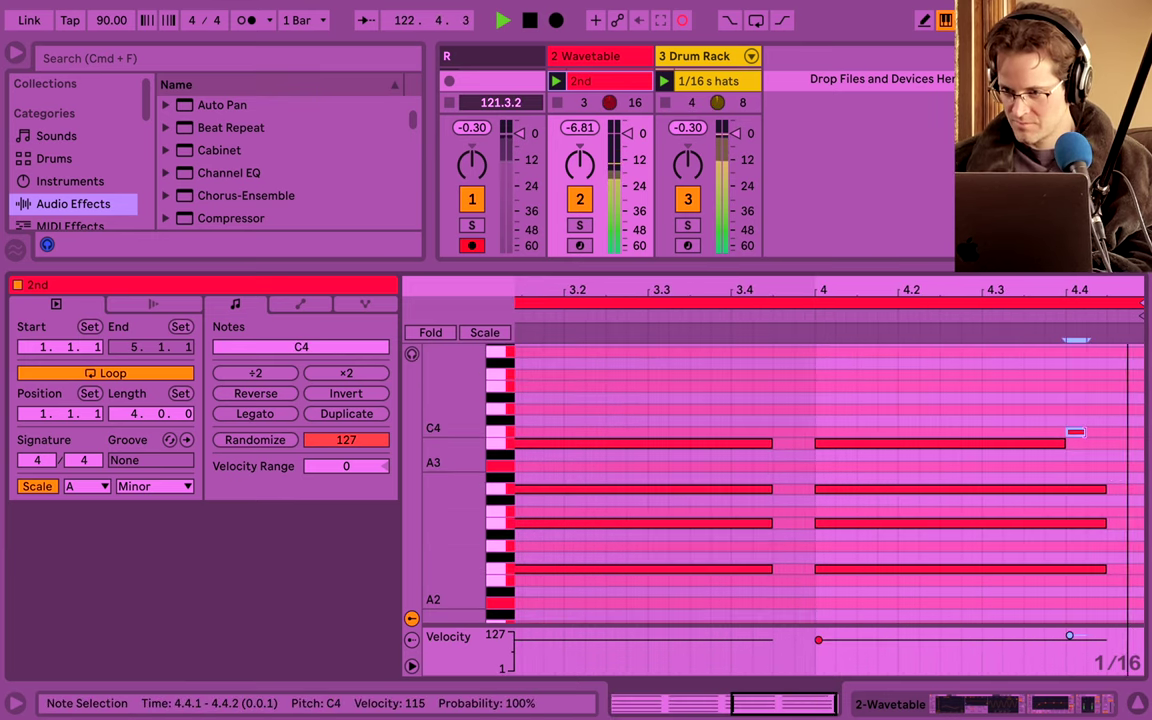
double_click(1094, 409)
double_click(1115, 420)
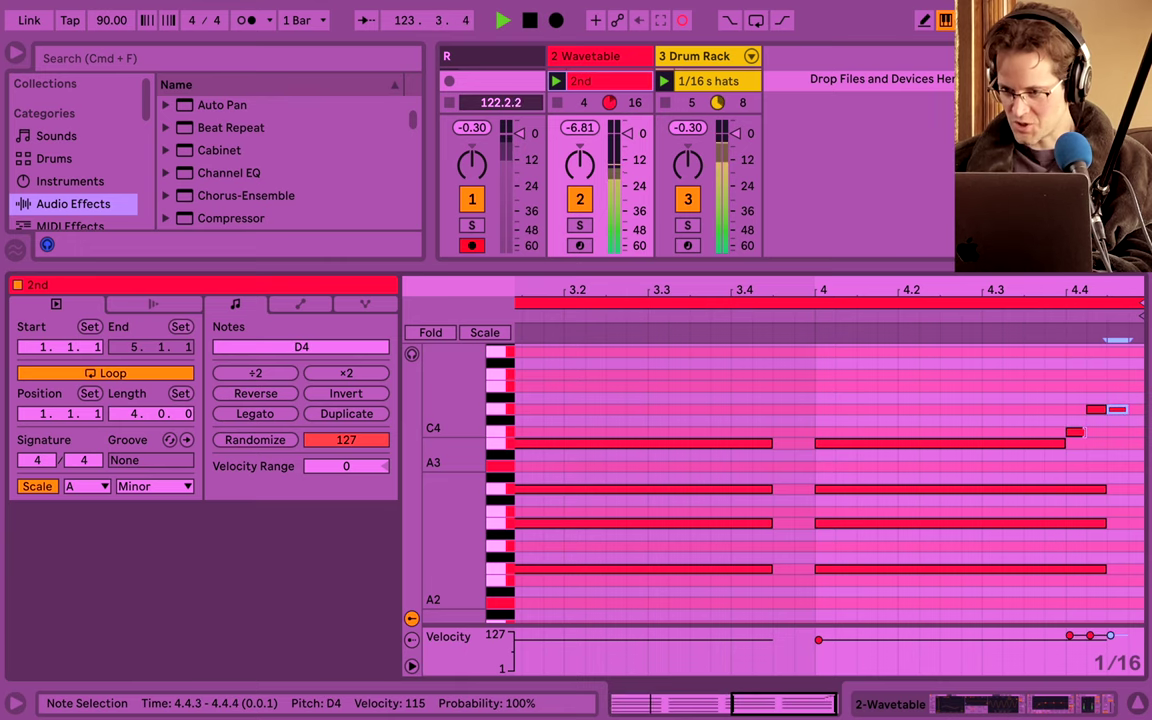
key(Down)
key(super+d)
key(Up)
key(Up)
key(Up)
key(Up)
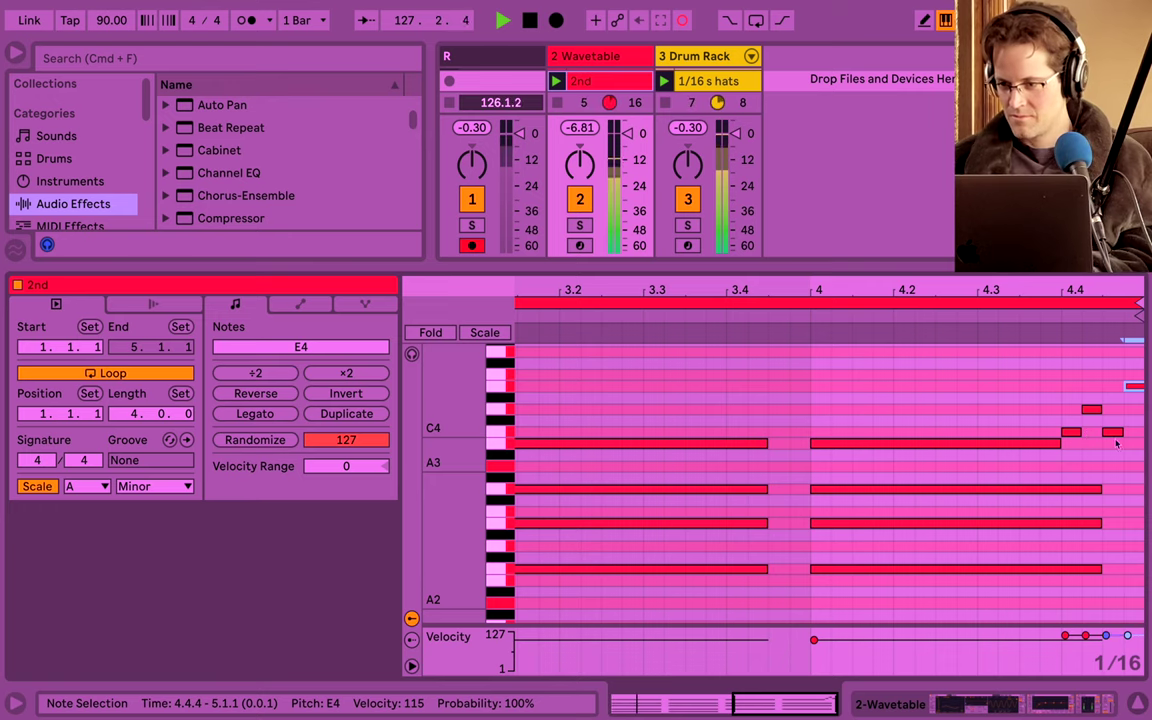
Raise the sixteenth note at 4.4.3 to E4 and the final note at 4.4.4 to G4.
click(1119, 433)
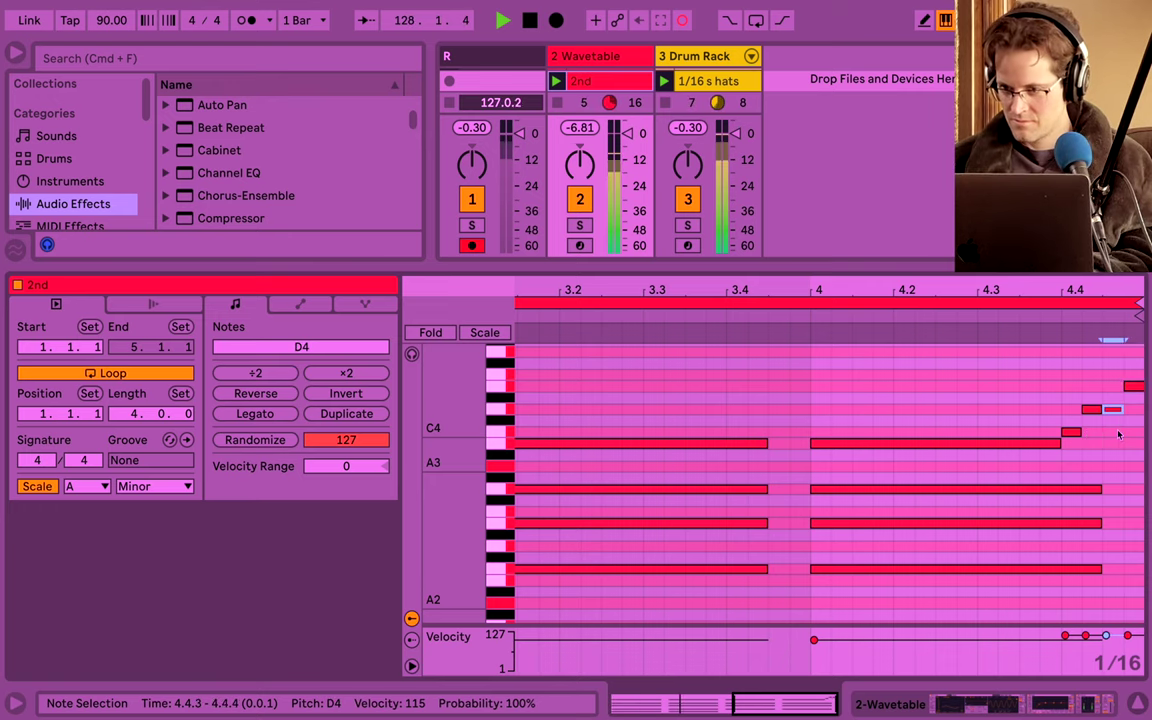
key(Up)
click(1138, 388)
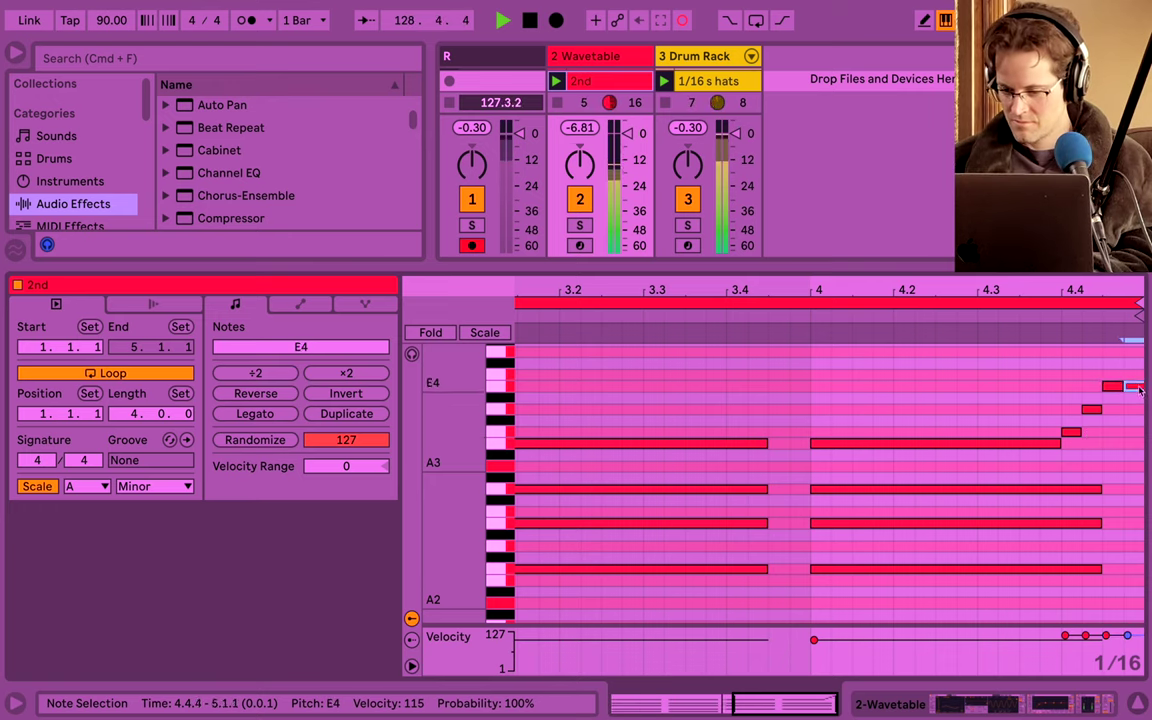
key(Up)
key(Up)
key(Down)
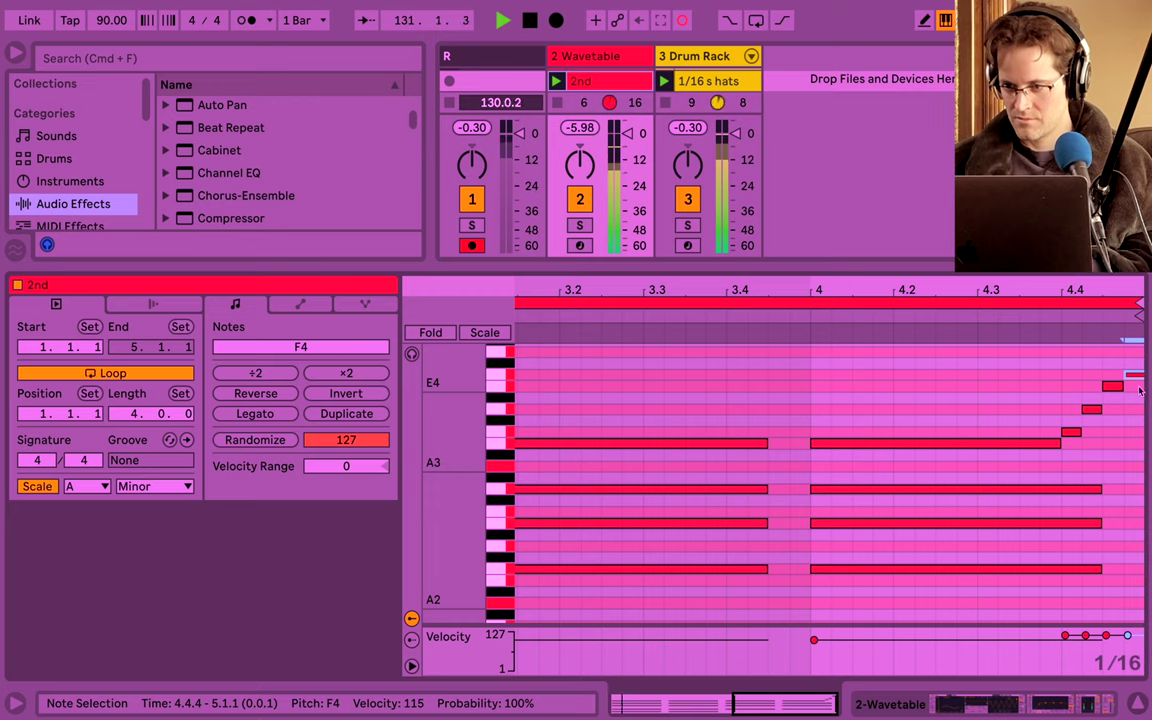
key(Up)
key(Up)
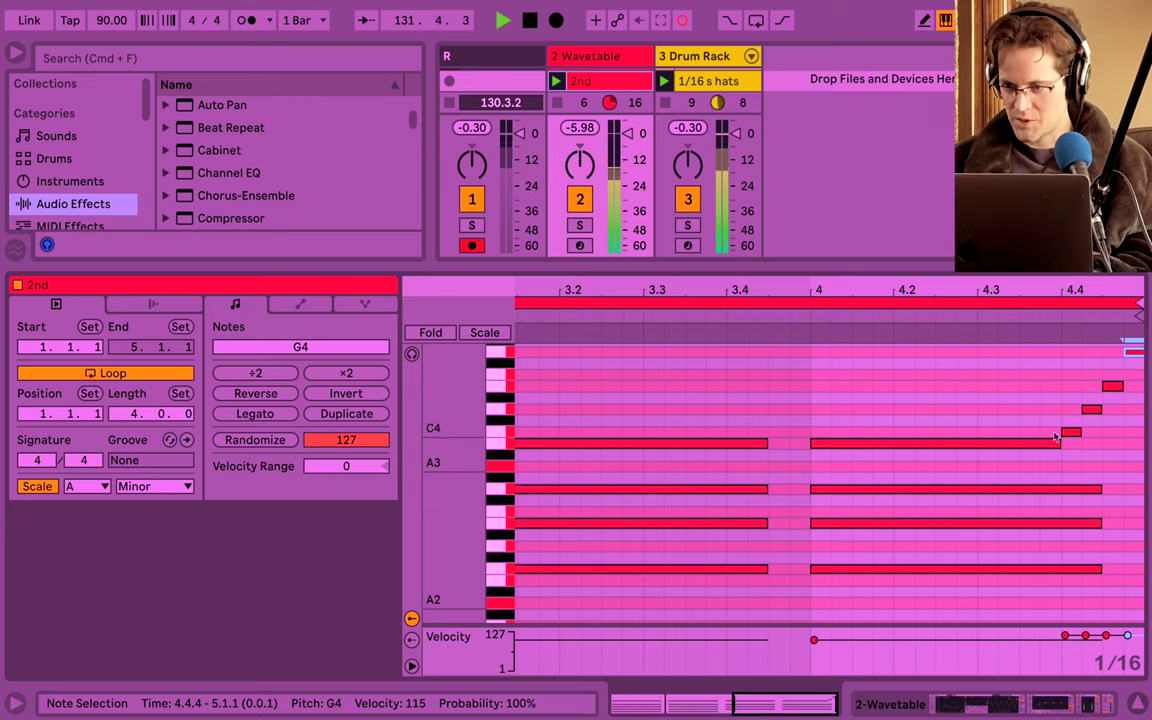
Shorten bar 4's B3 note to end at 4.3.1 and draw eighth notes C4 at 4.3.1 and D4 at 4.3.3.
drag(1057, 441, 979, 442)
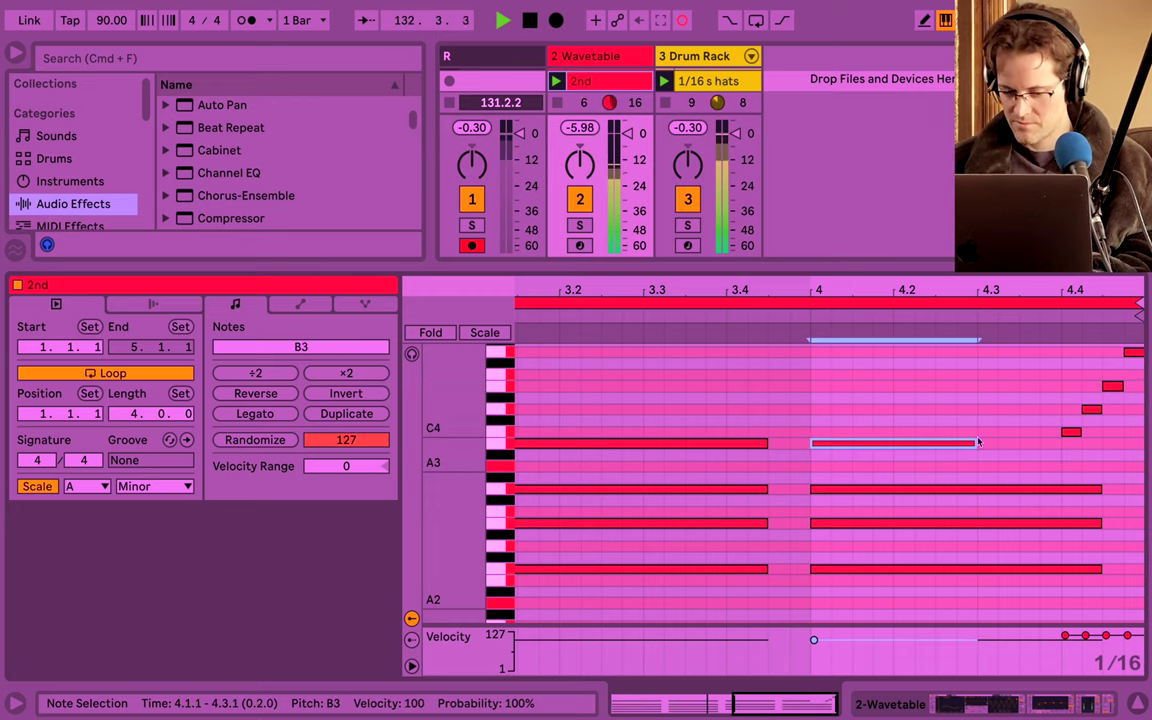
key(super+2)
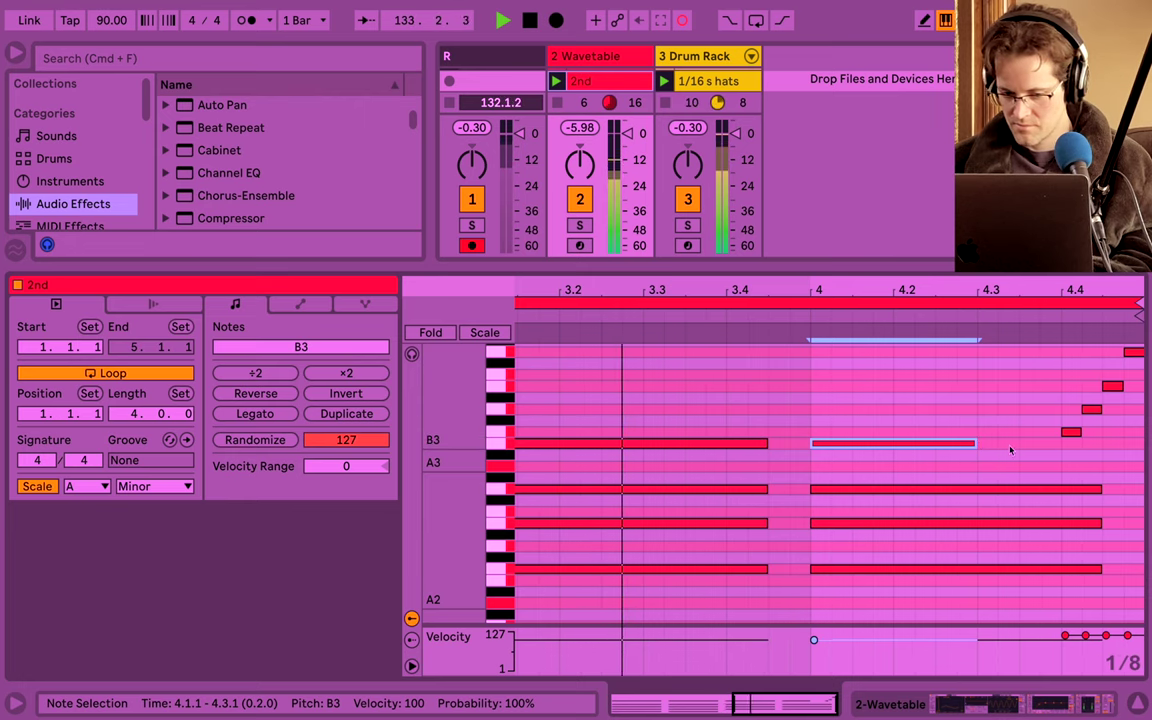
key(b)
click(1000, 431)
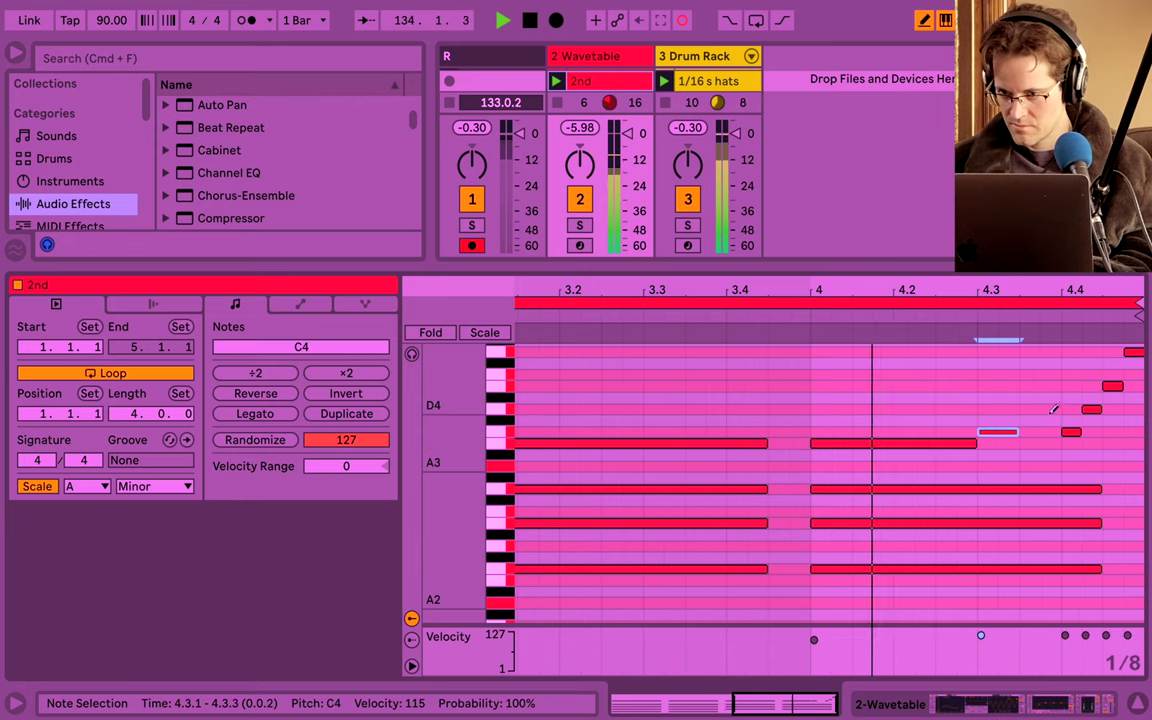
click(1053, 408)
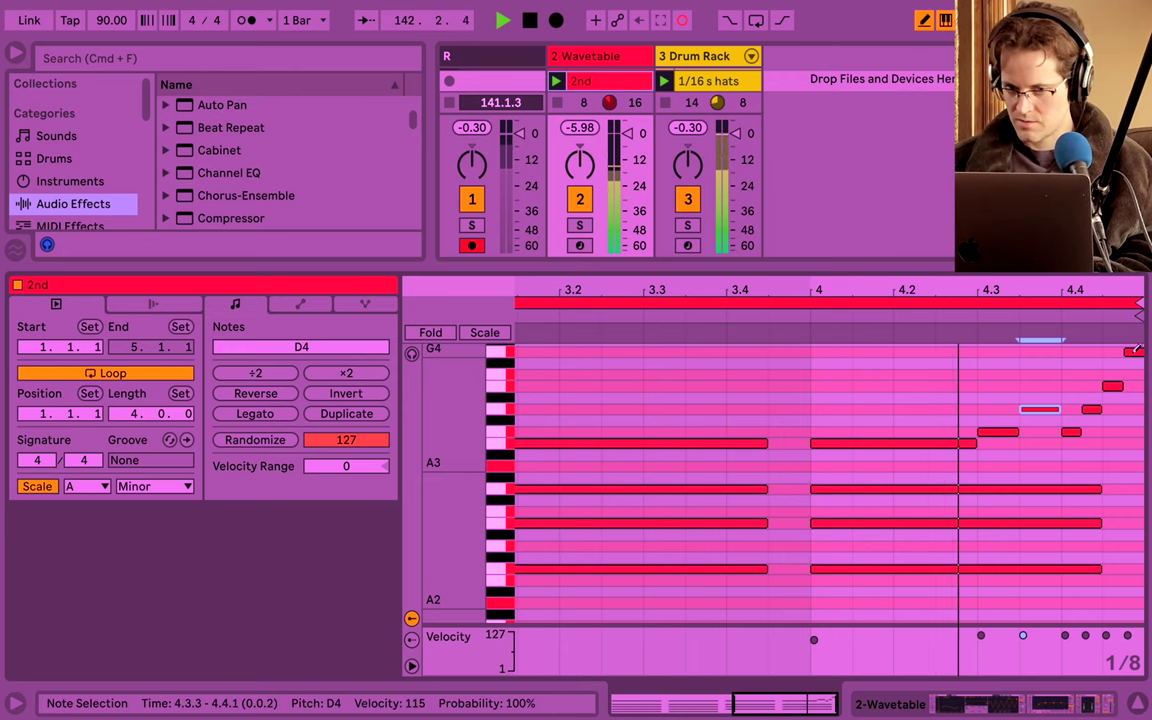
click(1135, 350)
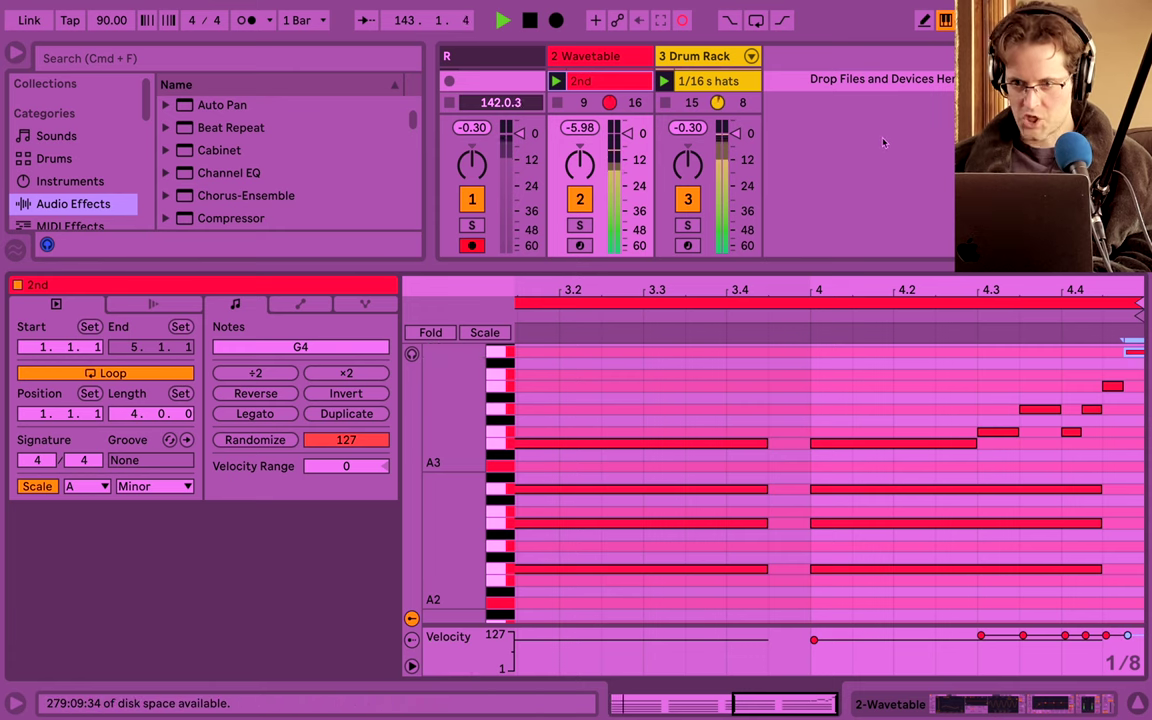
Insert a new MIDI track between the Wavetable and Drum Rack tracks and load a Wavetable instrument on it.
key(super+alt+l)
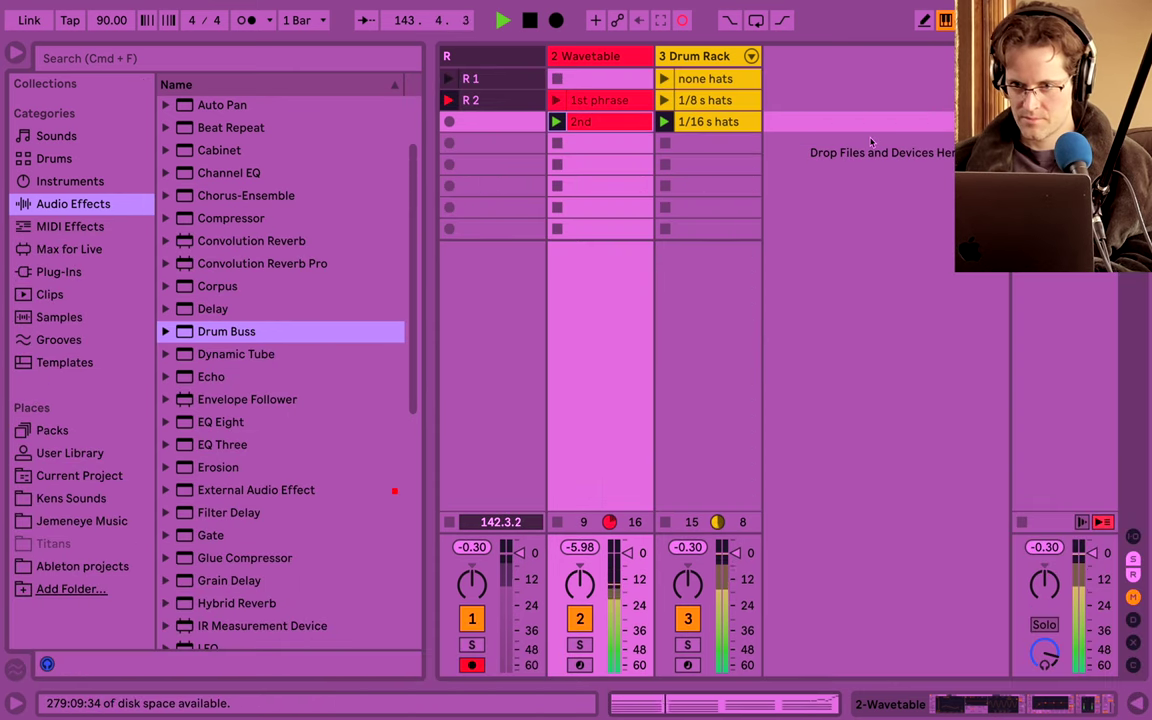
key(super+shift+t)
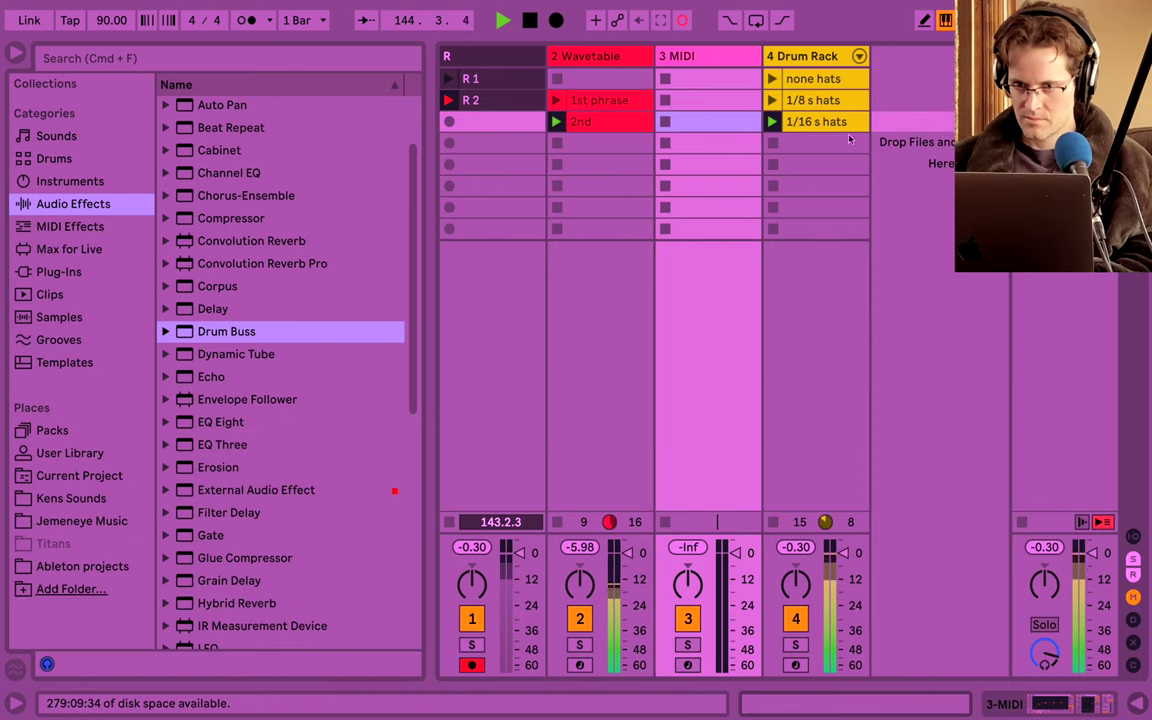
click(684, 57)
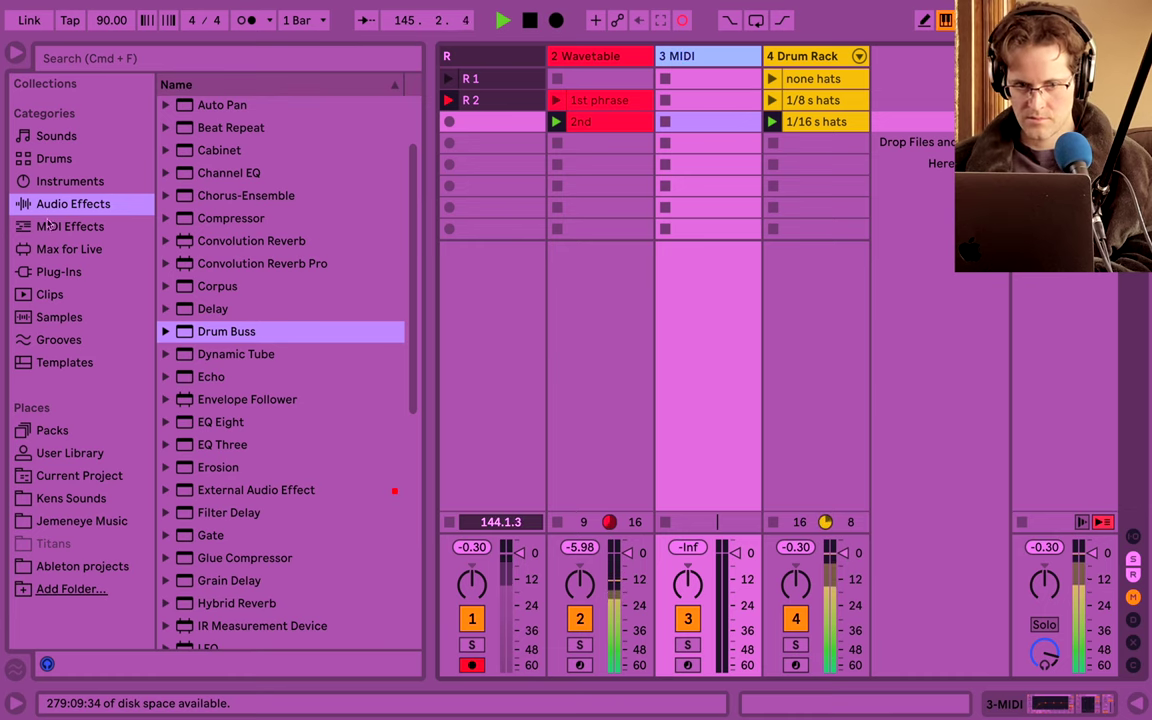
click(70, 181)
click(703, 60)
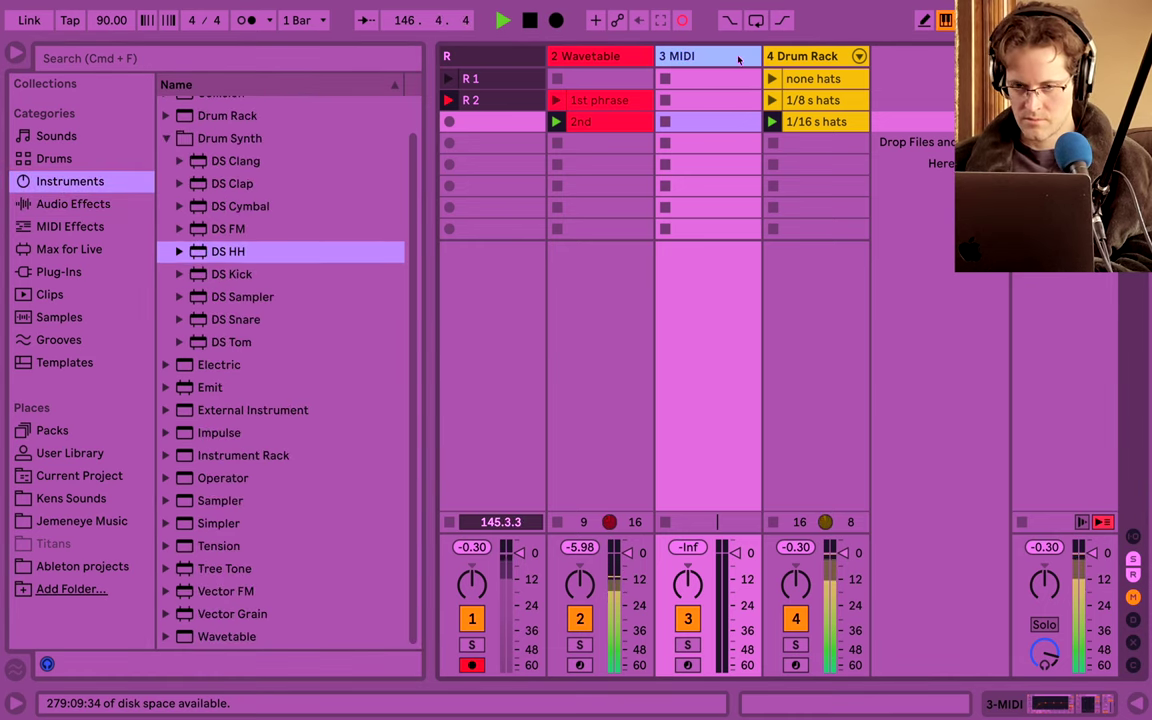
double_click(738, 58)
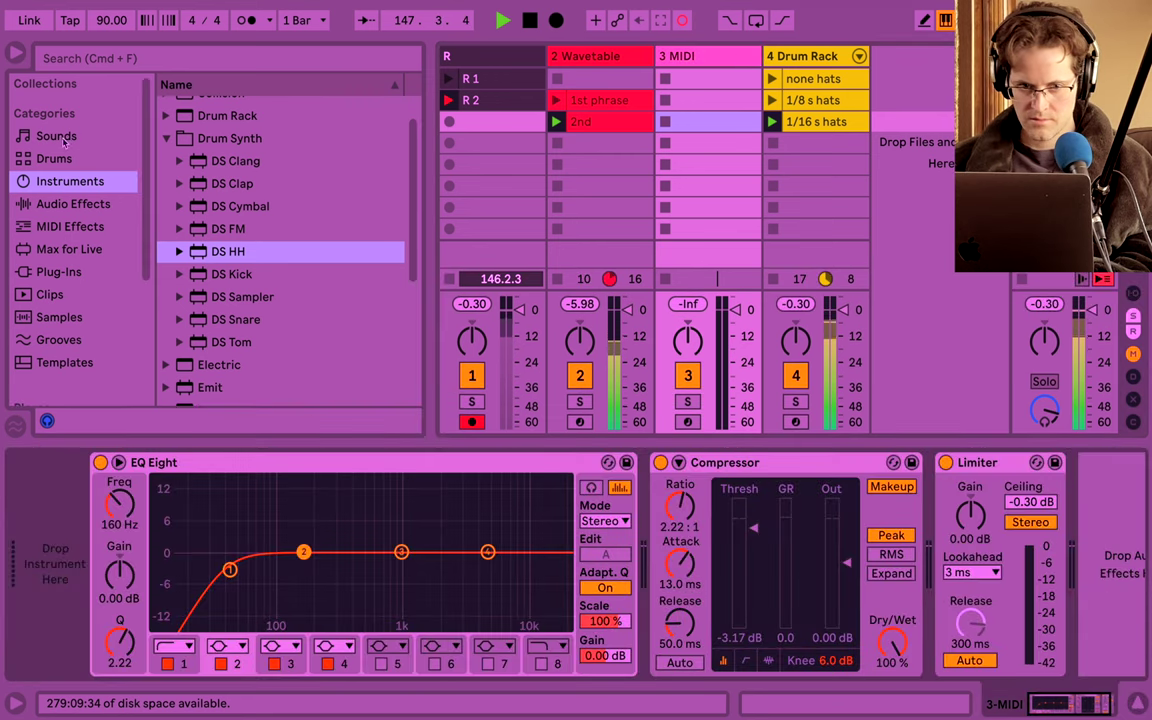
scroll(200, 390, down, 8)
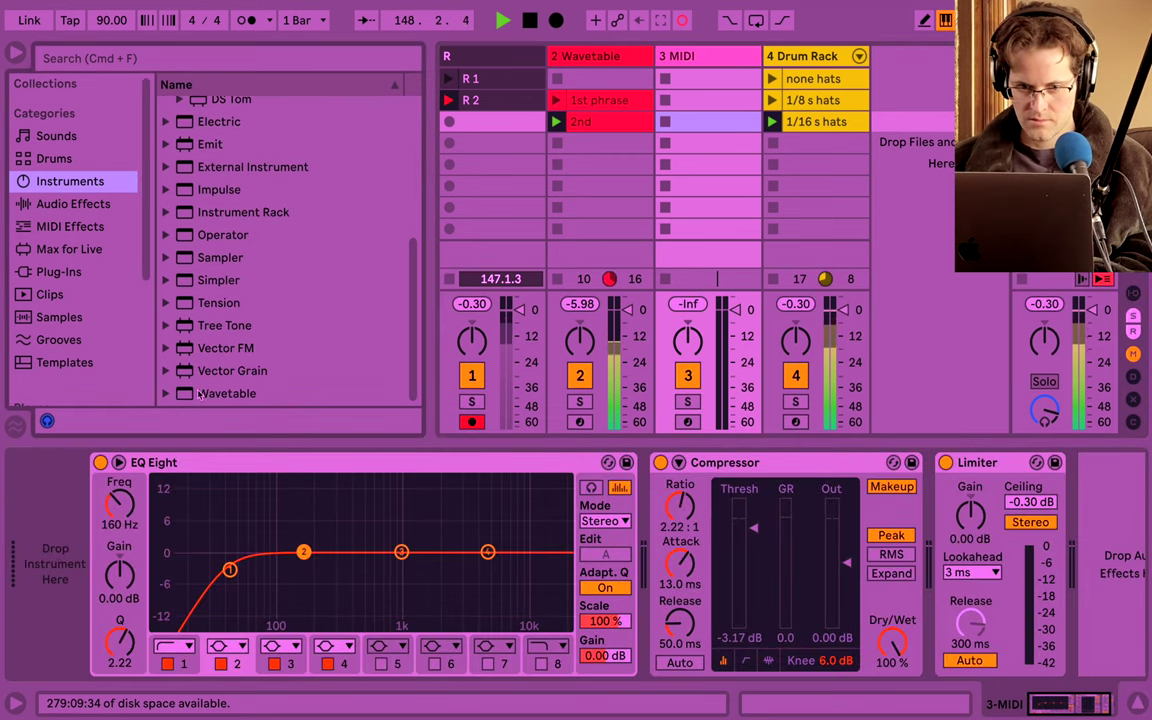
click(200, 393)
drag(692, 141, 692, 141)
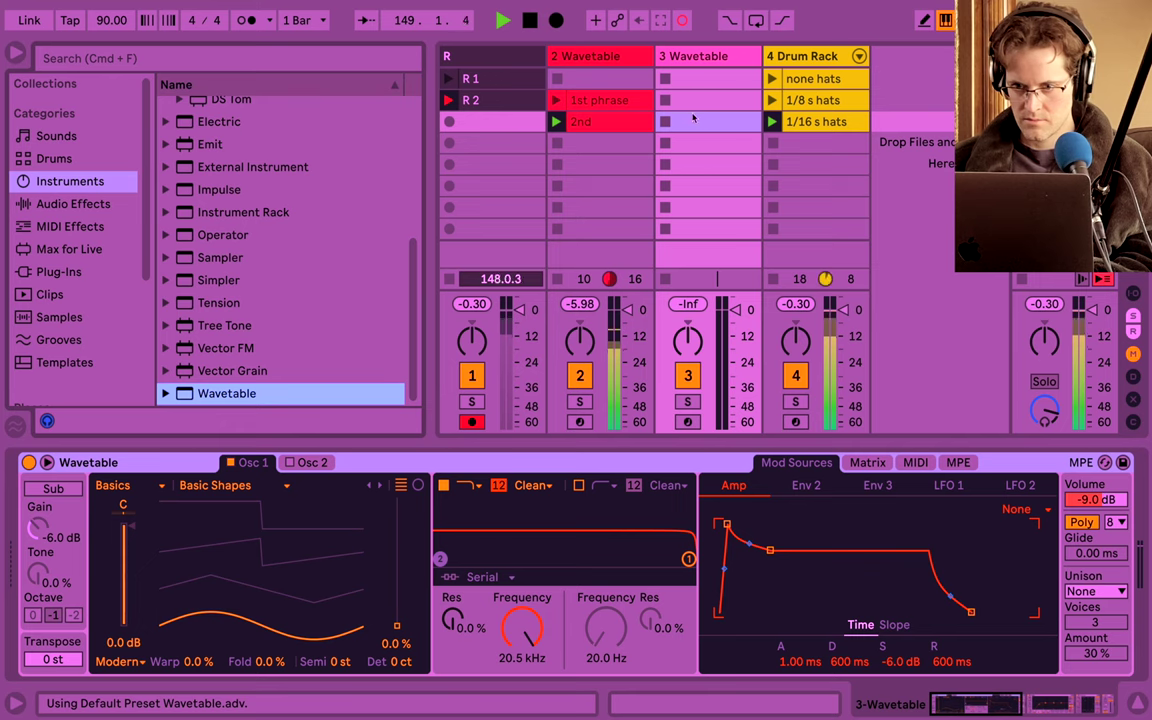
Create a clip named "G" beside the 2nd clip with a sixteenth G3 note at 1.1.1, and launch it.
double_click(692, 121)
key(super+r)
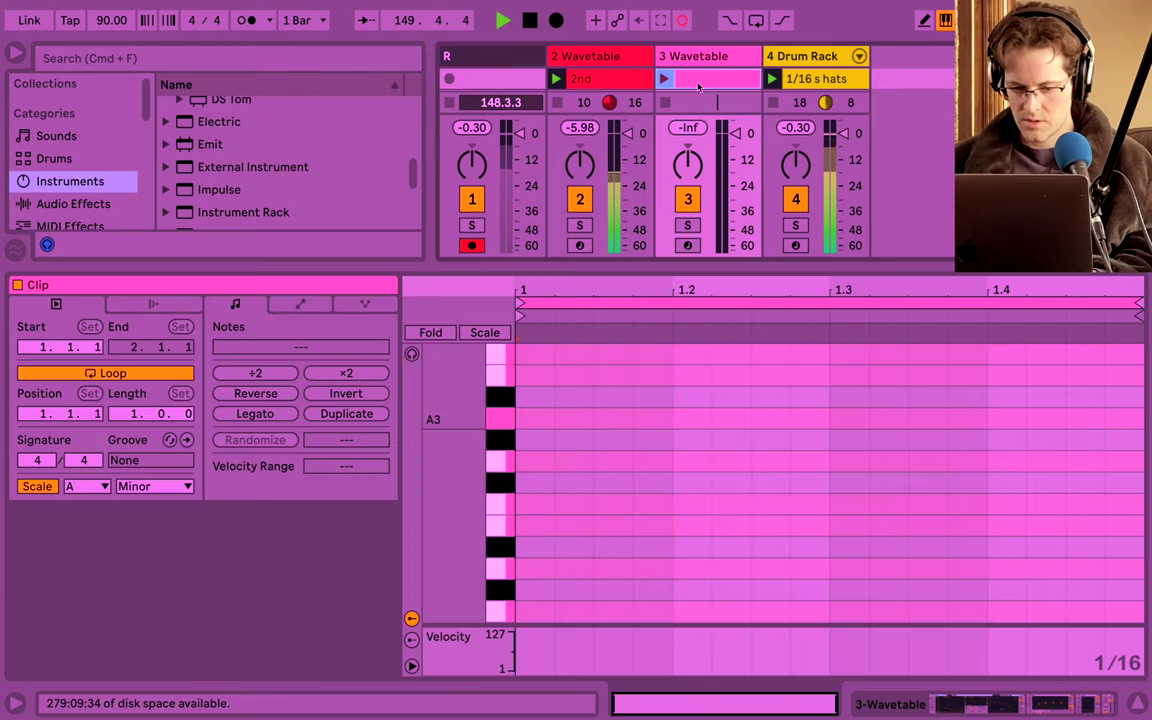
text(G)
key(Return)
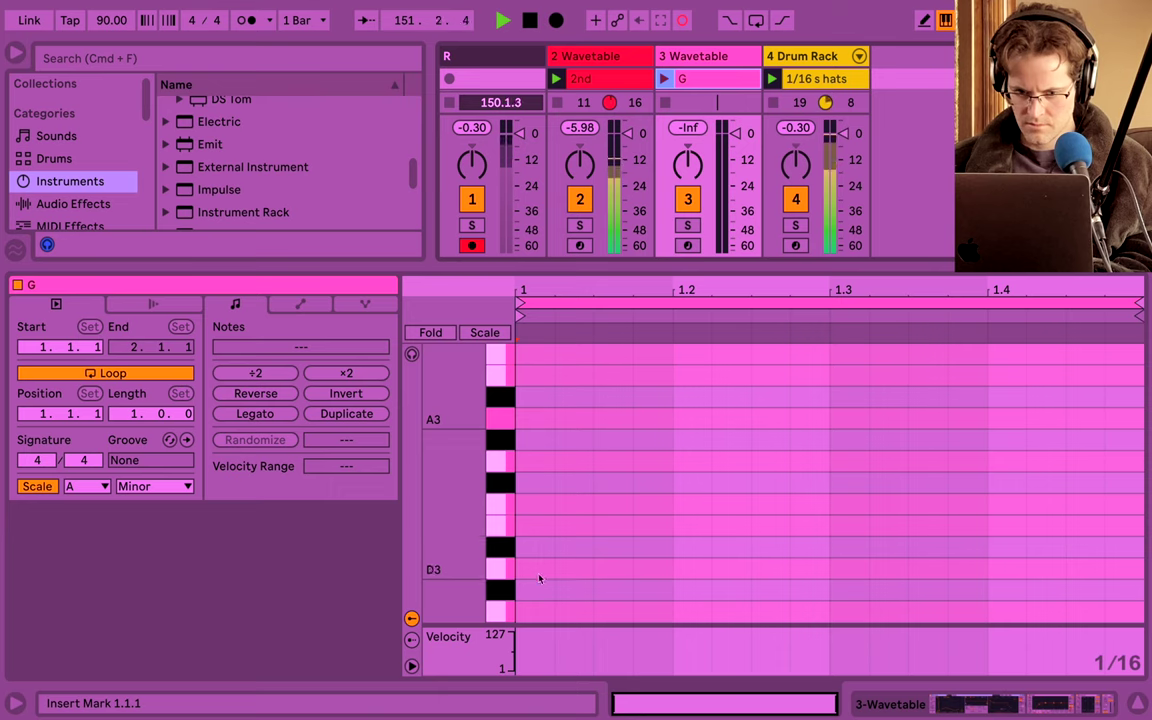
double_click(542, 464)
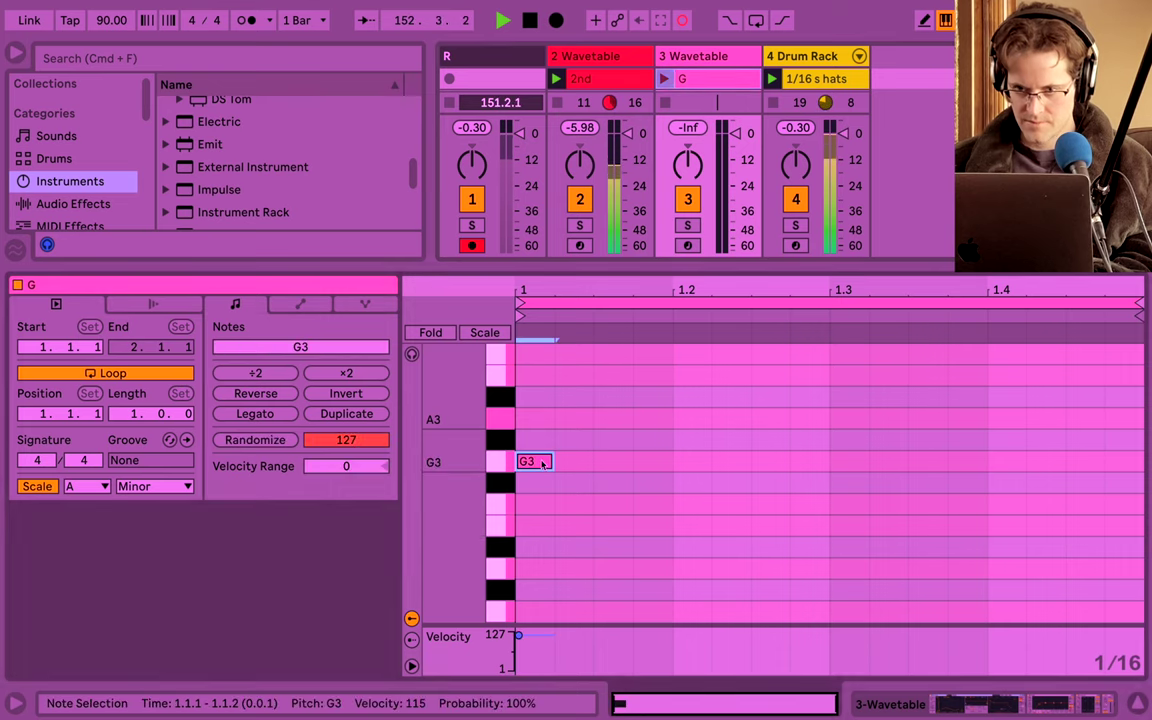
click(666, 79)
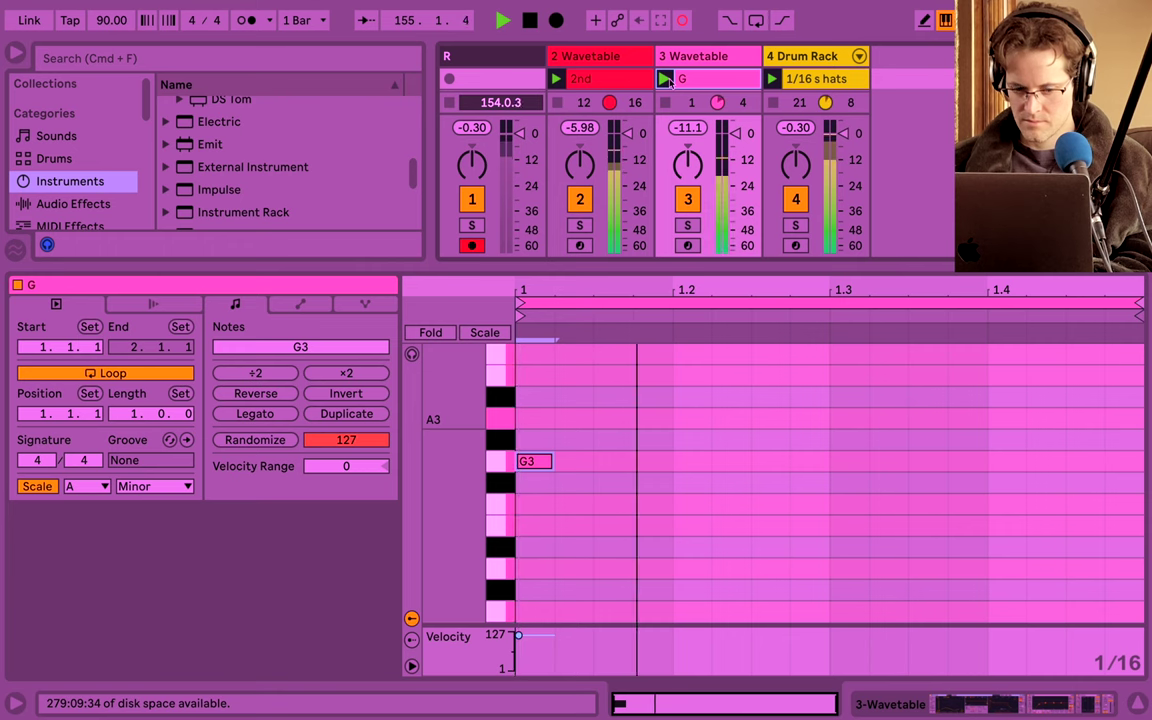
Set track 3's Wavetable oscillator 1 position to 55% and its amp envelope to 647 ms decay, -3.6 dB sustain and 4.98 s release.
double_click(676, 58)
drag(345, 558, 345, 490)
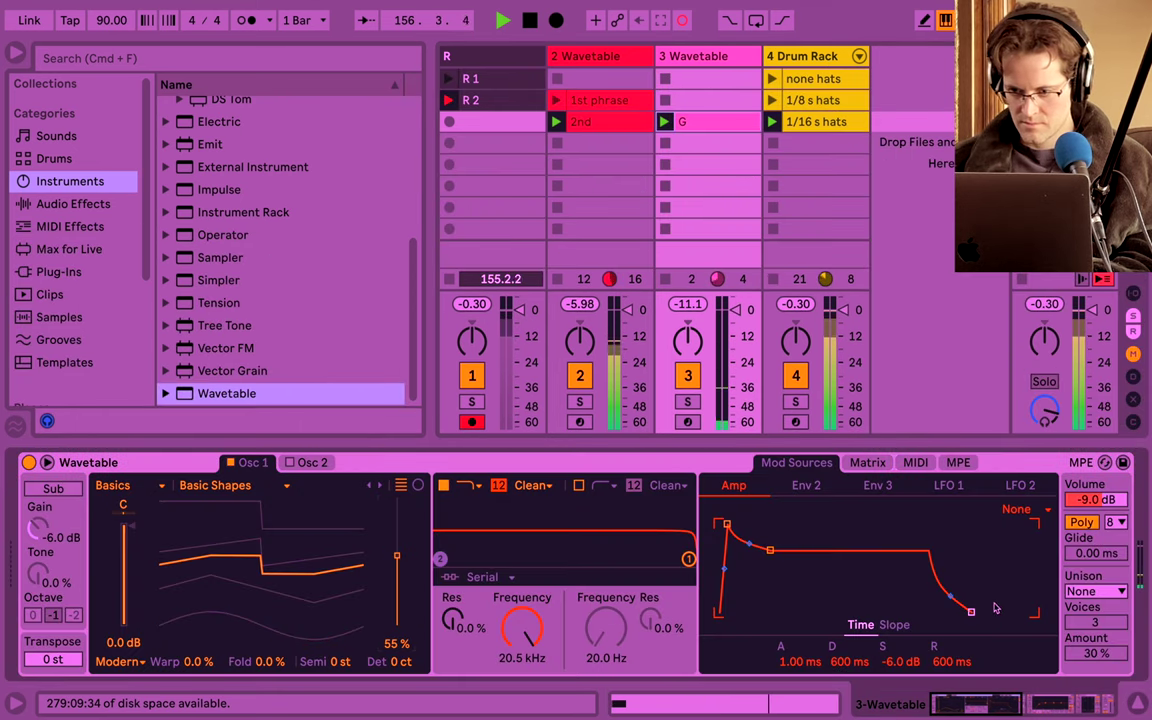
drag(970, 611, 1001, 611)
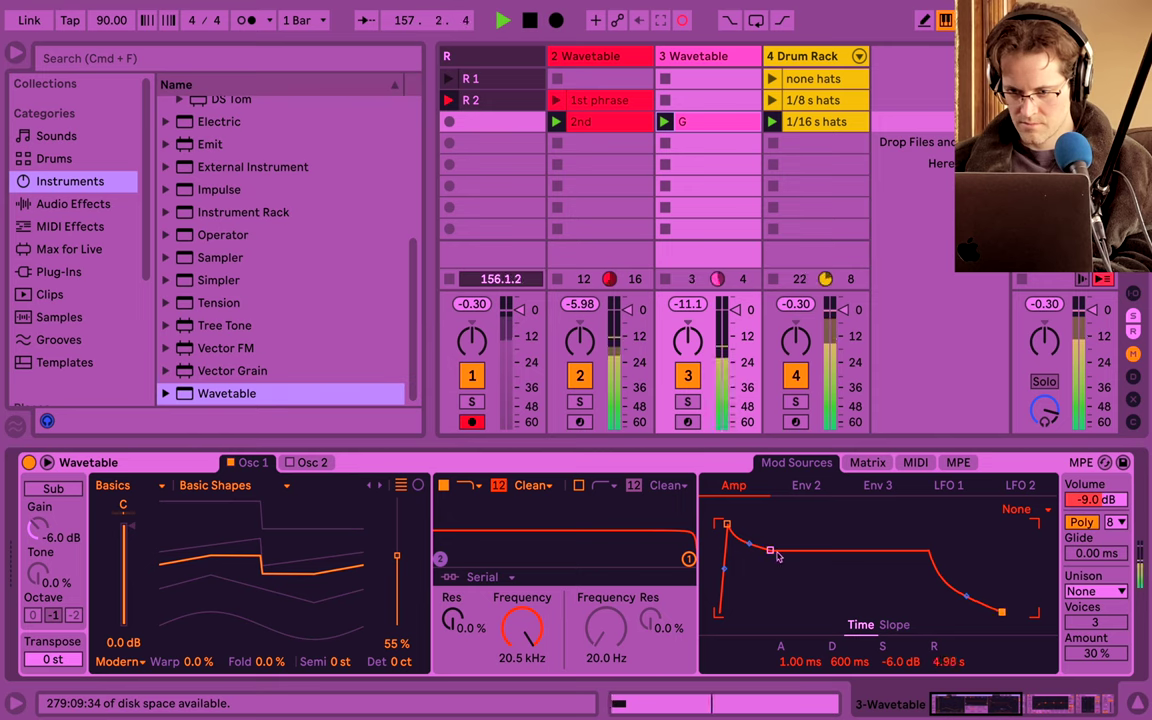
drag(778, 557, 778, 546)
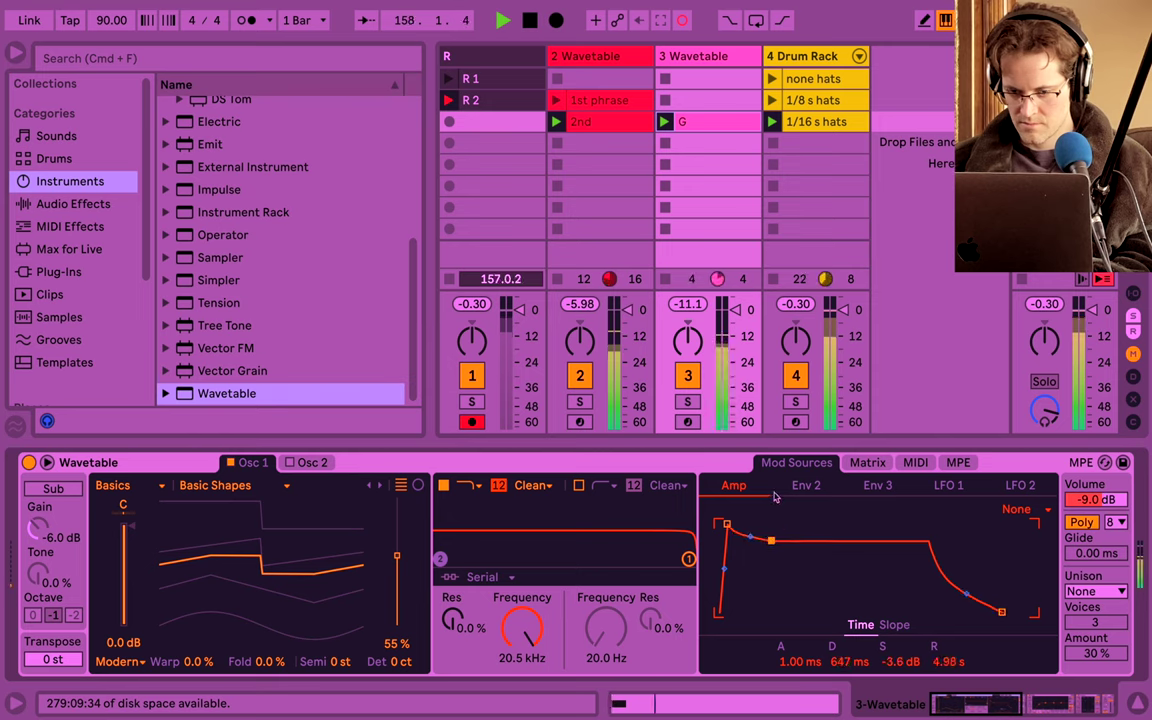
Add a Delay before track 3's Limiter with filter width 5.76, dry/wet 32% and feedback 52%.
click(90, 203)
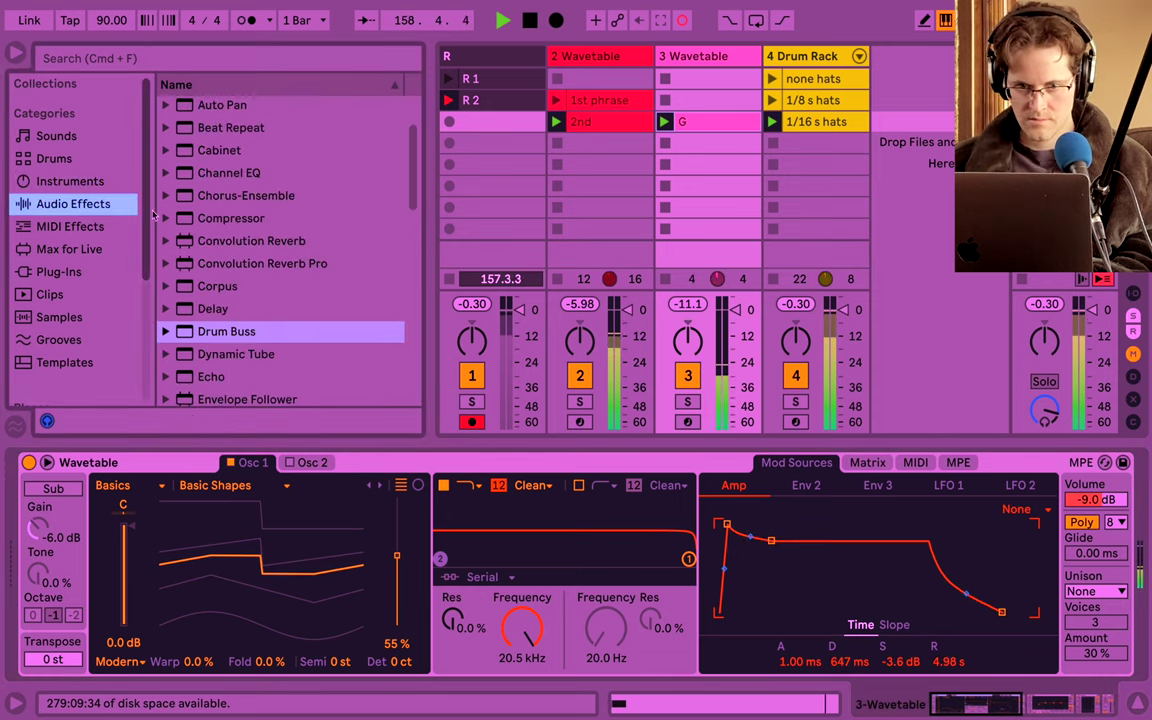
click(228, 309)
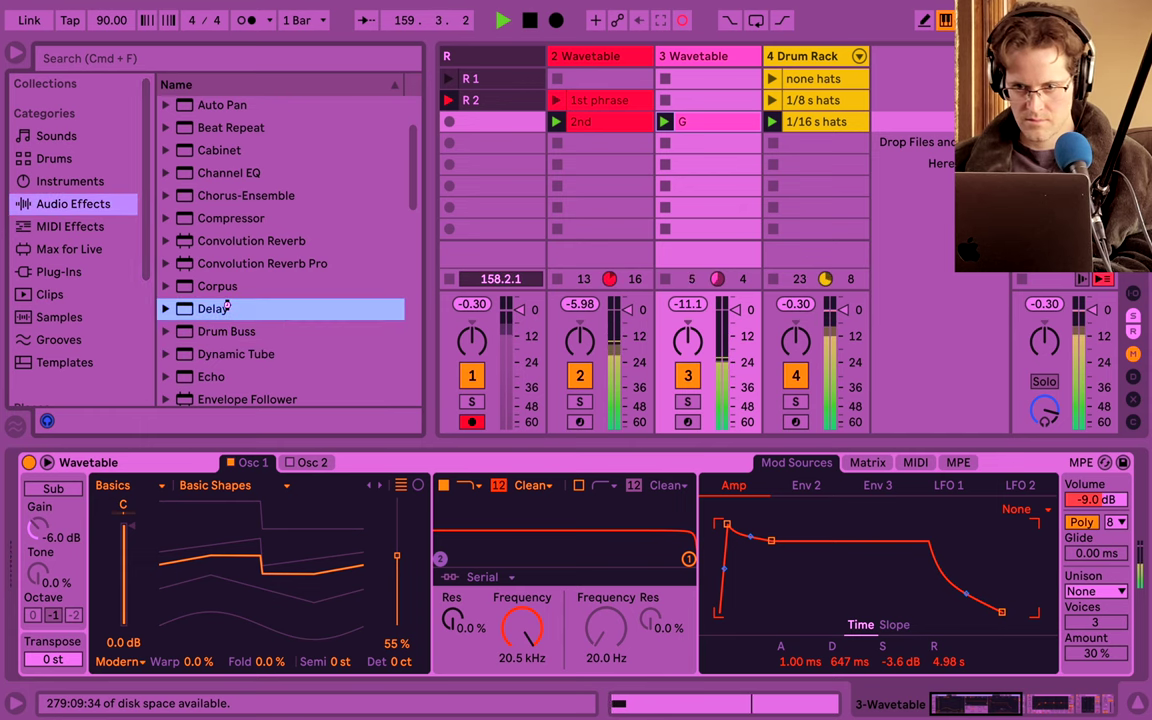
double_click(228, 309)
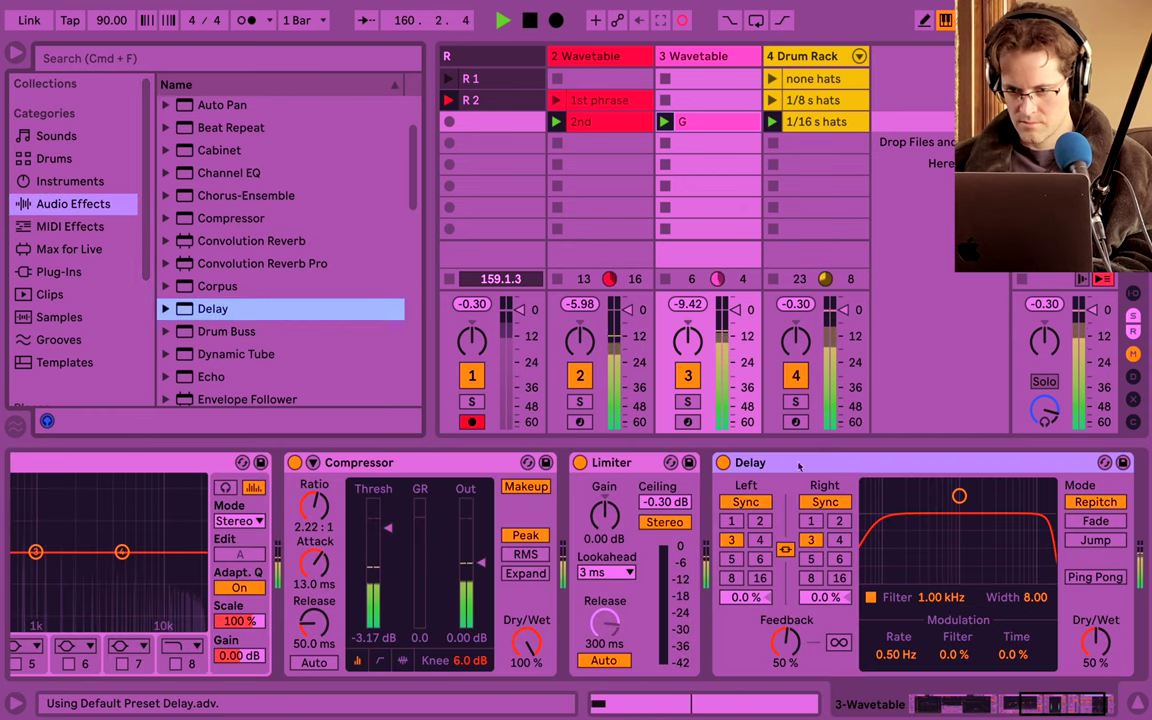
drag(799, 466, 594, 474)
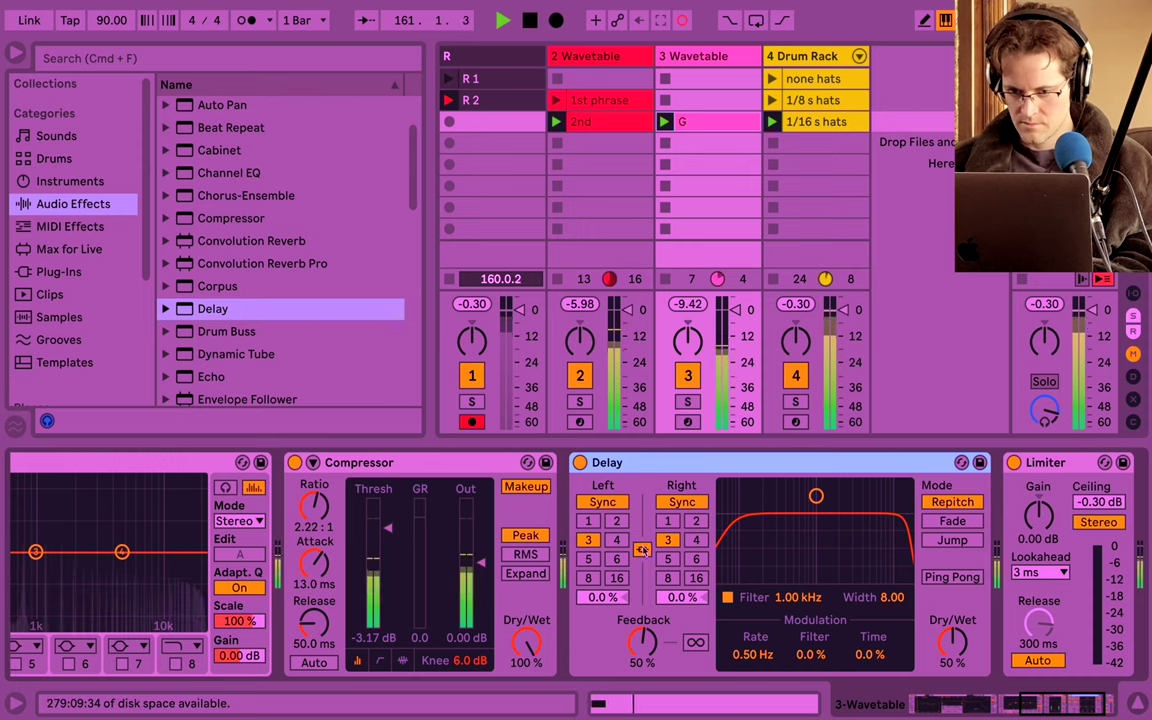
drag(816, 496, 816, 520)
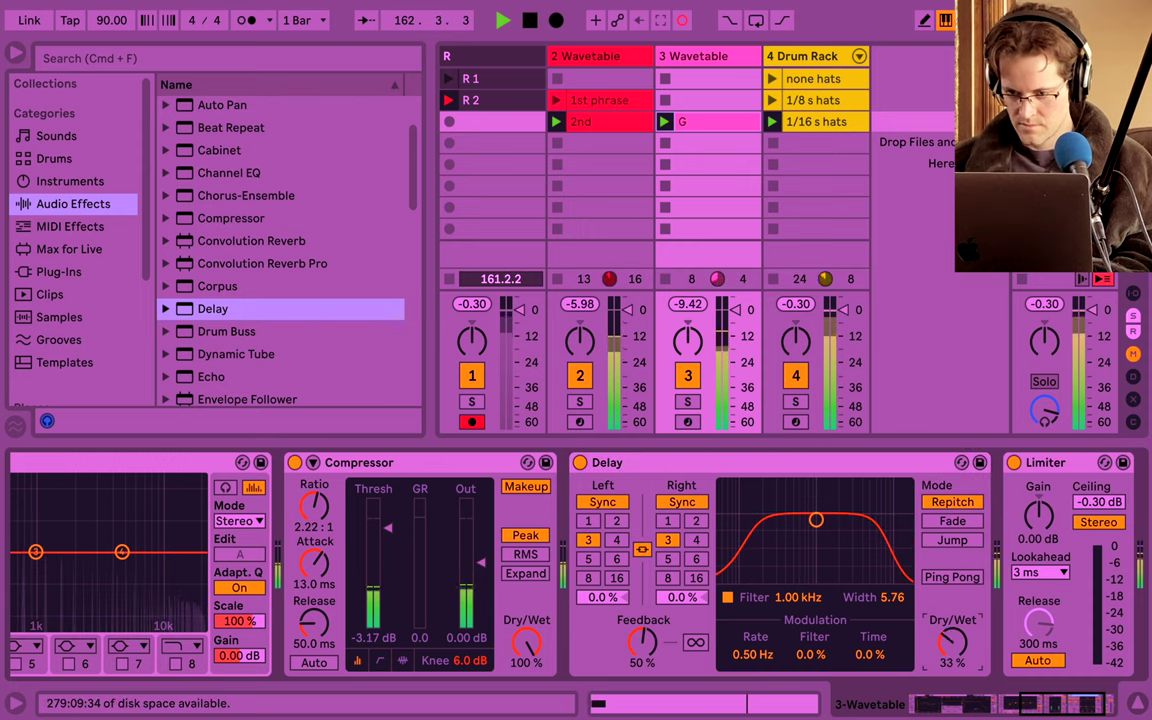
drag(640, 656, 636, 652)
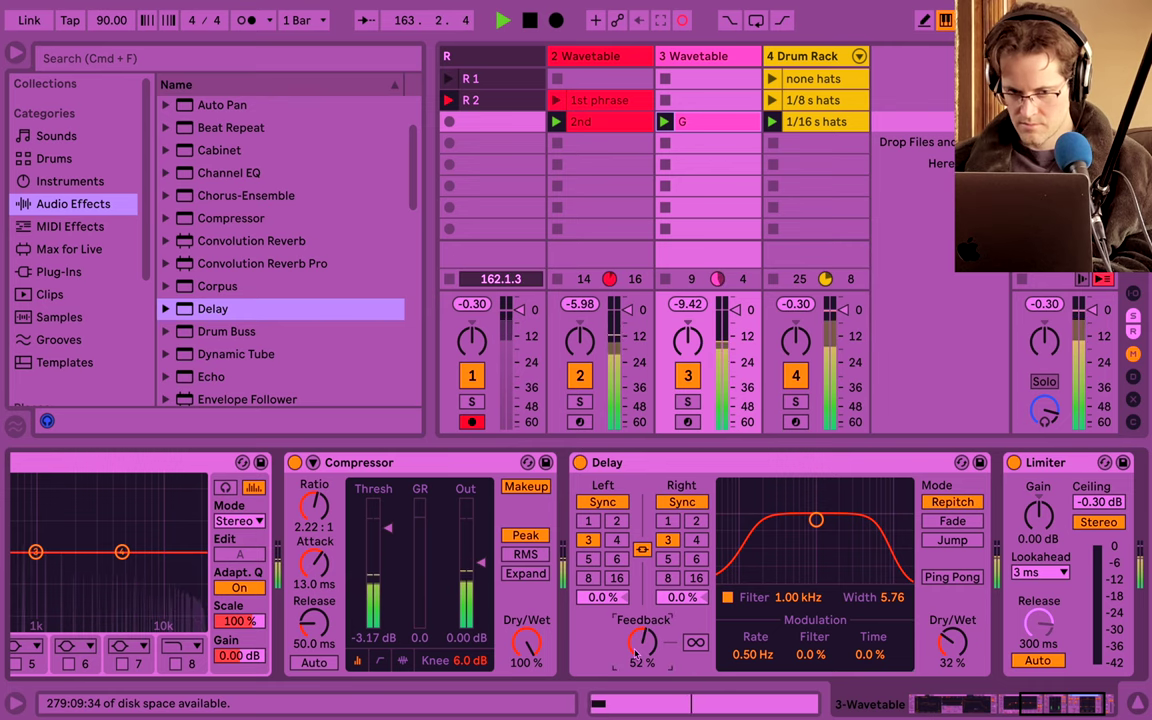
Set the unison mode of track 3's Wavetable to Phase Sync.
scroll(636, 652, left, 10)
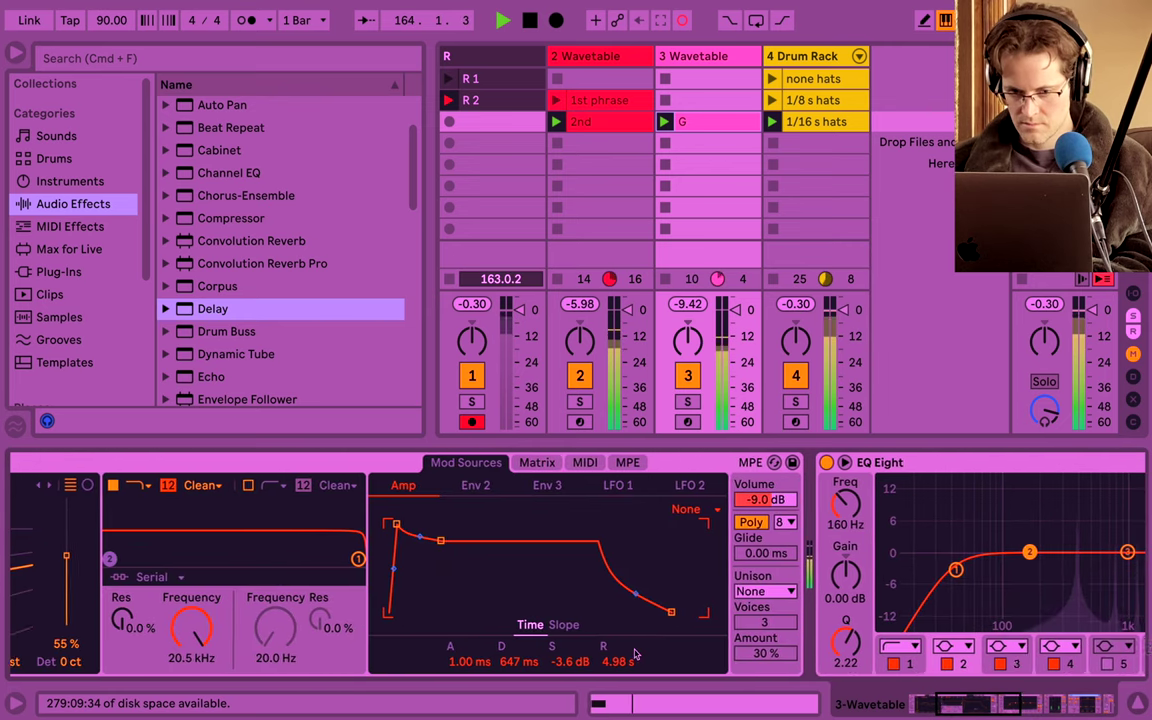
scroll(634, 654, left, 2)
click(795, 592)
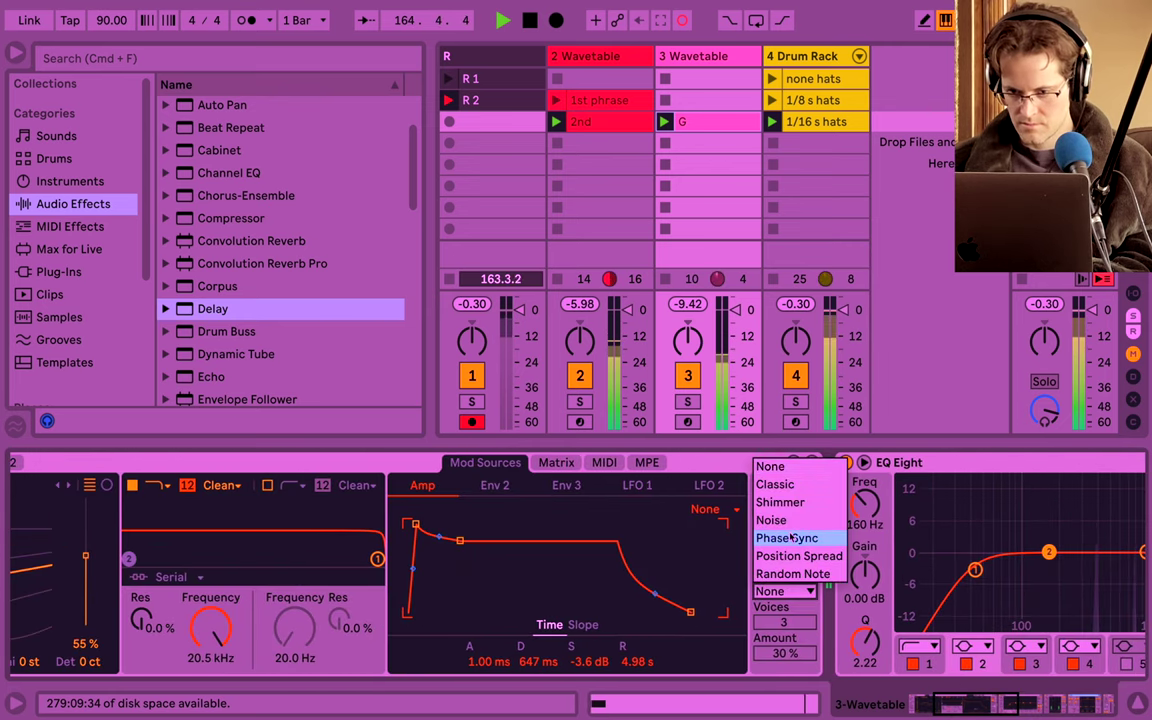
click(785, 537)
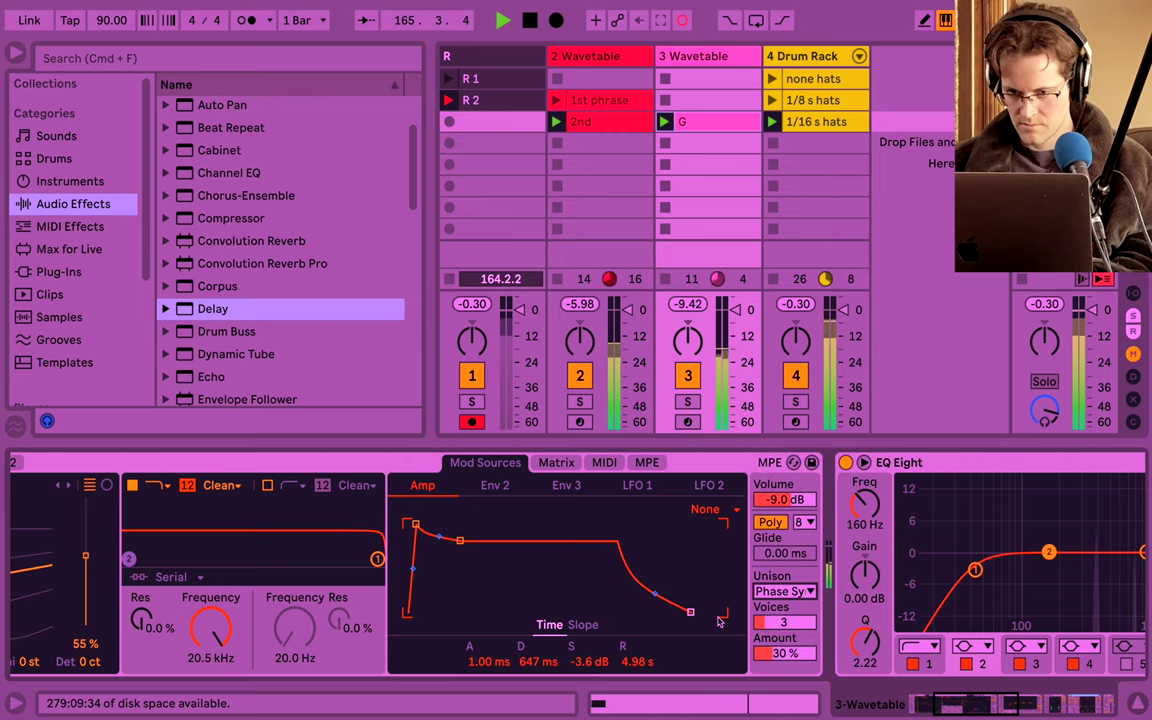
Set track 3's volume to -7.0 dB.
scroll(717, 621, left, 6)
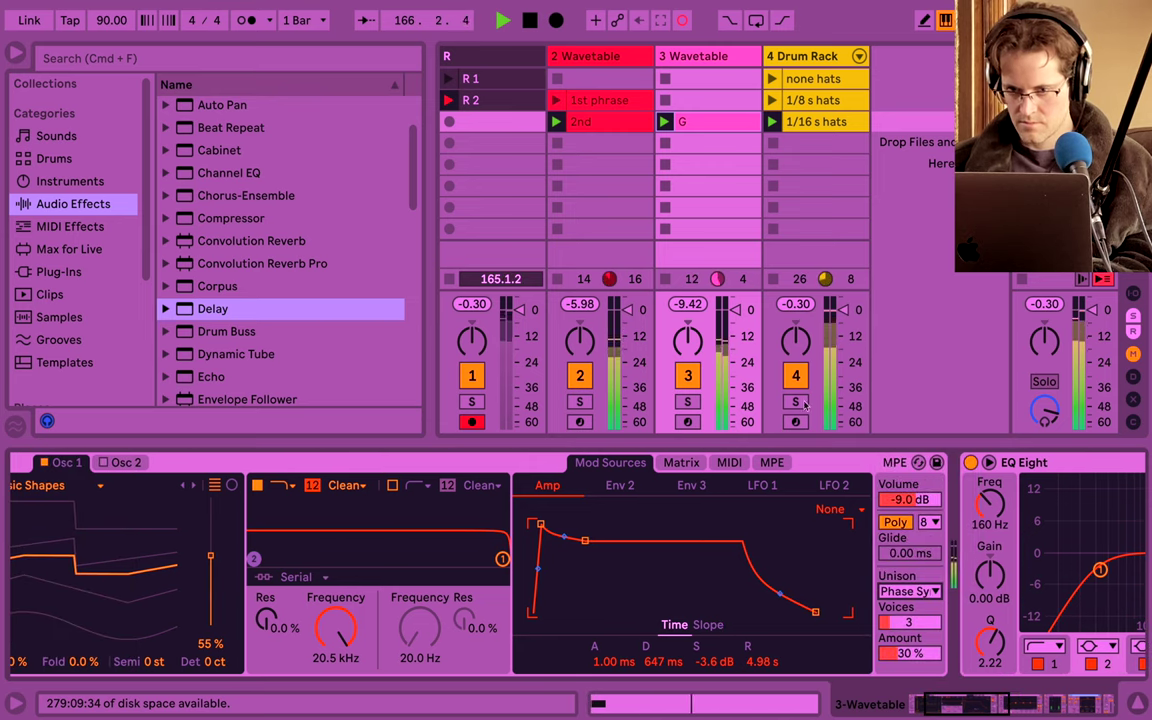
drag(737, 310, 737, 326)
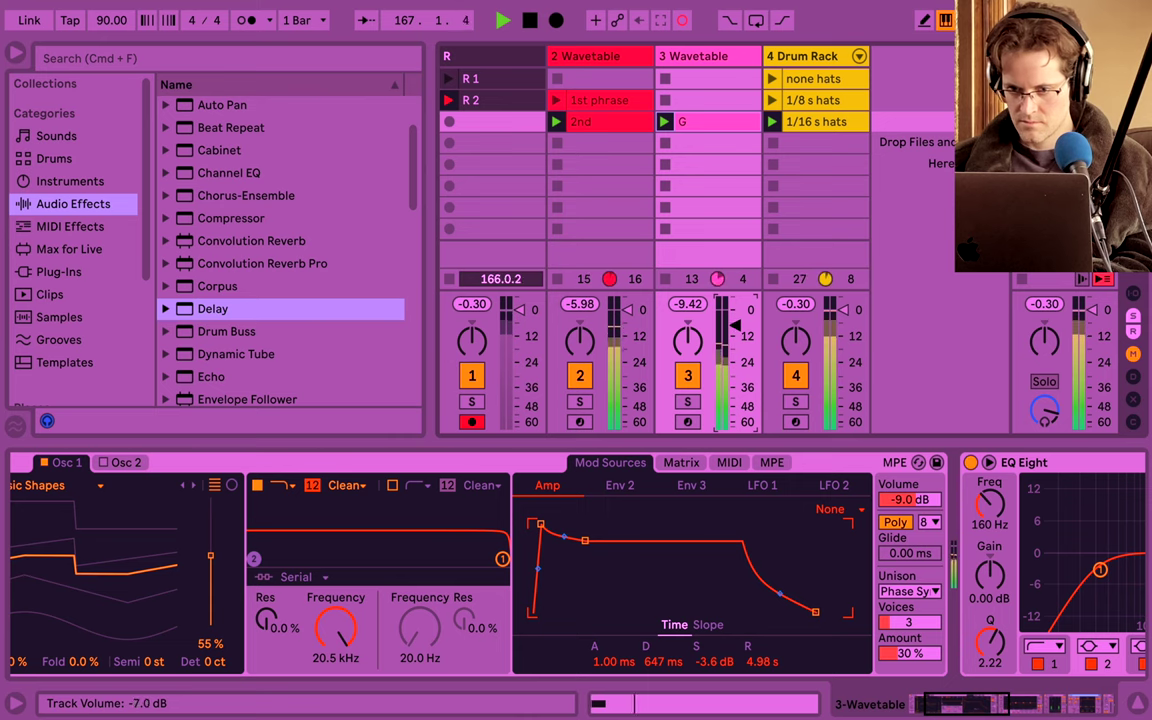
Layer a sixteenth G4 note above the G3 note at 1.1.1 in the "G" clip.
double_click(711, 125)
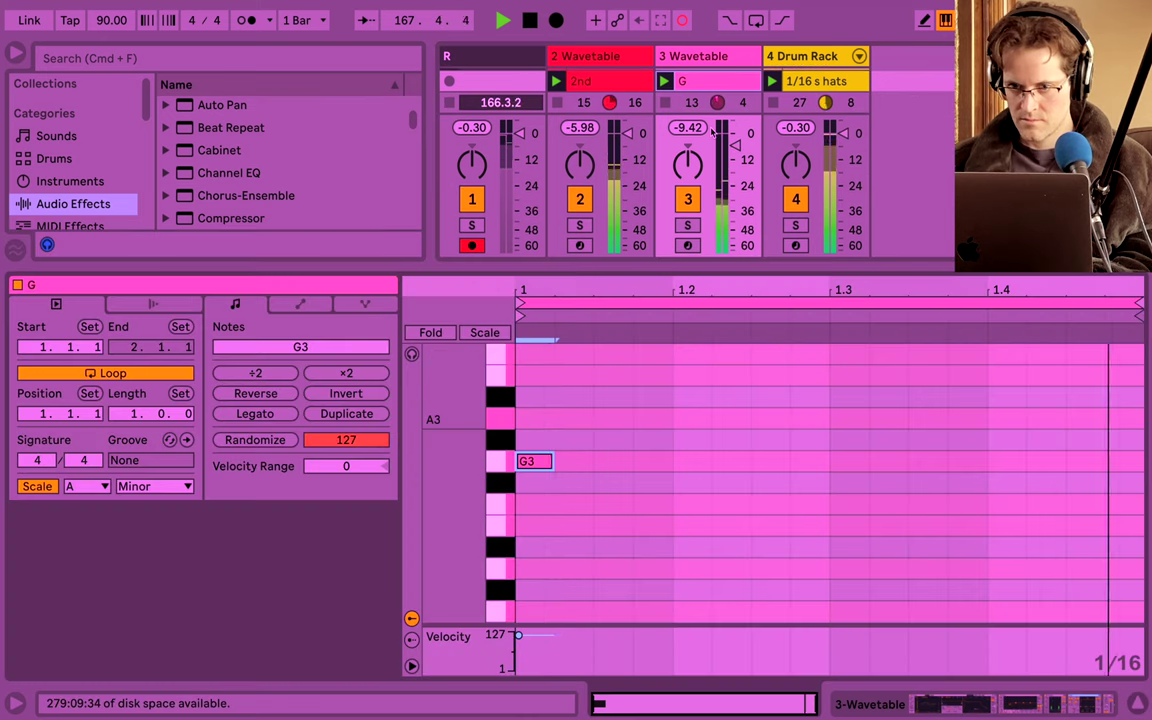
key(shift+Up)
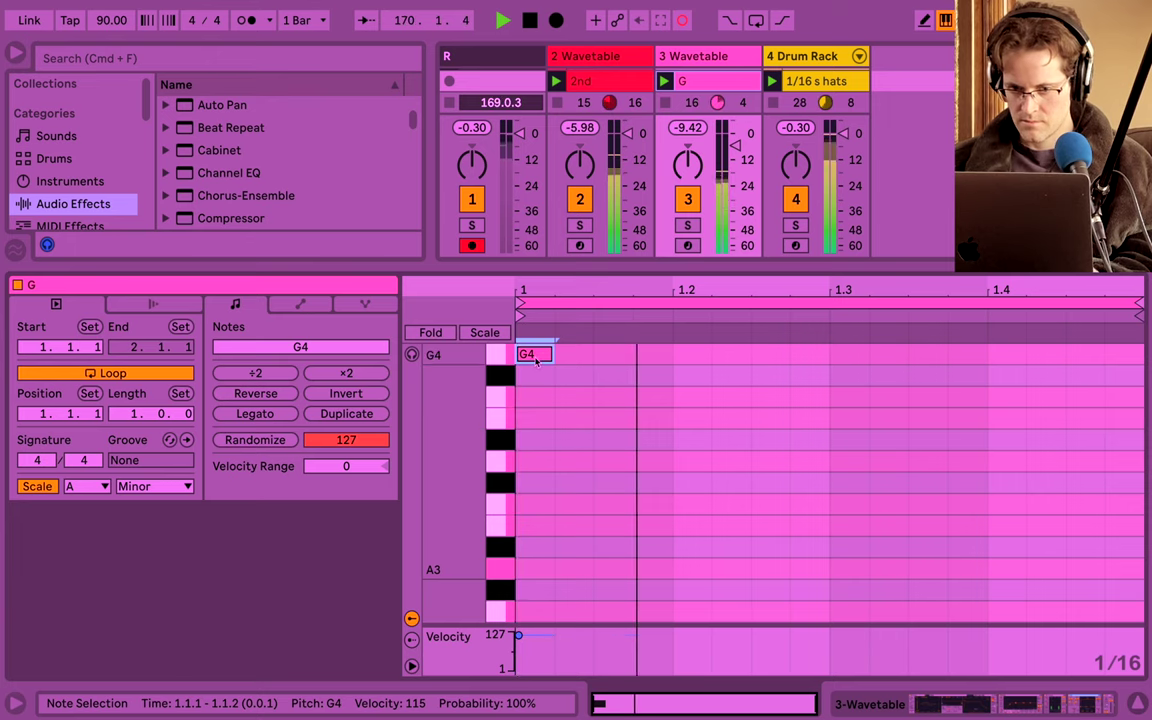
drag(537, 362, 529, 609)
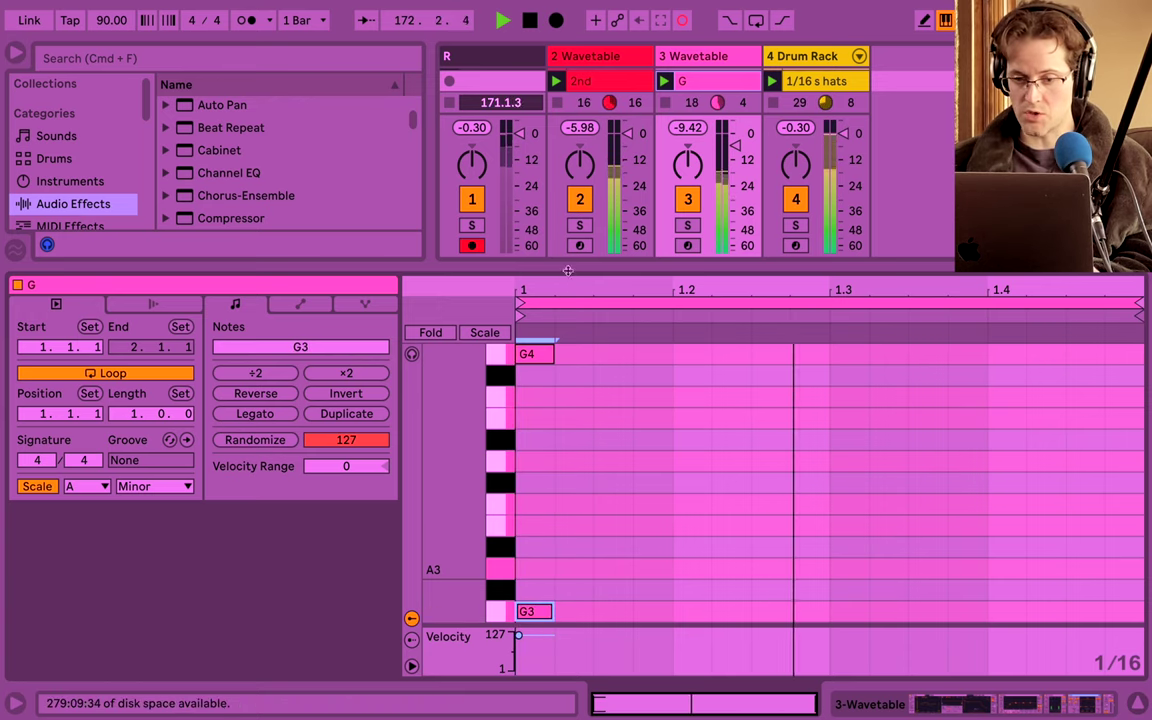
key(super+alt+l)
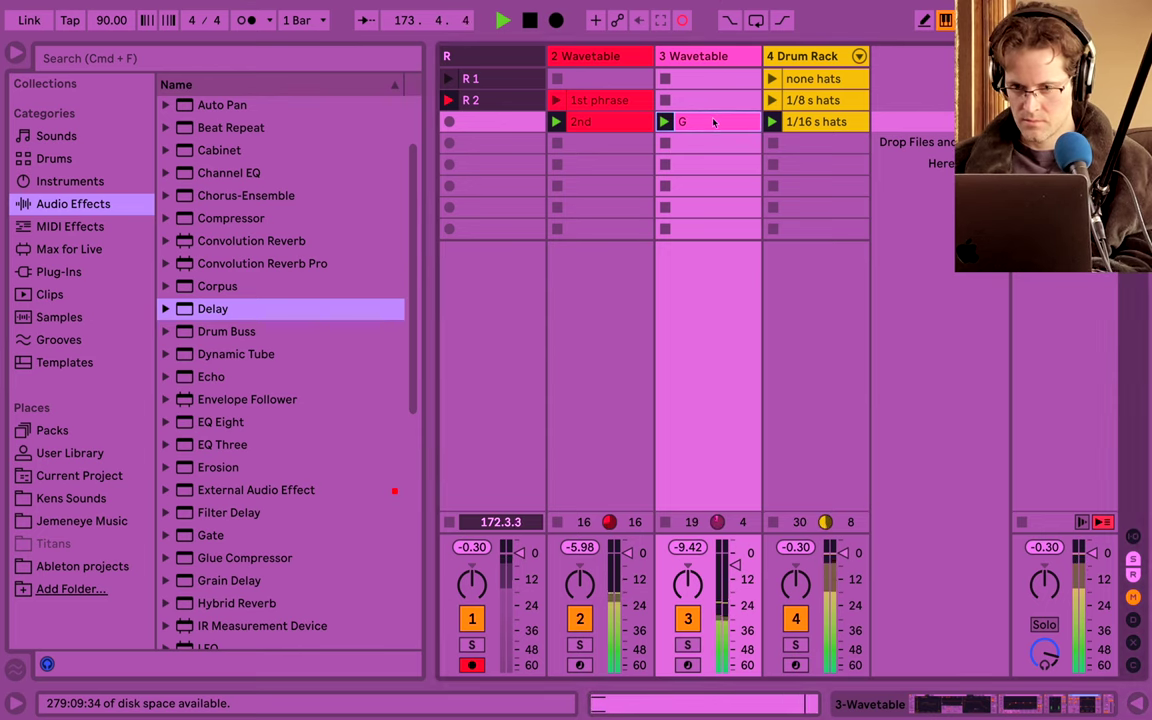
Duplicate the "G" clip into the slot below and rename the copy "G A Gidday".
key(super+d)
key(super+r)
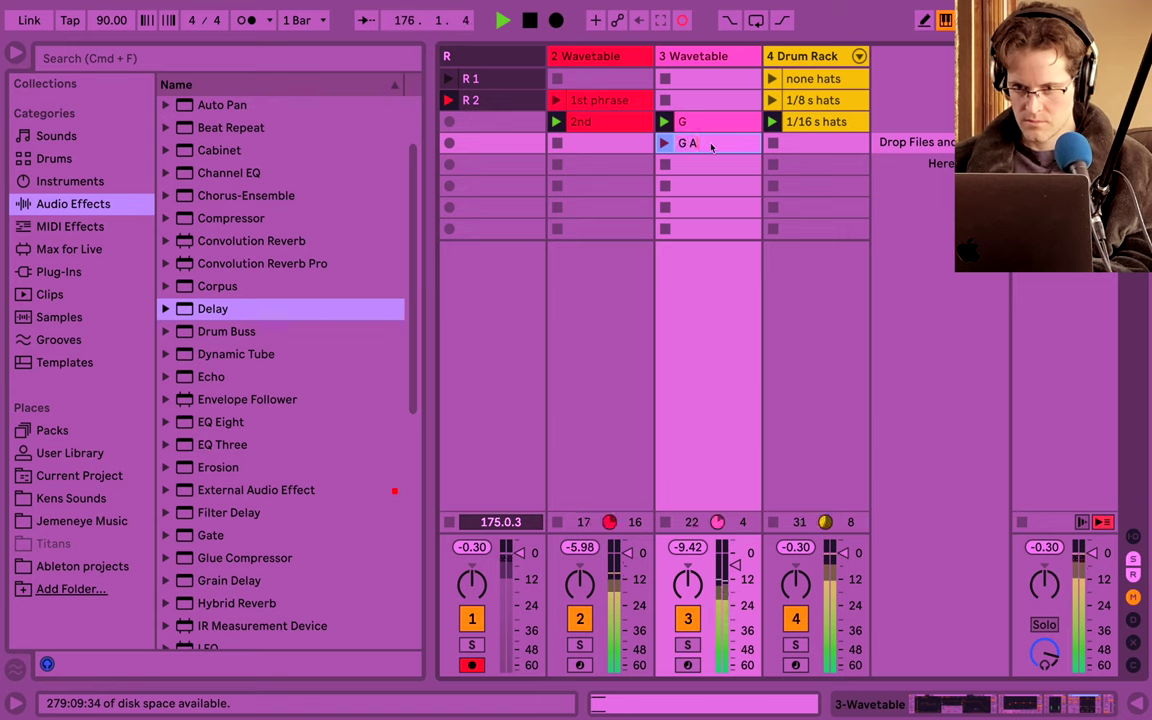
text(G A Giddayh)
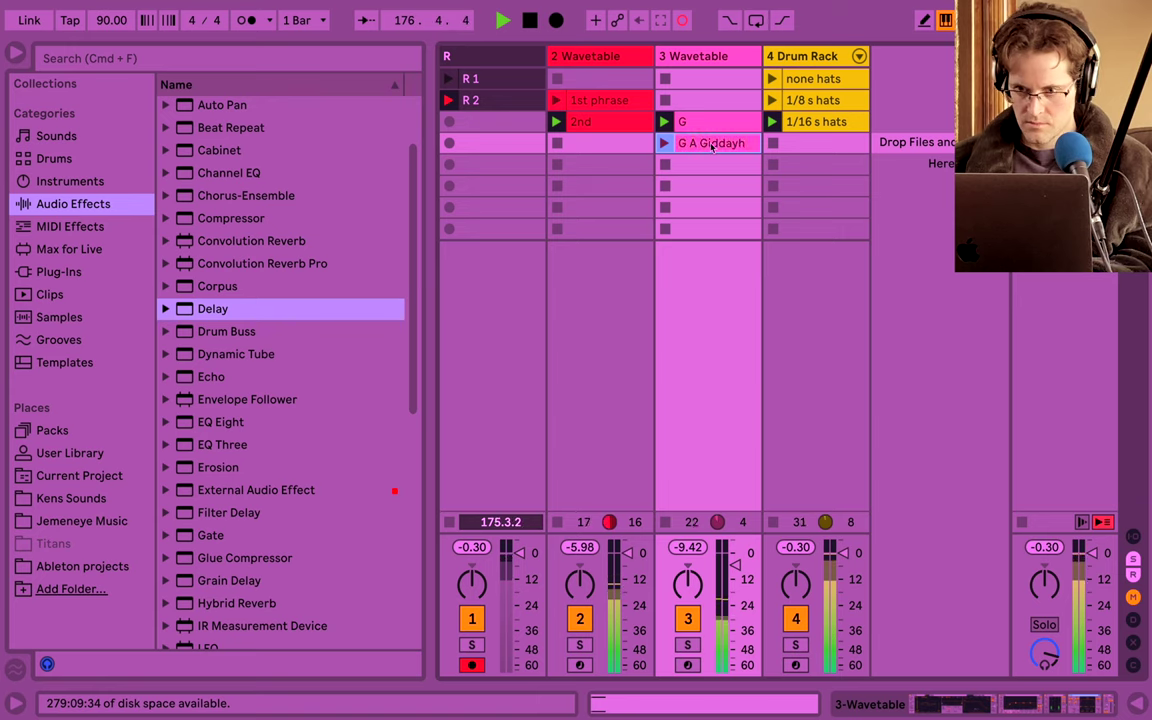
key(Return)
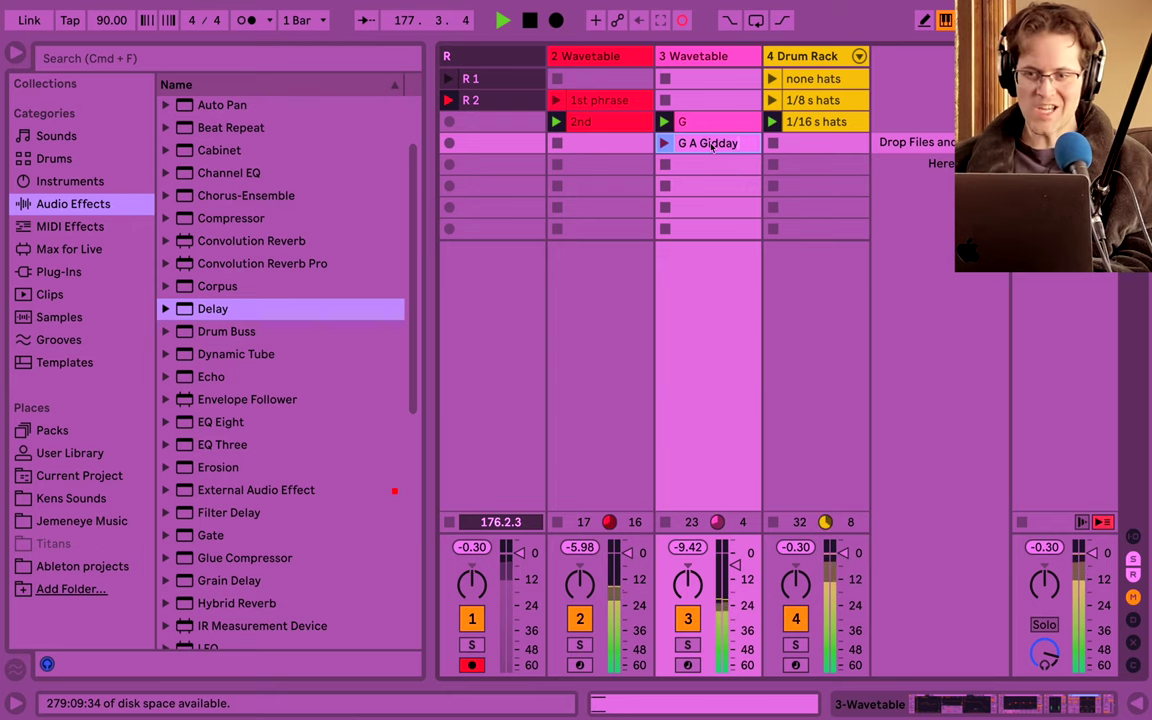
key(Return)
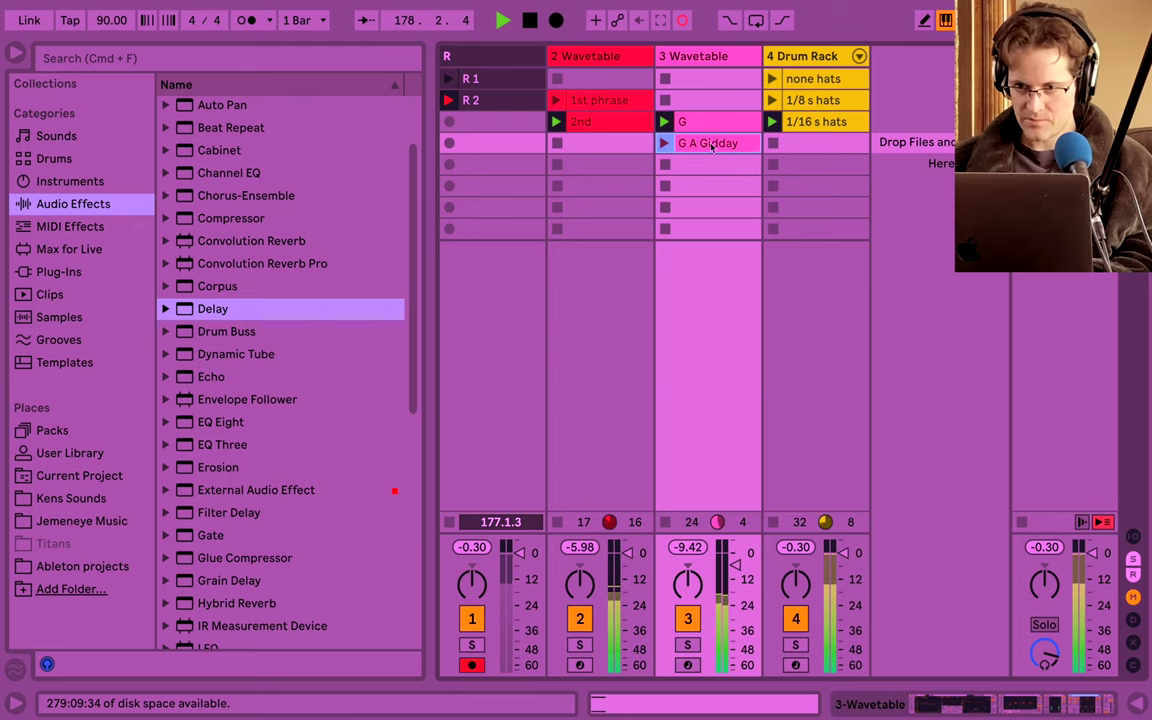
Raise the G3 note in the "G A Gidday" clip to A3, keeping G4, and launch the clip.
double_click(712, 146)
click(533, 612)
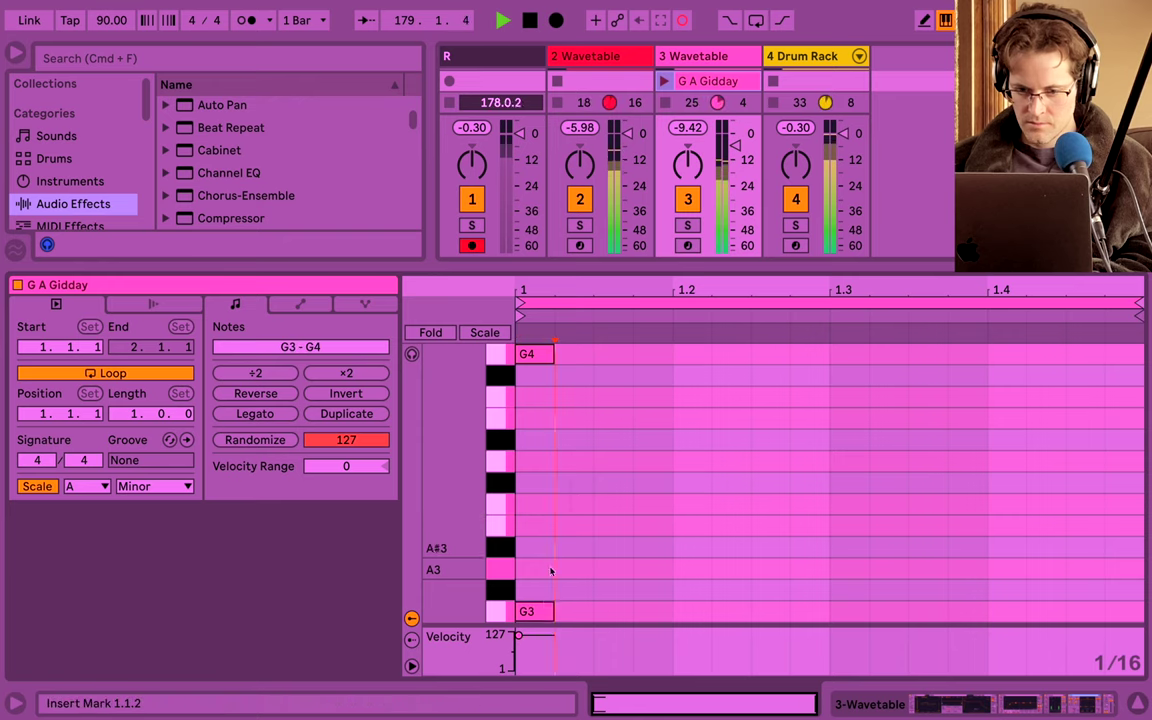
key(Up)
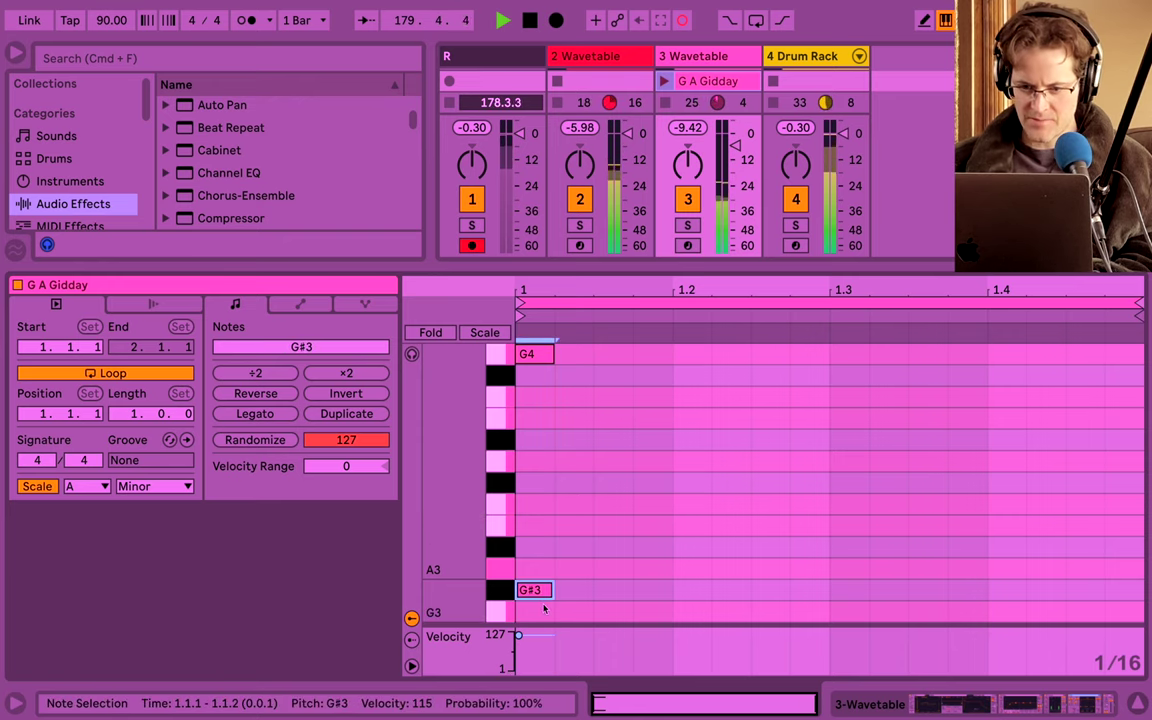
key(Up)
key(super+alt+l)
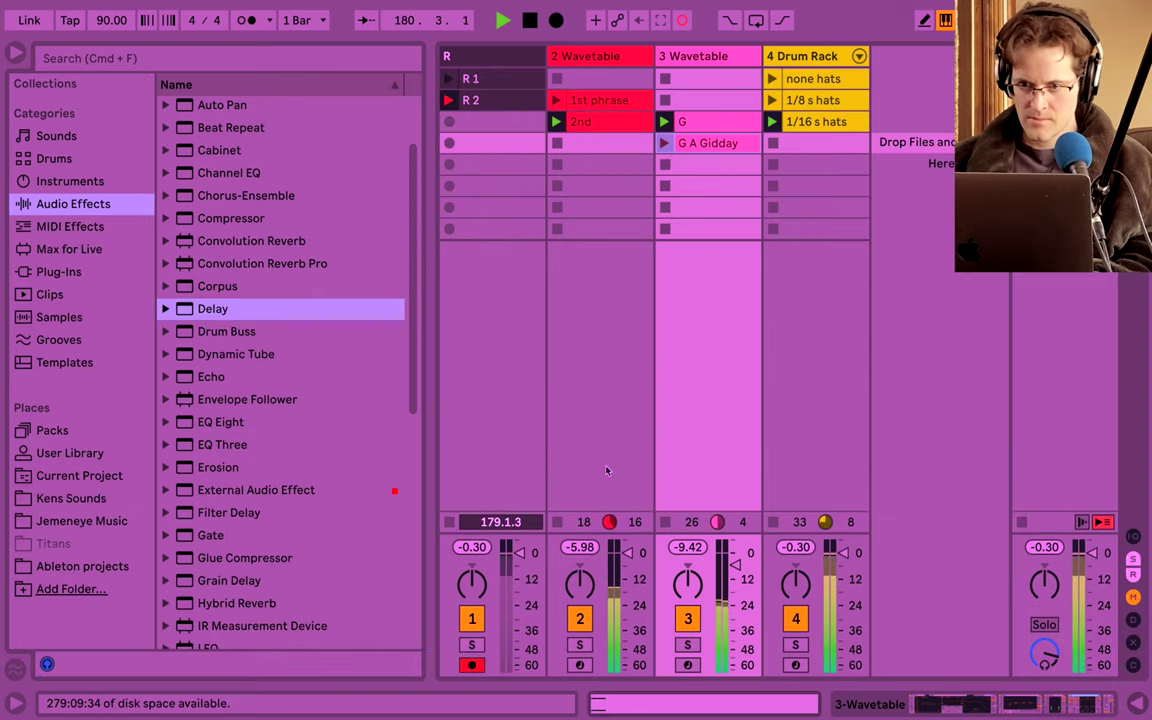
click(771, 121)
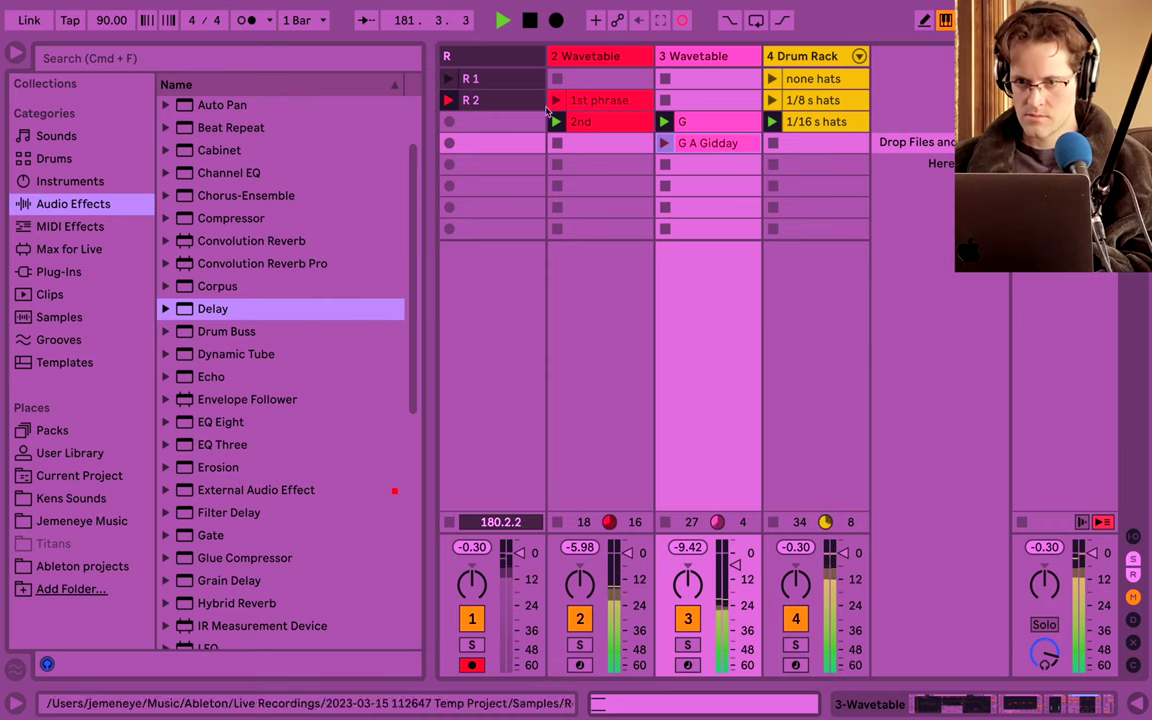
click(664, 143)
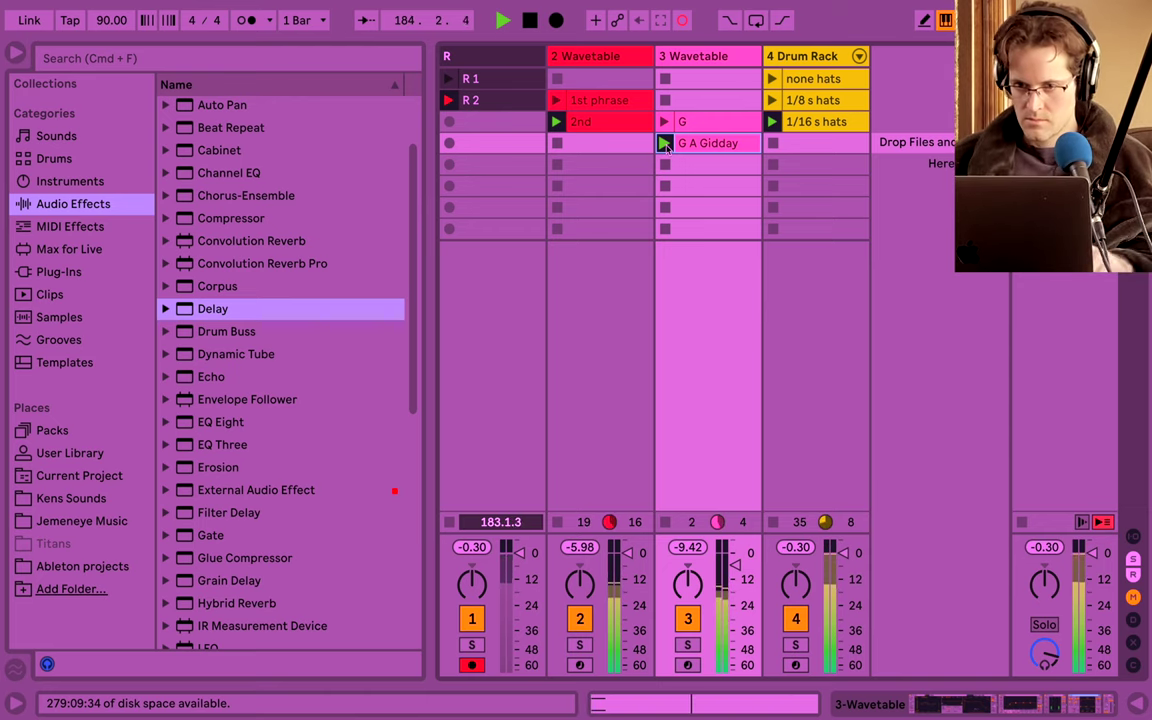
Extend the "G A Gidday" clip to four bars by duplicating its contents twice.
key(shift+Tab)
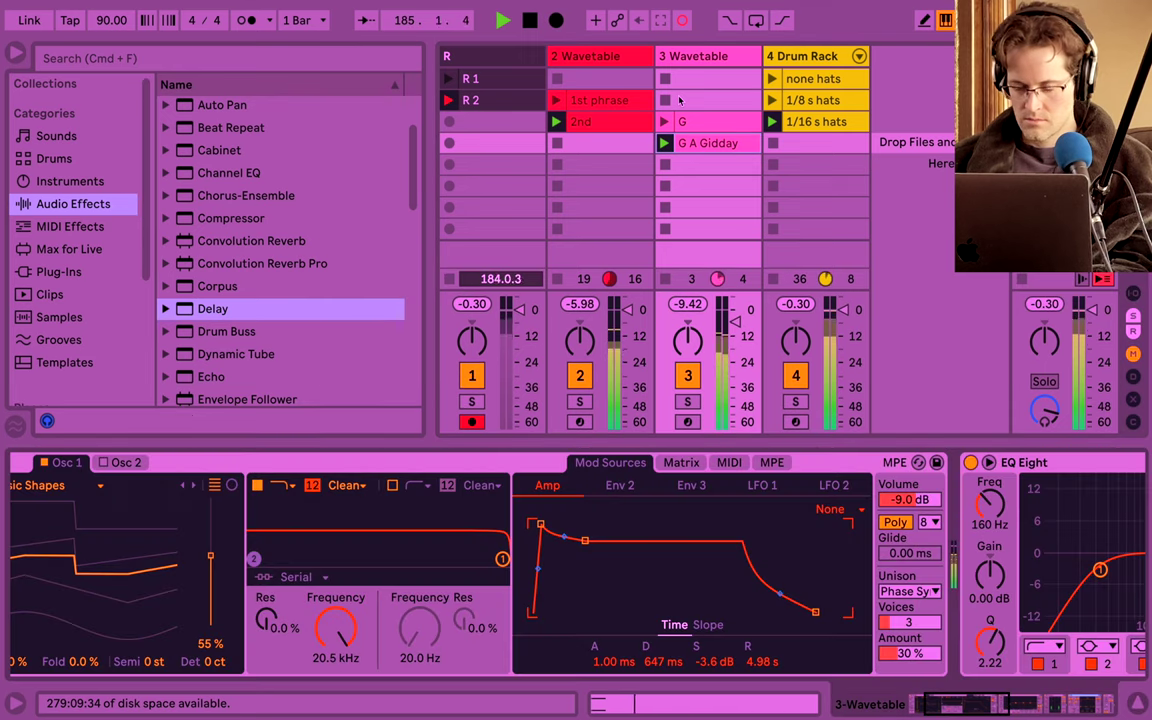
double_click(722, 147)
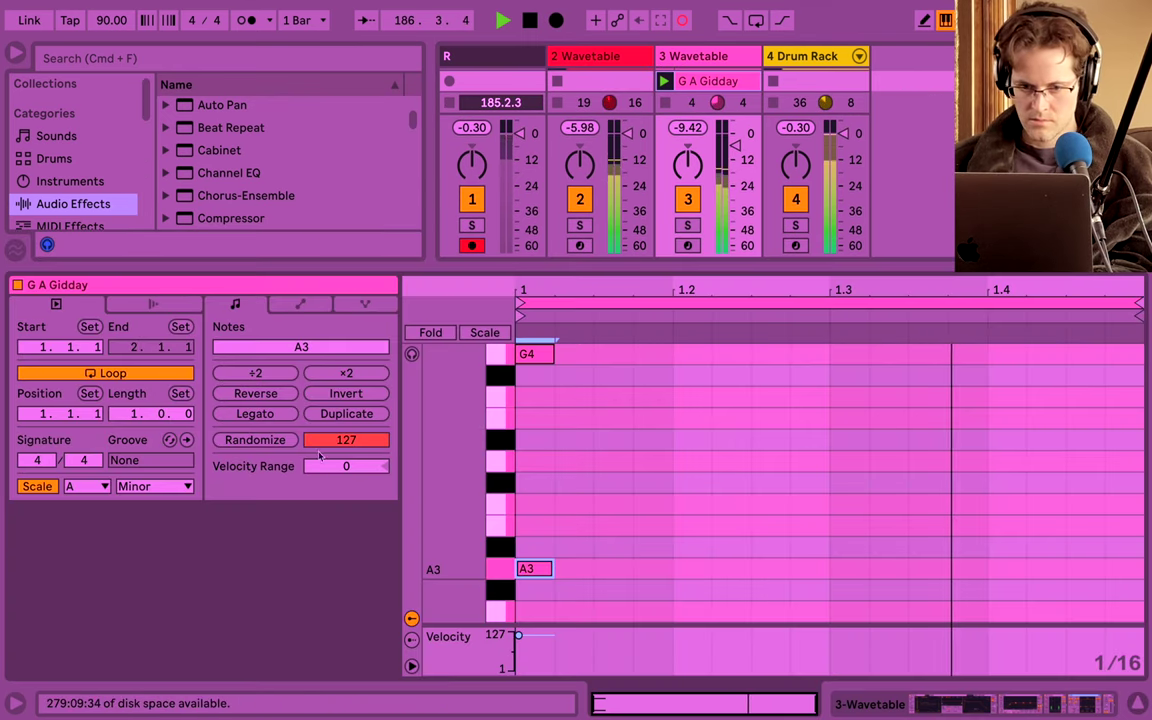
click(346, 413)
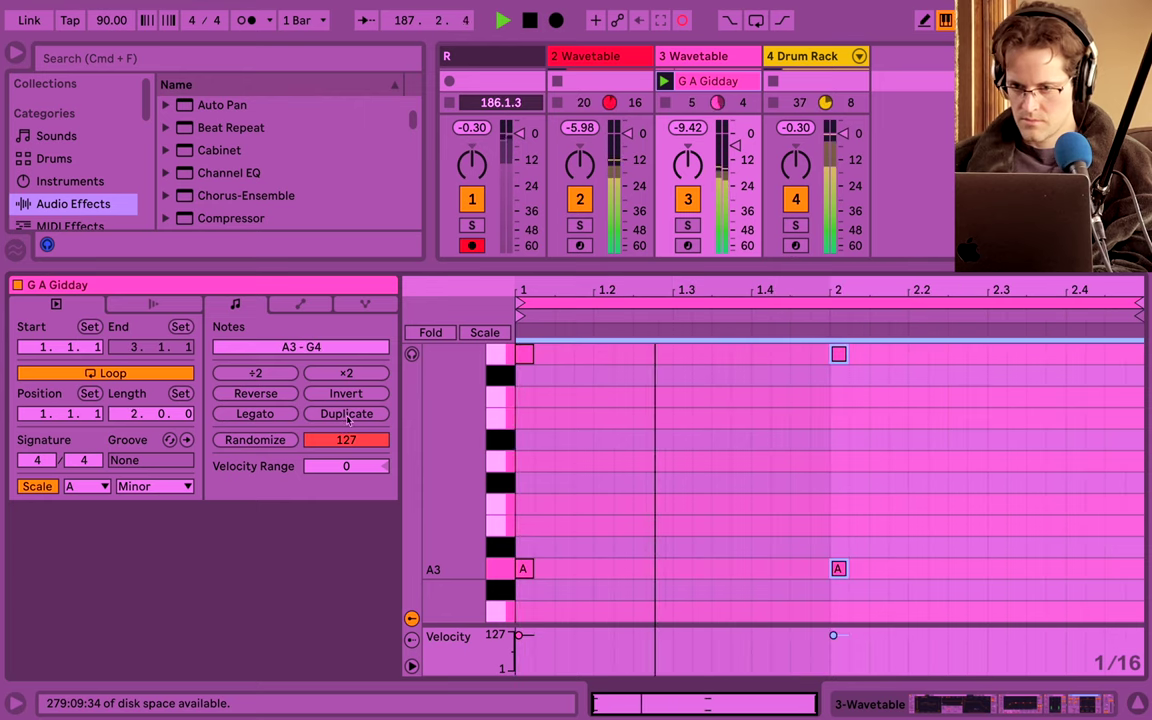
click(346, 413)
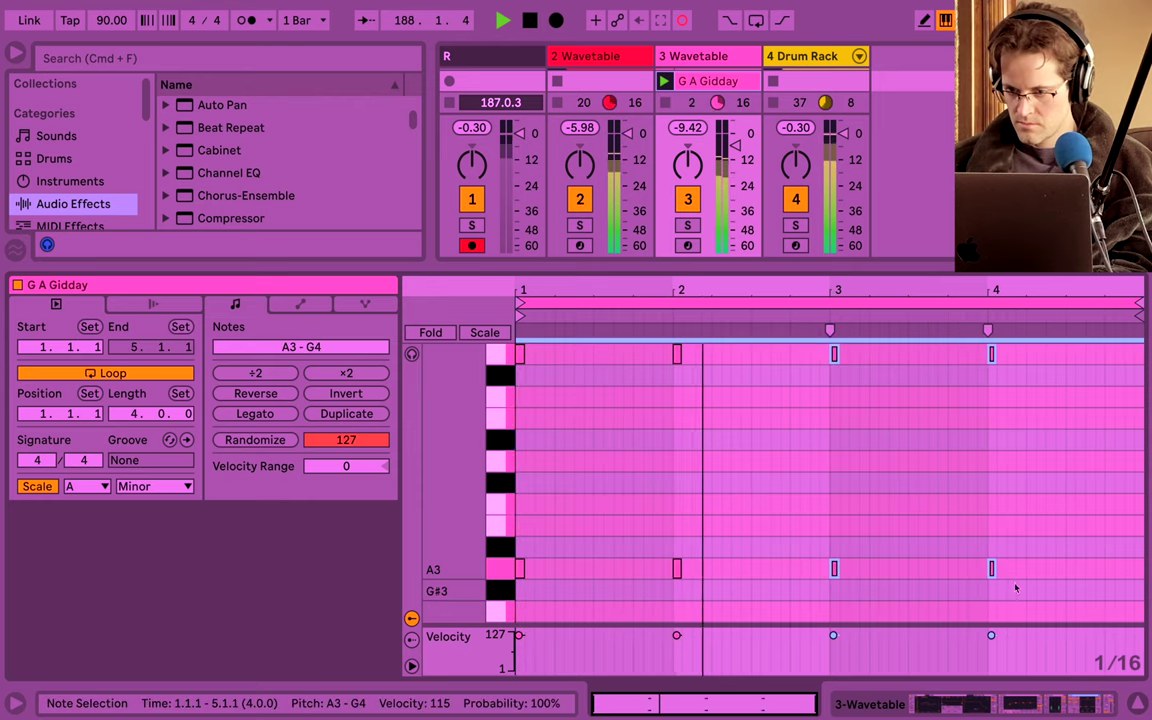
Try a different ending in "G A Gidday" by lowering the bar 4 G4 note to F4.
drag(1012, 586, 973, 330)
key(Down)
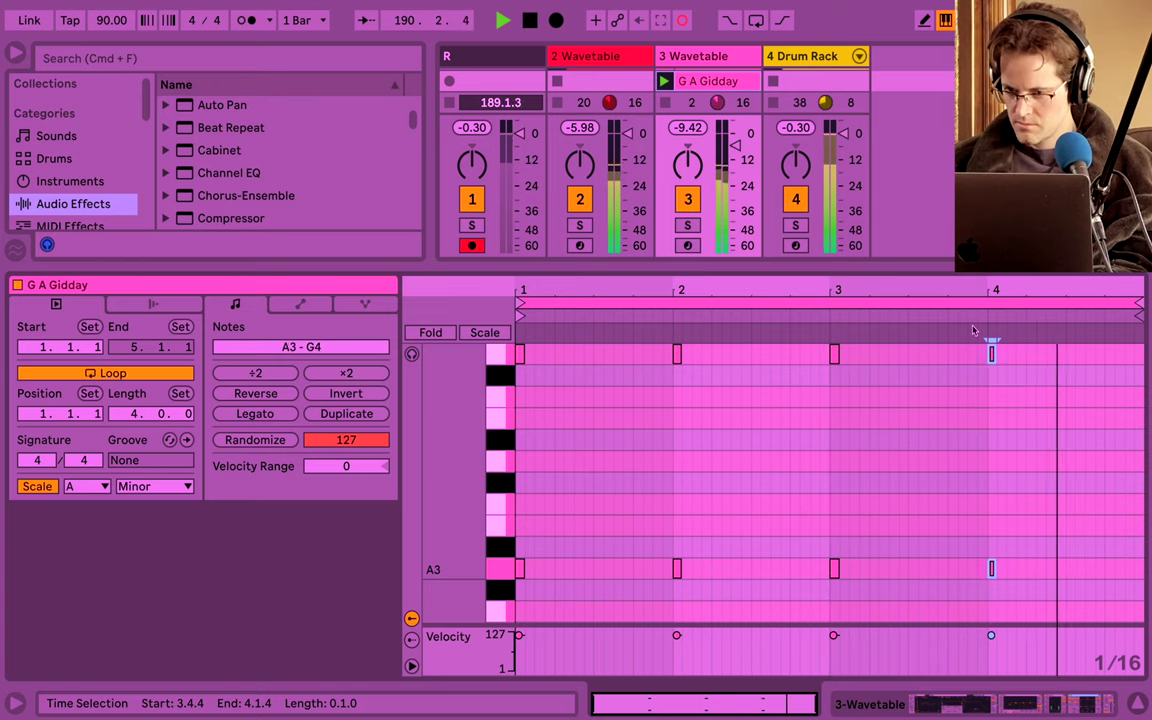
key(Up)
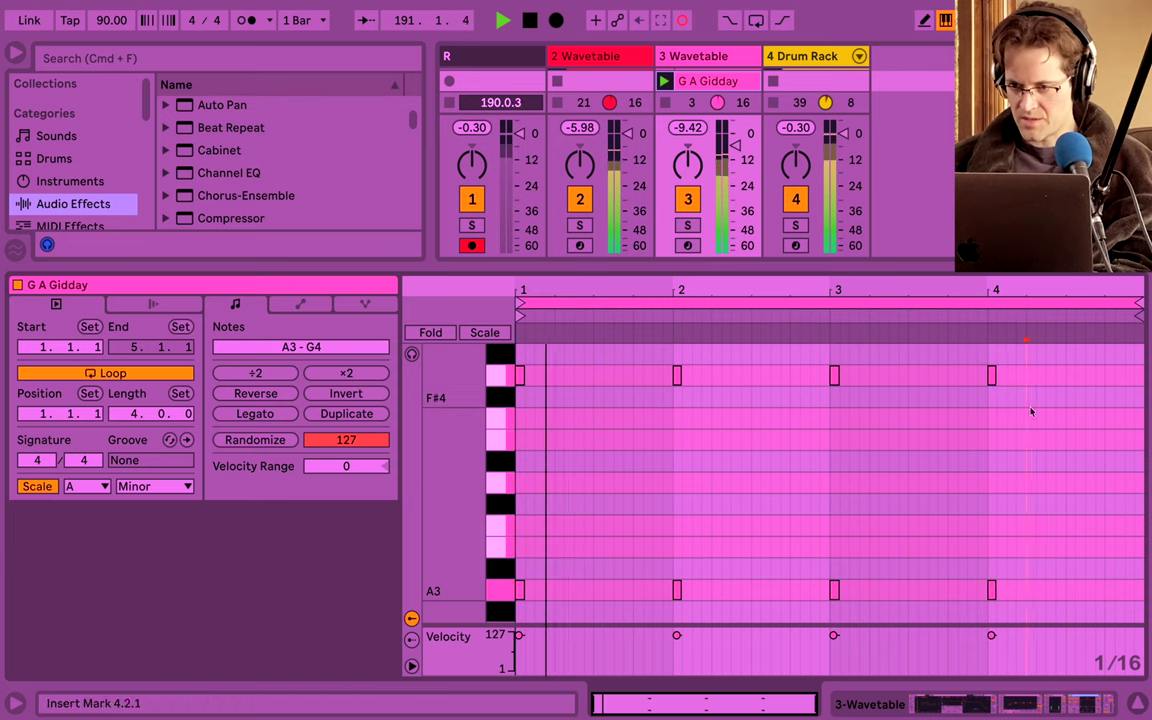
click(991, 375)
drag(991, 375, 991, 388)
key(Down)
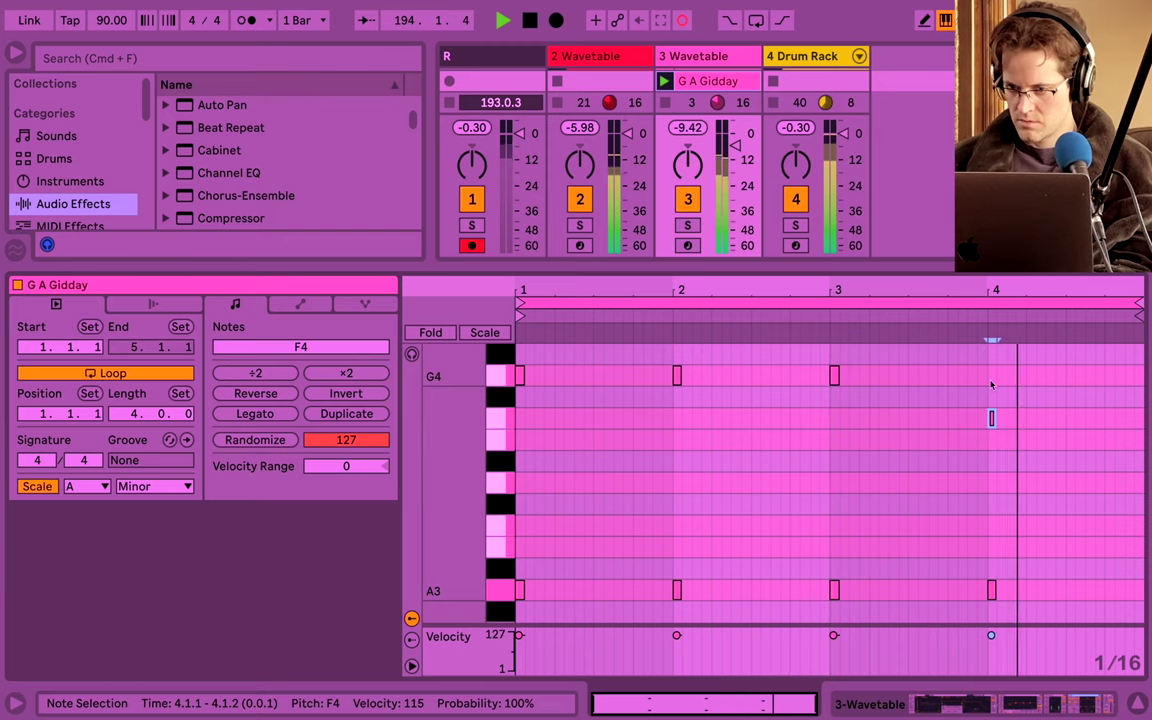
scroll(991, 385, up, 3)
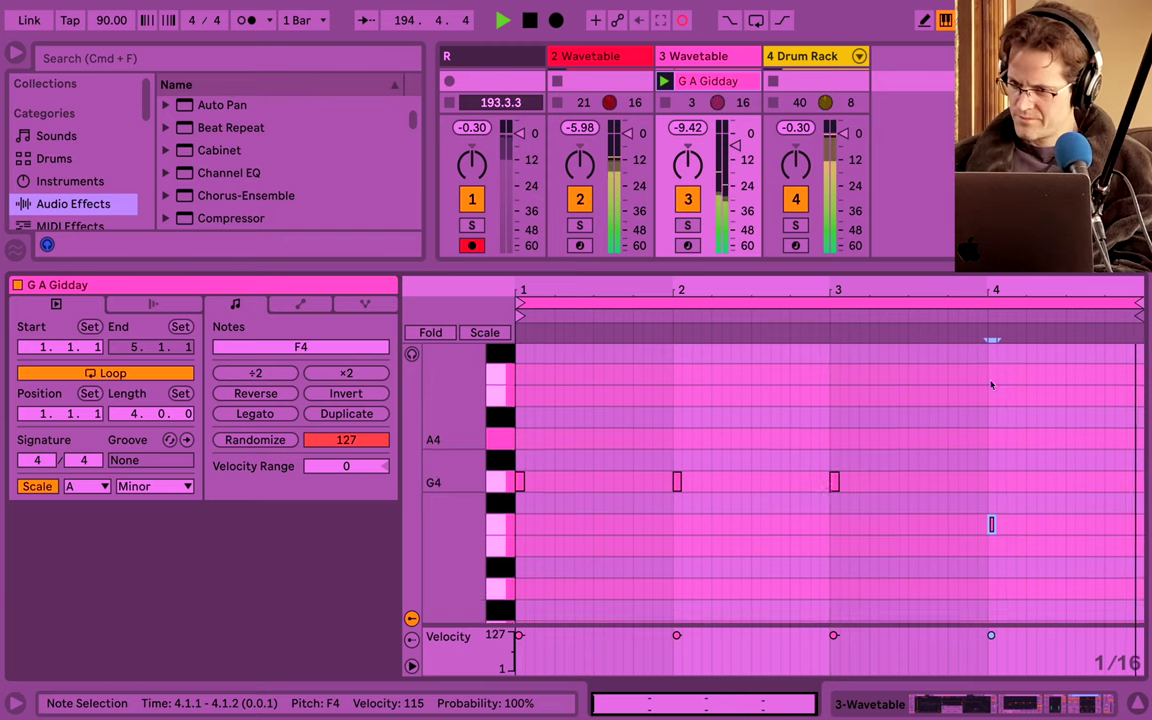
scroll(991, 385, down, 3)
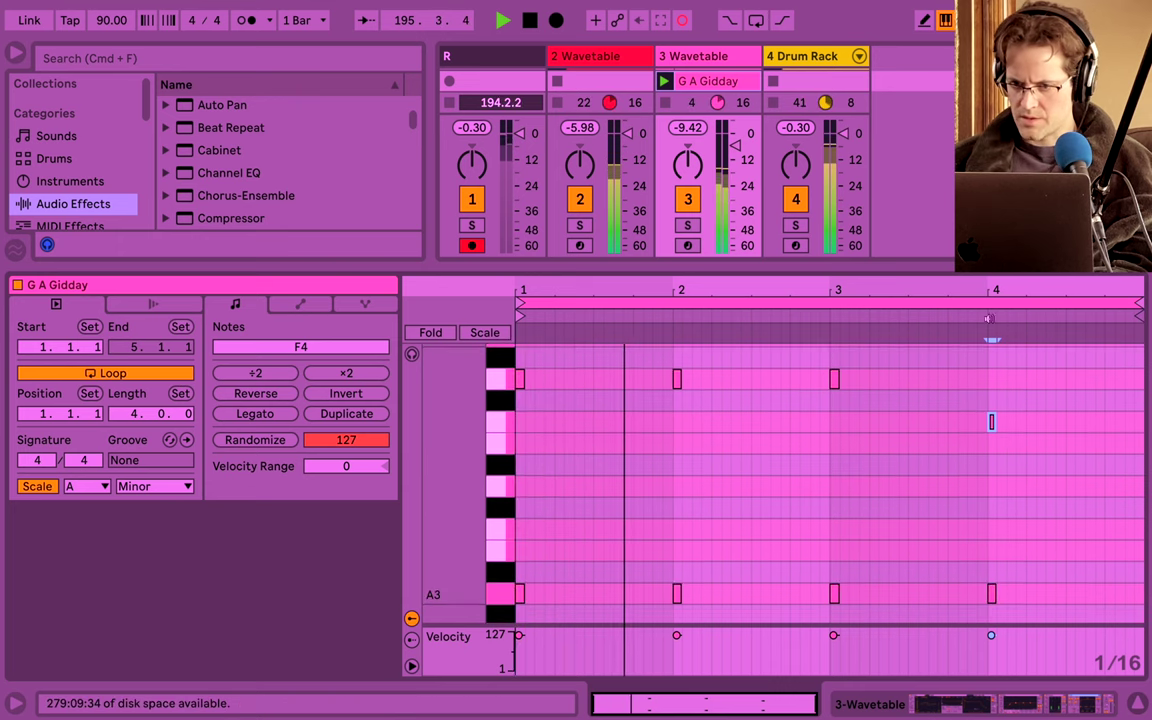
Shorten the "G A Gidday" loop to its first bar and crop the clip to it.
mouse_move(1139, 303)
mouse_down()
mouse_move(596, 302)
mouse_move(676, 302)
mouse_up()
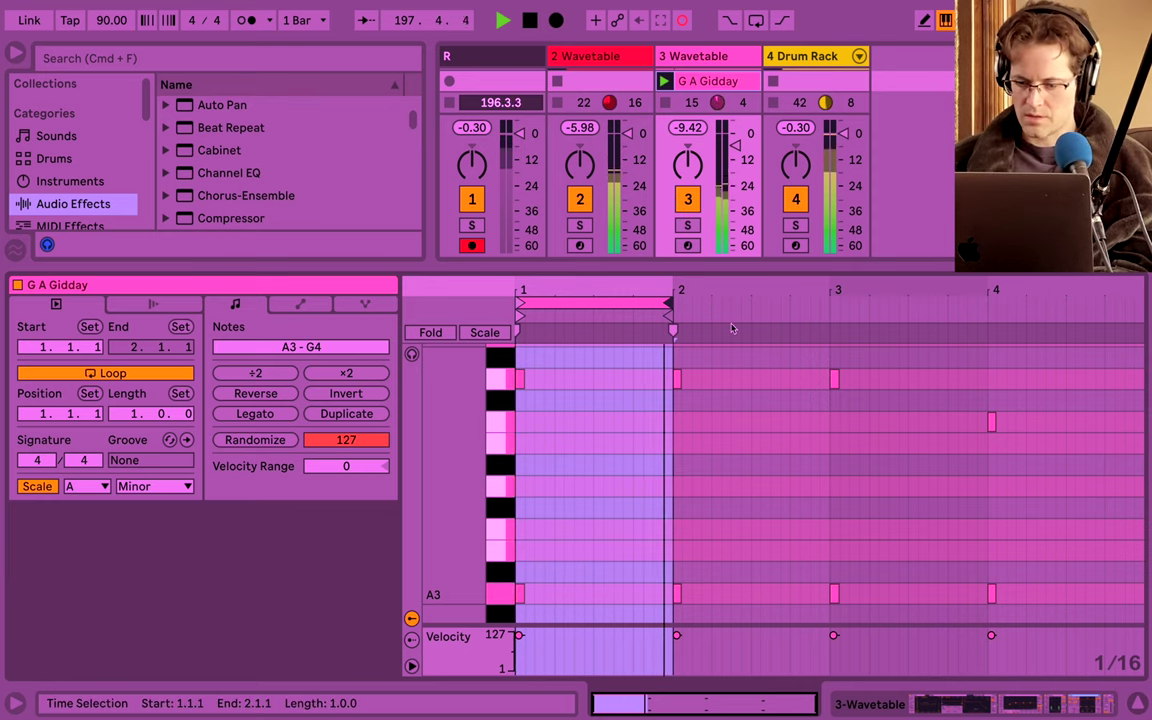
right_click(627, 361)
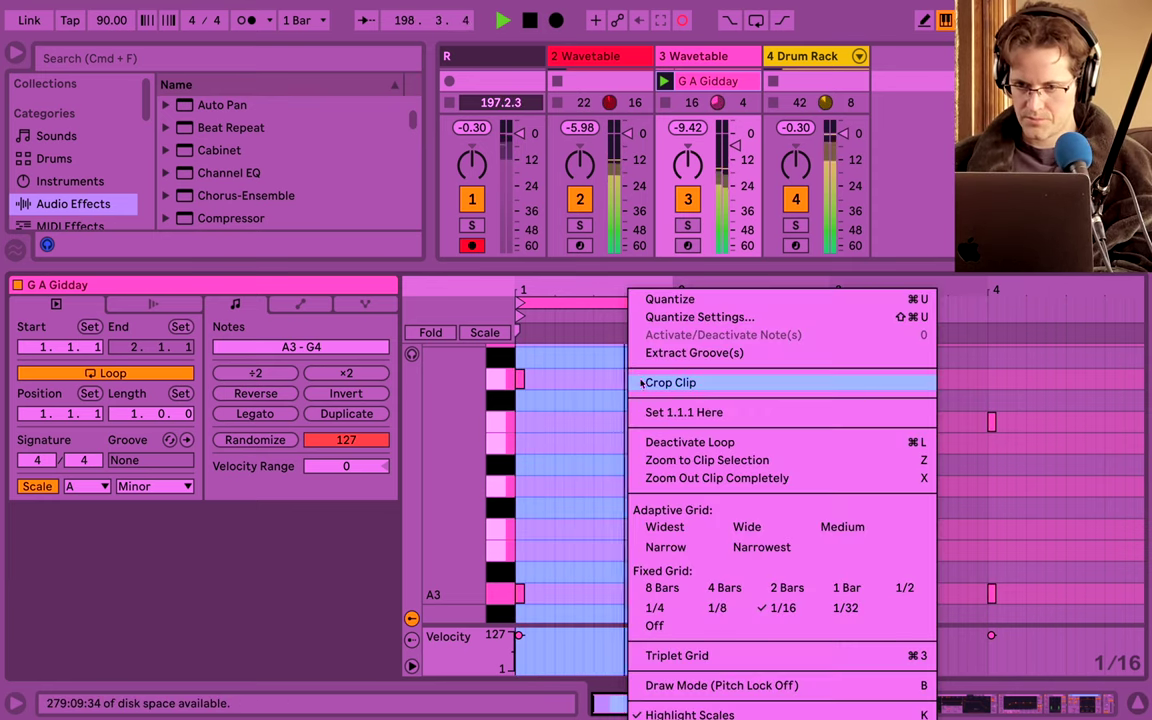
click(641, 382)
key(super+alt+l)
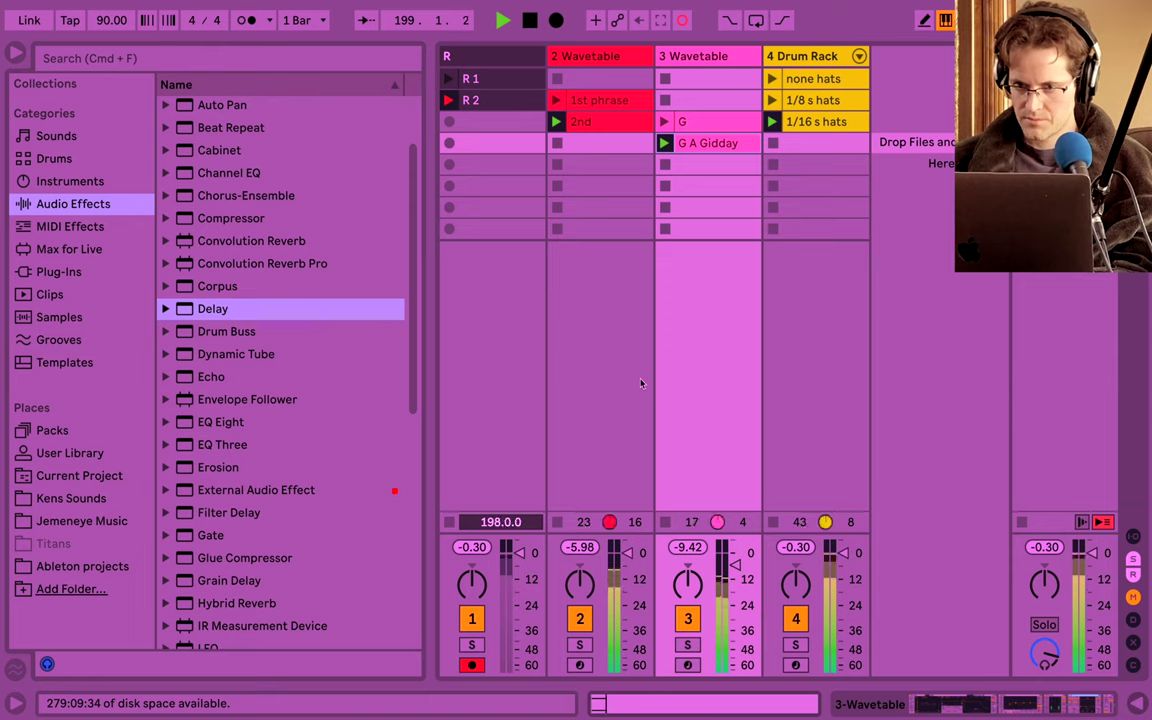
Launch the "1st phrase", "none hats" and "G" clips together.
click(556, 101)
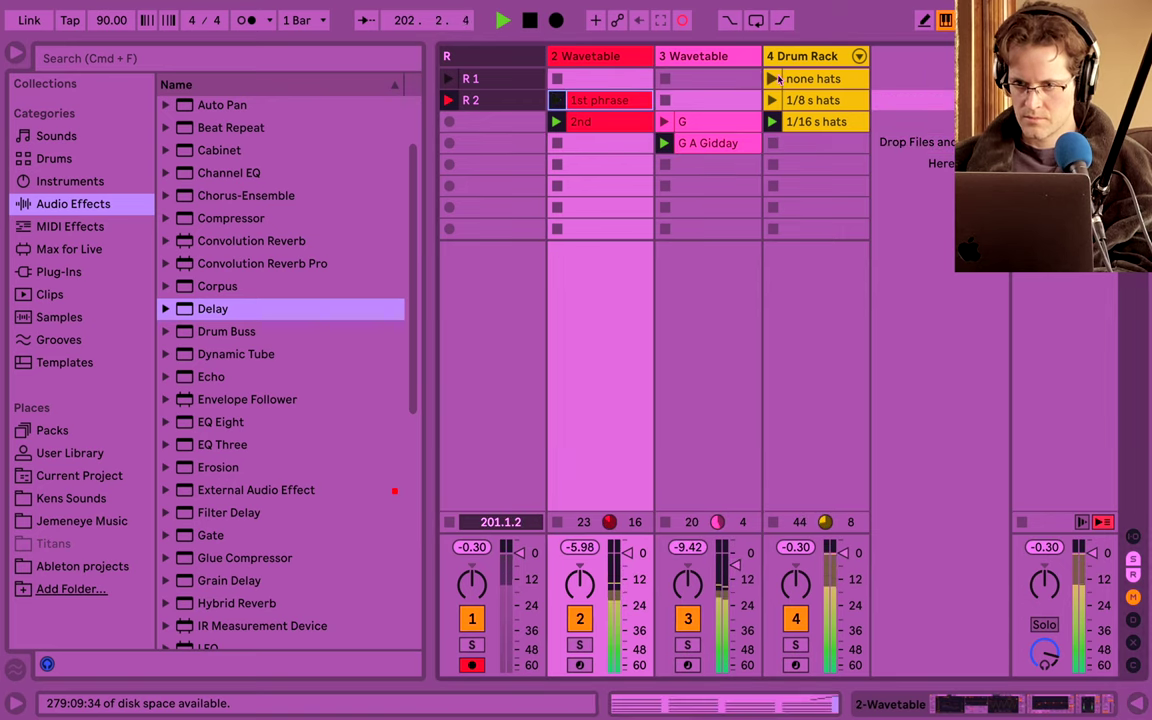
click(665, 122)
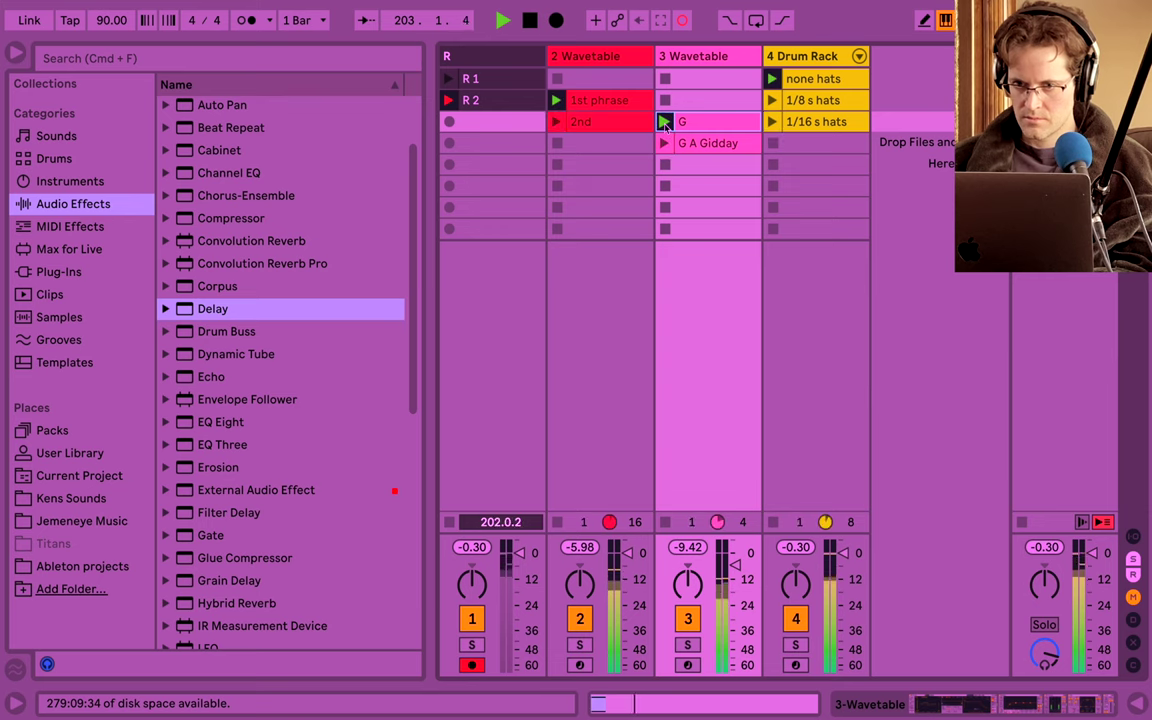
Set the dry/wet of track 3's Delay to 40%.
double_click(686, 122)
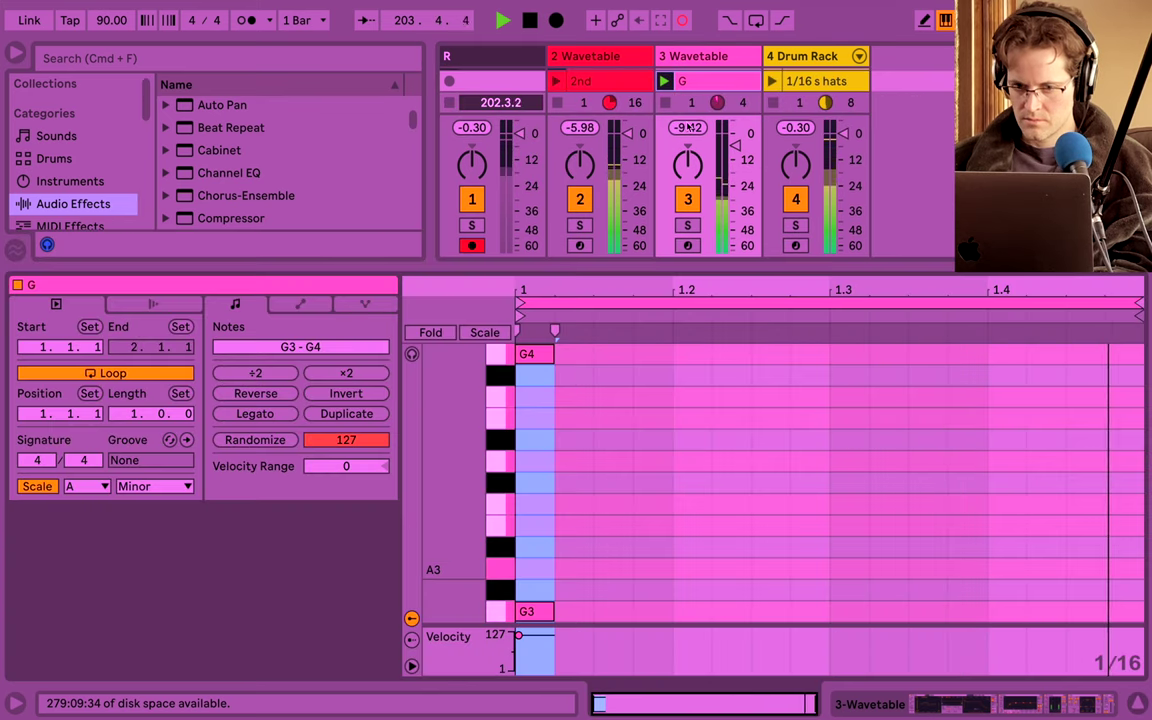
key(shift+Tab)
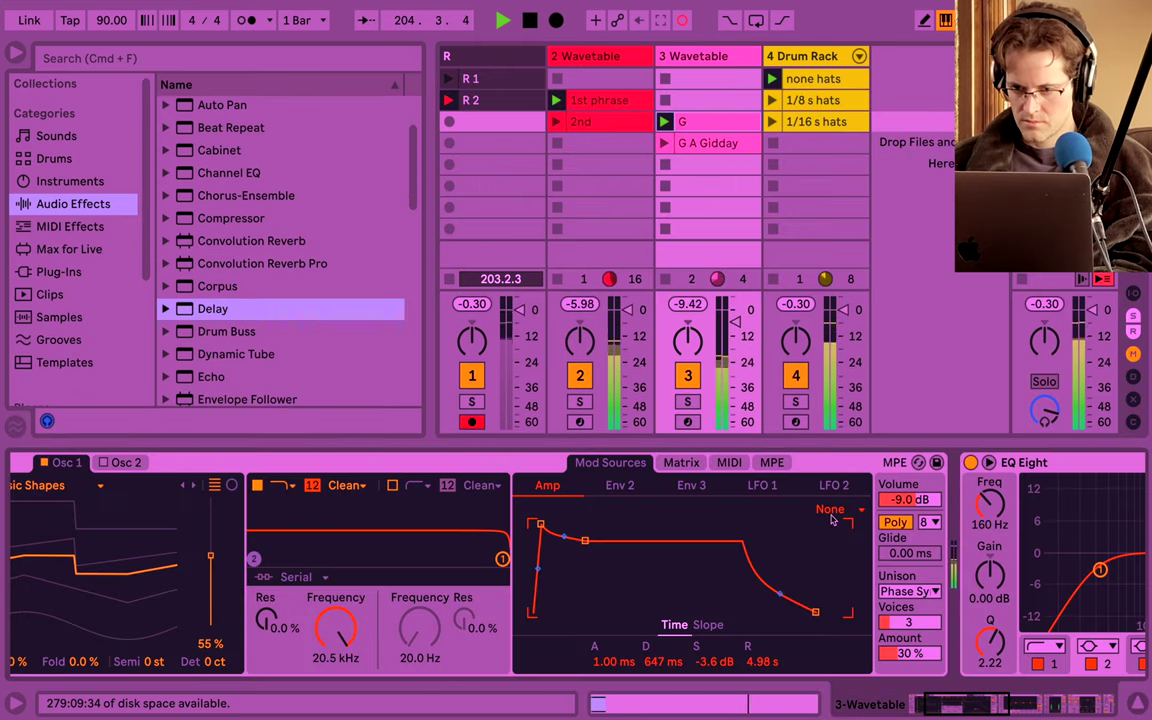
scroll(831, 521, right, 10)
scroll(831, 521, right, 5)
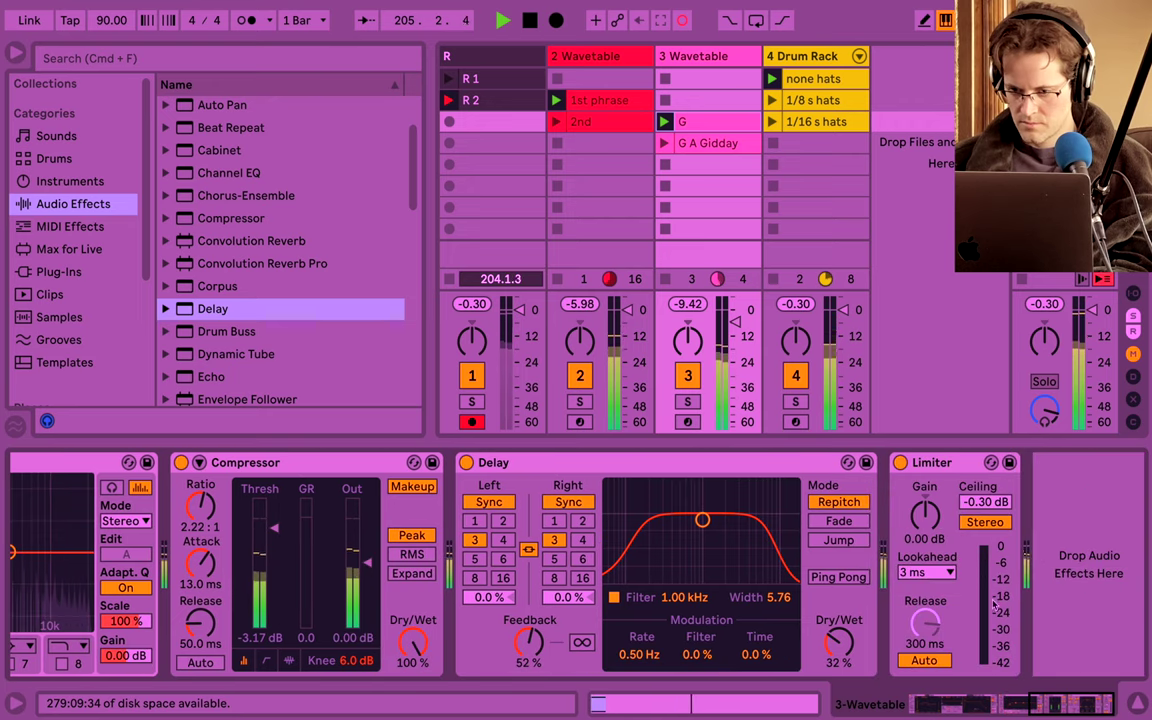
drag(845, 655, 845, 645)
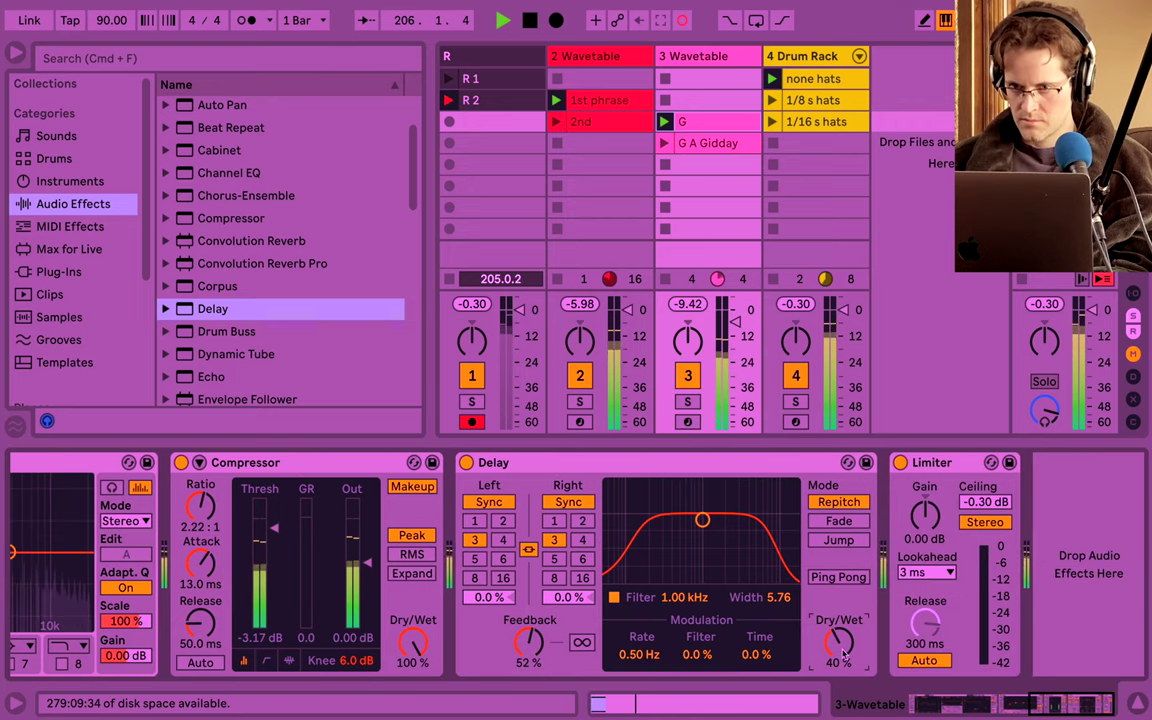
Launch the "1/8 s hats" clip and add Convolution Reverb Pro between the Delay and Limiter on track 3.
click(773, 100)
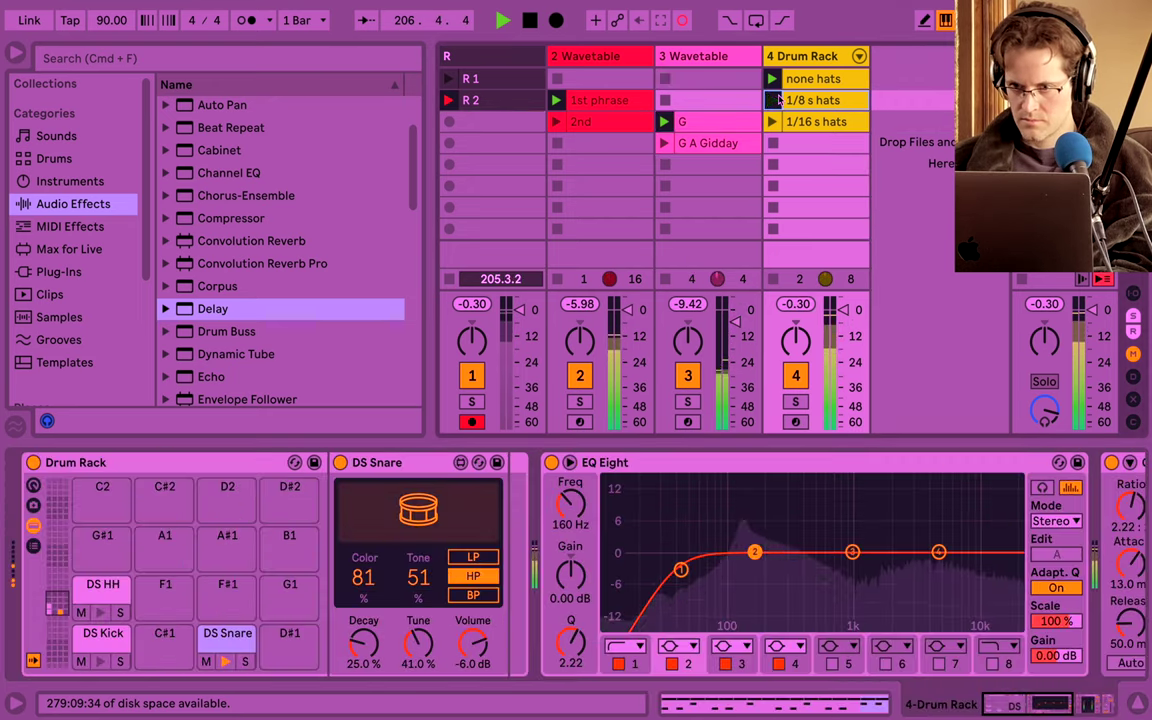
double_click(716, 122)
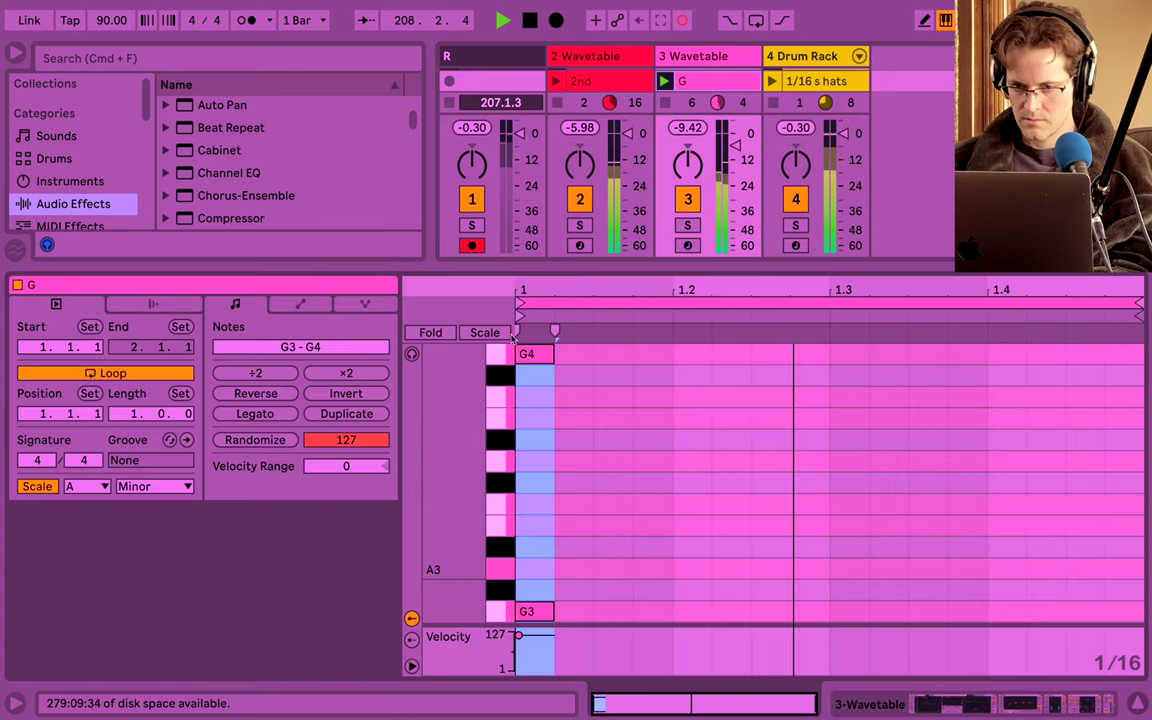
key(shift+Tab)
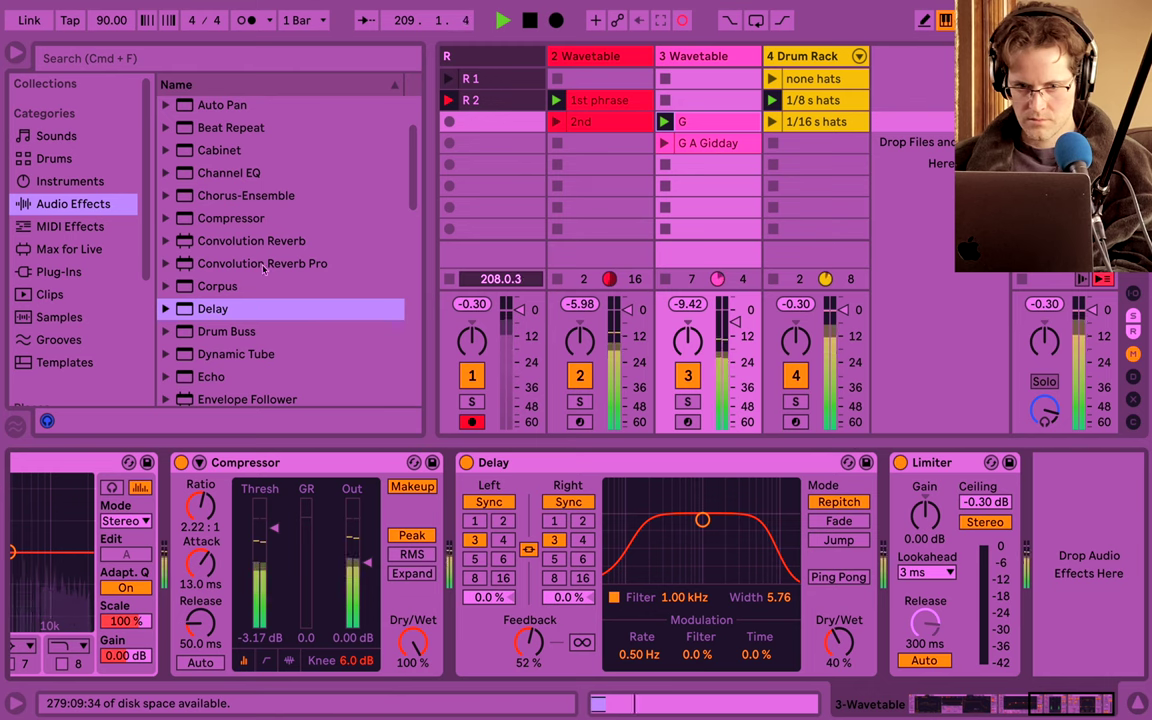
drag(269, 263, 917, 575)
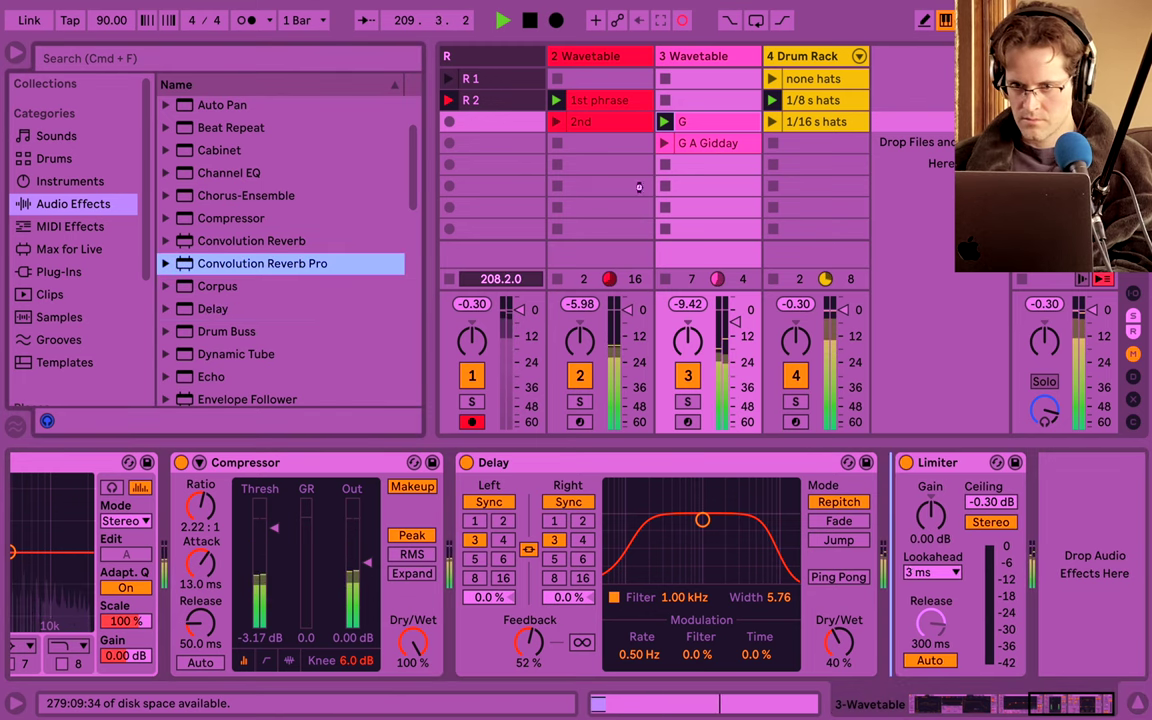
Launch the "1/16 s hats" clip and mute track 3.
click(772, 122)
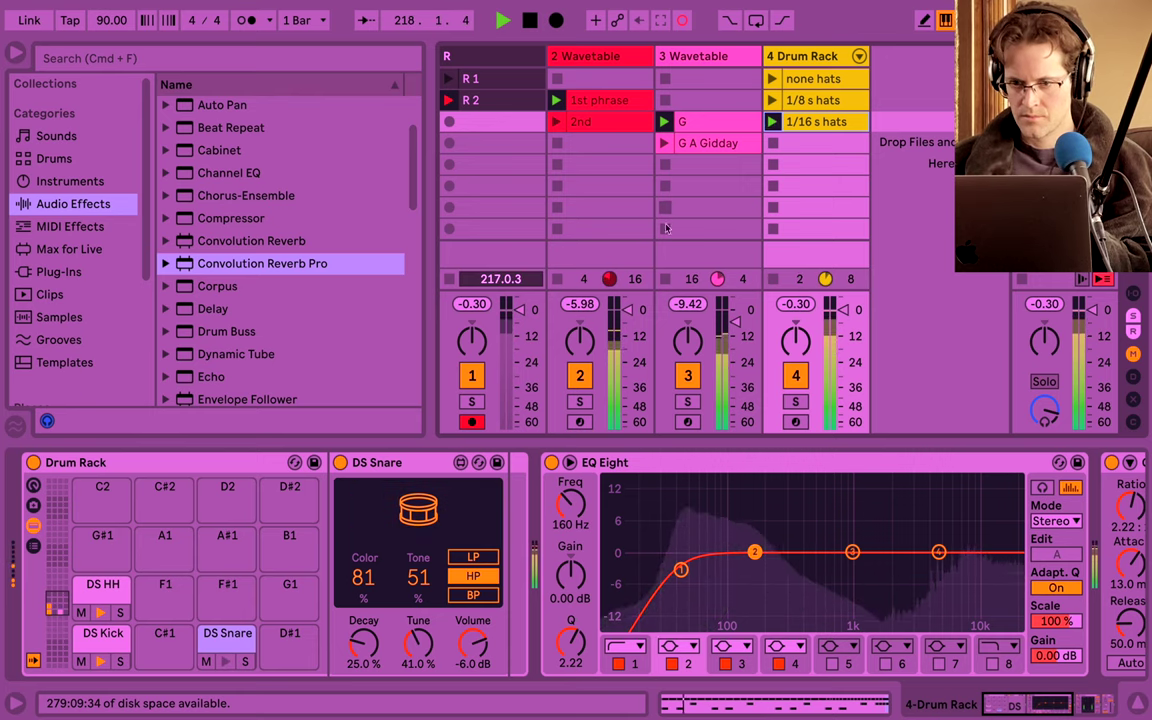
click(689, 376)
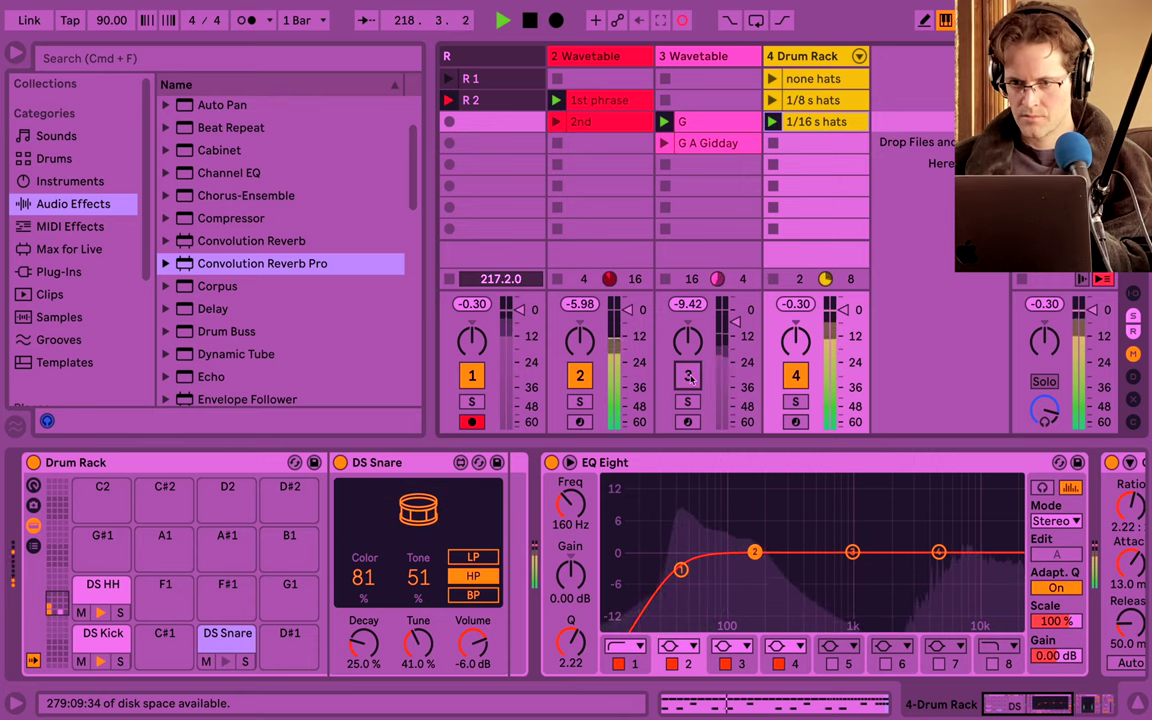
Shorten the "1/16 s hats" loop to end at 2.4.2, giving a length of 1.3.1.
double_click(801, 122)
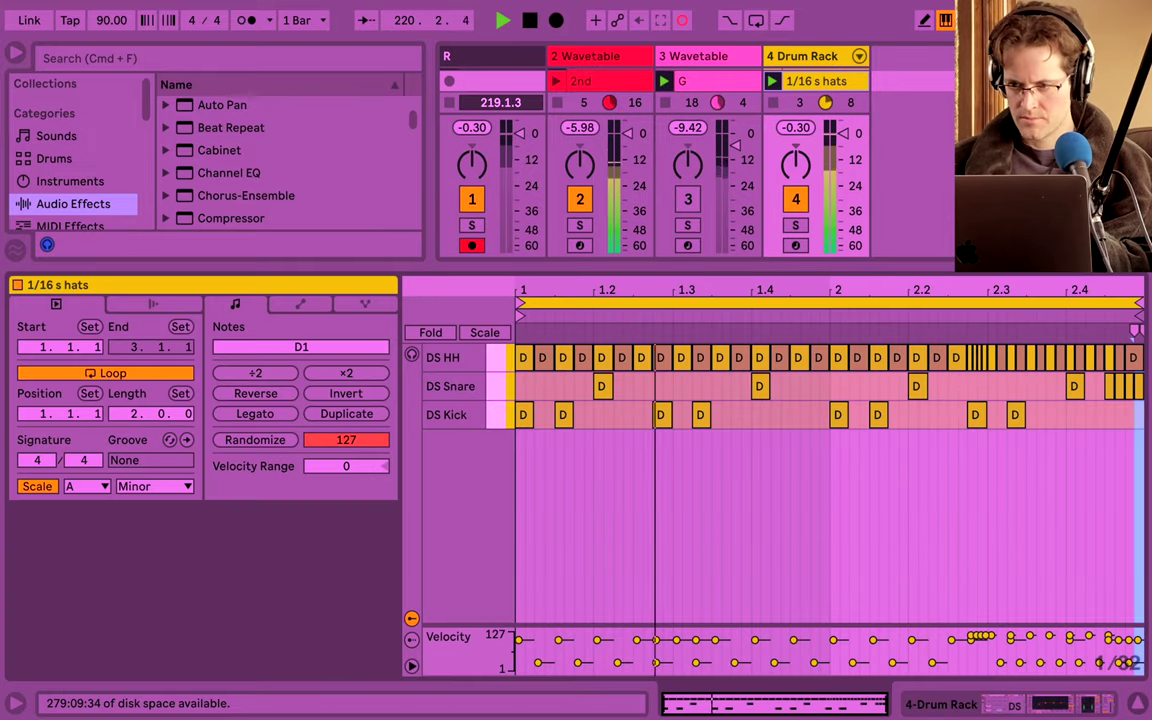
drag(1140, 303, 1121, 303)
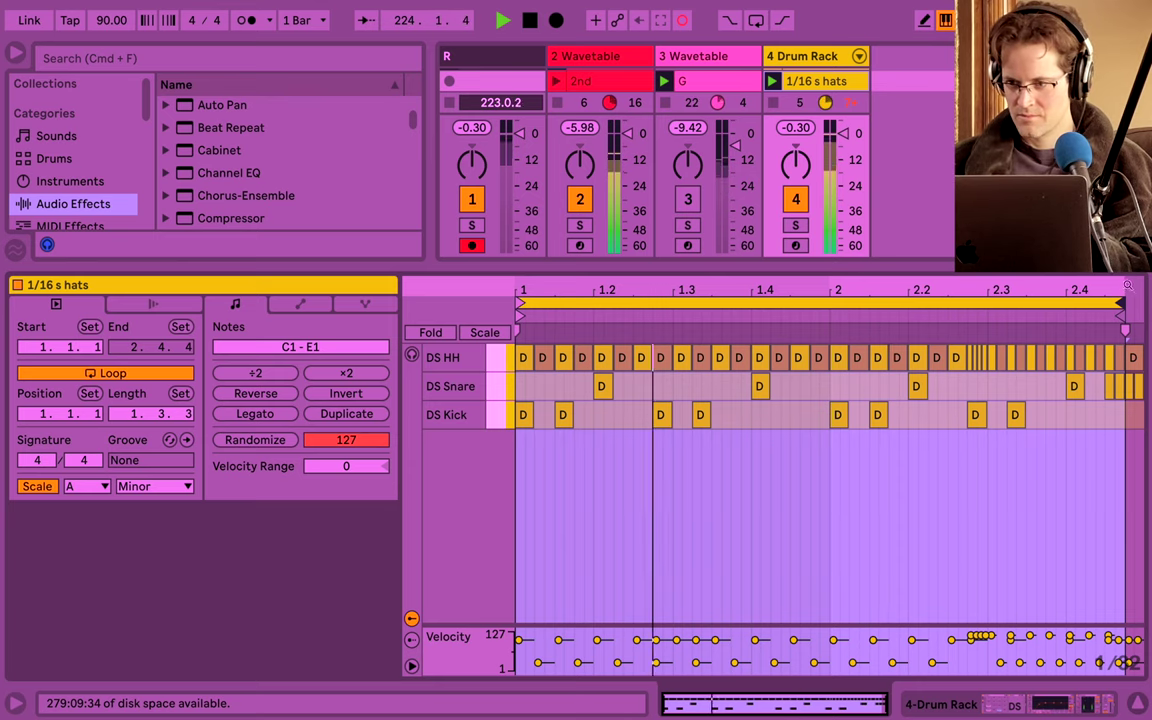
drag(1120, 287, 1143, 290)
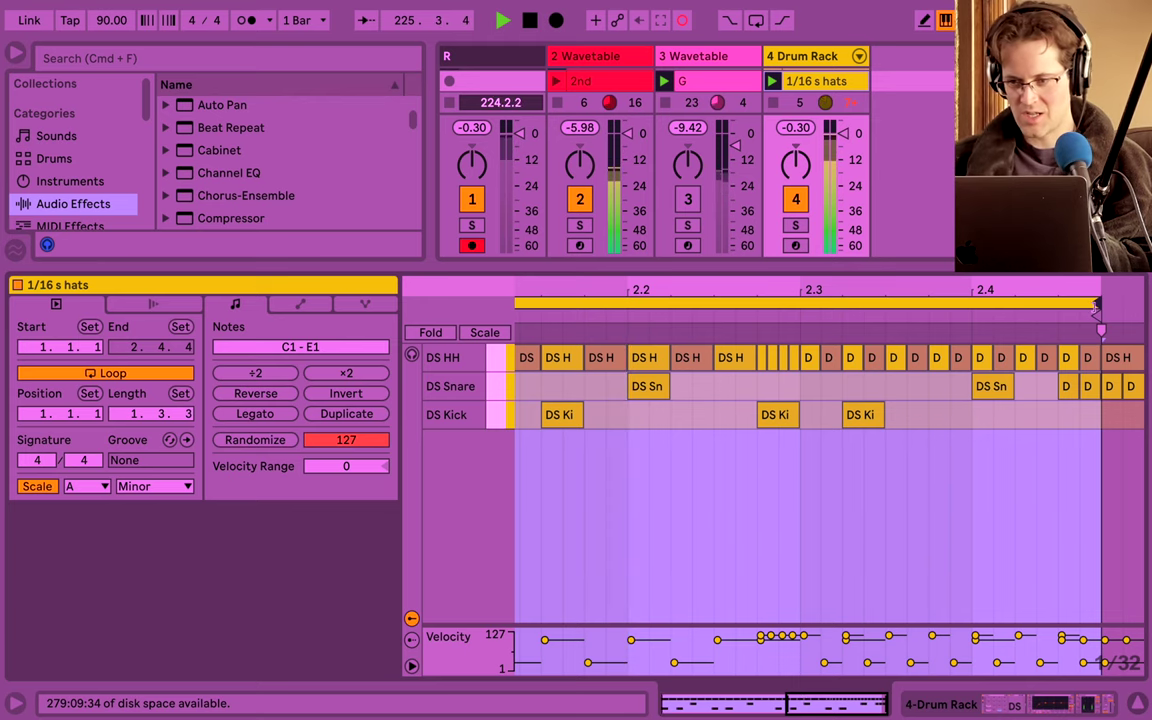
drag(1097, 305, 1011, 304)
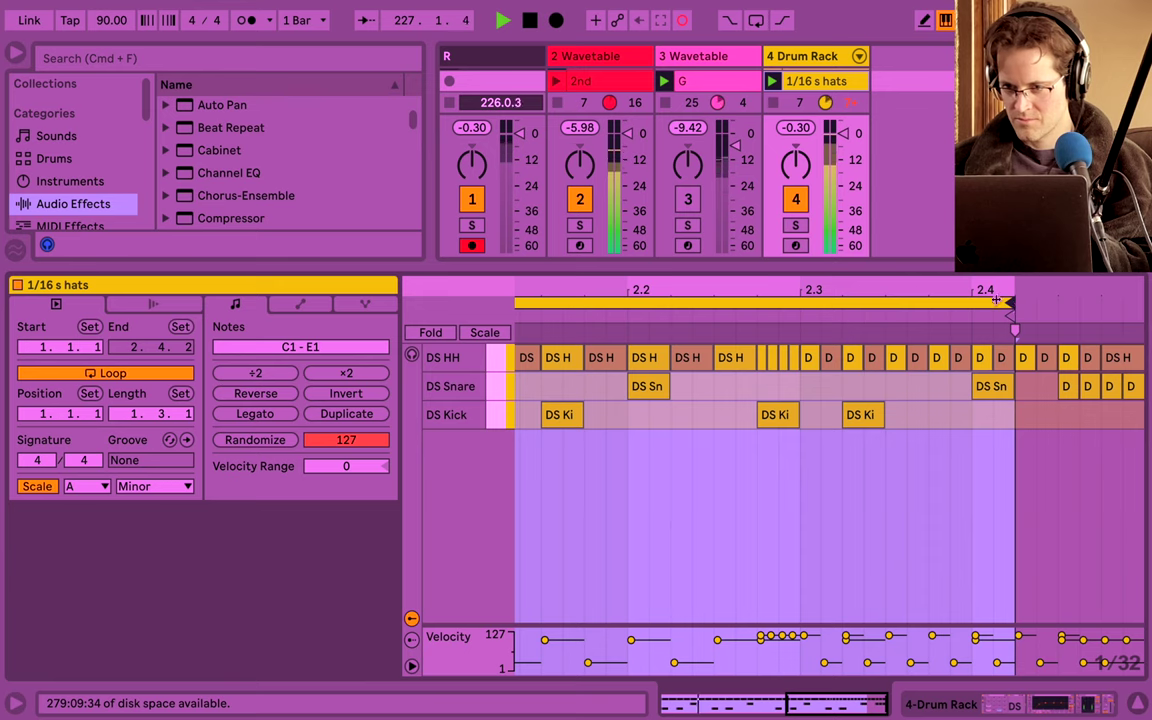
drag(996, 285, 1078, 284)
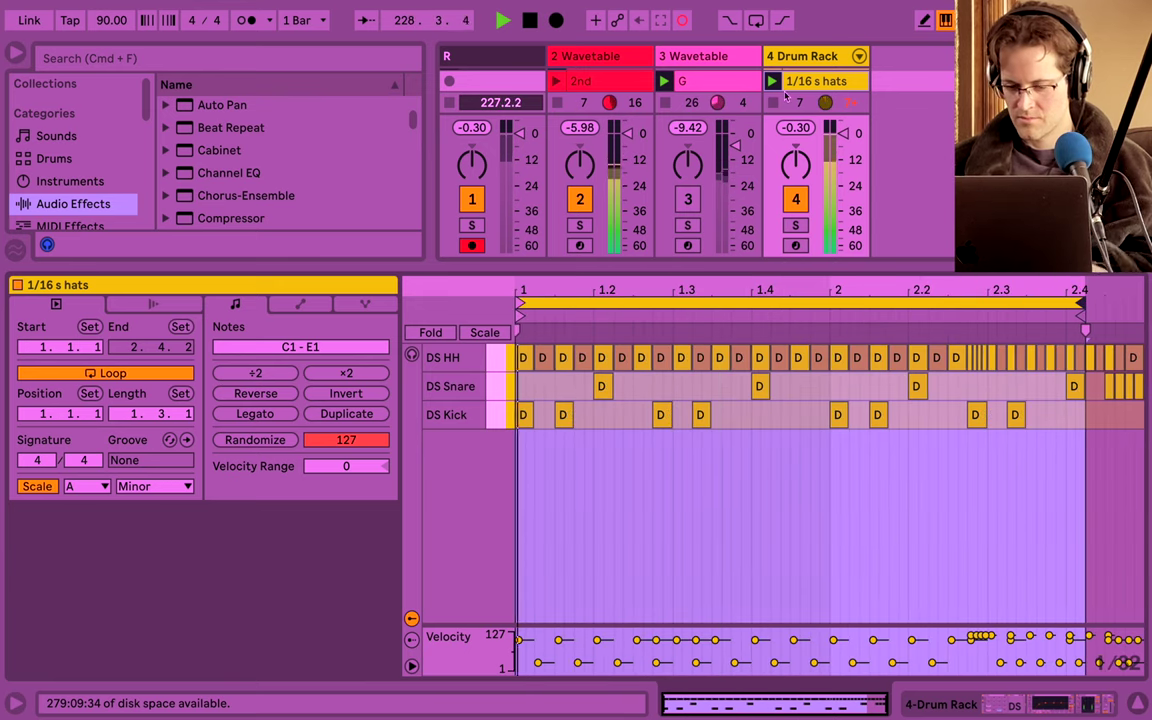
key(alt+super+l)
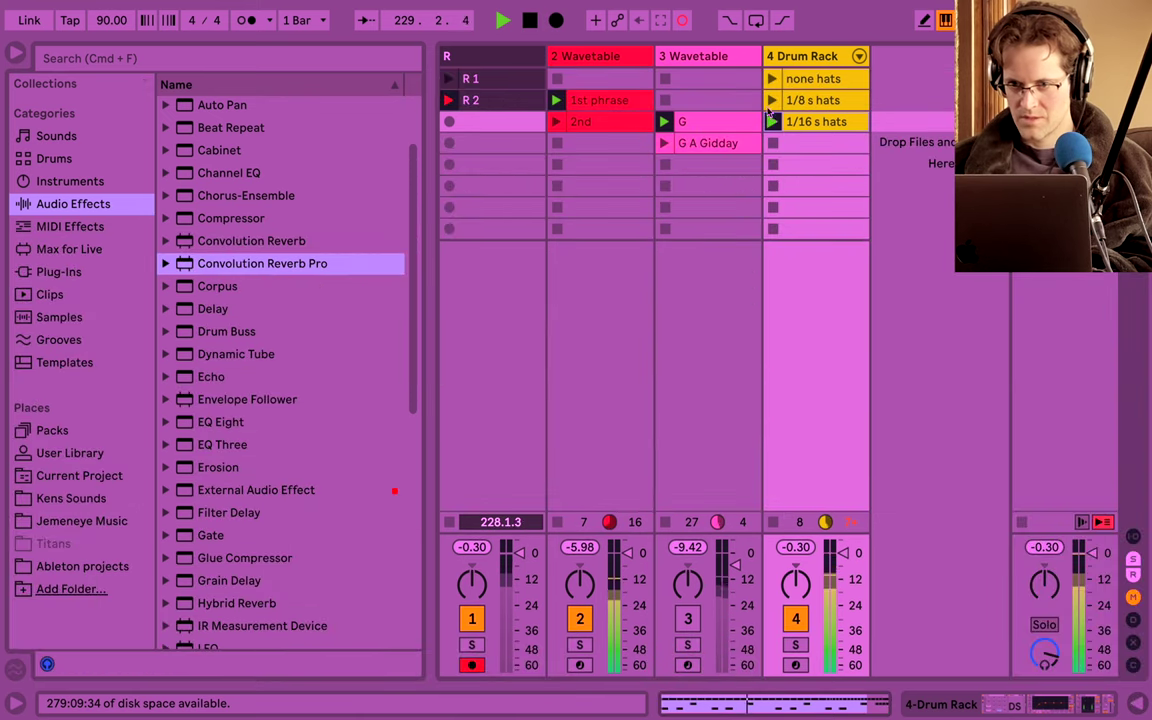
Launch the "1/8 s hats" clip and check the notes of the "2nd" chord clip on track 2.
click(769, 102)
click(570, 122)
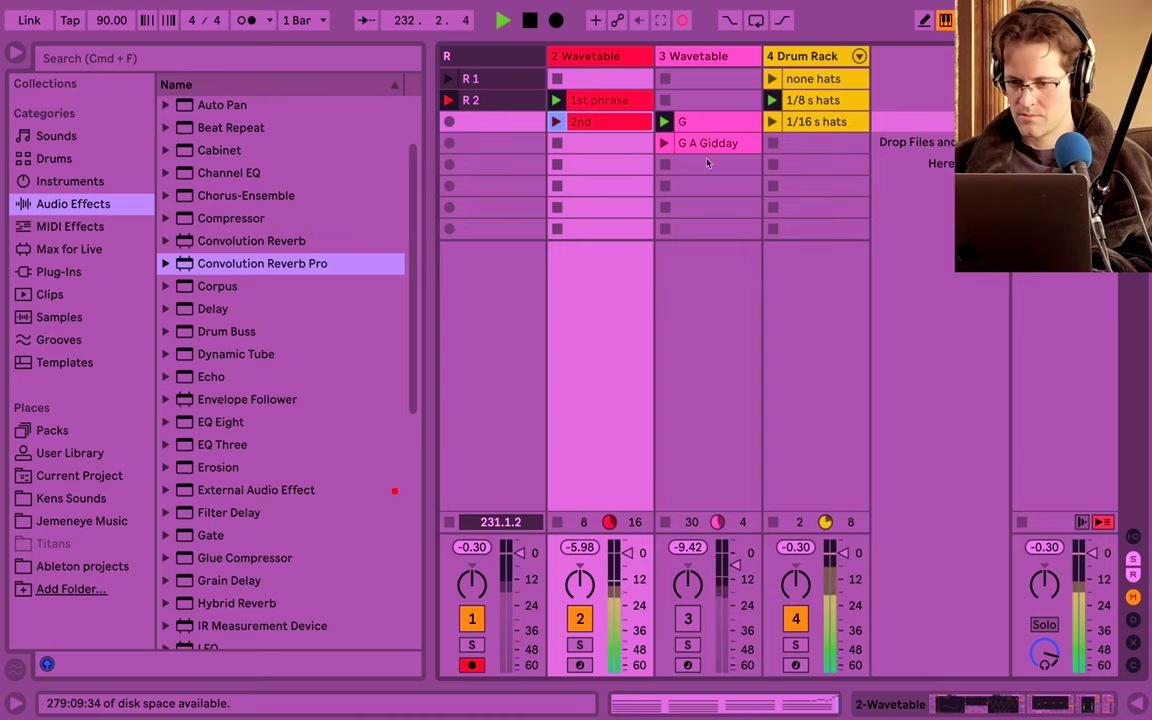
key(super+alt+l)
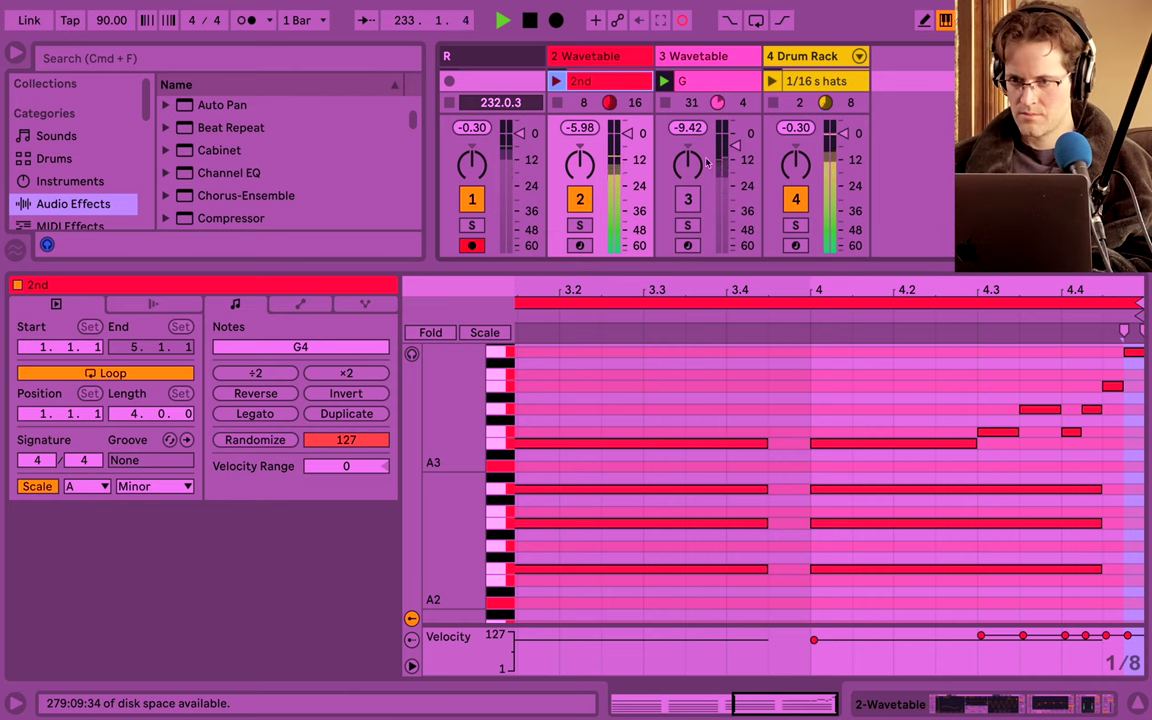
key(super+alt+l)
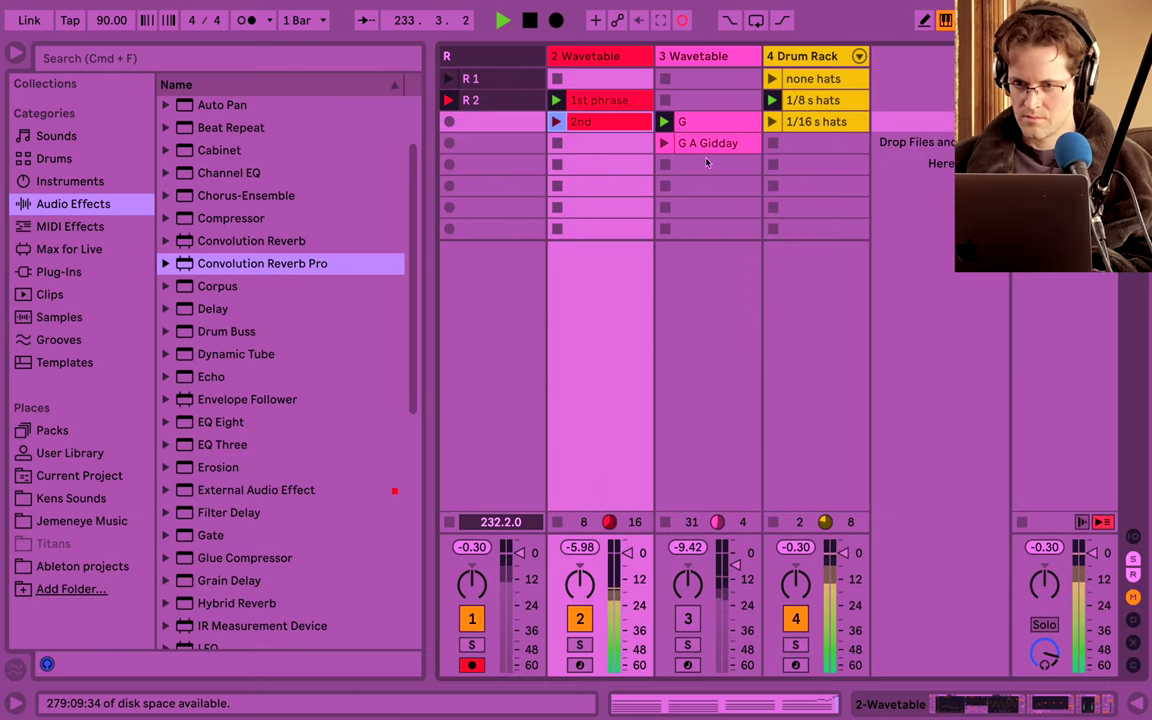
Compare the drum patterns of the "1/8 s hats" and "none hats" clips.
double_click(813, 100)
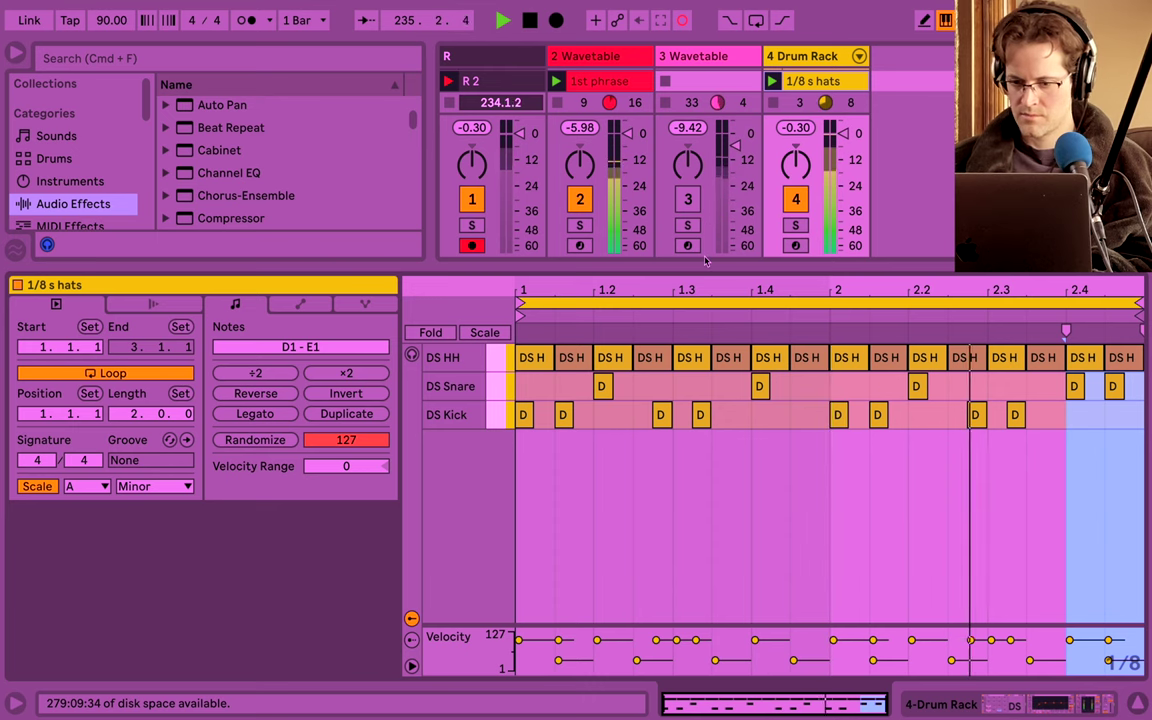
key(super+alt+l)
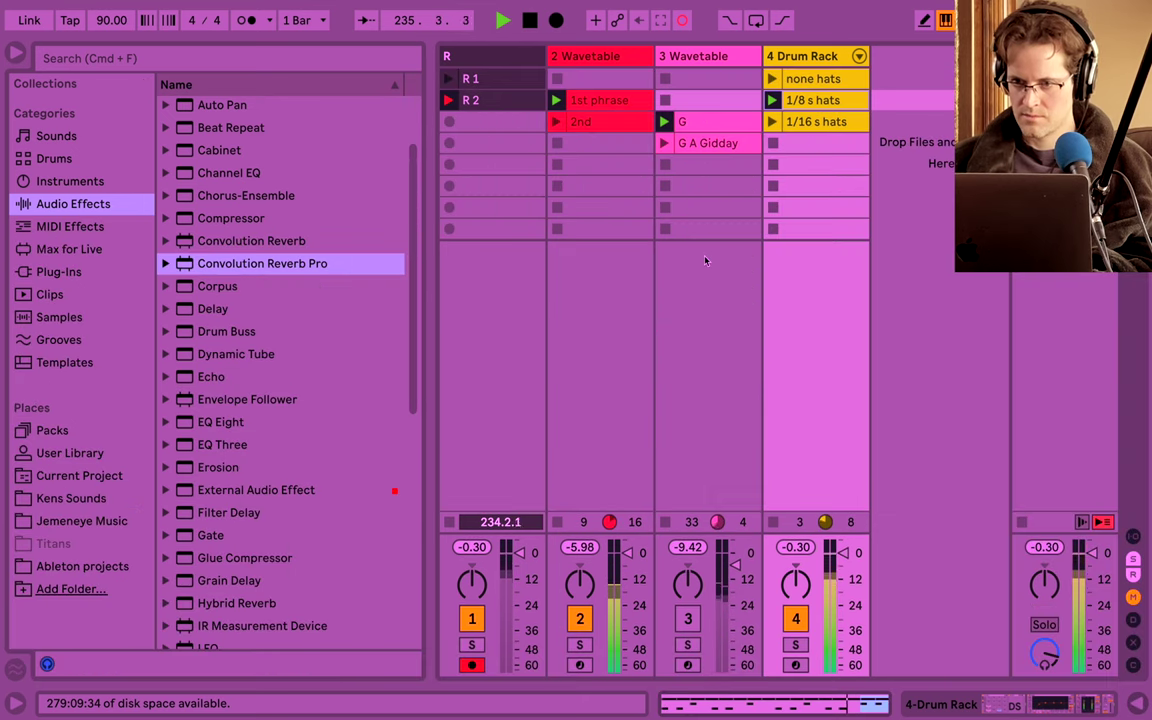
double_click(791, 80)
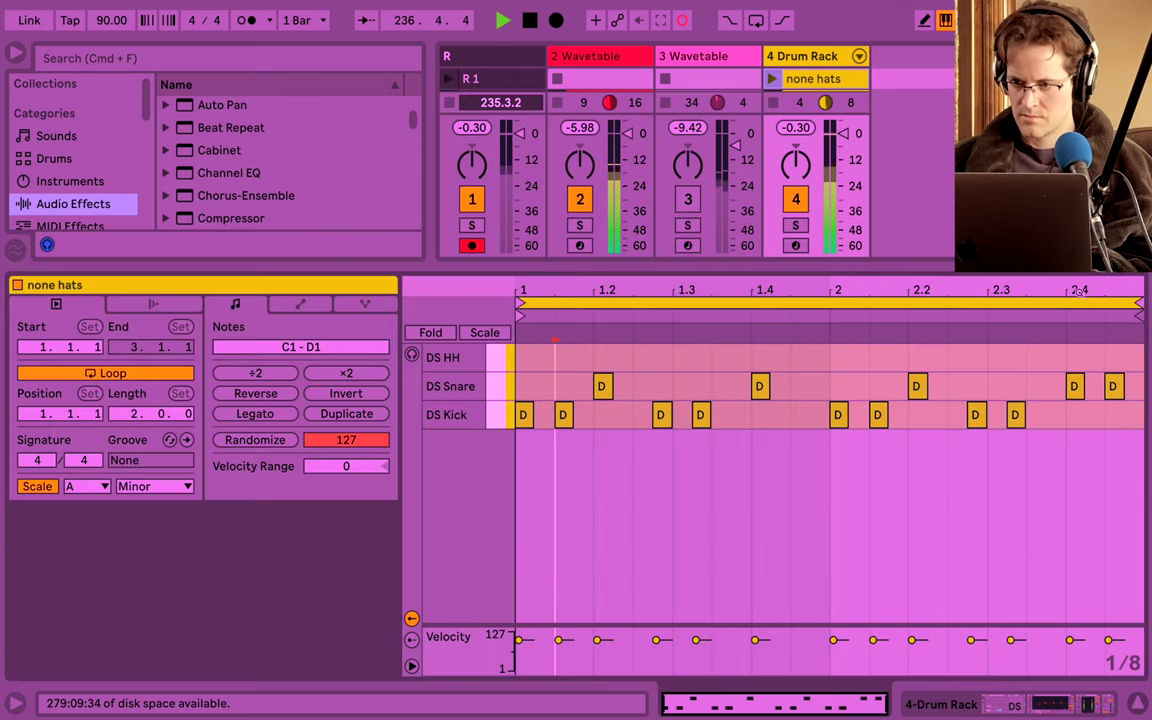
key(super+alt+l)
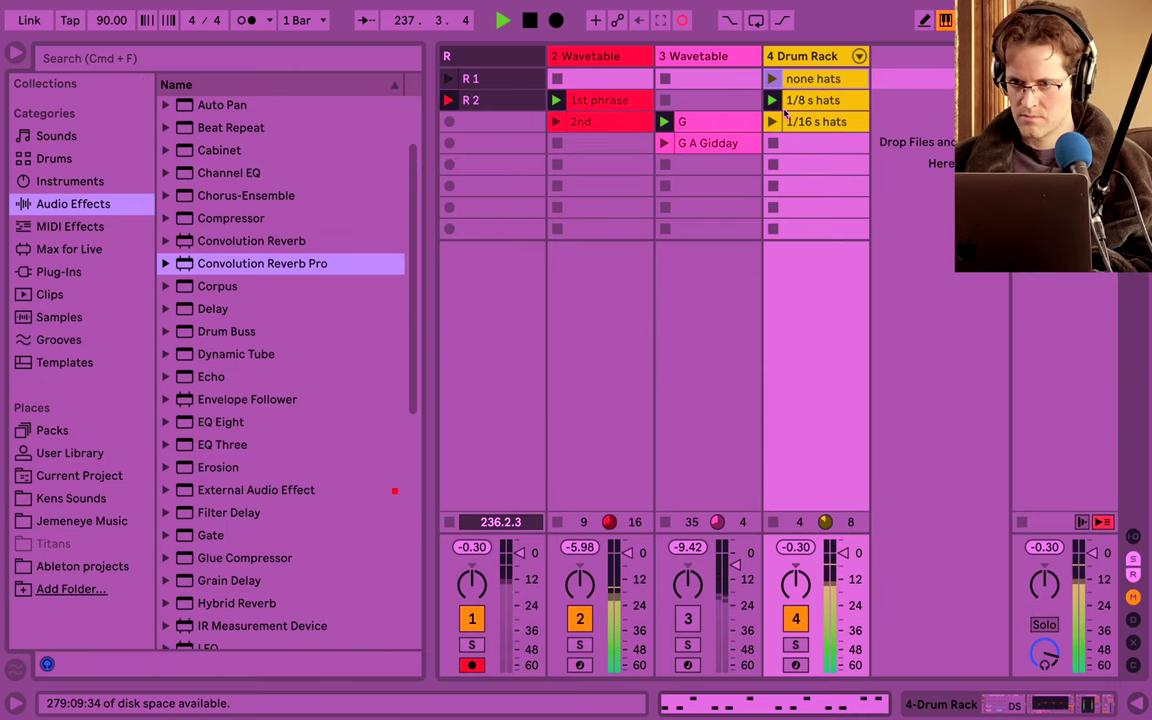
double_click(810, 100)
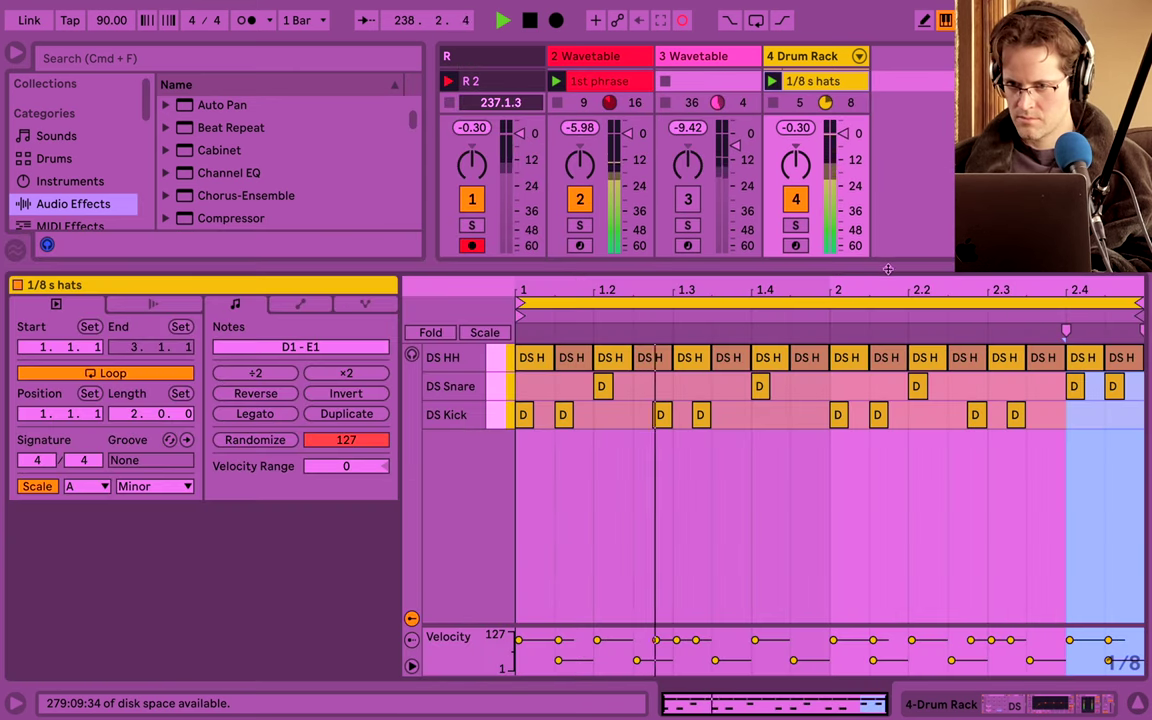
key(super+alt+l)
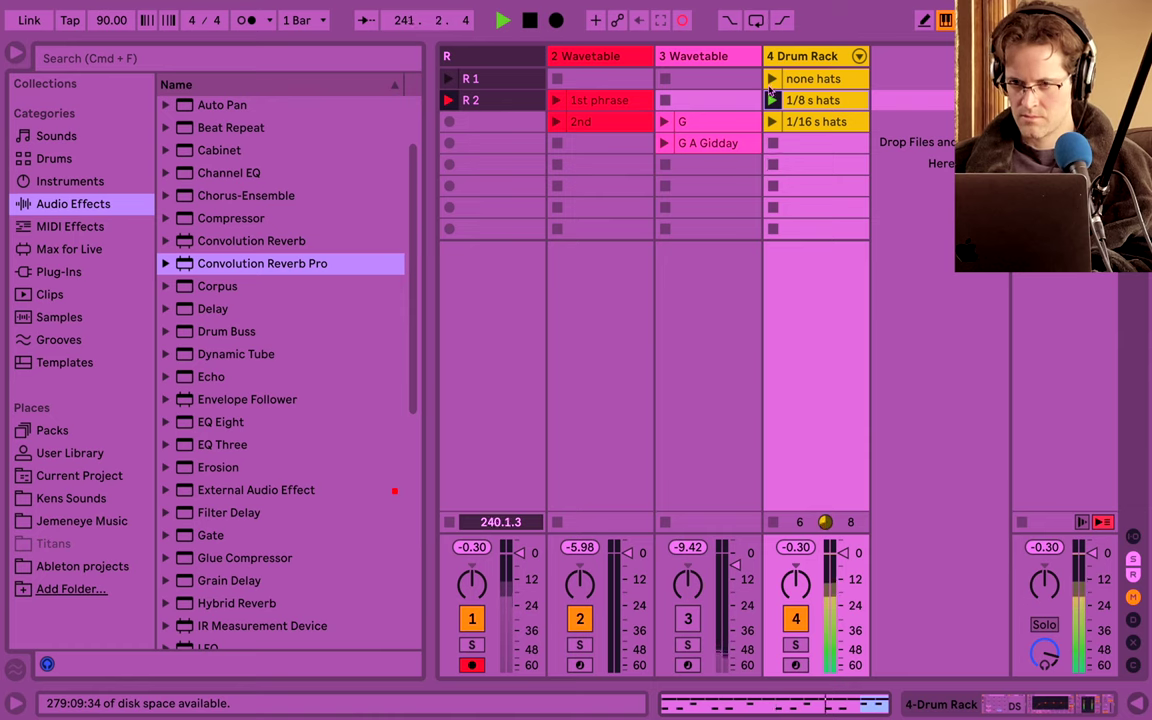
Enlarge the session area above the note editor and extend the "1/16 s hats" loop to two full bars.
click(771, 80)
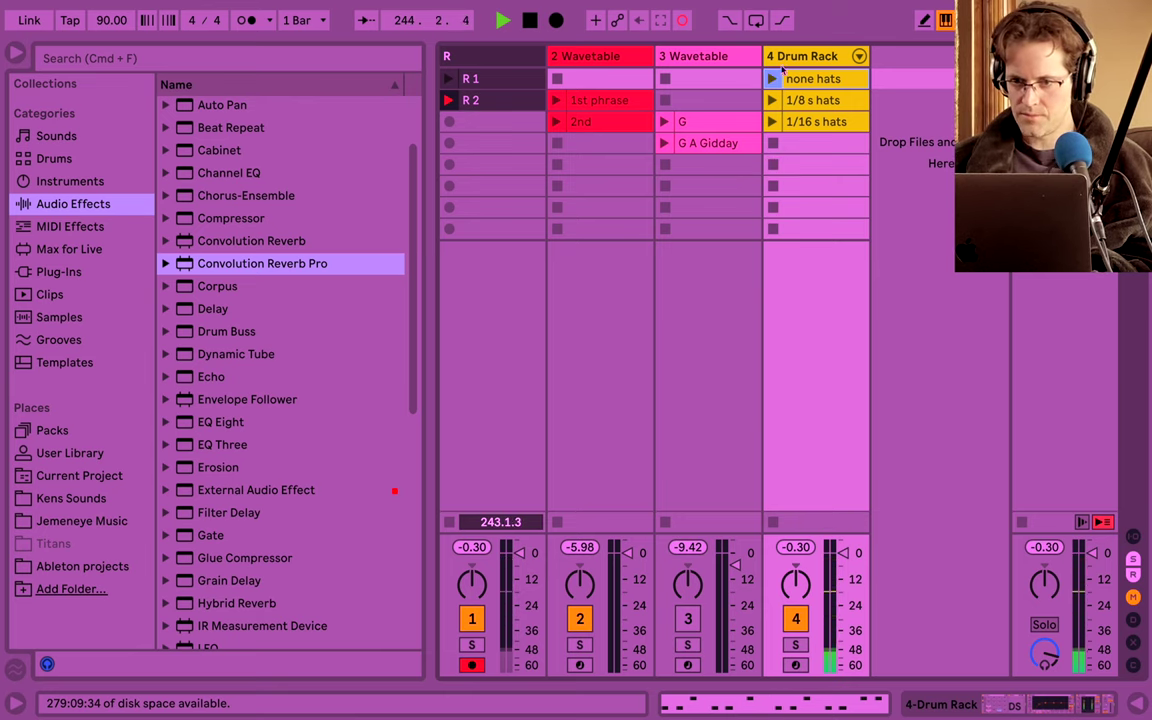
double_click(810, 79)
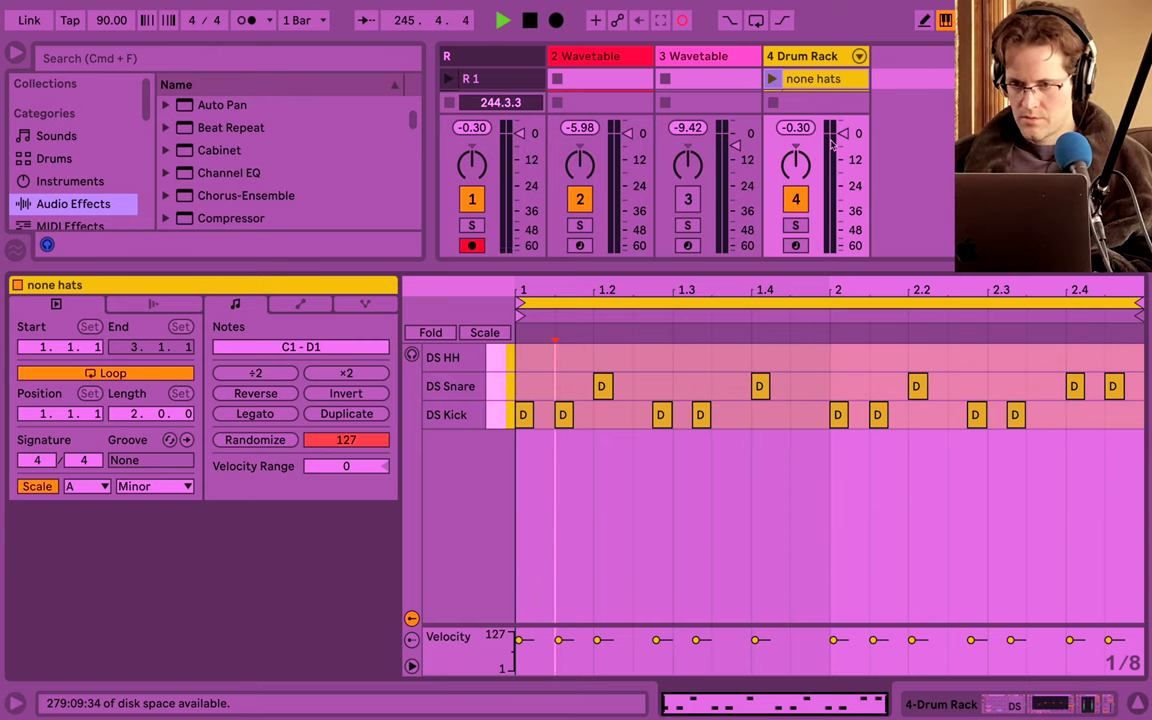
drag(784, 262, 784, 375)
click(795, 110)
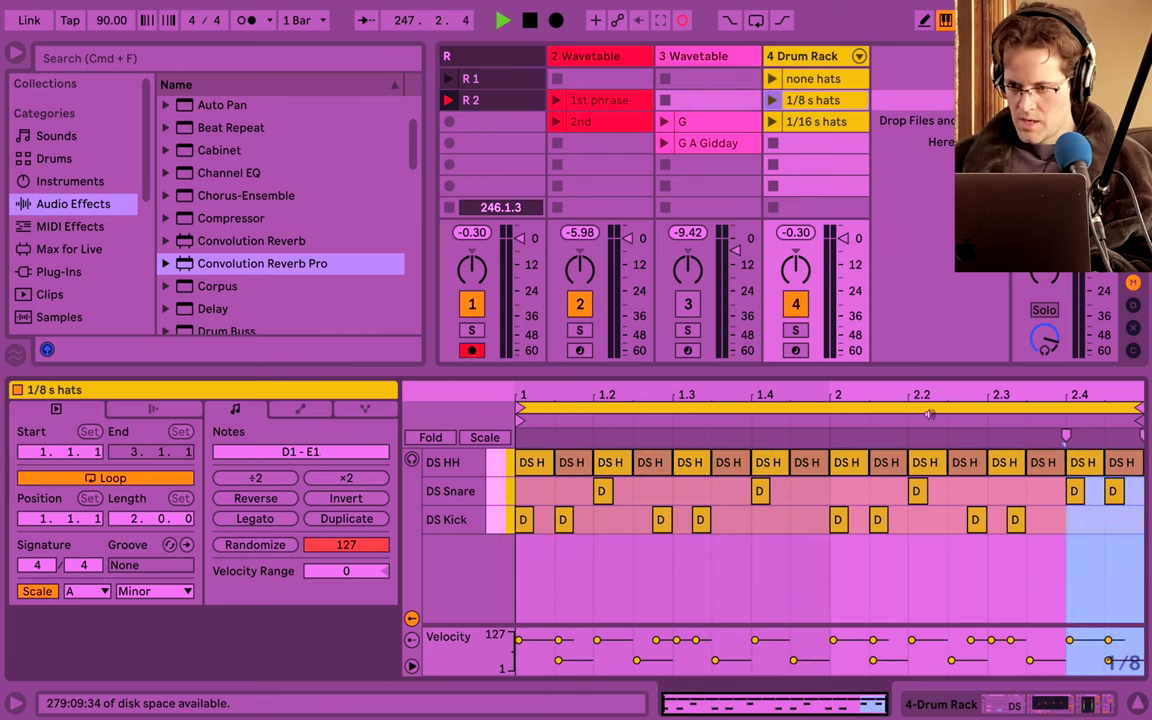
click(795, 124)
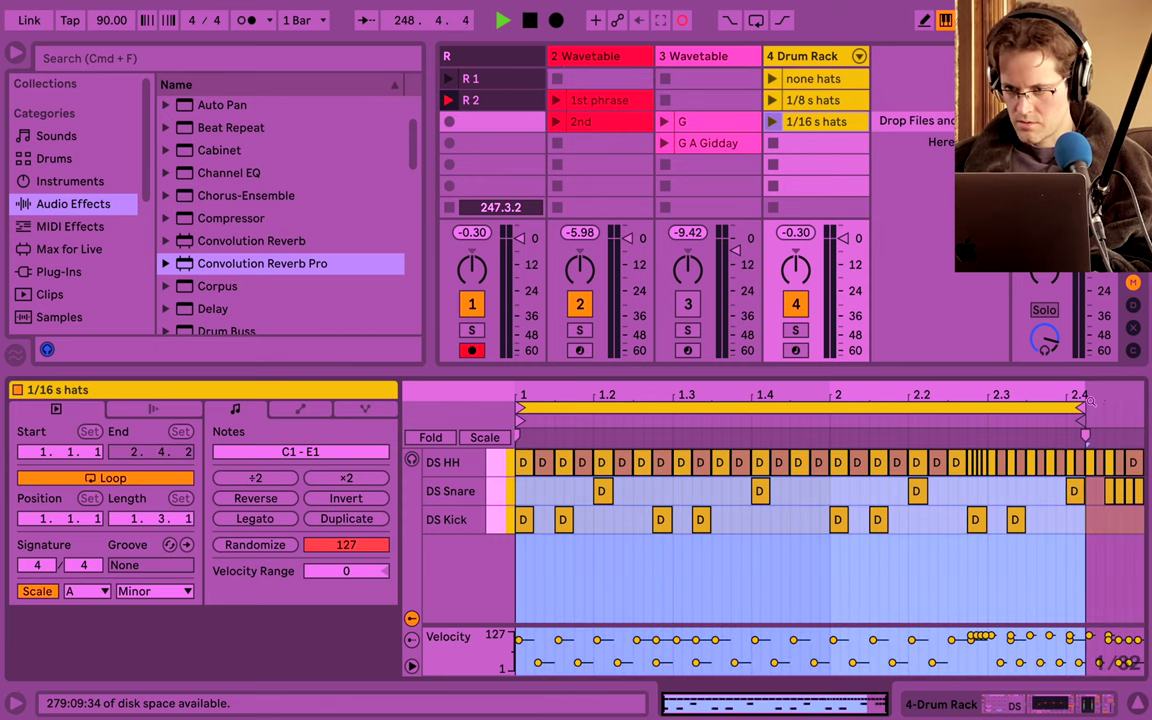
drag(1081, 408, 1141, 409)
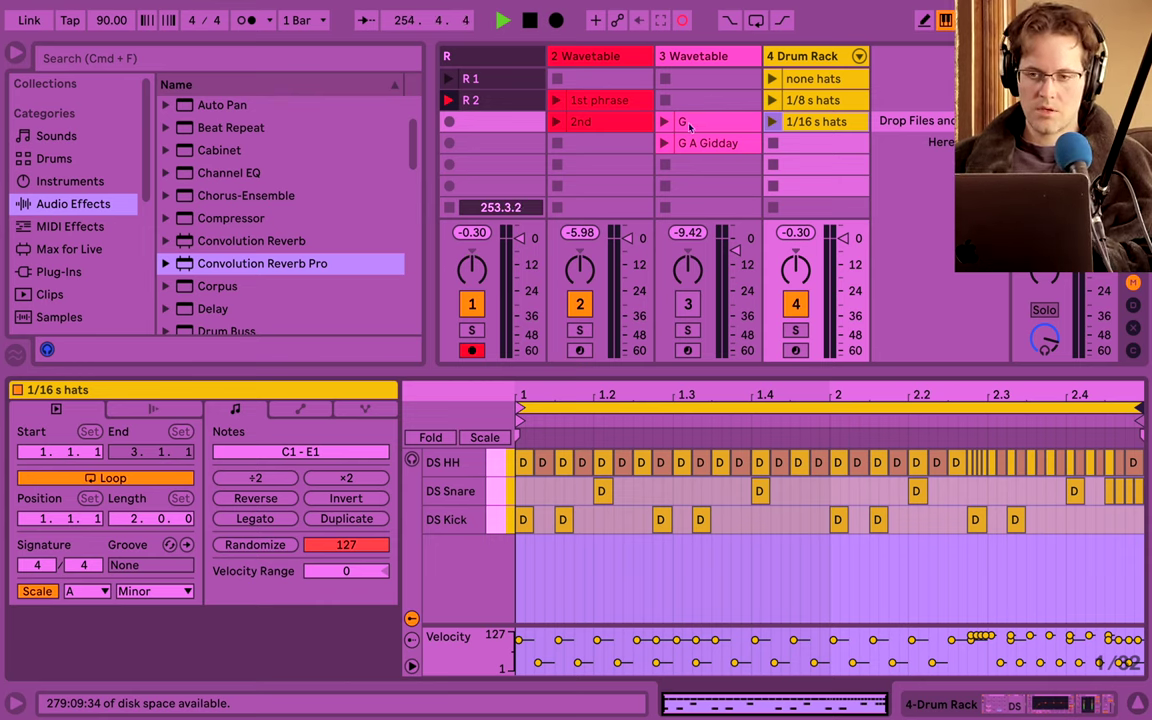
Examine the chord notes and melodic ending of the "1st phrase" clip on track 2.
click(600, 101)
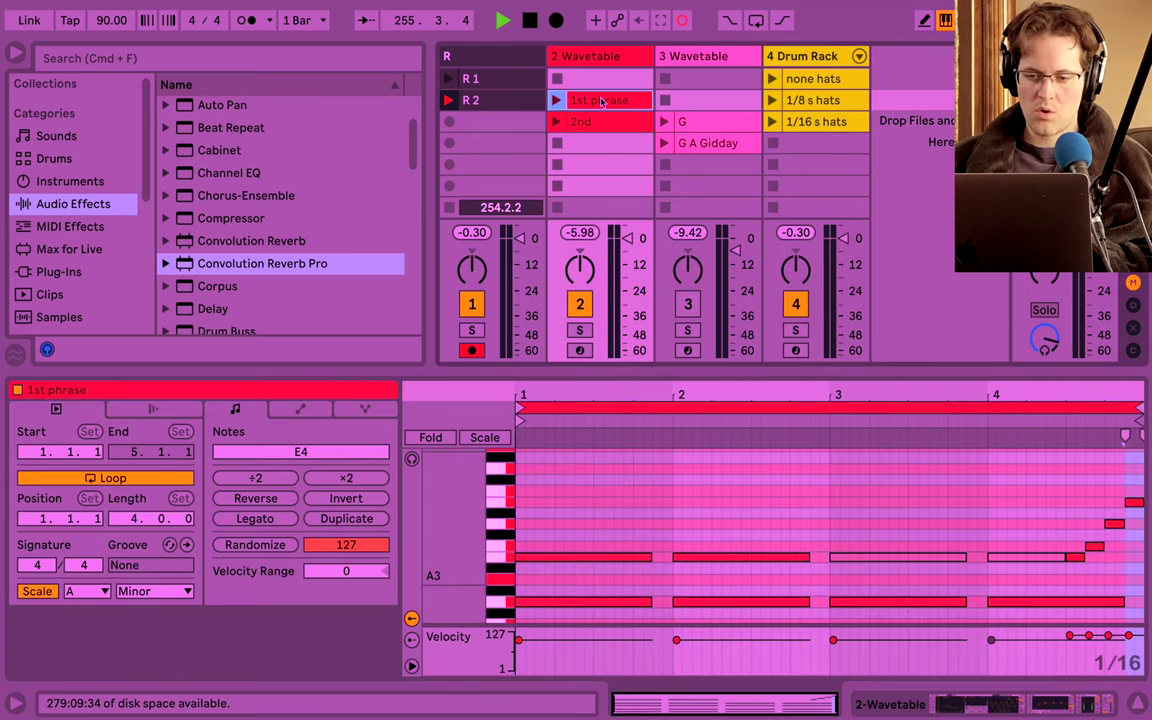
drag(560, 372, 602, 317)
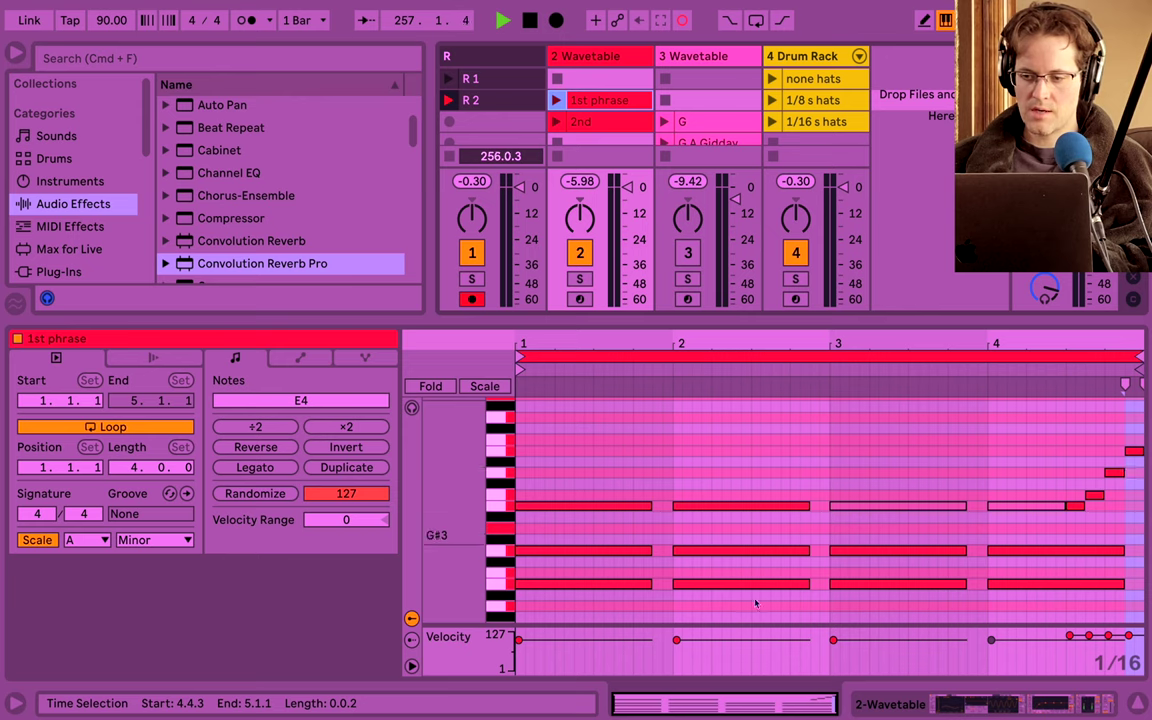
drag(470, 612, 470, 546)
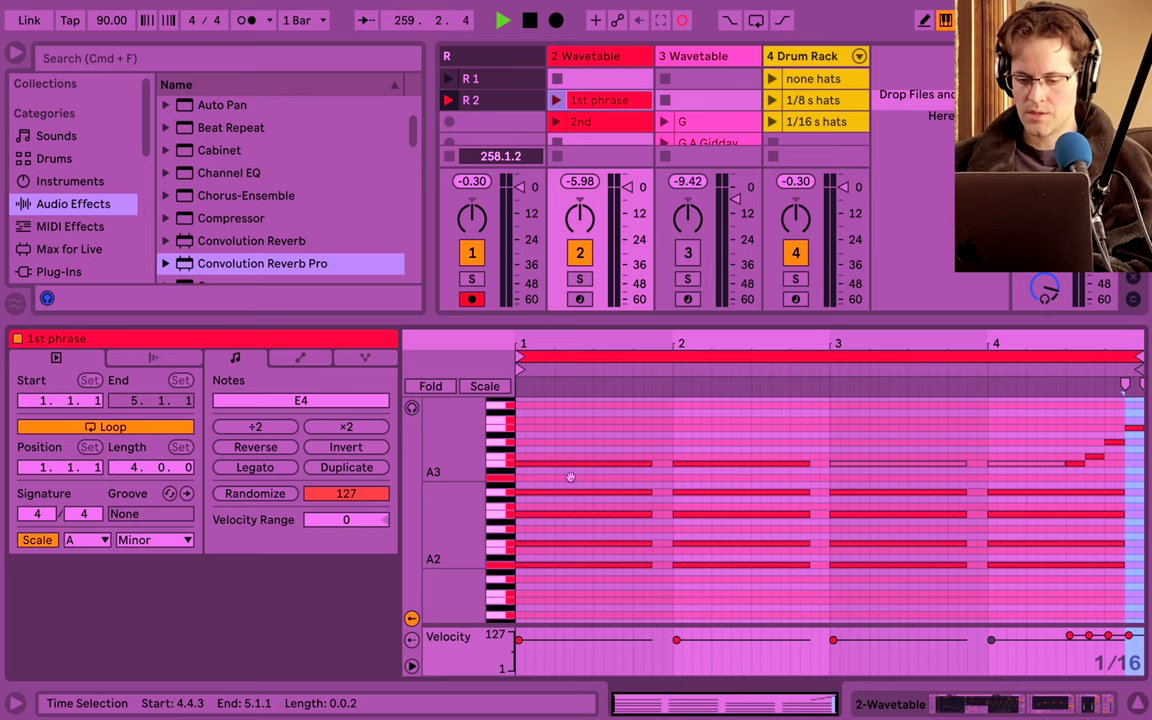
key(super+alt+l)
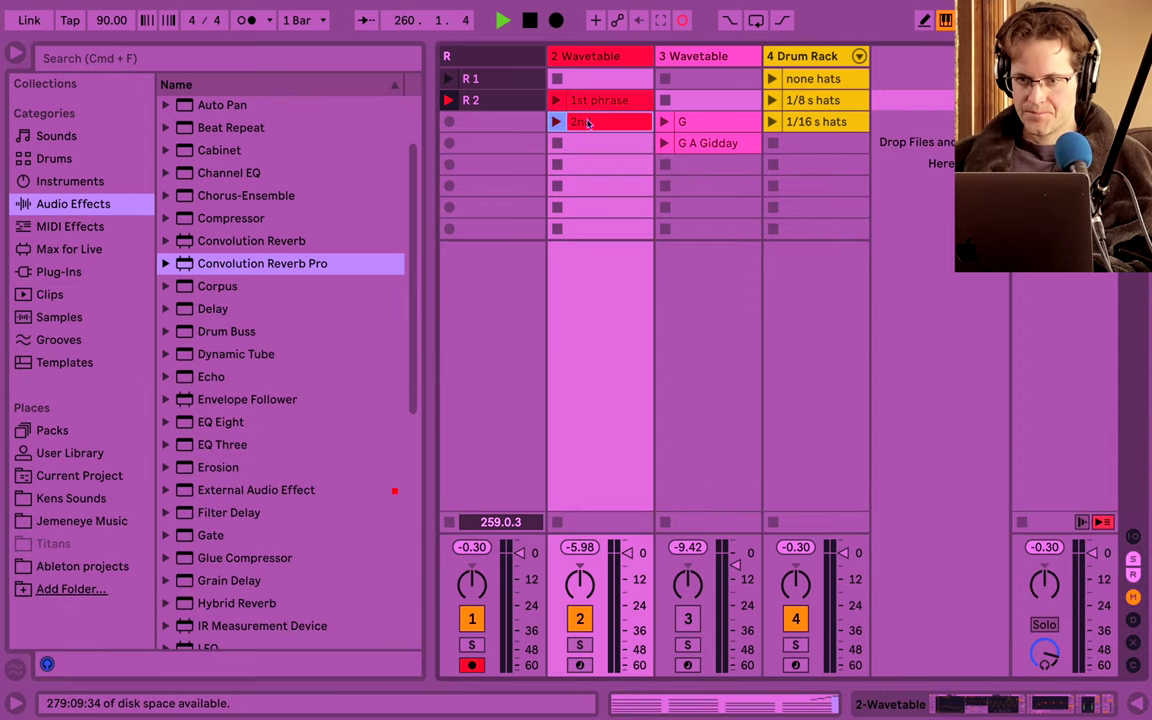
Move the "2nd" clip down one slot and copy "1st phrase" into the freed slot.
drag(588, 121, 589, 143)
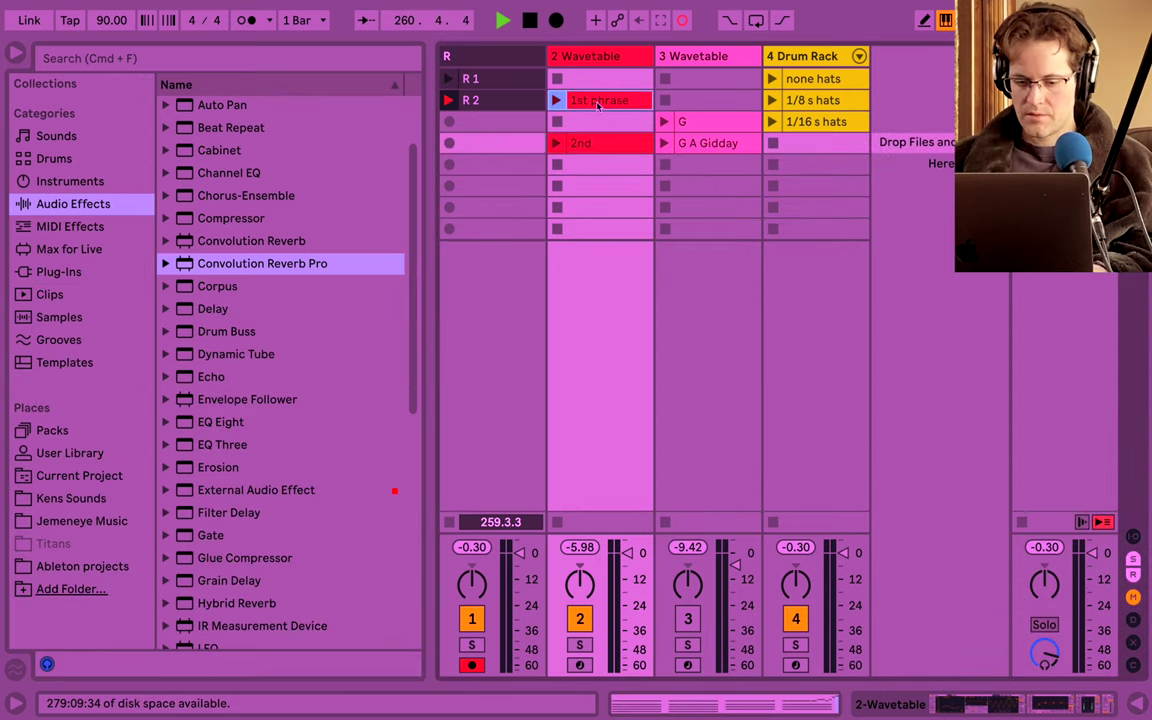
click(597, 102)
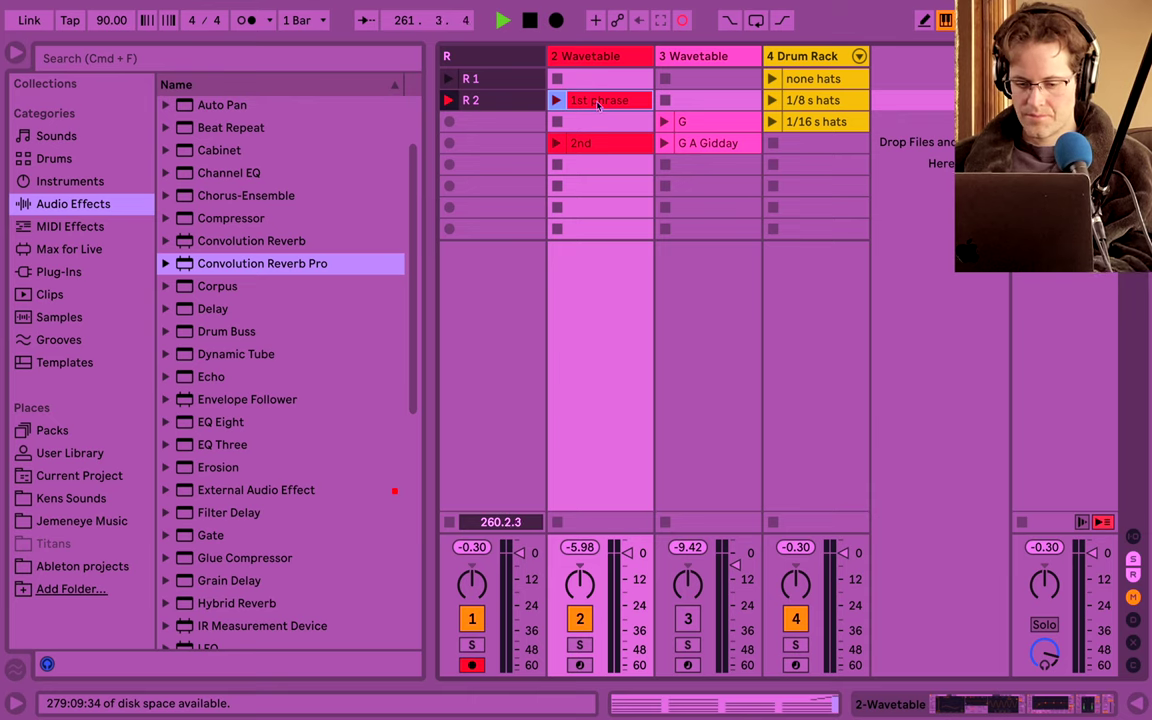
drag(598, 104, 603, 126)
Rename the copied clip "1st phrase +".
key(super+r)
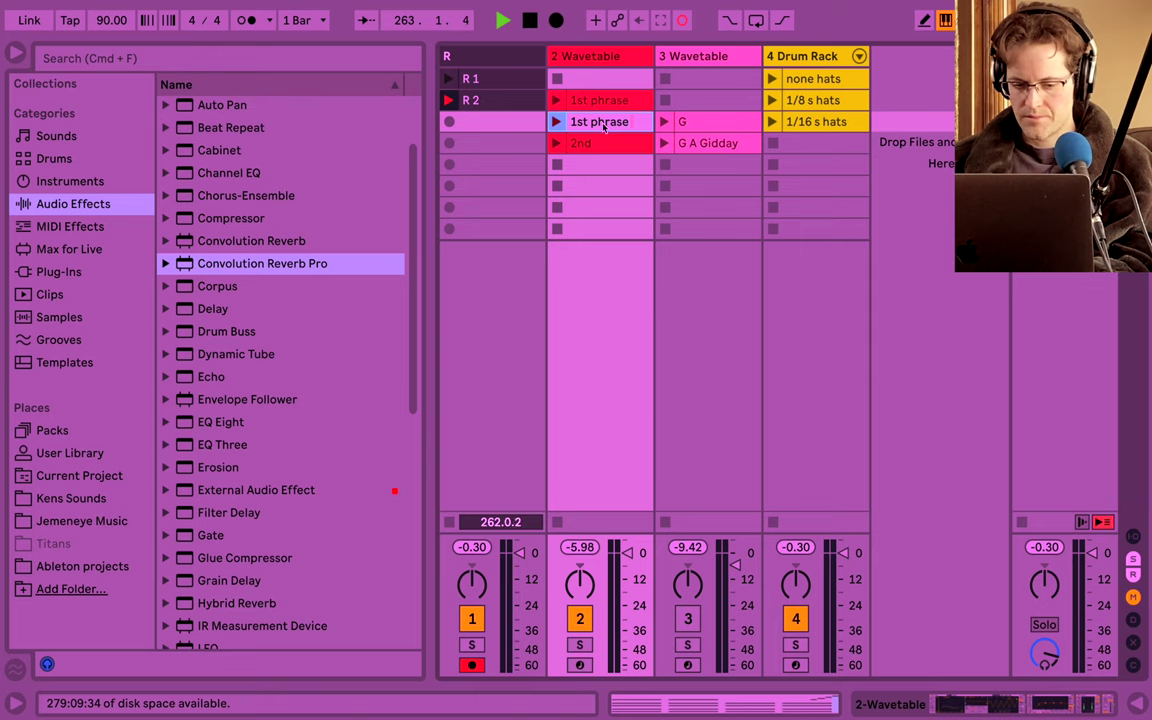
text(+)
key(Return)
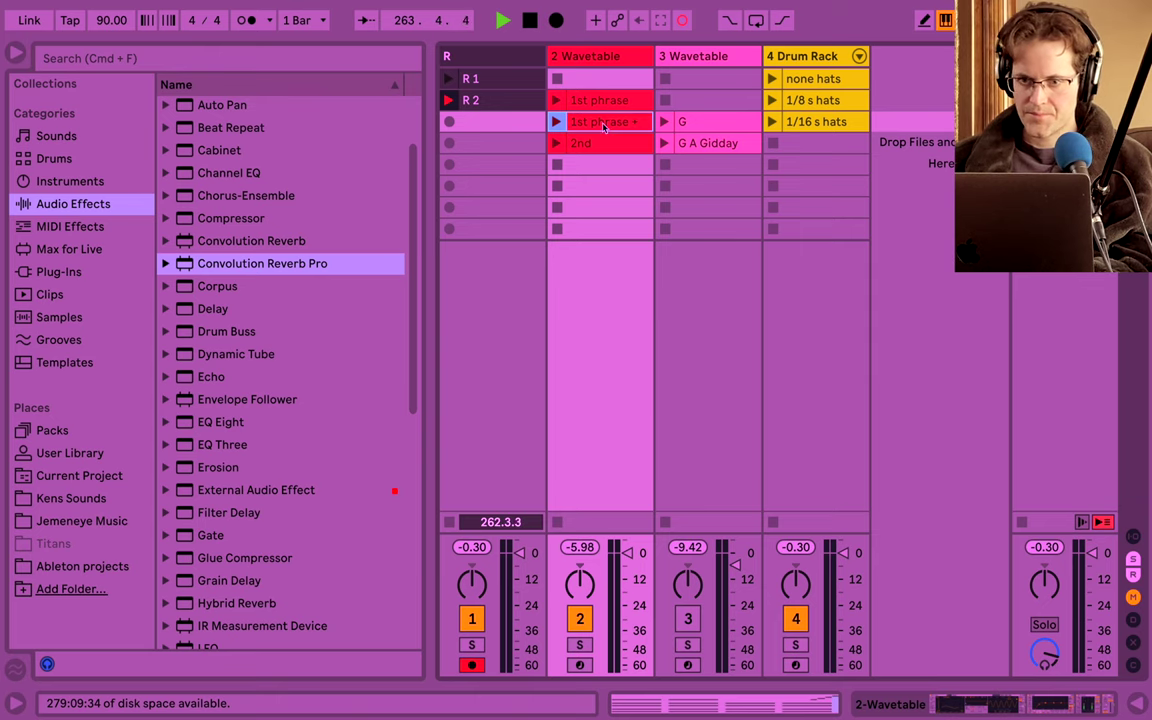
Open the "1st phrase" clip on track 2 and deactivate its four melodic ending notes, B3 to E4.
double_click(606, 104)
click(1133, 418)
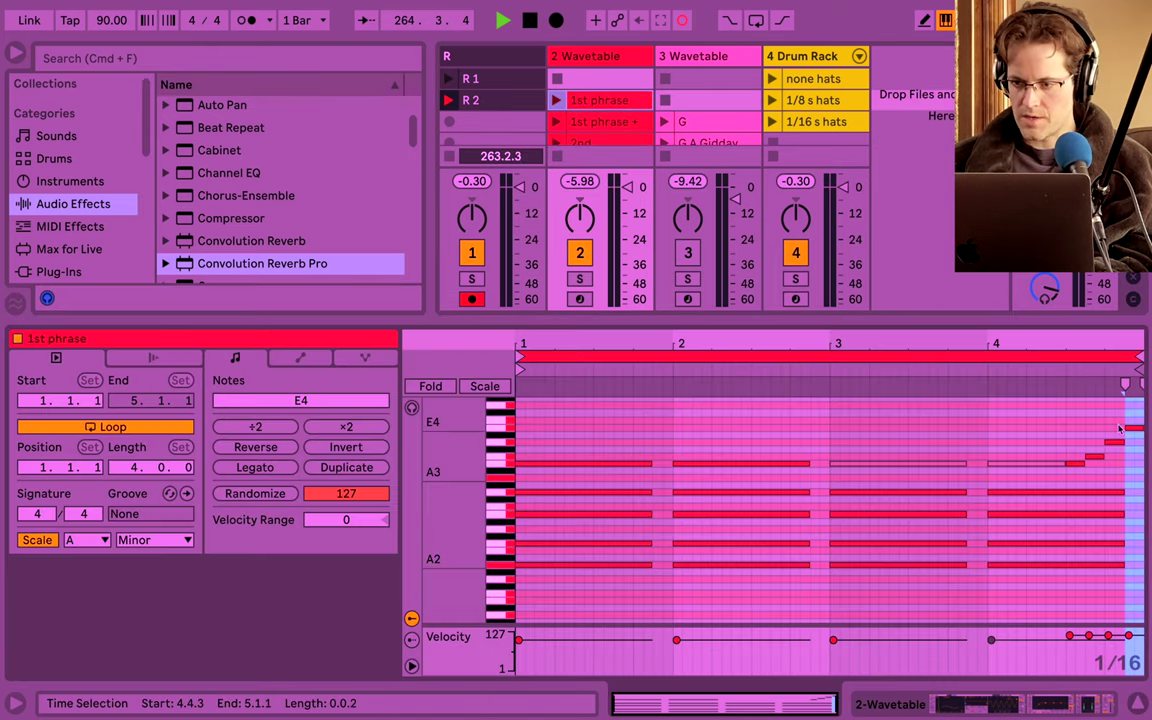
drag(1133, 418, 1076, 479)
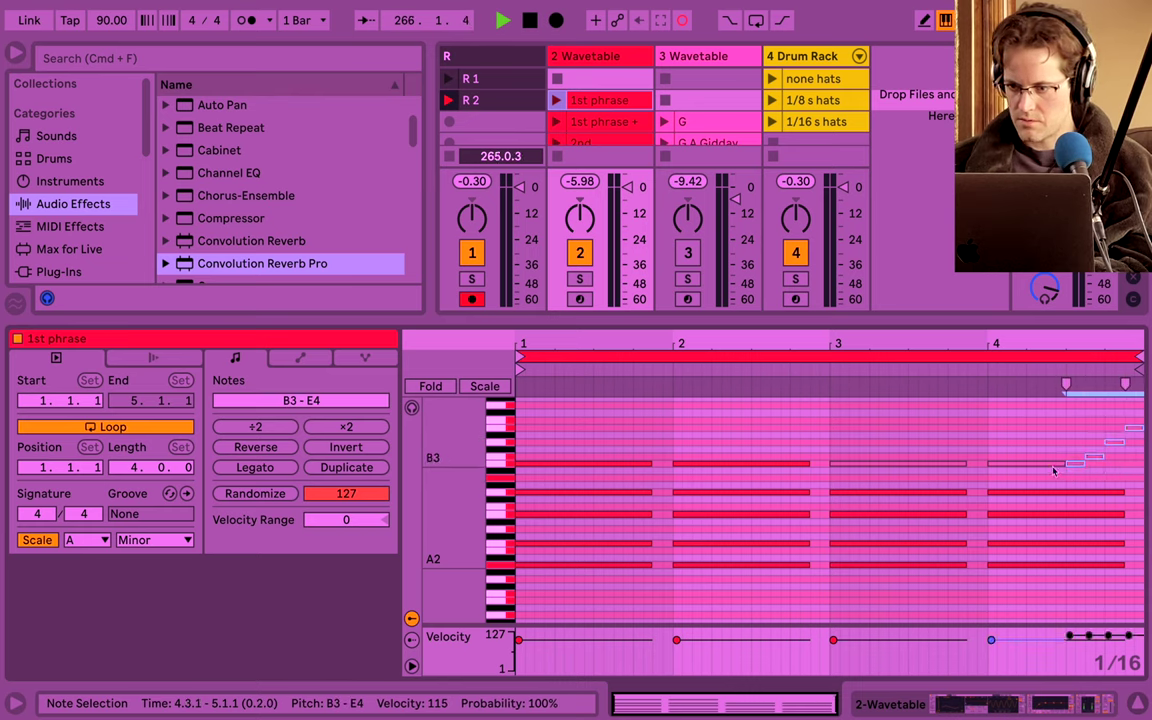
Extend the bar 4 B3 note in "1st phrase" to the end of its chord and deactivate it to match bar 3.
click(1052, 465)
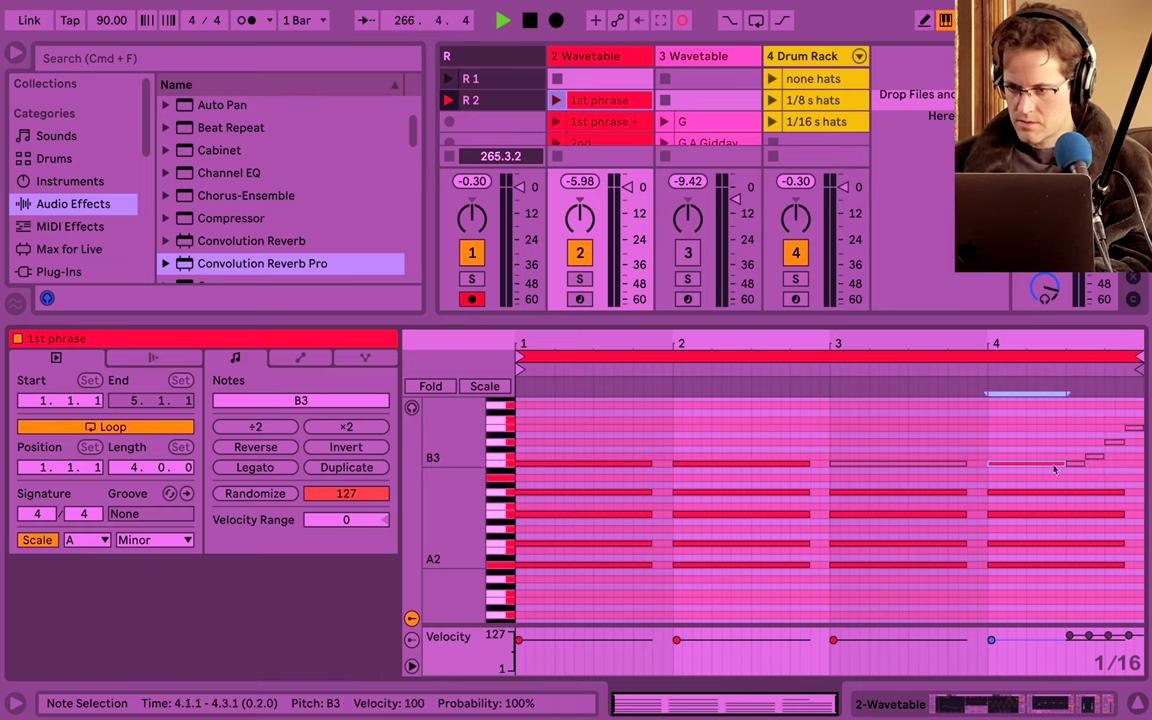
drag(1062, 463, 1124, 470)
click(920, 465)
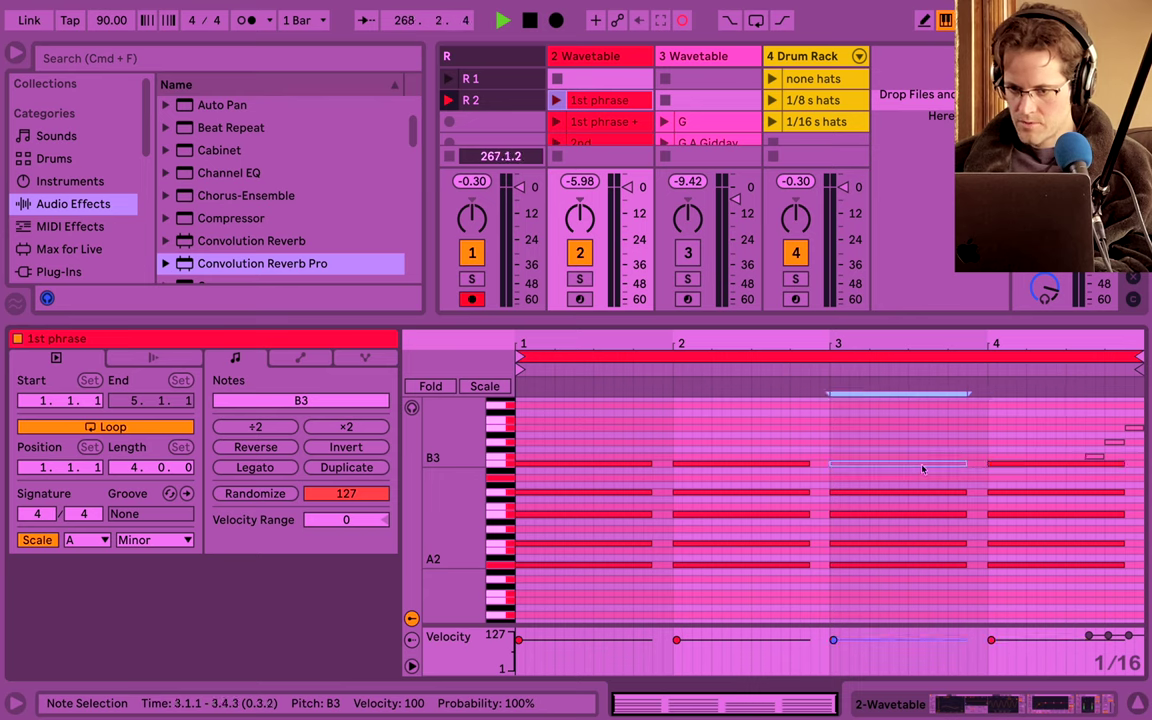
scroll(922, 468, down, 2)
scroll(922, 468, up, 1)
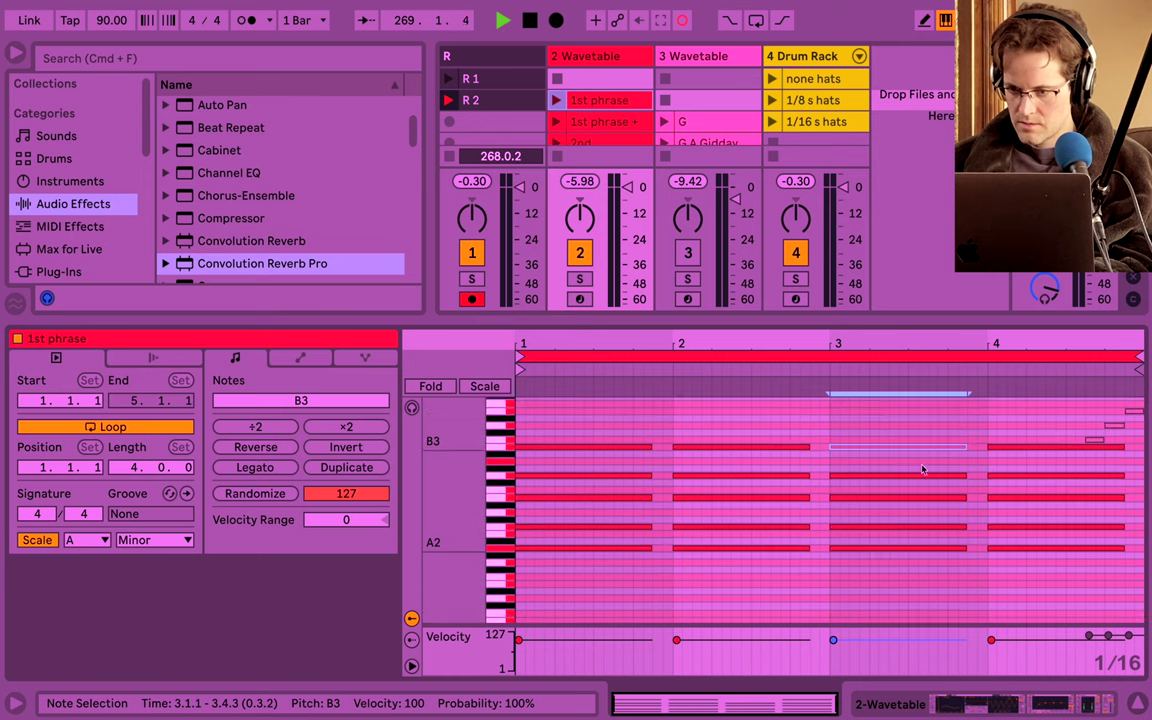
click(1006, 456)
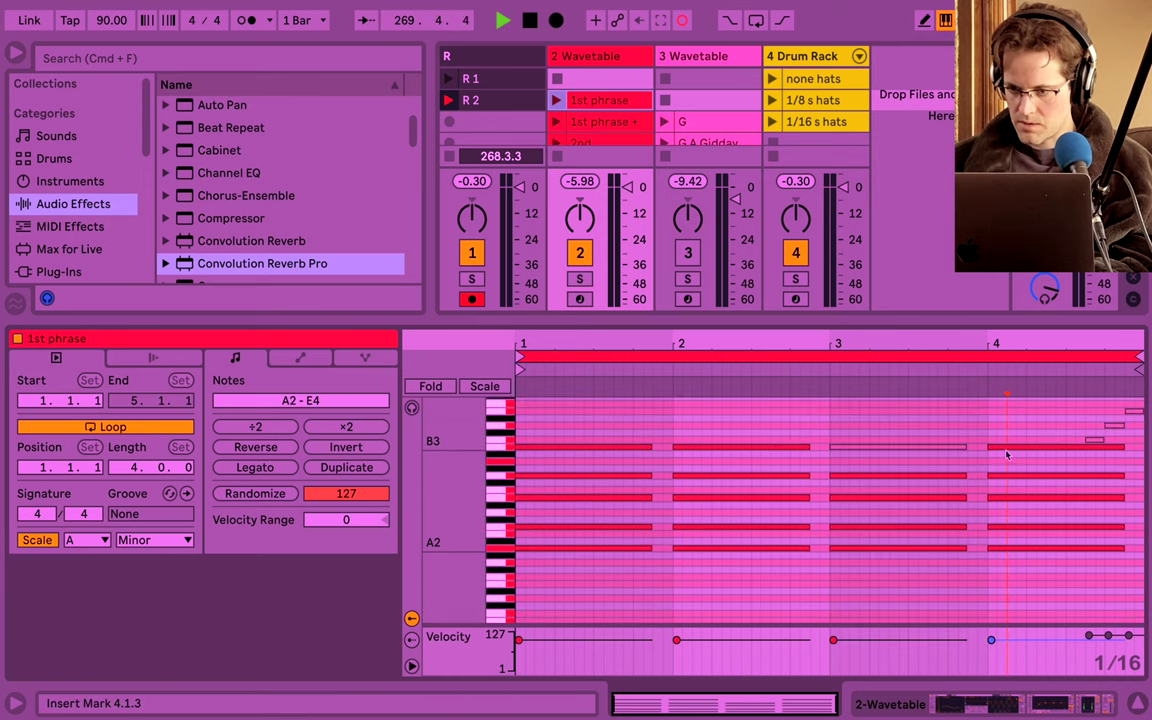
click(1006, 450)
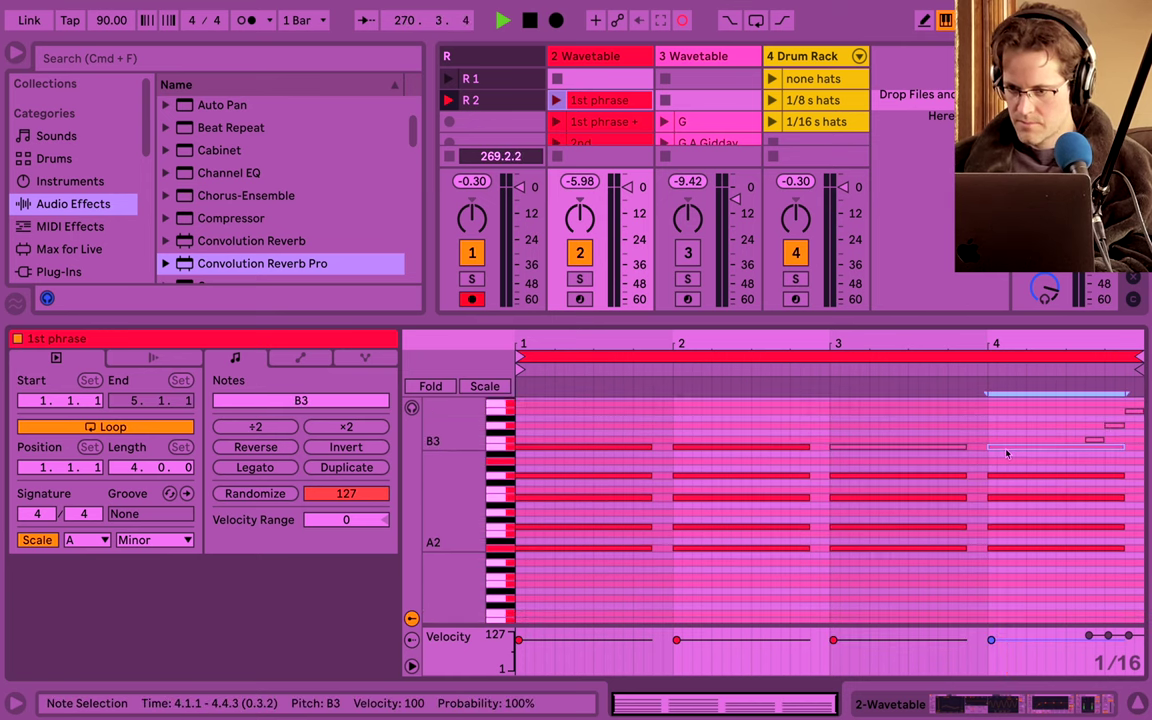
drag(830, 463, 1023, 571)
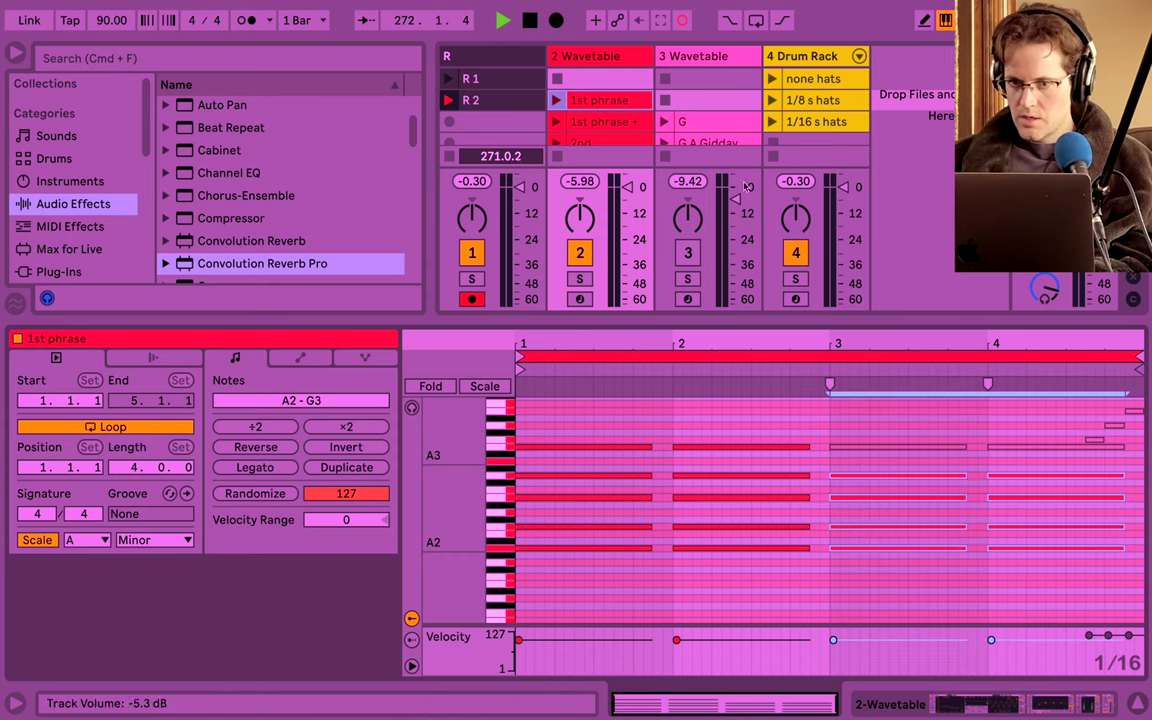
Check the melodic ending in the "1st phrase +" clip and hide the note editor.
click(586, 126)
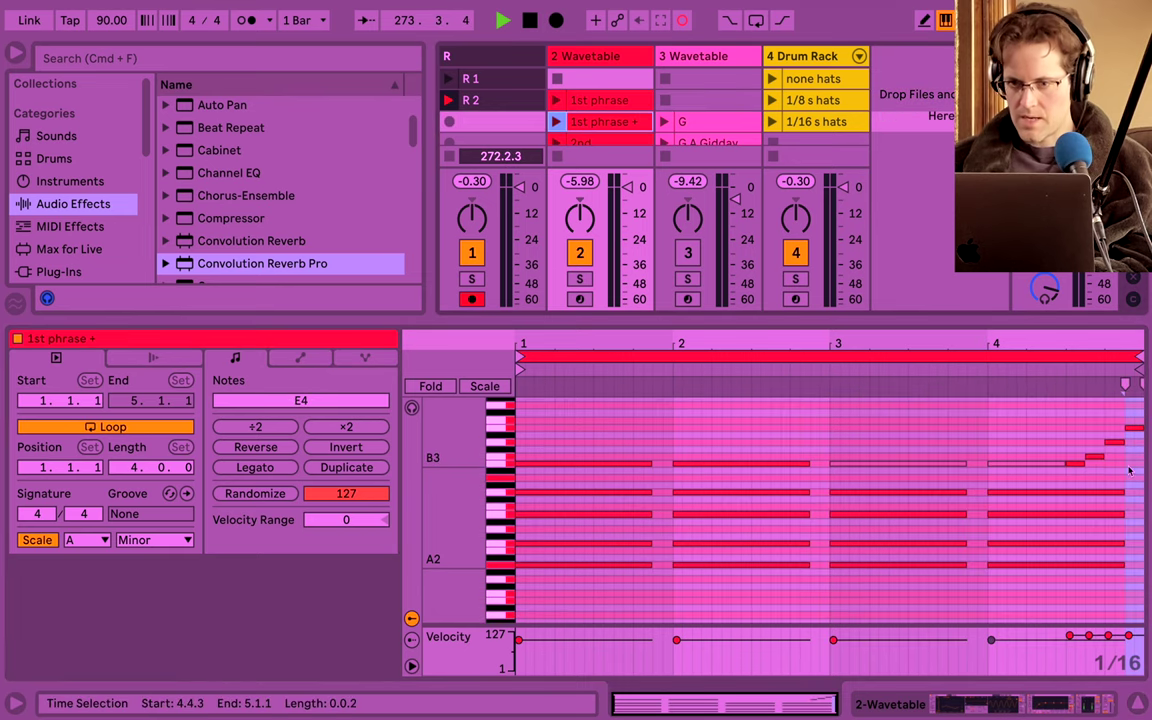
key(alt+super+l)
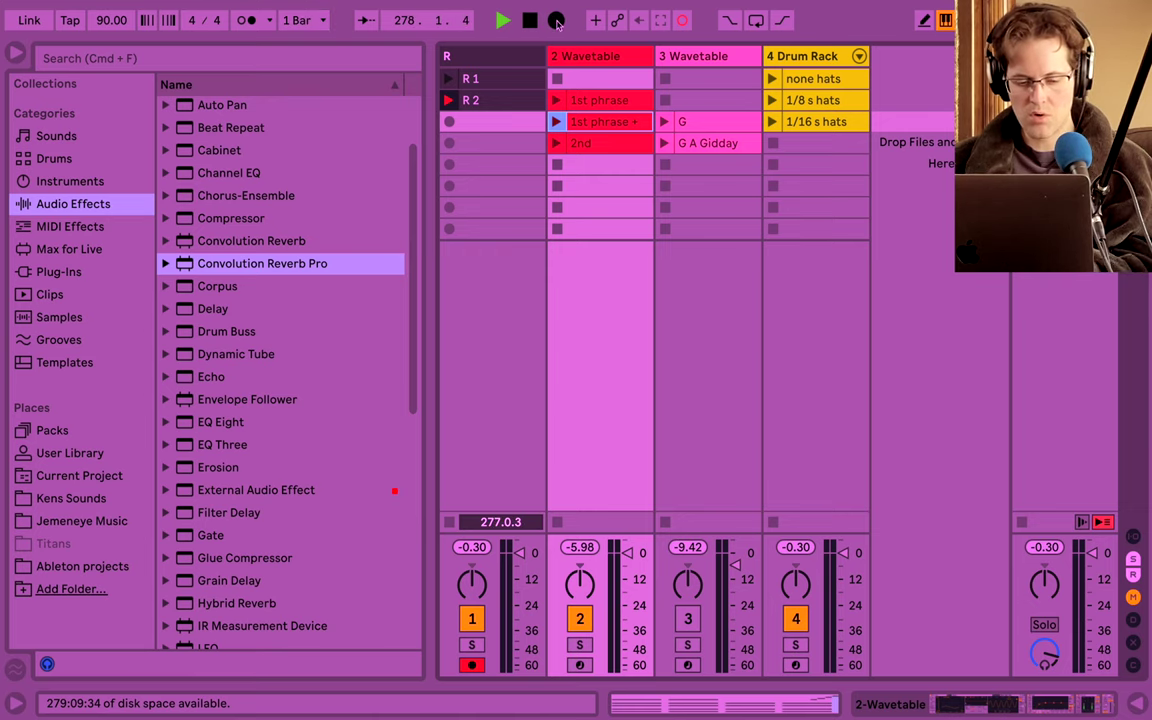
View the Arrangement timeline with the browser hidden and zoomed out to about 100 bars, and return to Session View.
key(Tab)
key(super+alt+i)
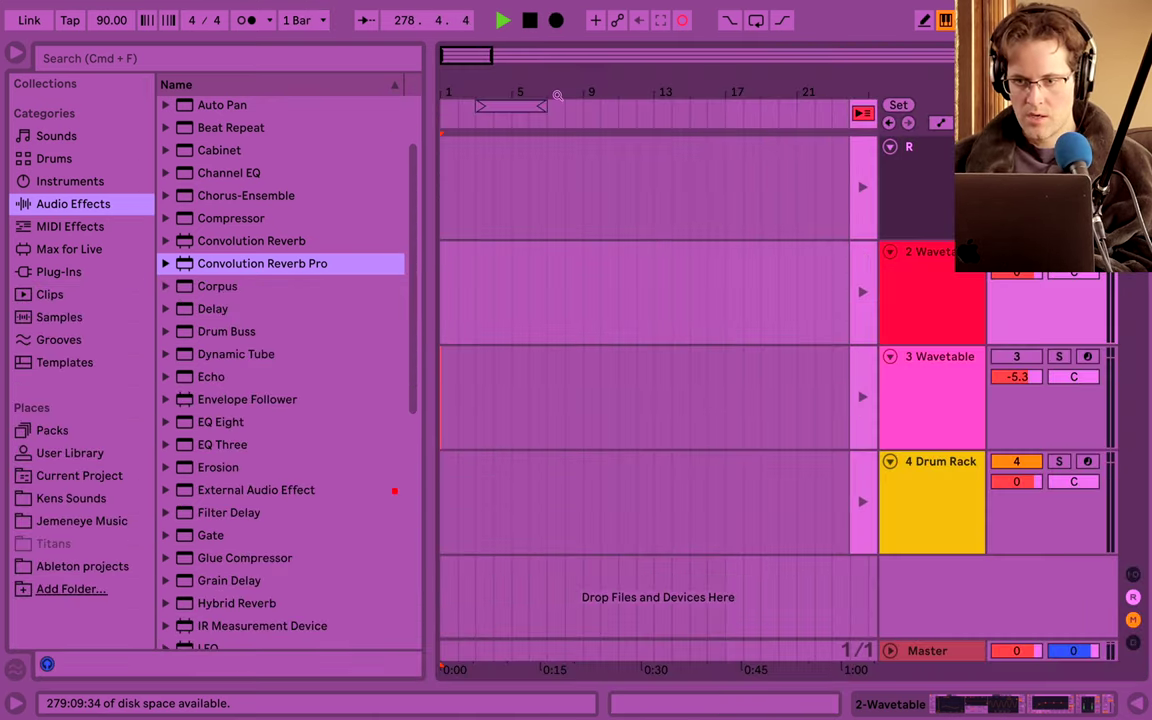
key(super+alt+b)
drag(551, 95, 275, 95)
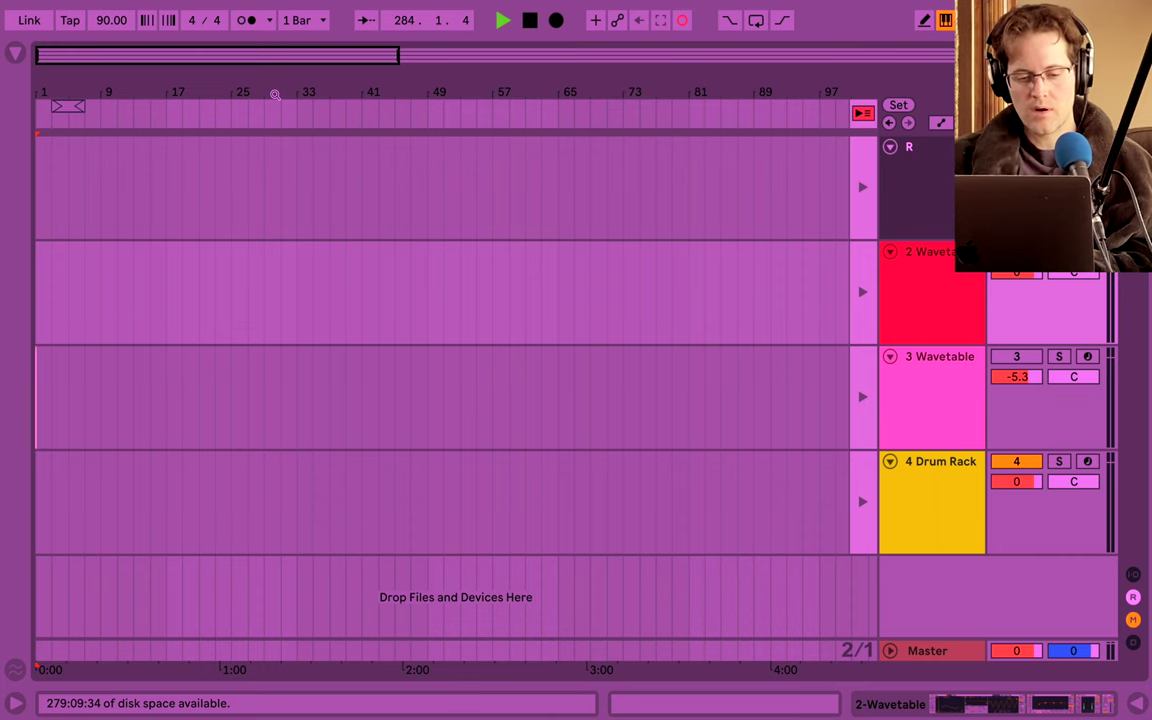
key(Tab)
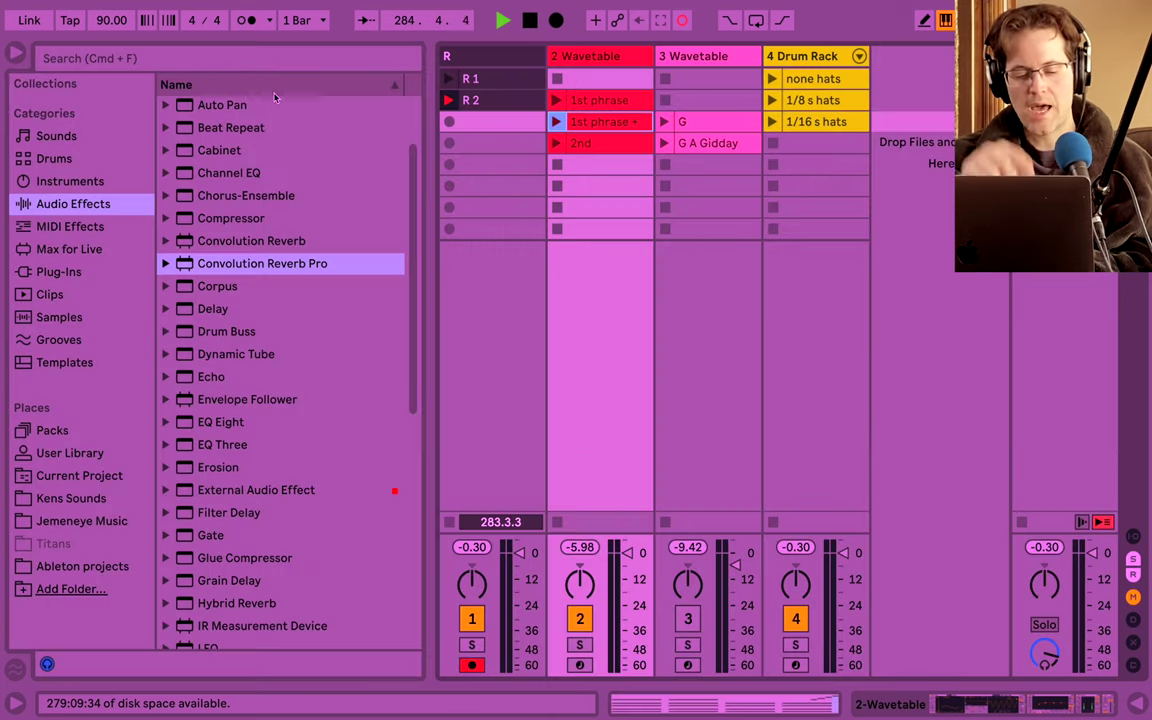
key(Tab)
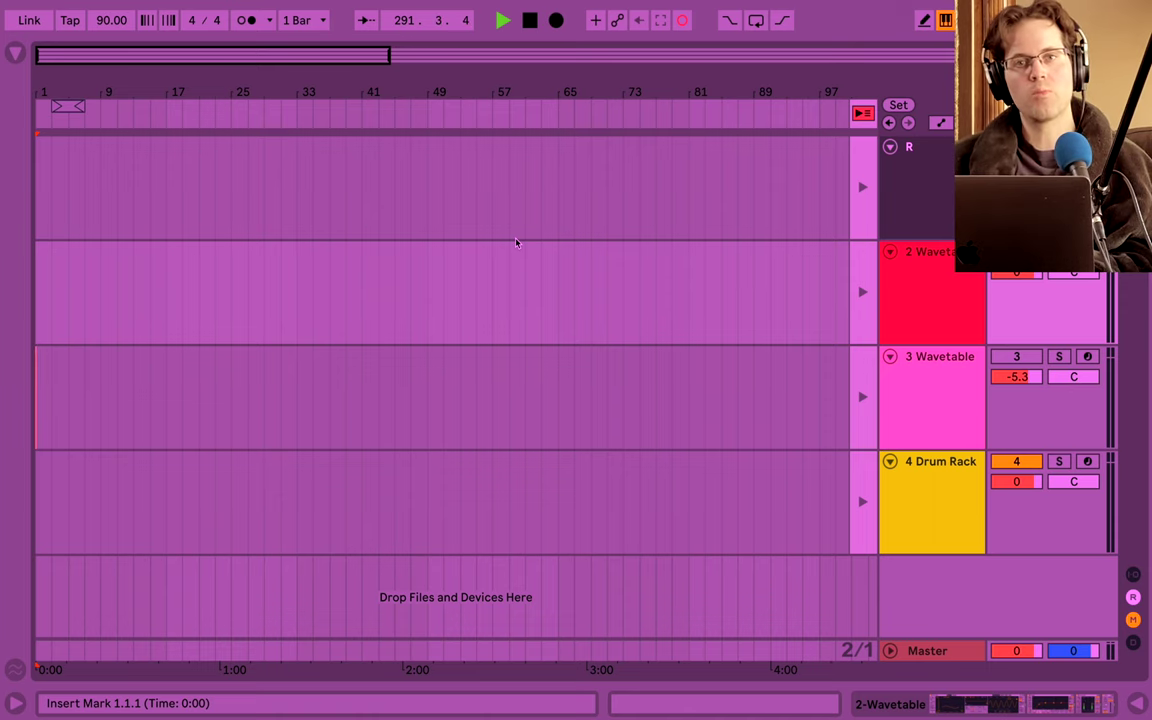
key(Tab)
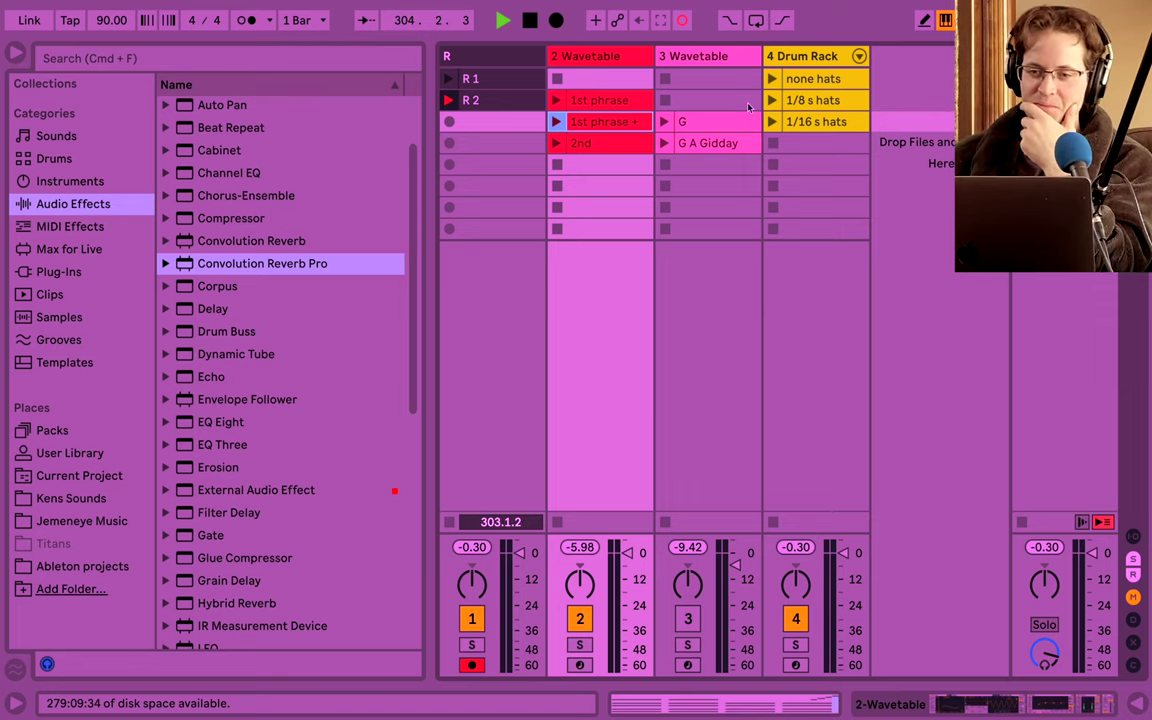
Examine the Drum Rack devices on track 4, the Drum Synth instruments in the browser and the DS Kick settings.
click(731, 60)
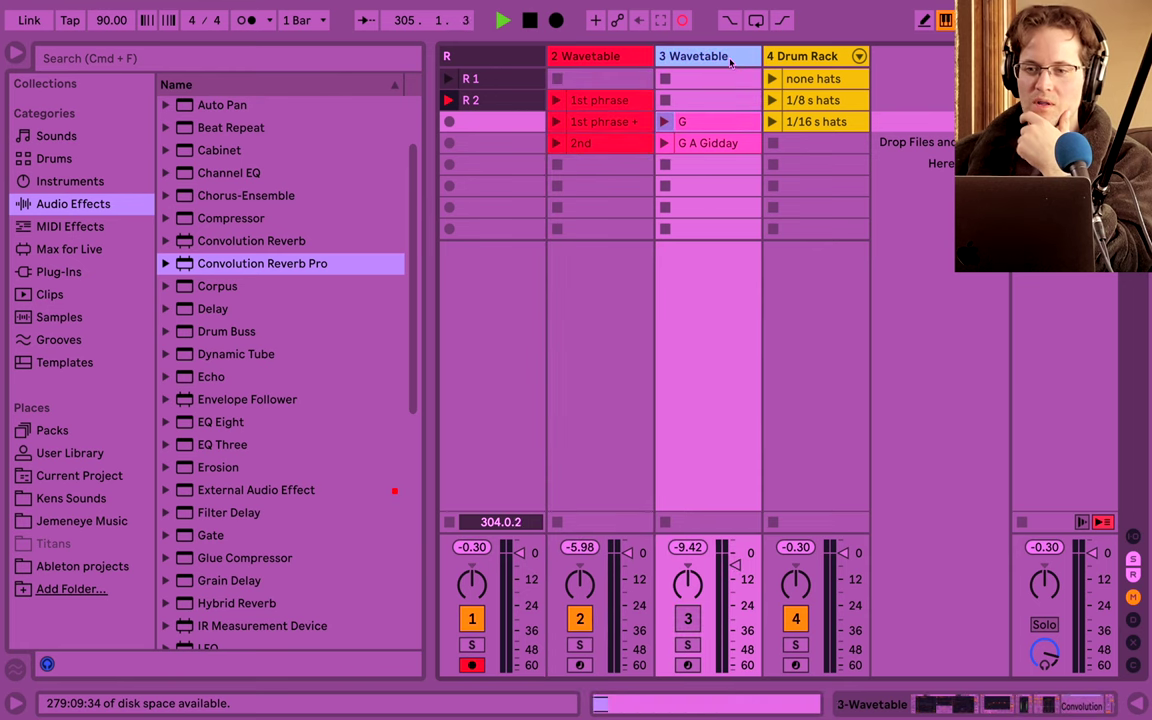
double_click(793, 58)
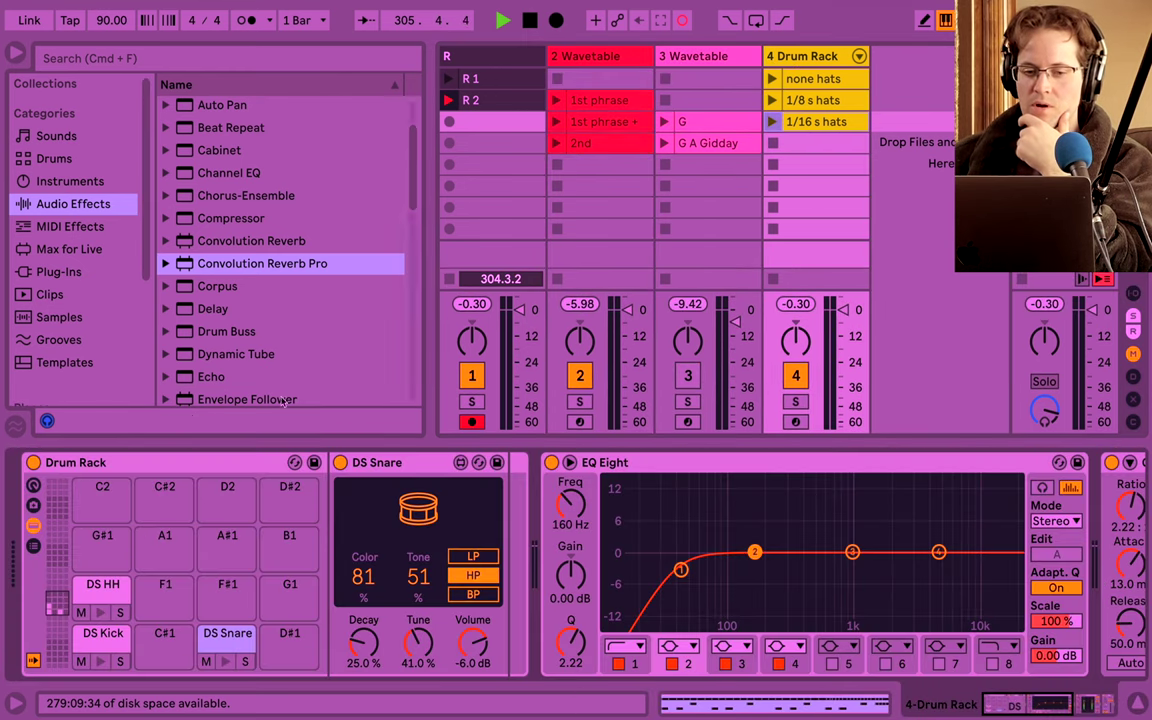
click(66, 182)
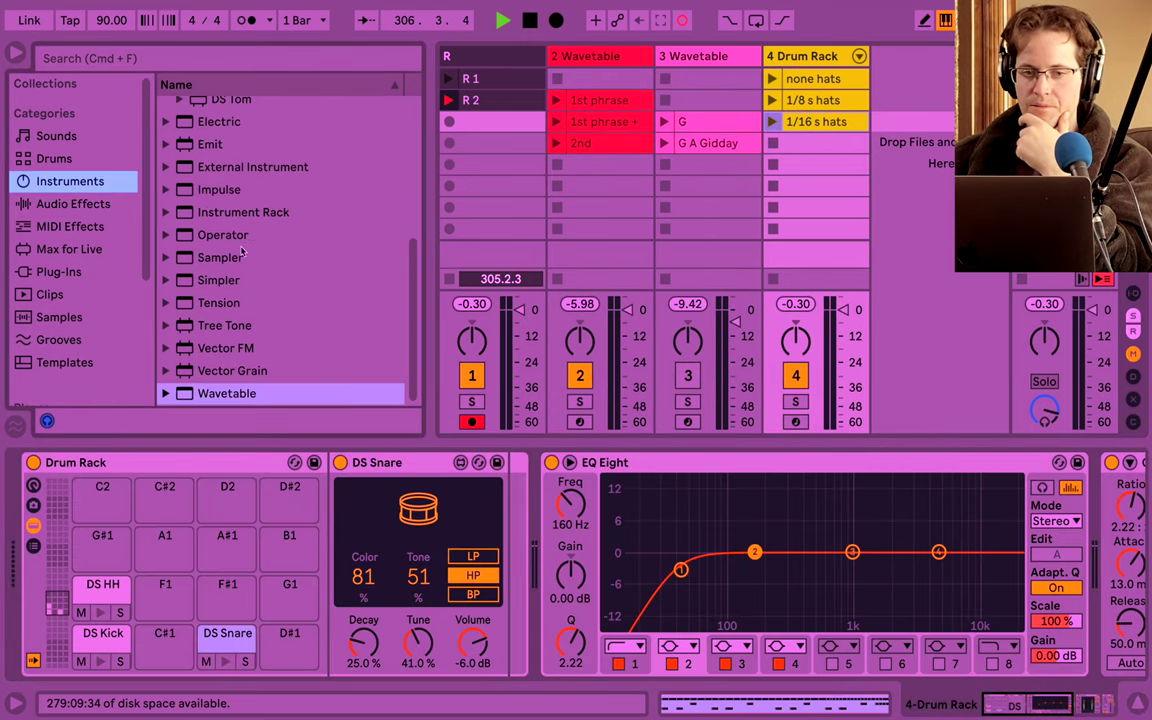
scroll(240, 253, up, 5)
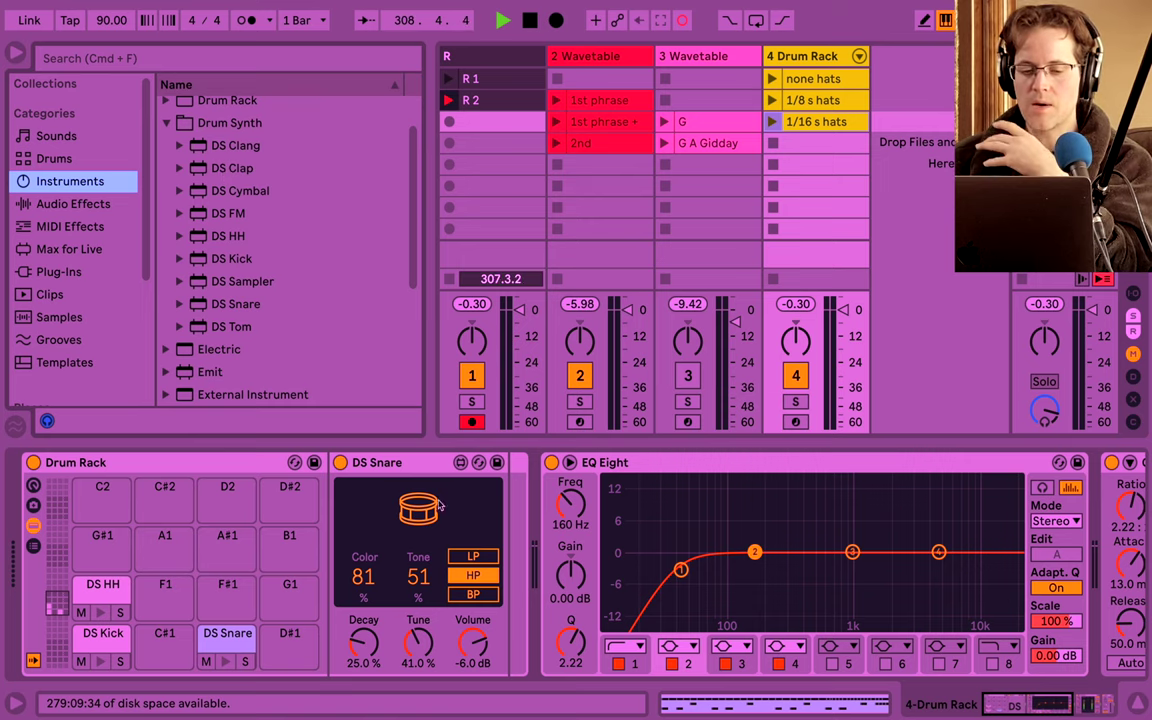
click(100, 634)
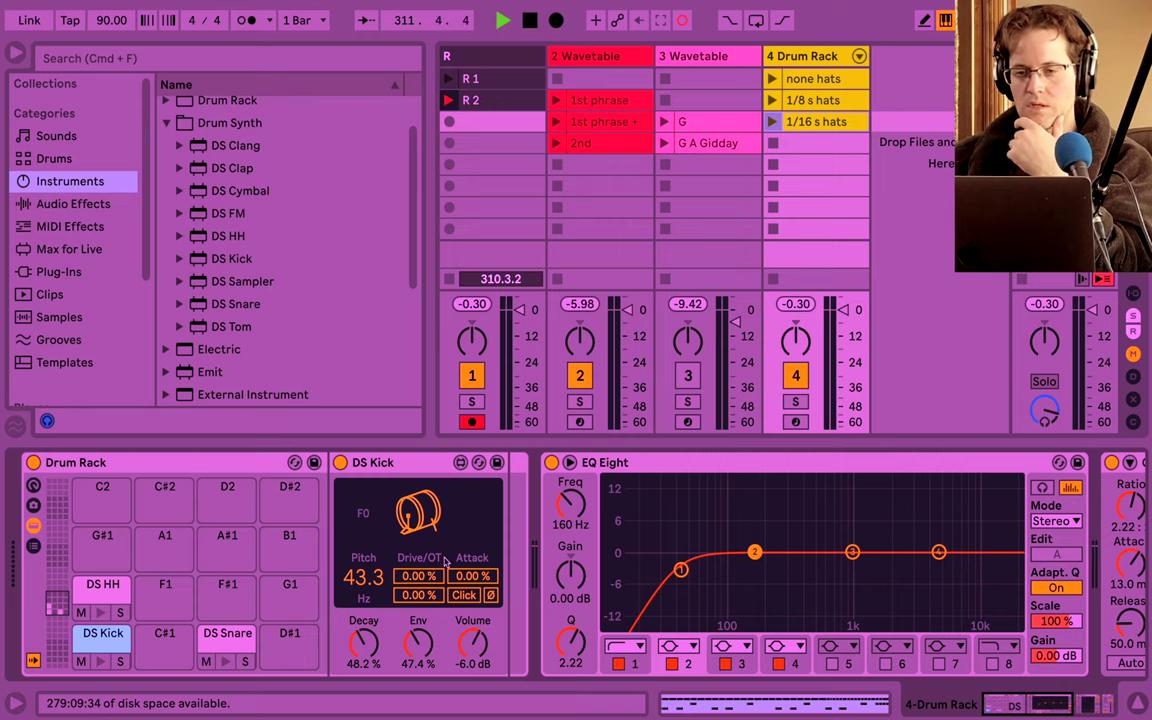
Review the effects chain on track 3 and the recorded "R 2" audio clip, and hide the detail view.
click(695, 60)
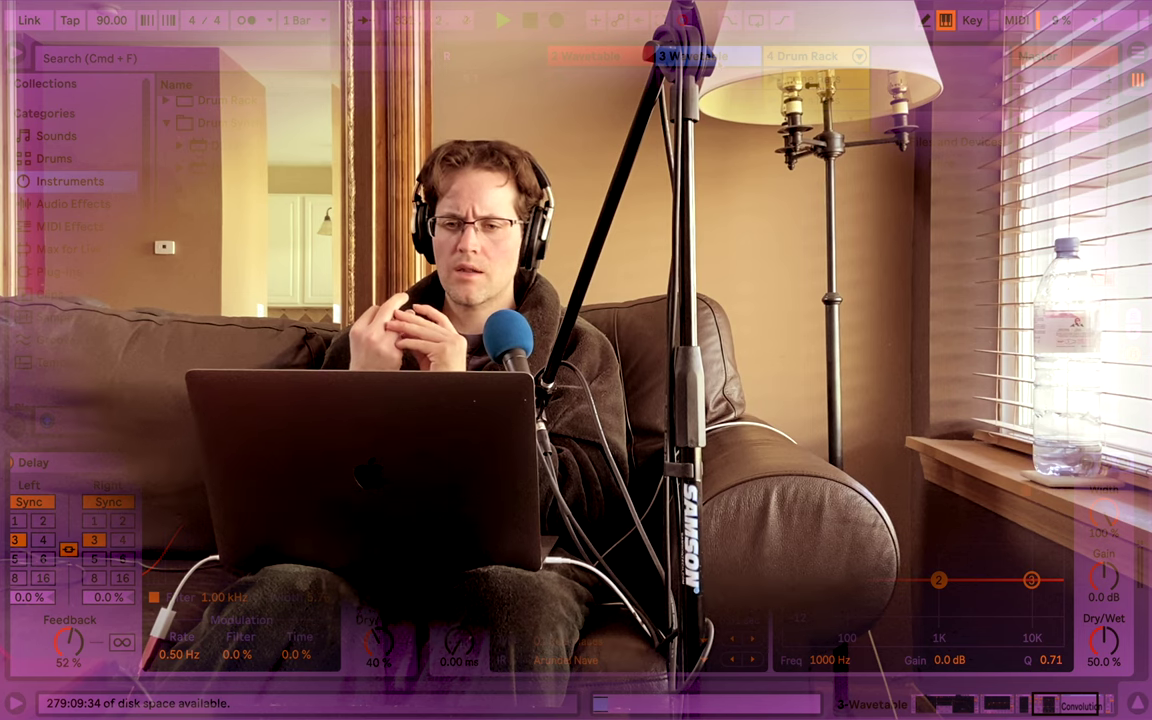
click(490, 79)
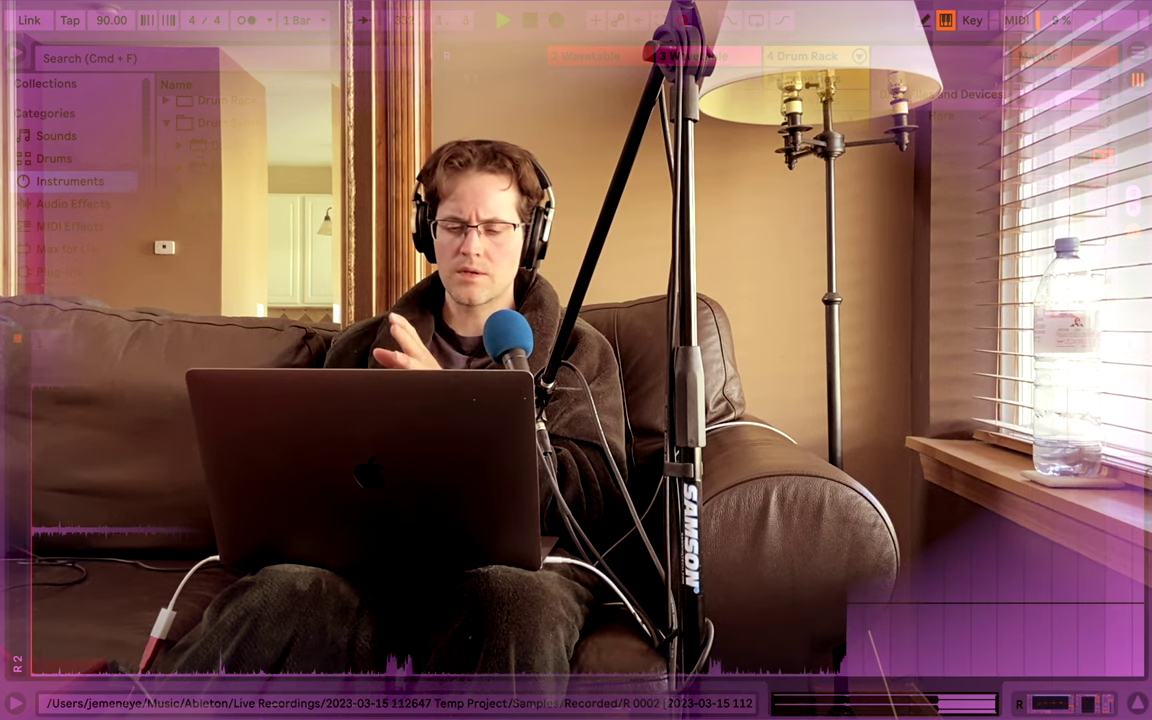
click(1137, 703)
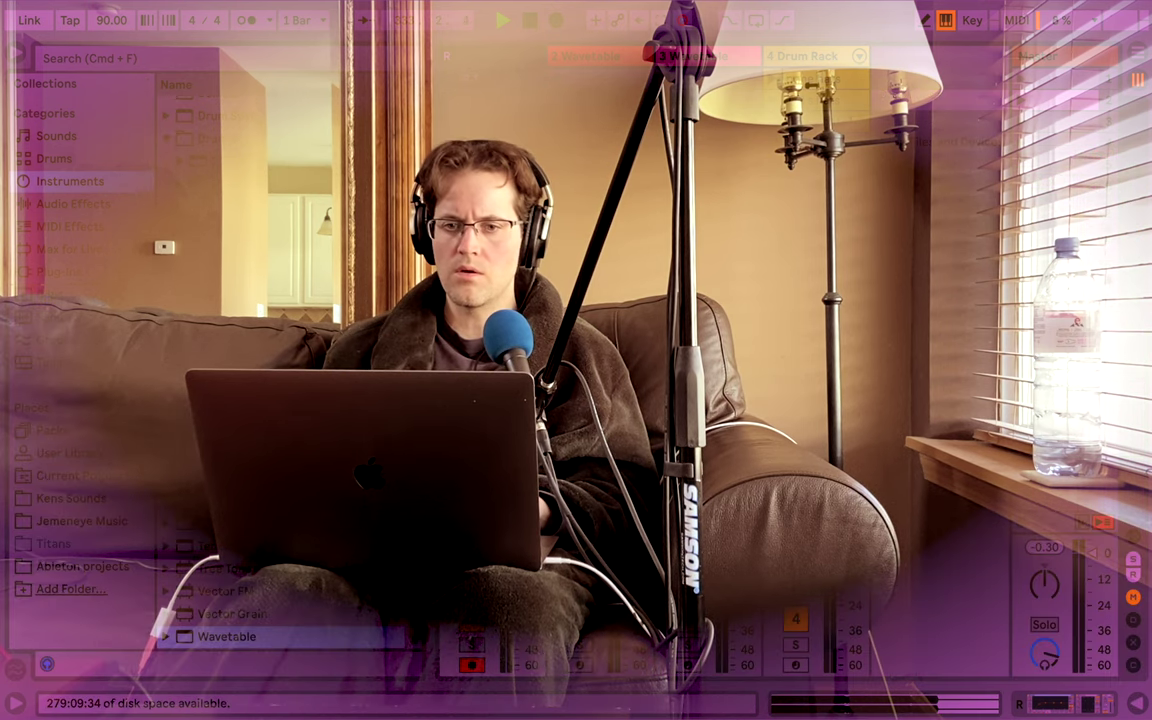